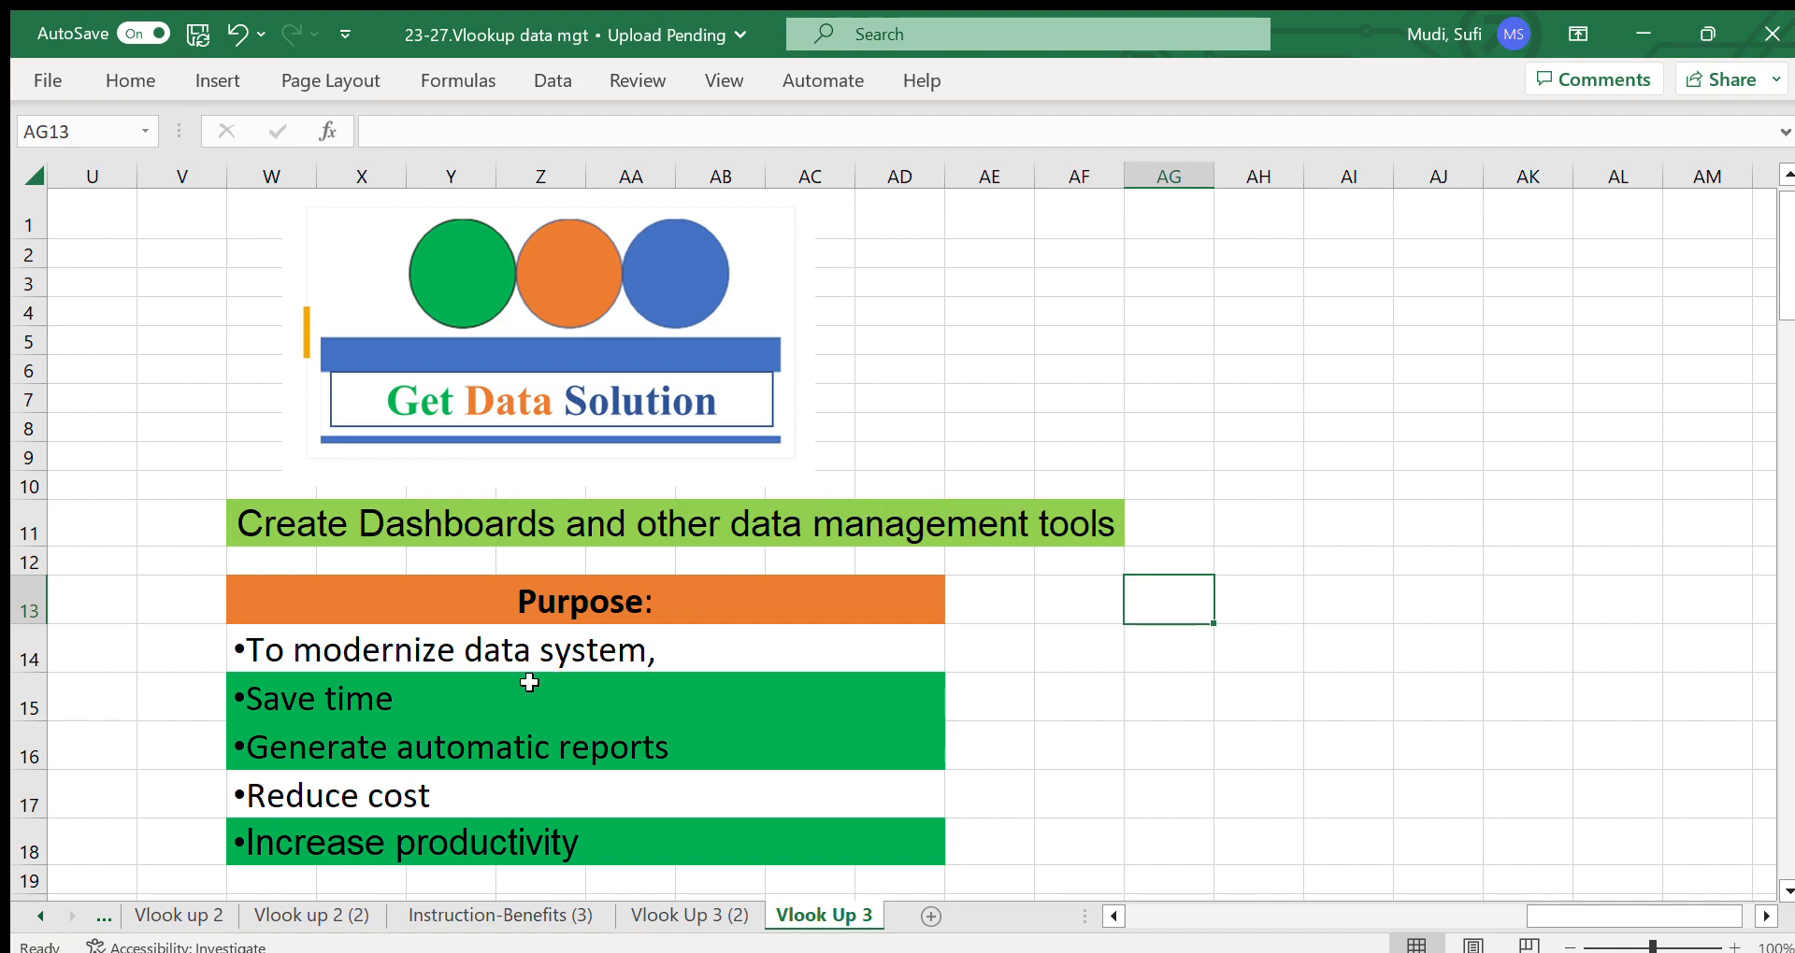
Go through the Purpose list item by item, from modernizing the data system down to increasing productivity.
left_click(503, 647)
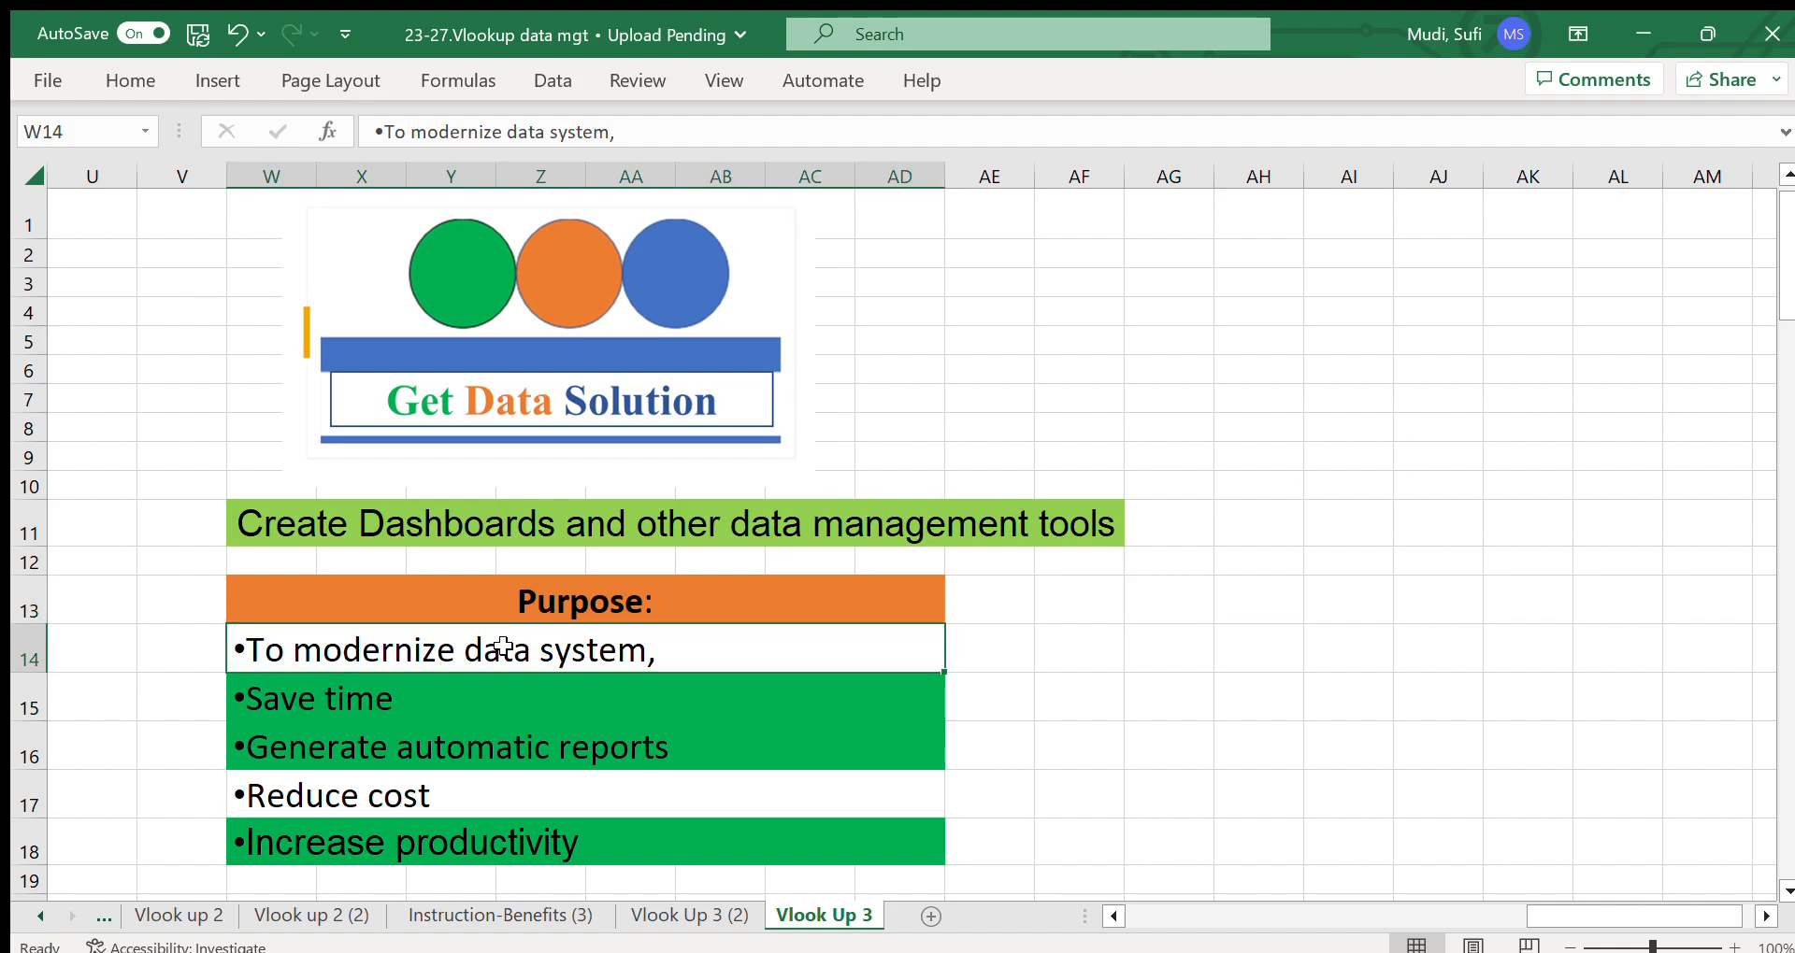
key("Down")
key("Down")
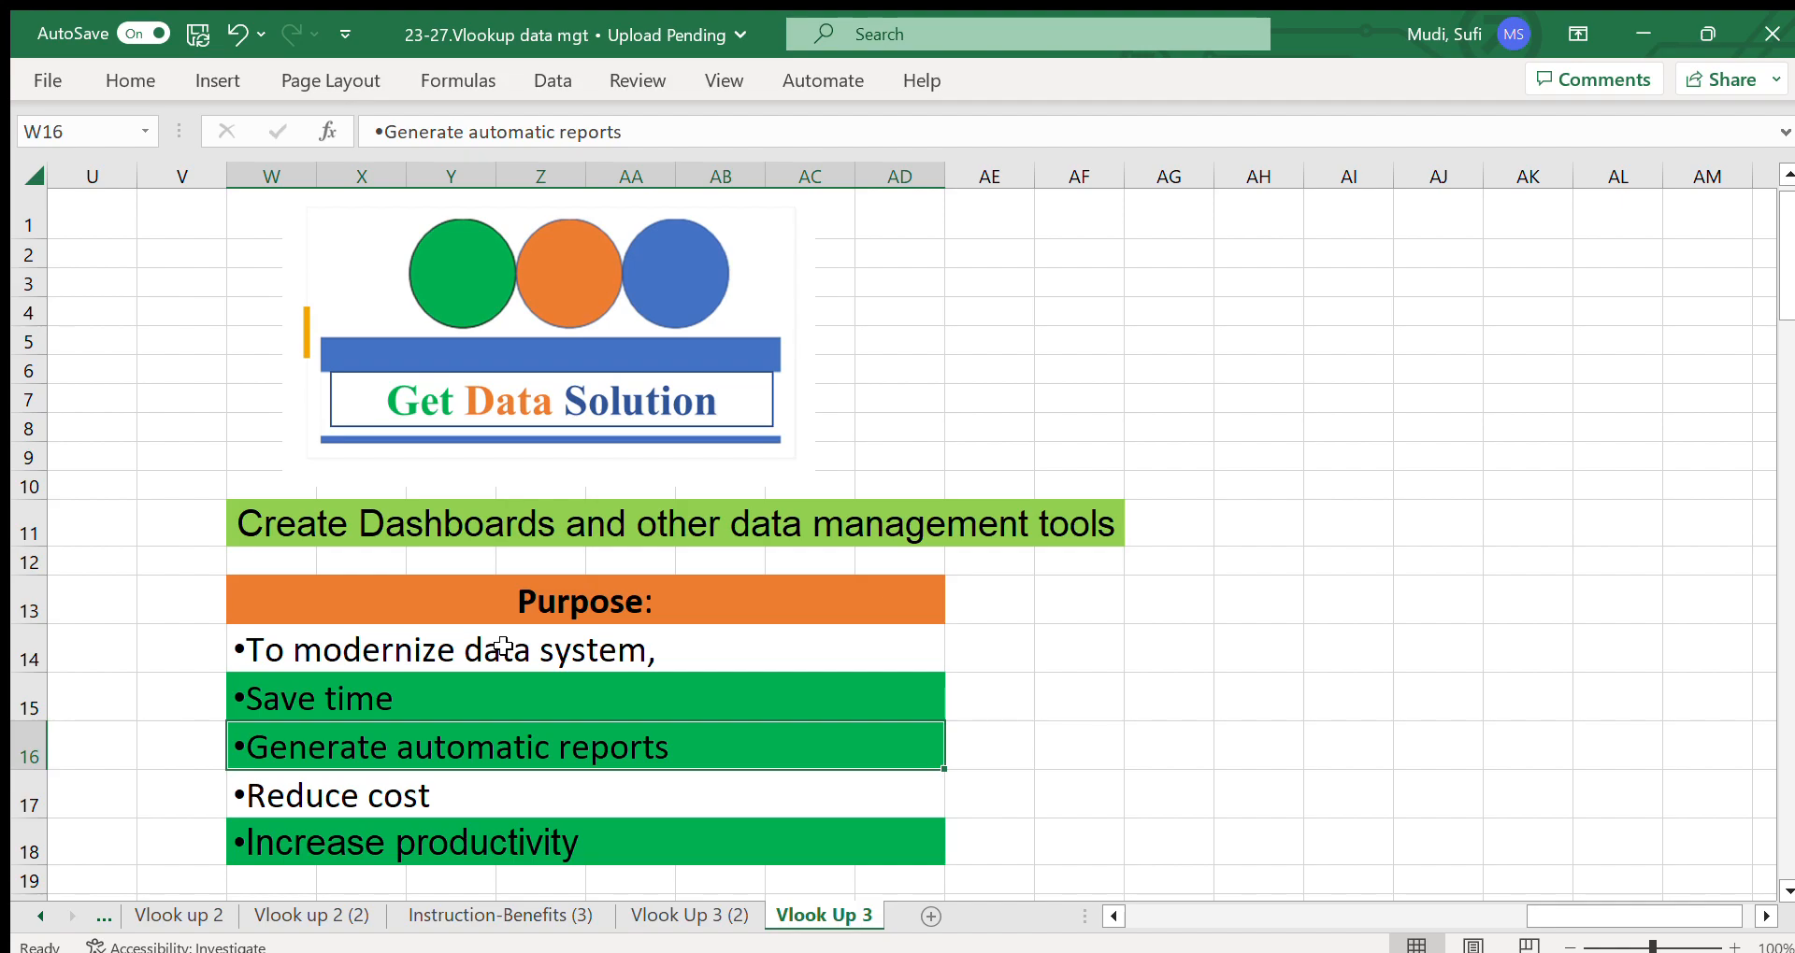
key("Down")
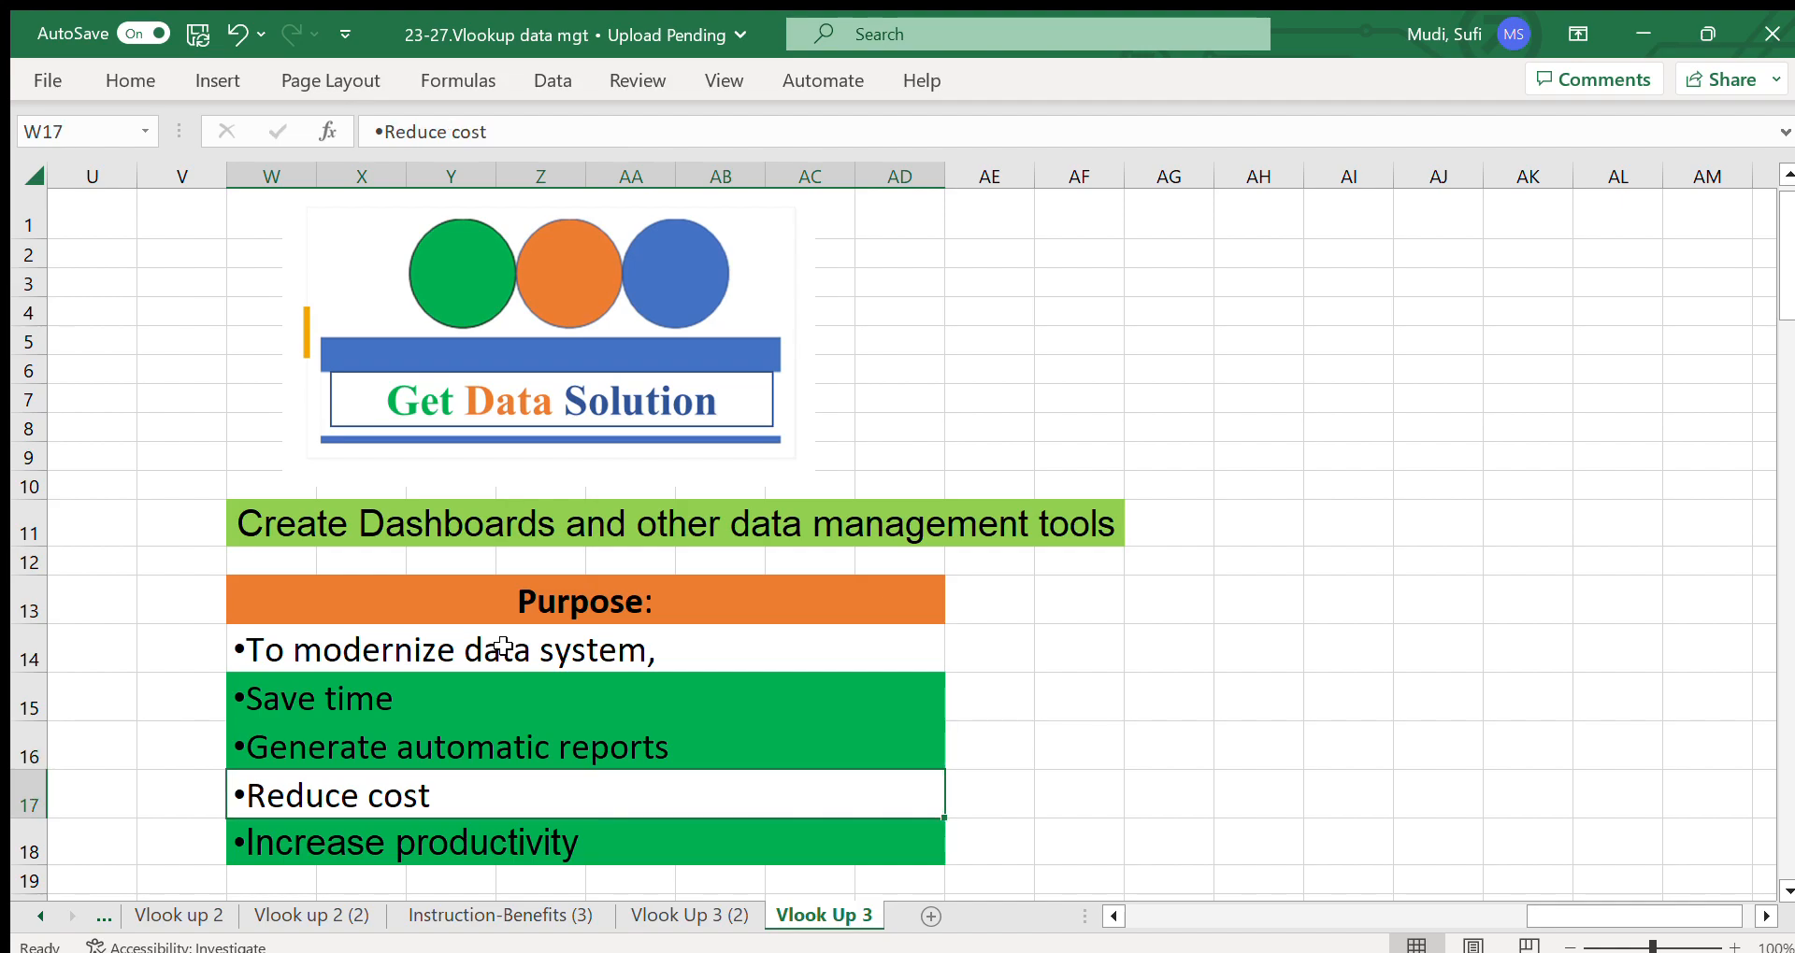
key("Down")
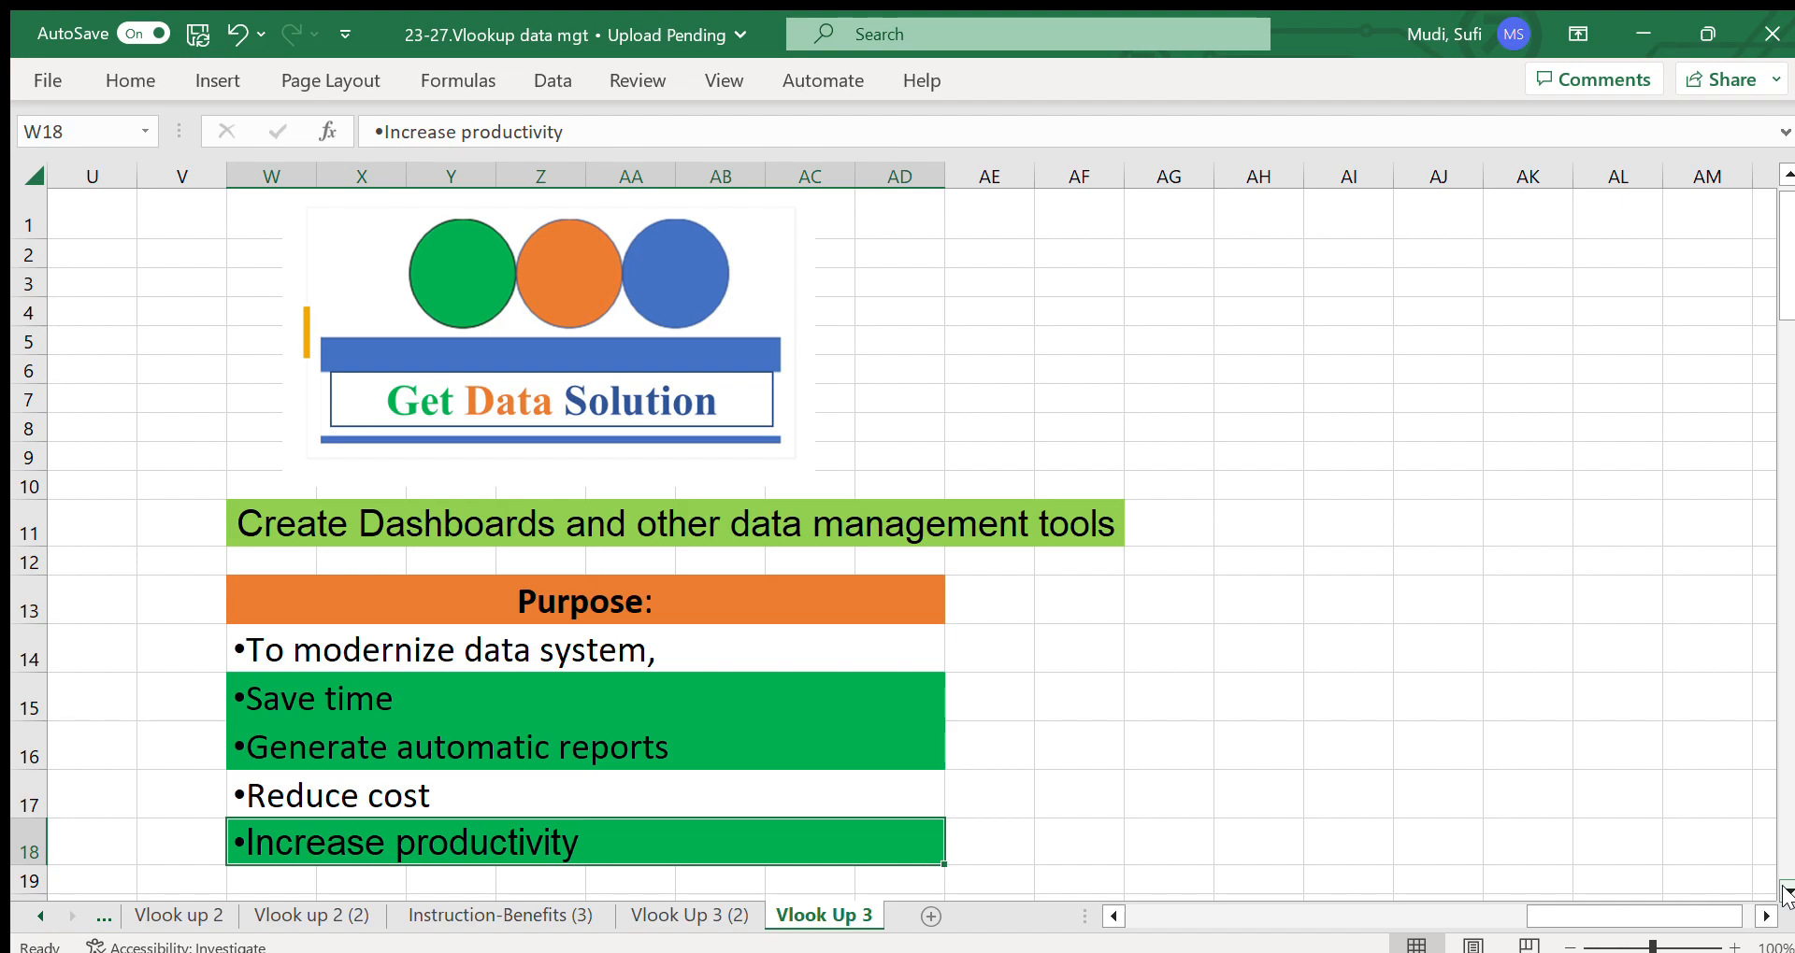
Go through the four items of the Practical uses list, from budget calculation to the variable-price sales report.
scroll(1786, 893, "down", 3)
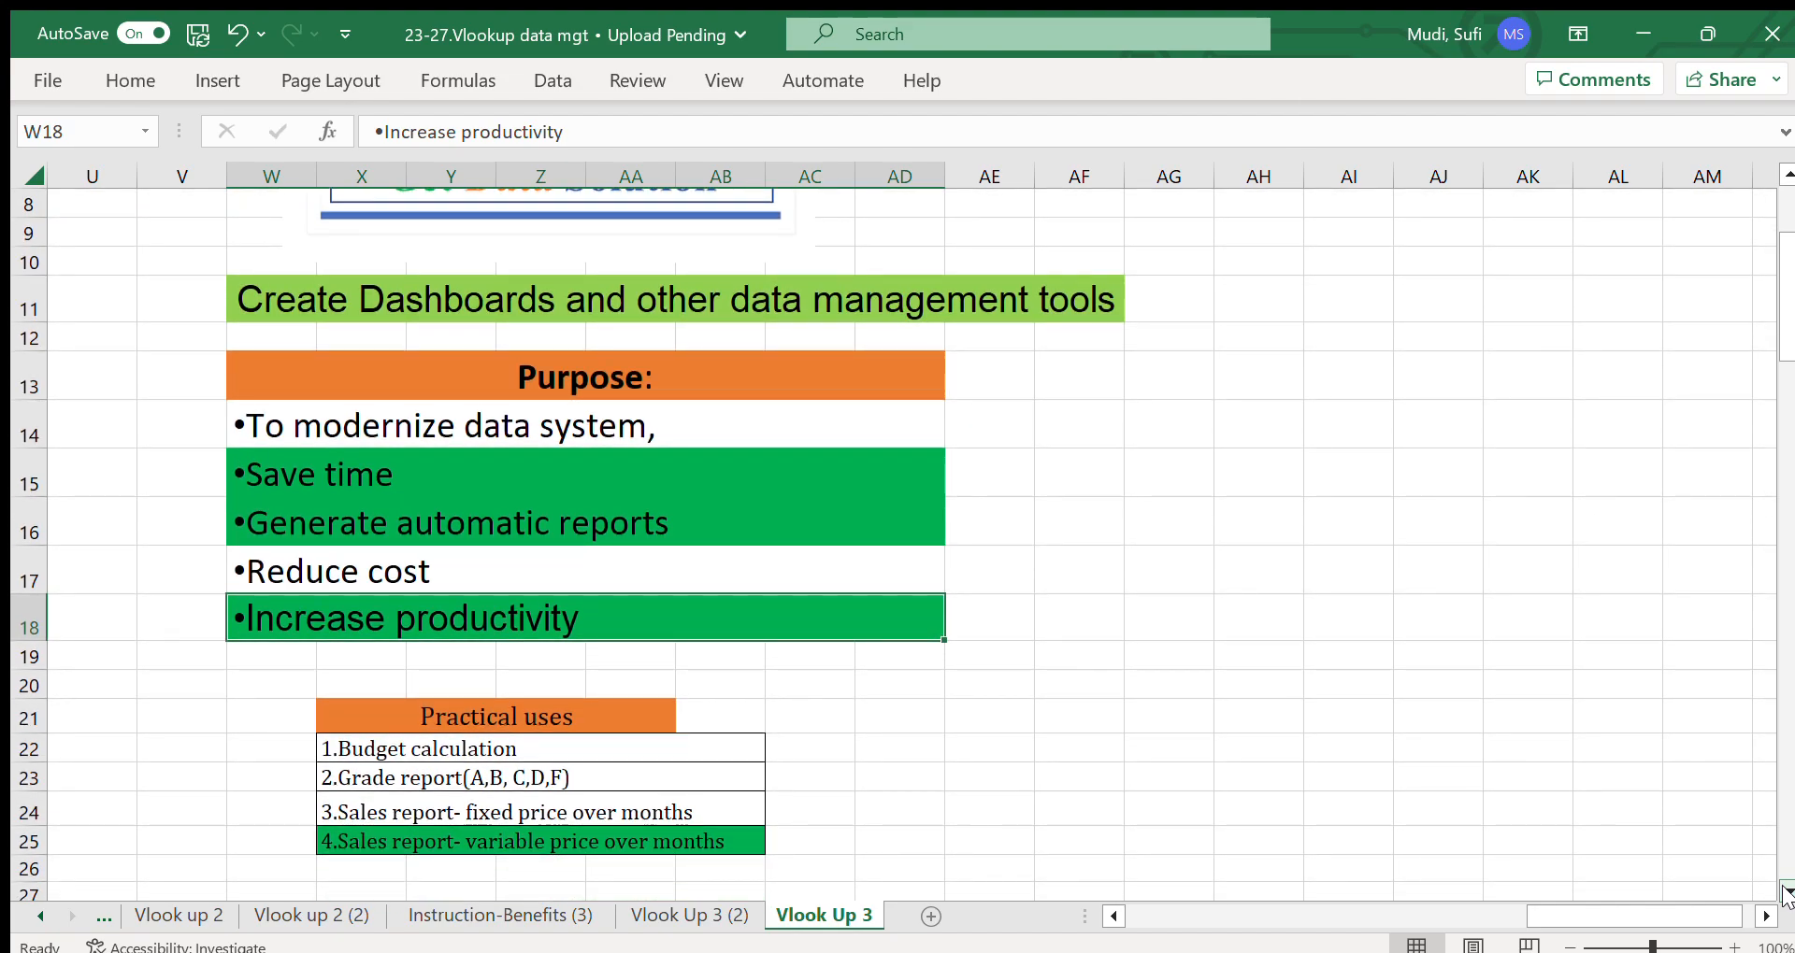
scroll(1786, 892, "down", 2)
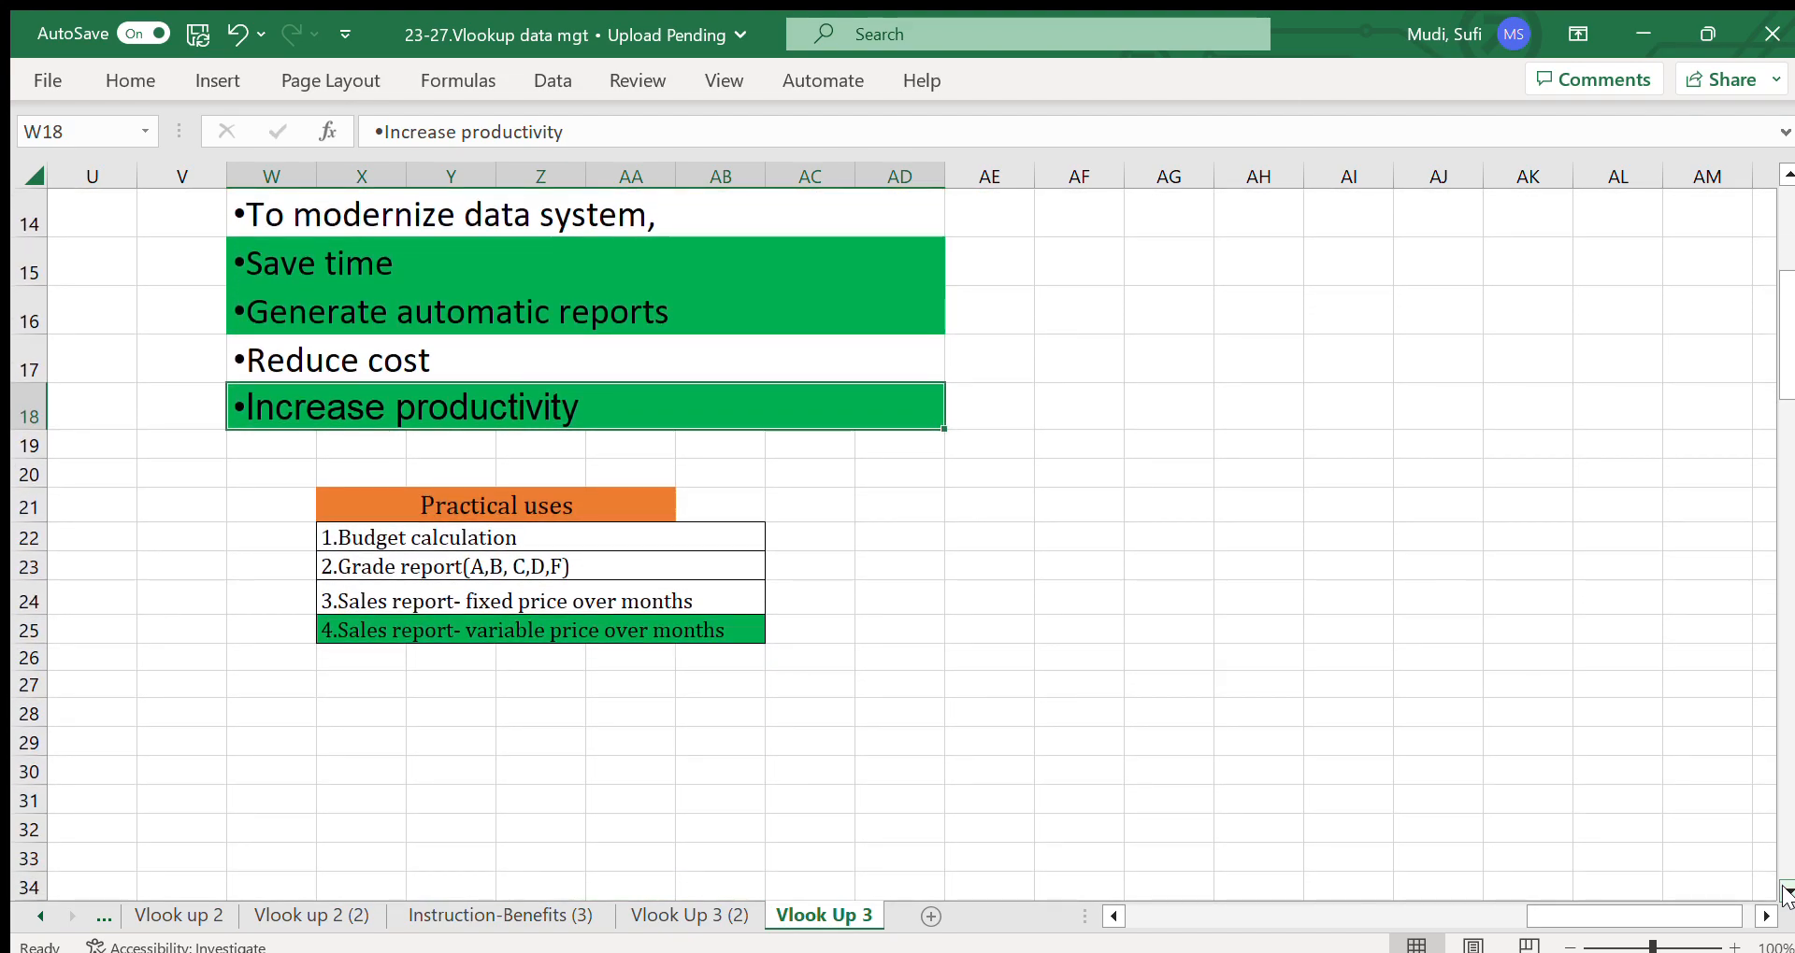
left_click(468, 540)
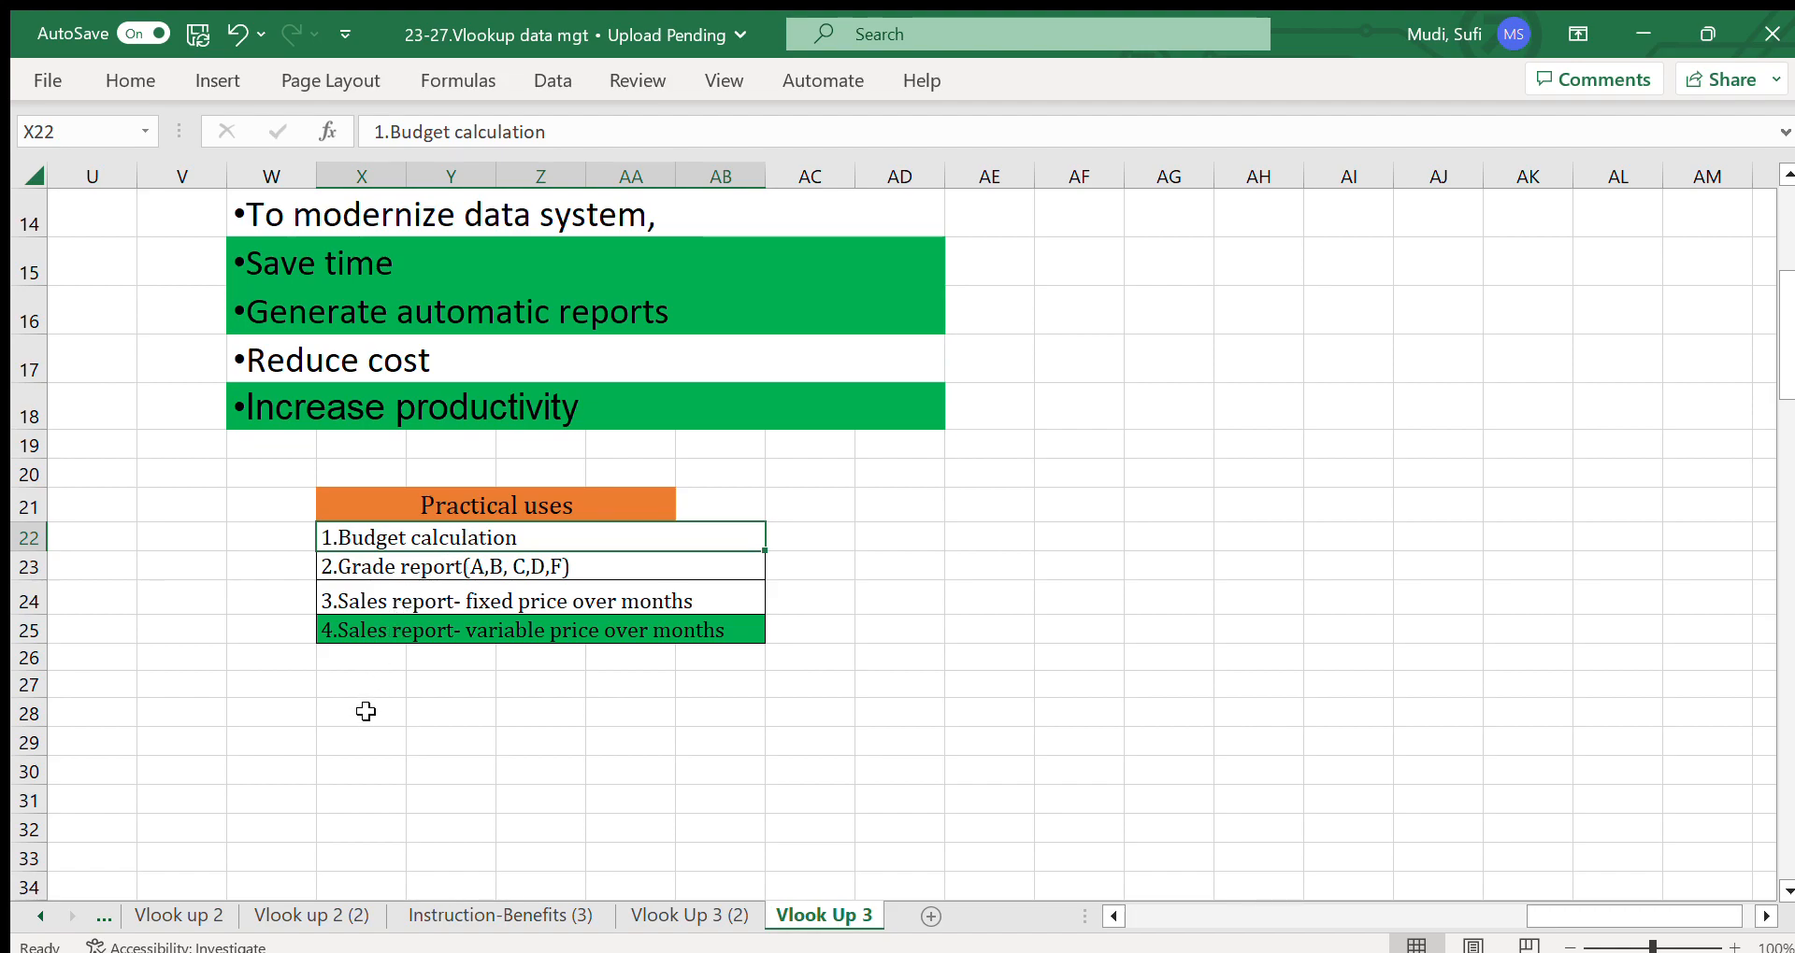
key("Down")
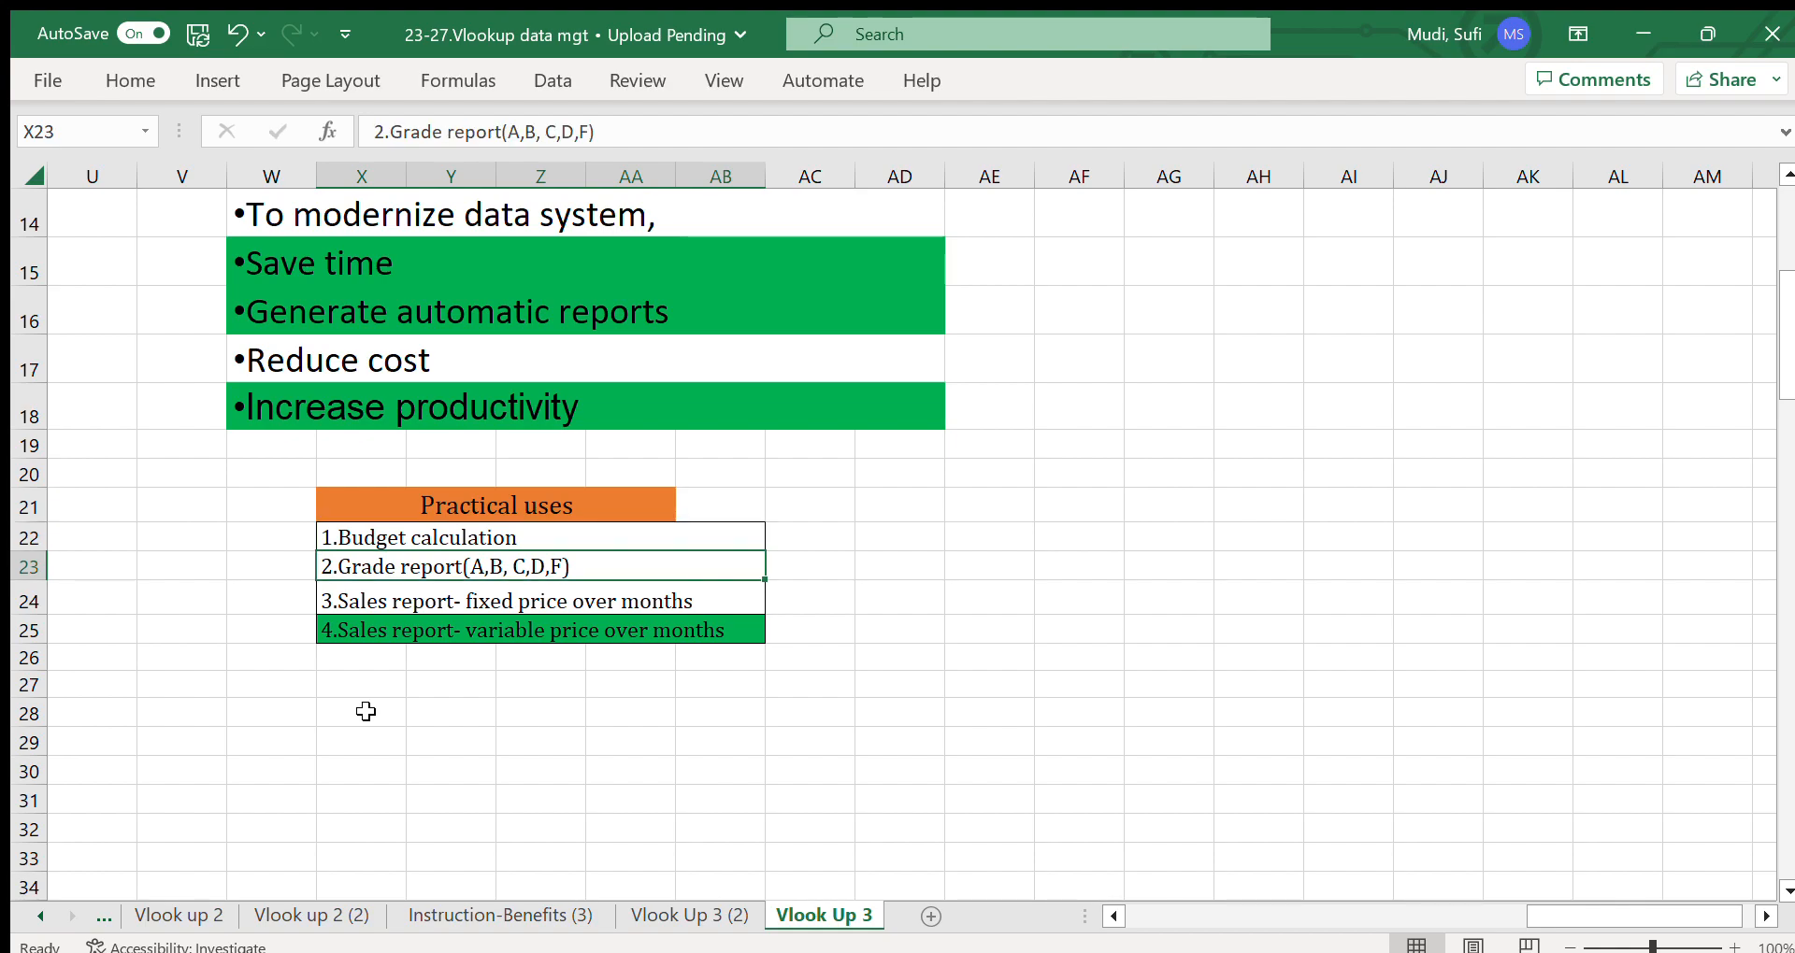
key("Down")
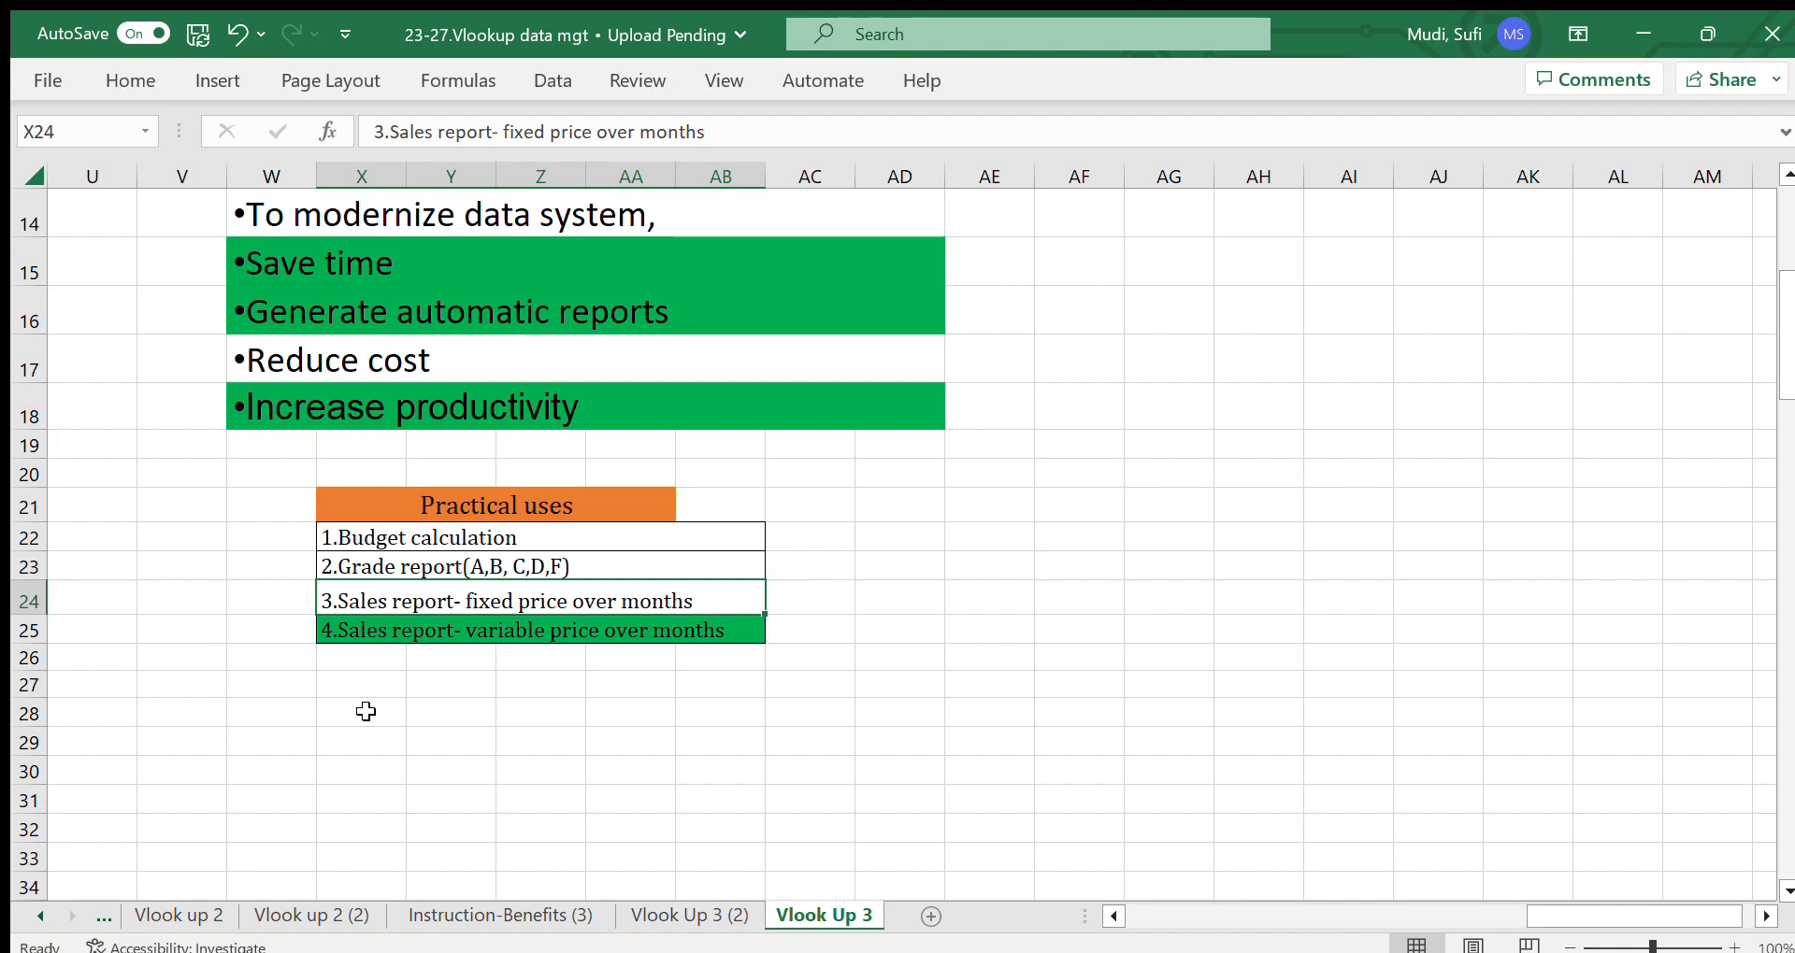
key("Down")
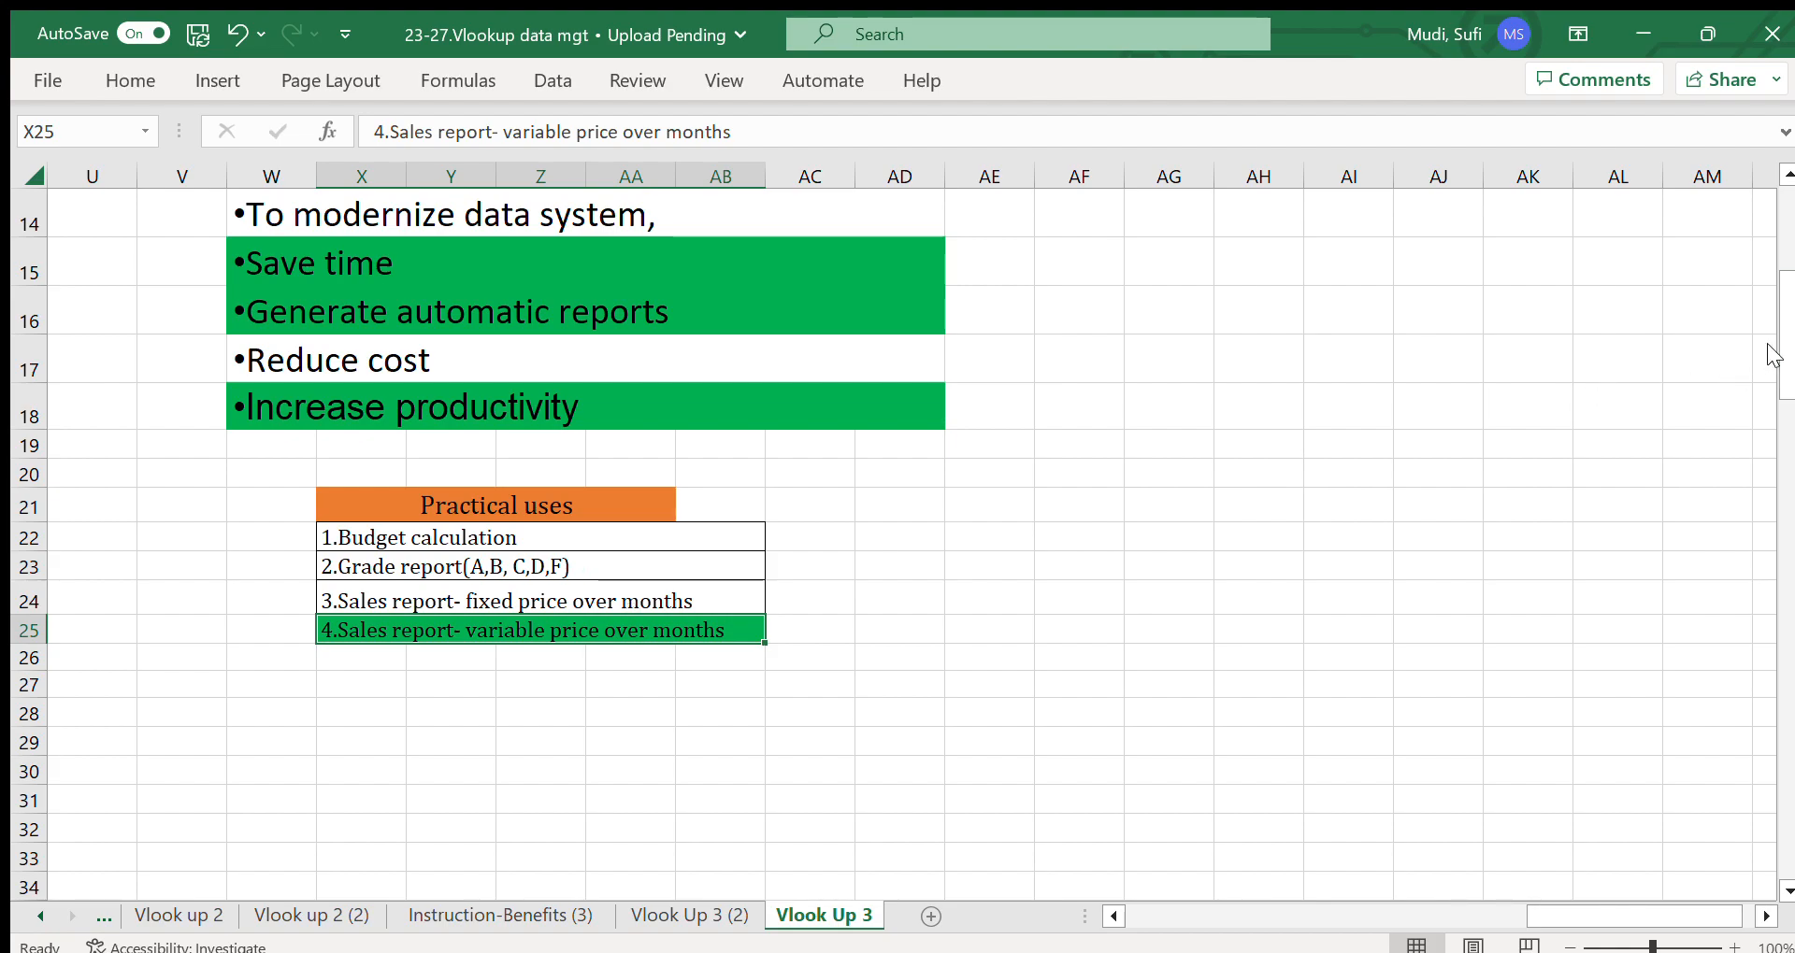
Return to the start of the sheet and select the VLOOKUP practical example title in cell A1.
scroll(1786, 341, "up", 4)
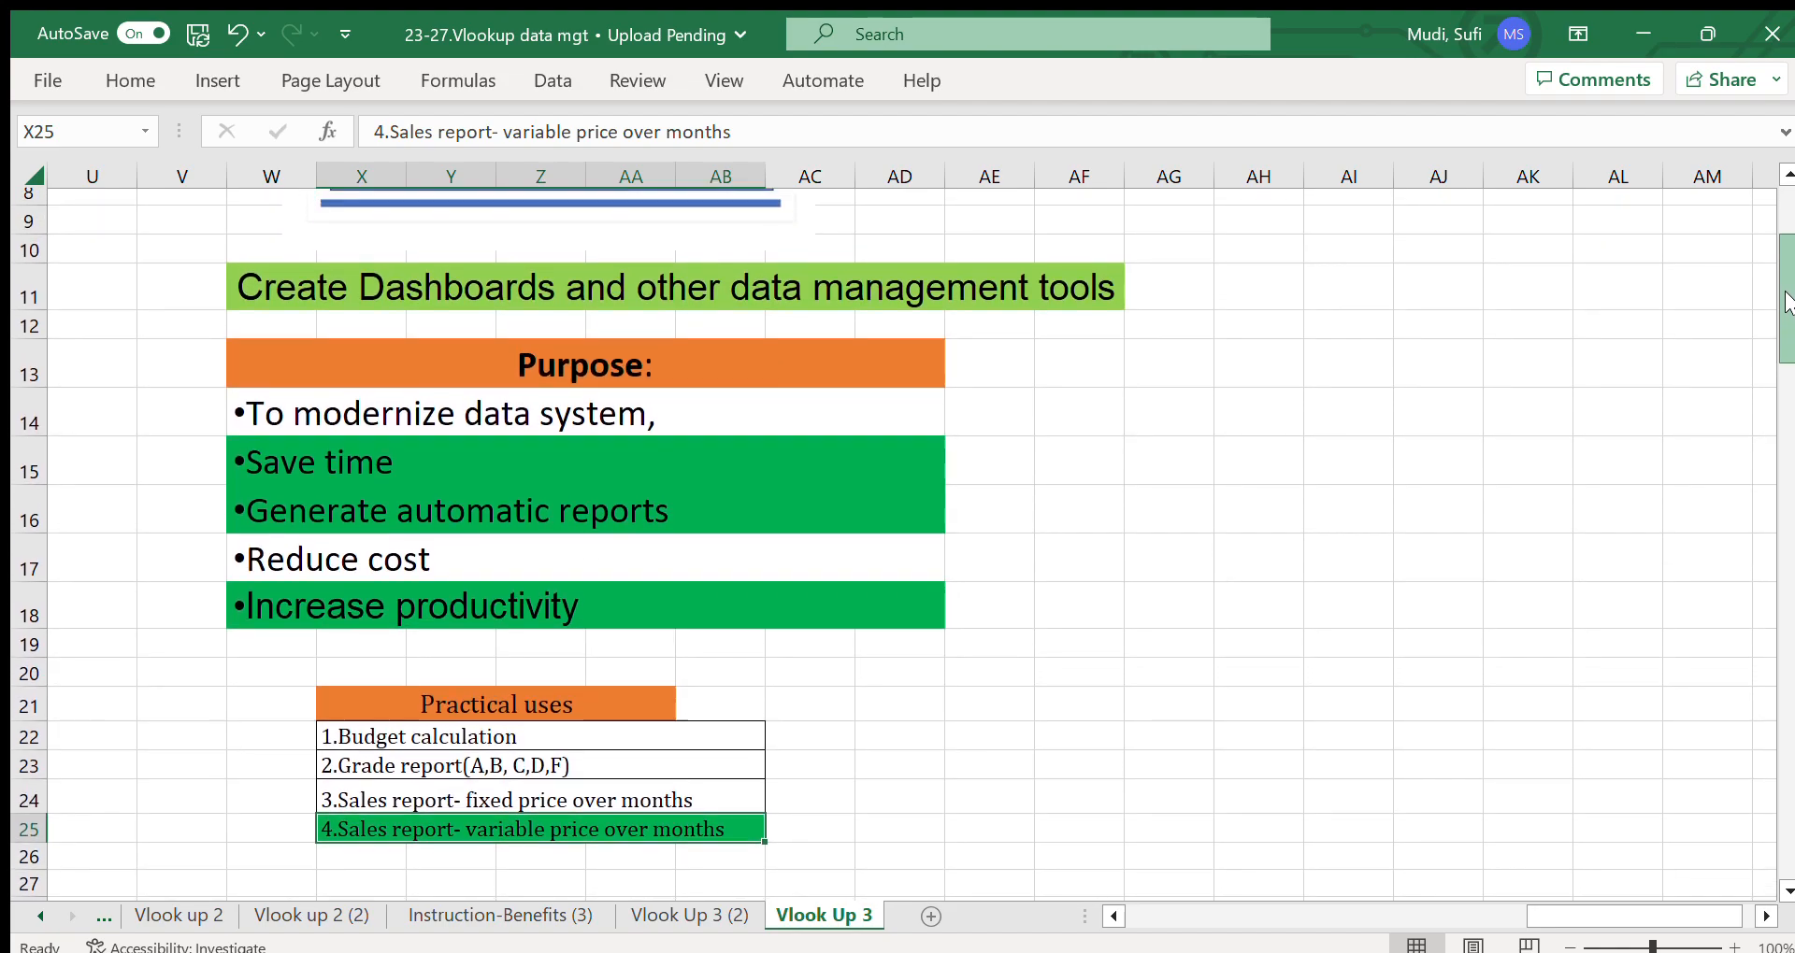
left_click_drag(1535, 899, 1159, 899)
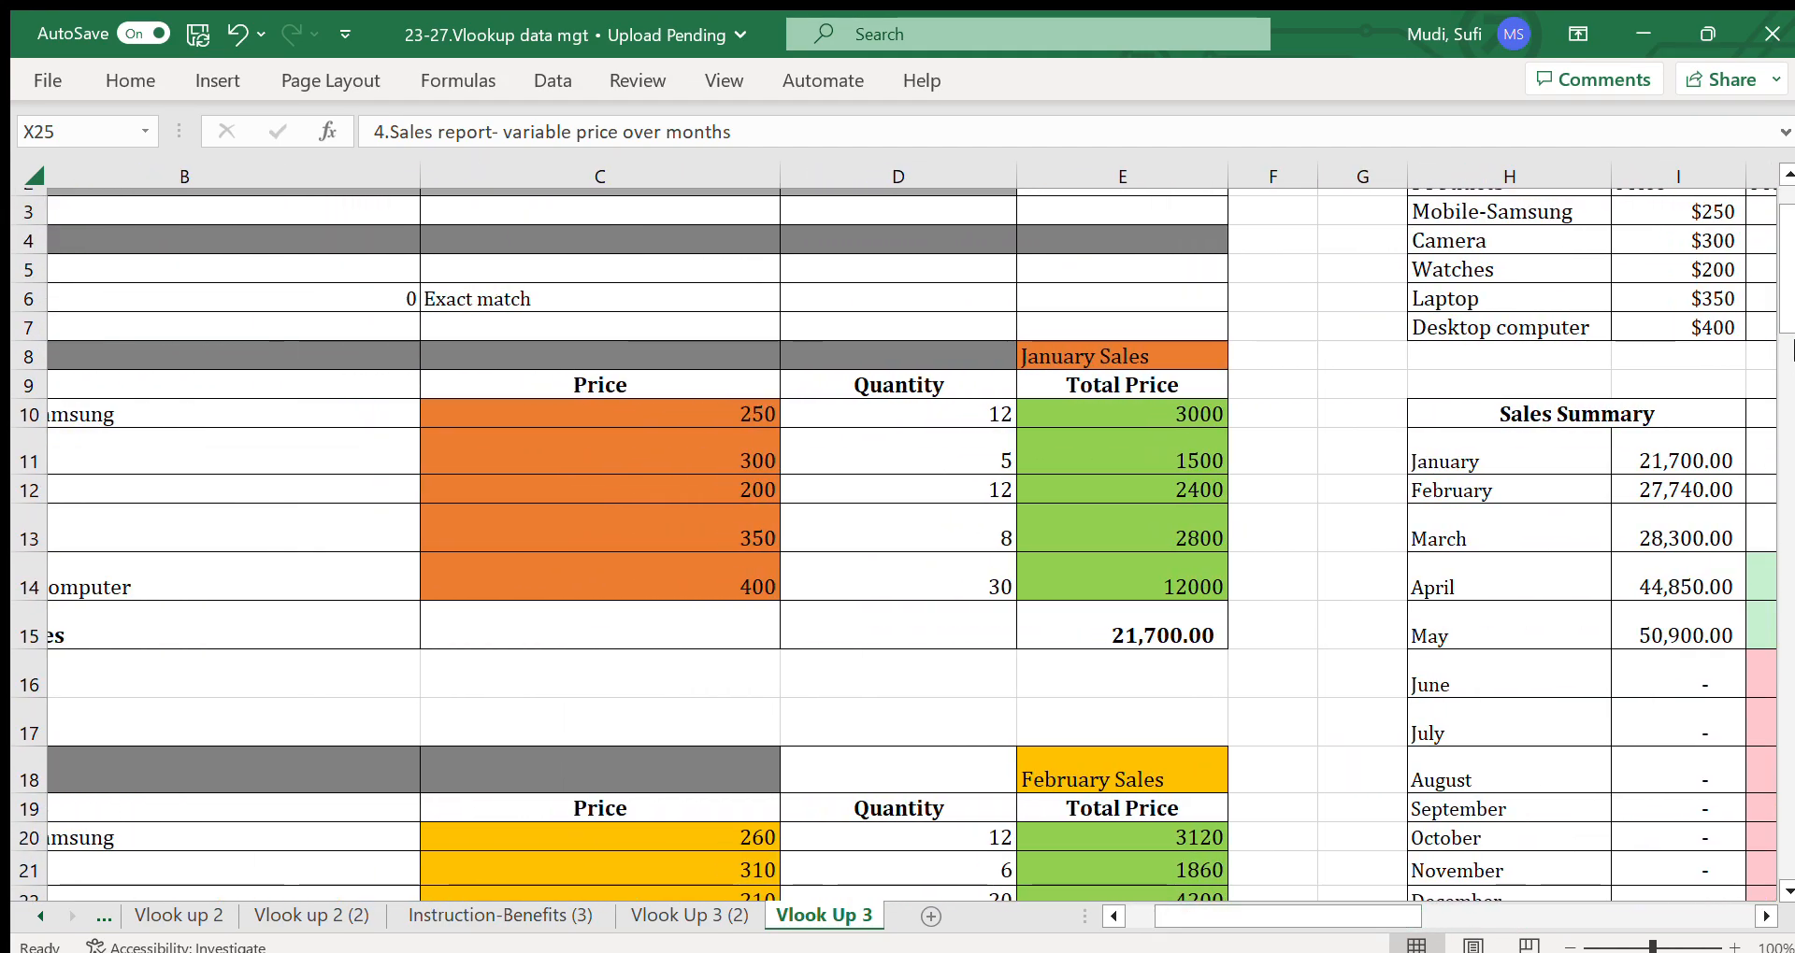
scroll(1784, 250, "up", 1)
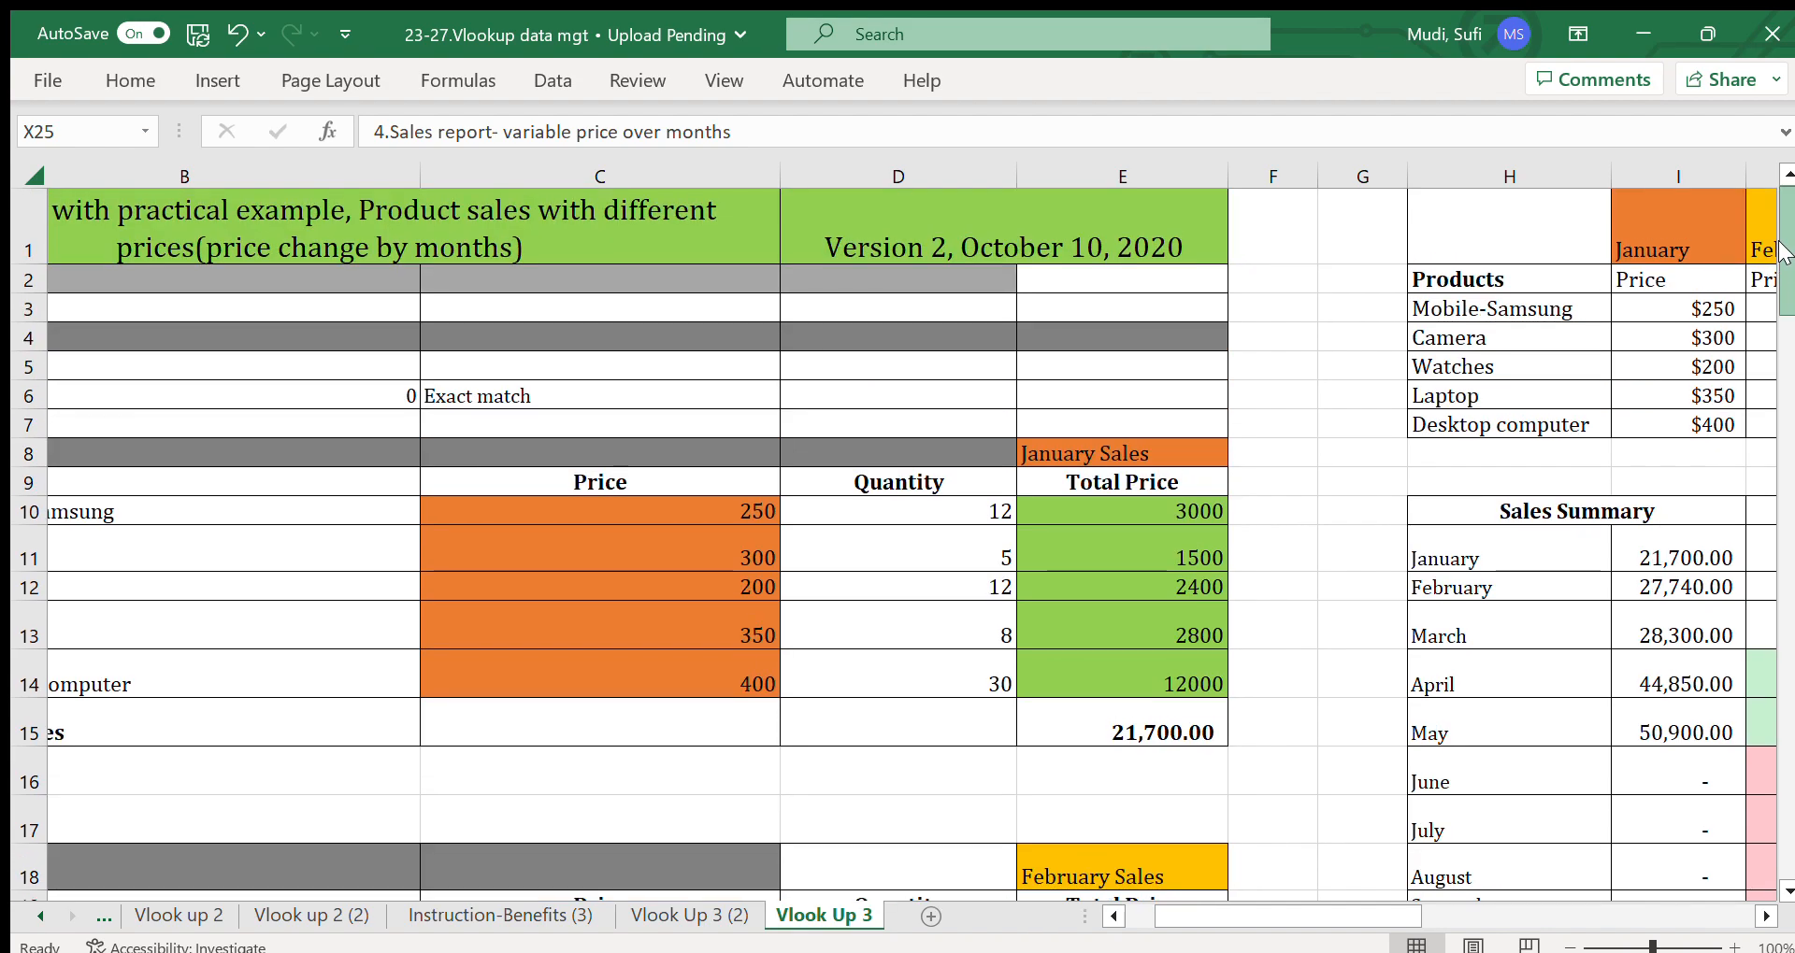
left_click(346, 226)
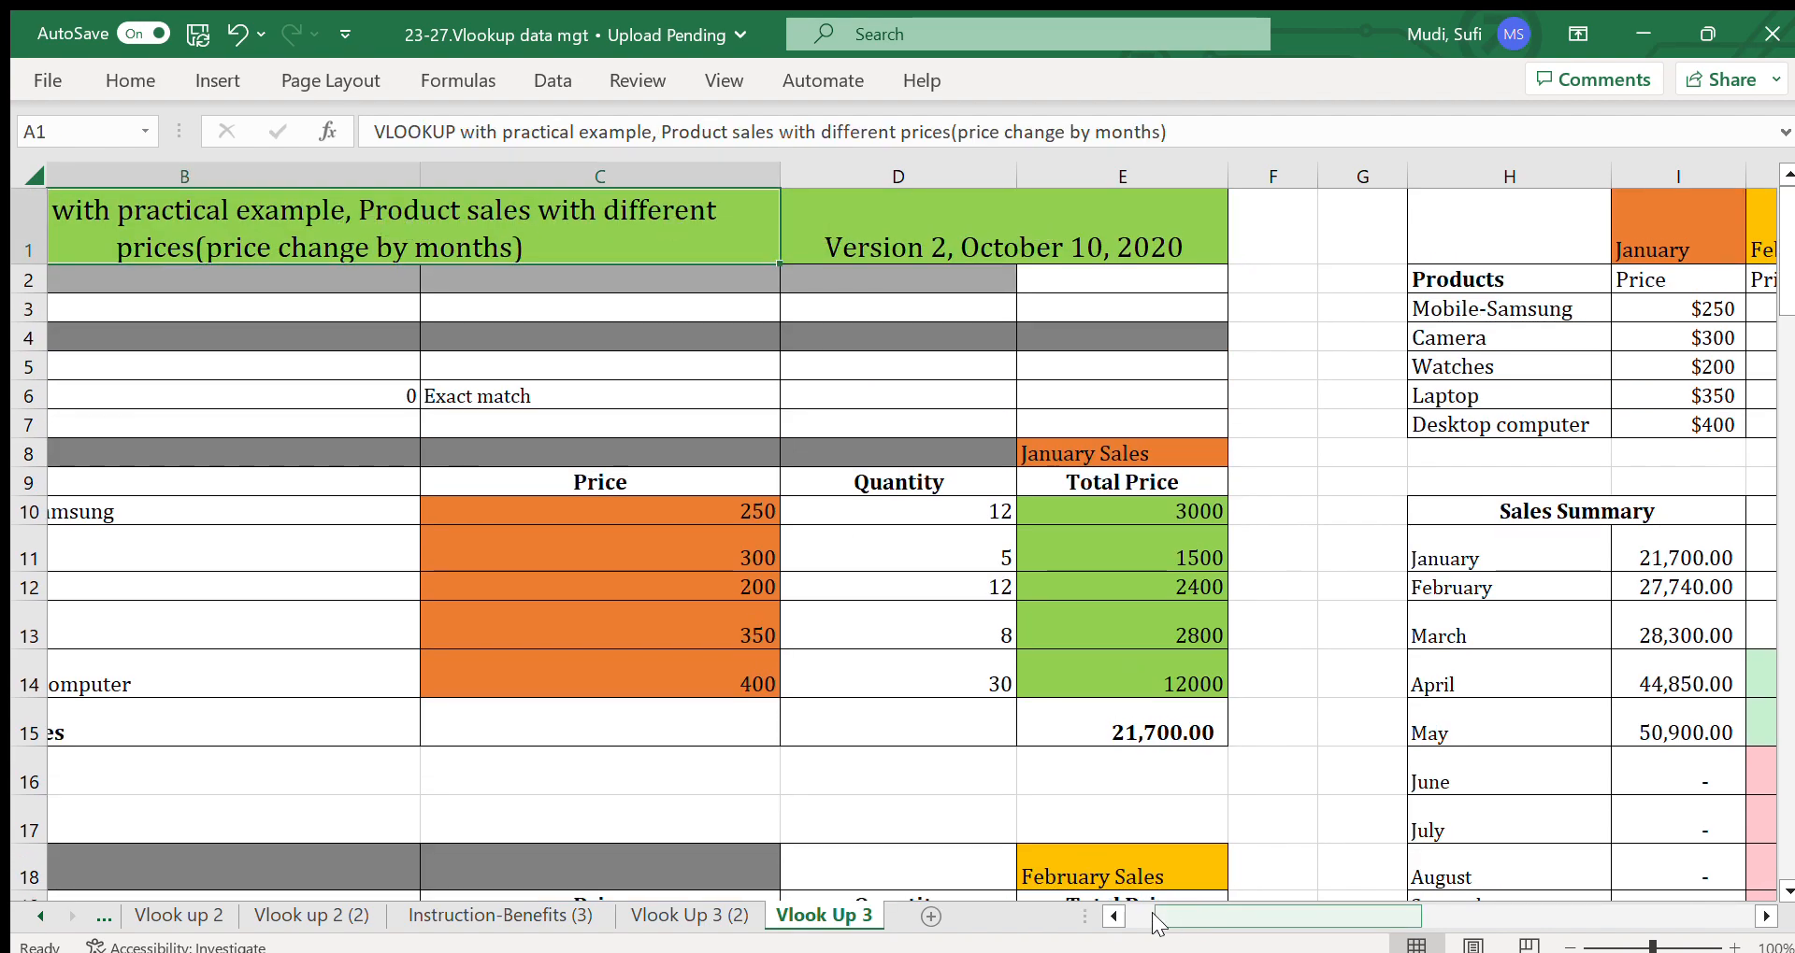
left_click(1111, 915)
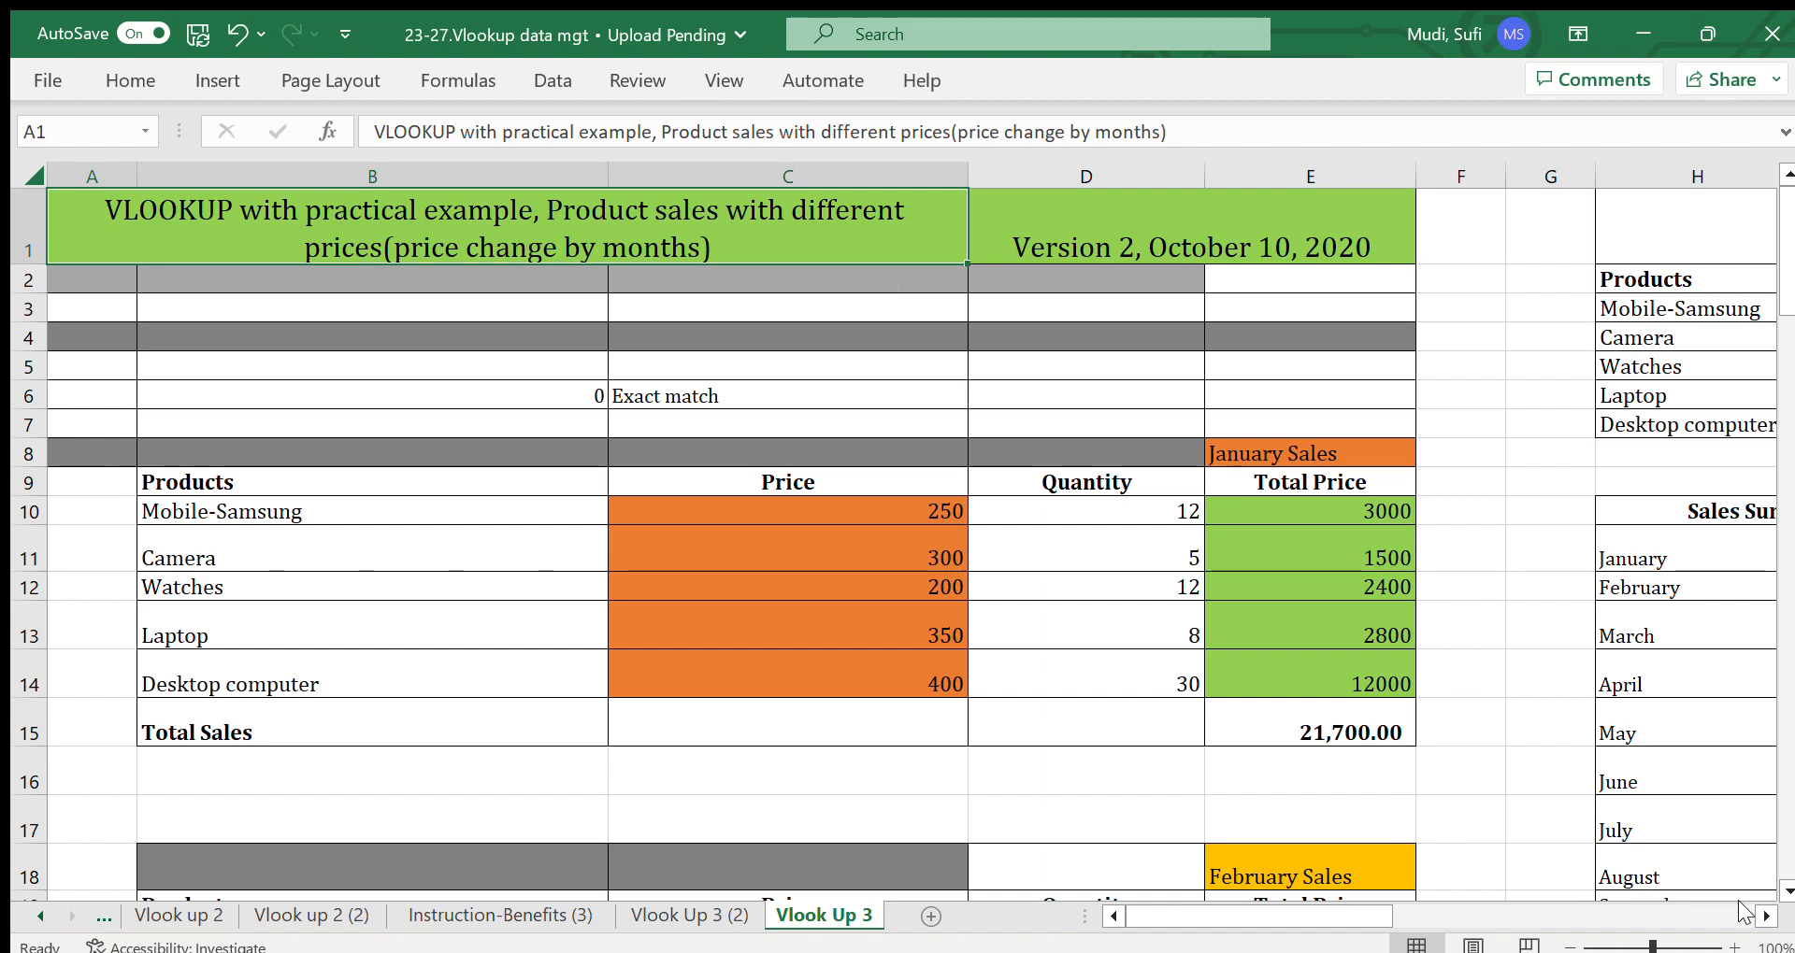
Examine the product names in the monthly price table and compare the January and February prices for Mobile-Samsung.
scroll(1760, 917, "right", 6)
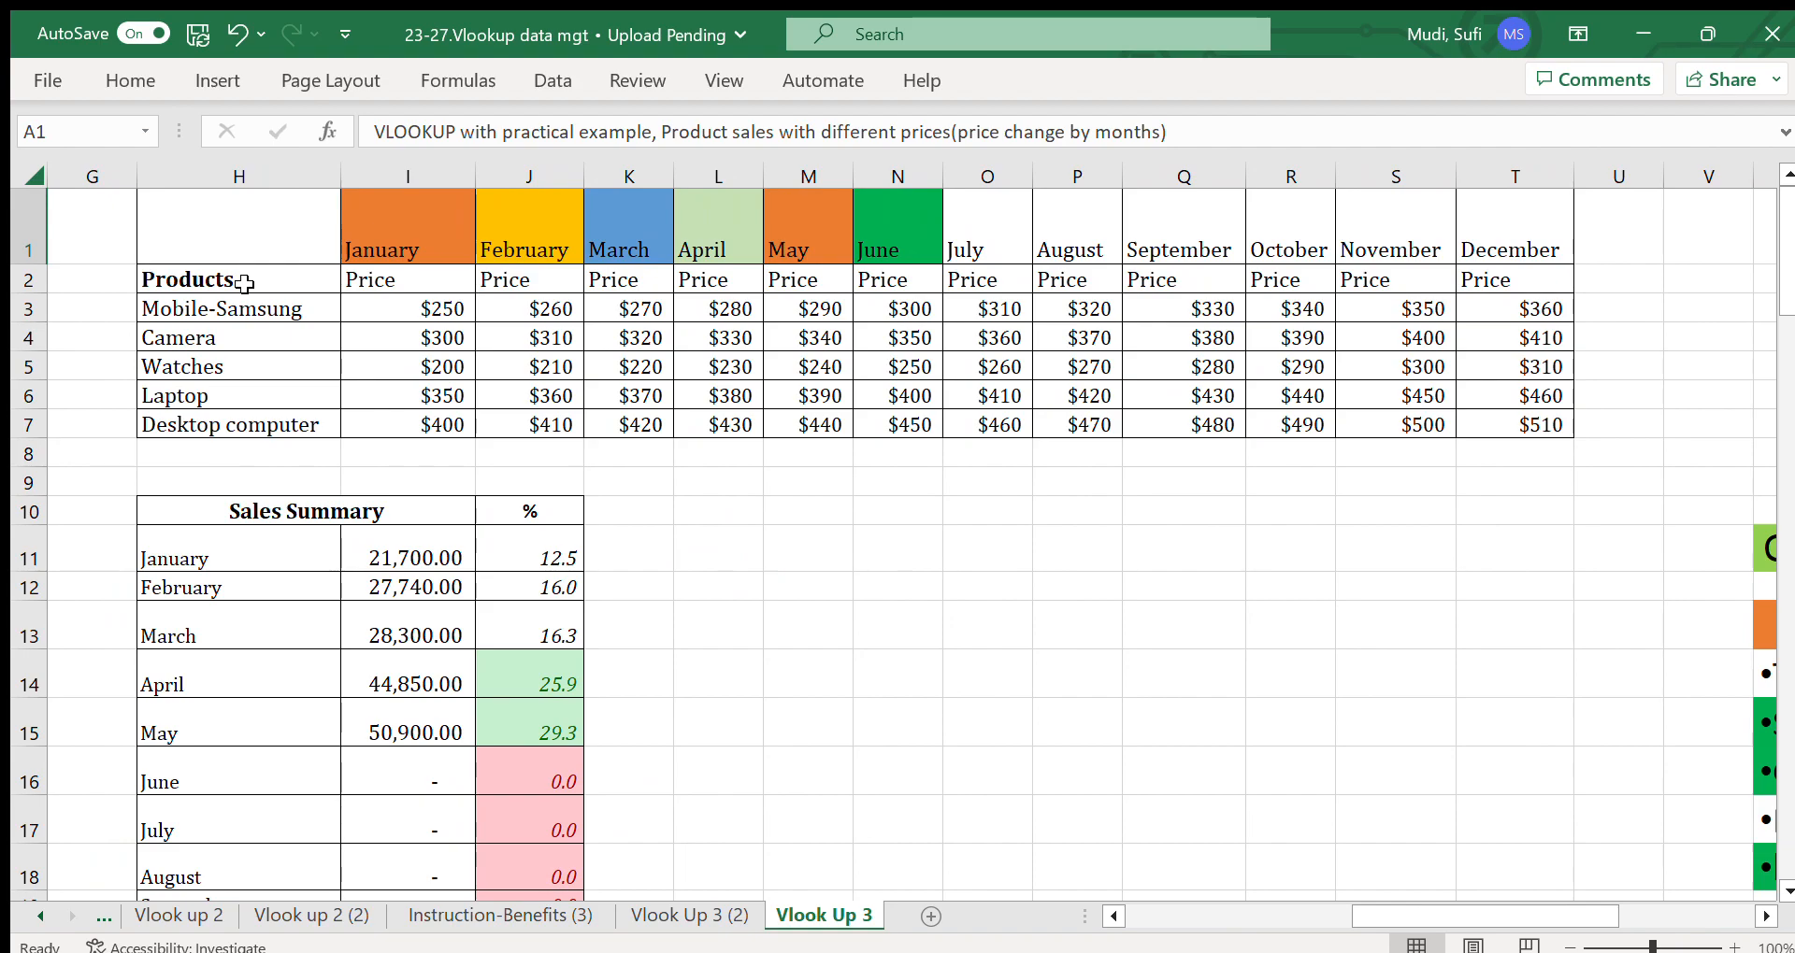
left_click_drag(234, 307, 233, 430)
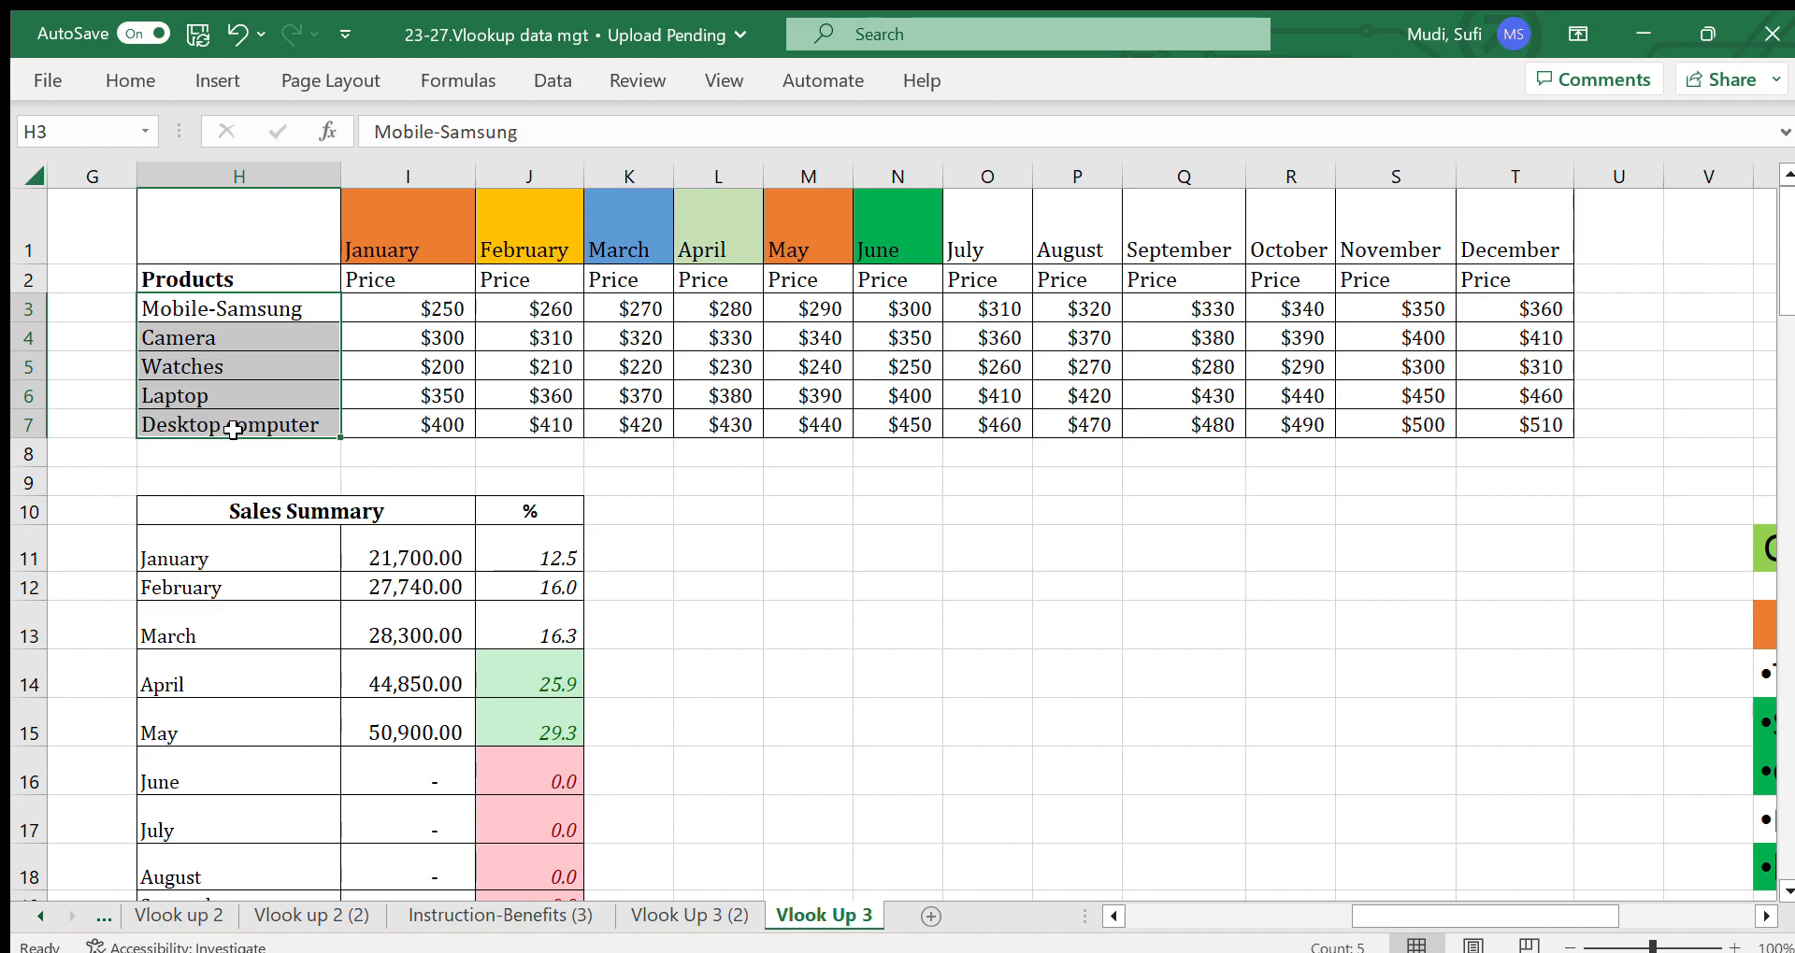
left_click(412, 305)
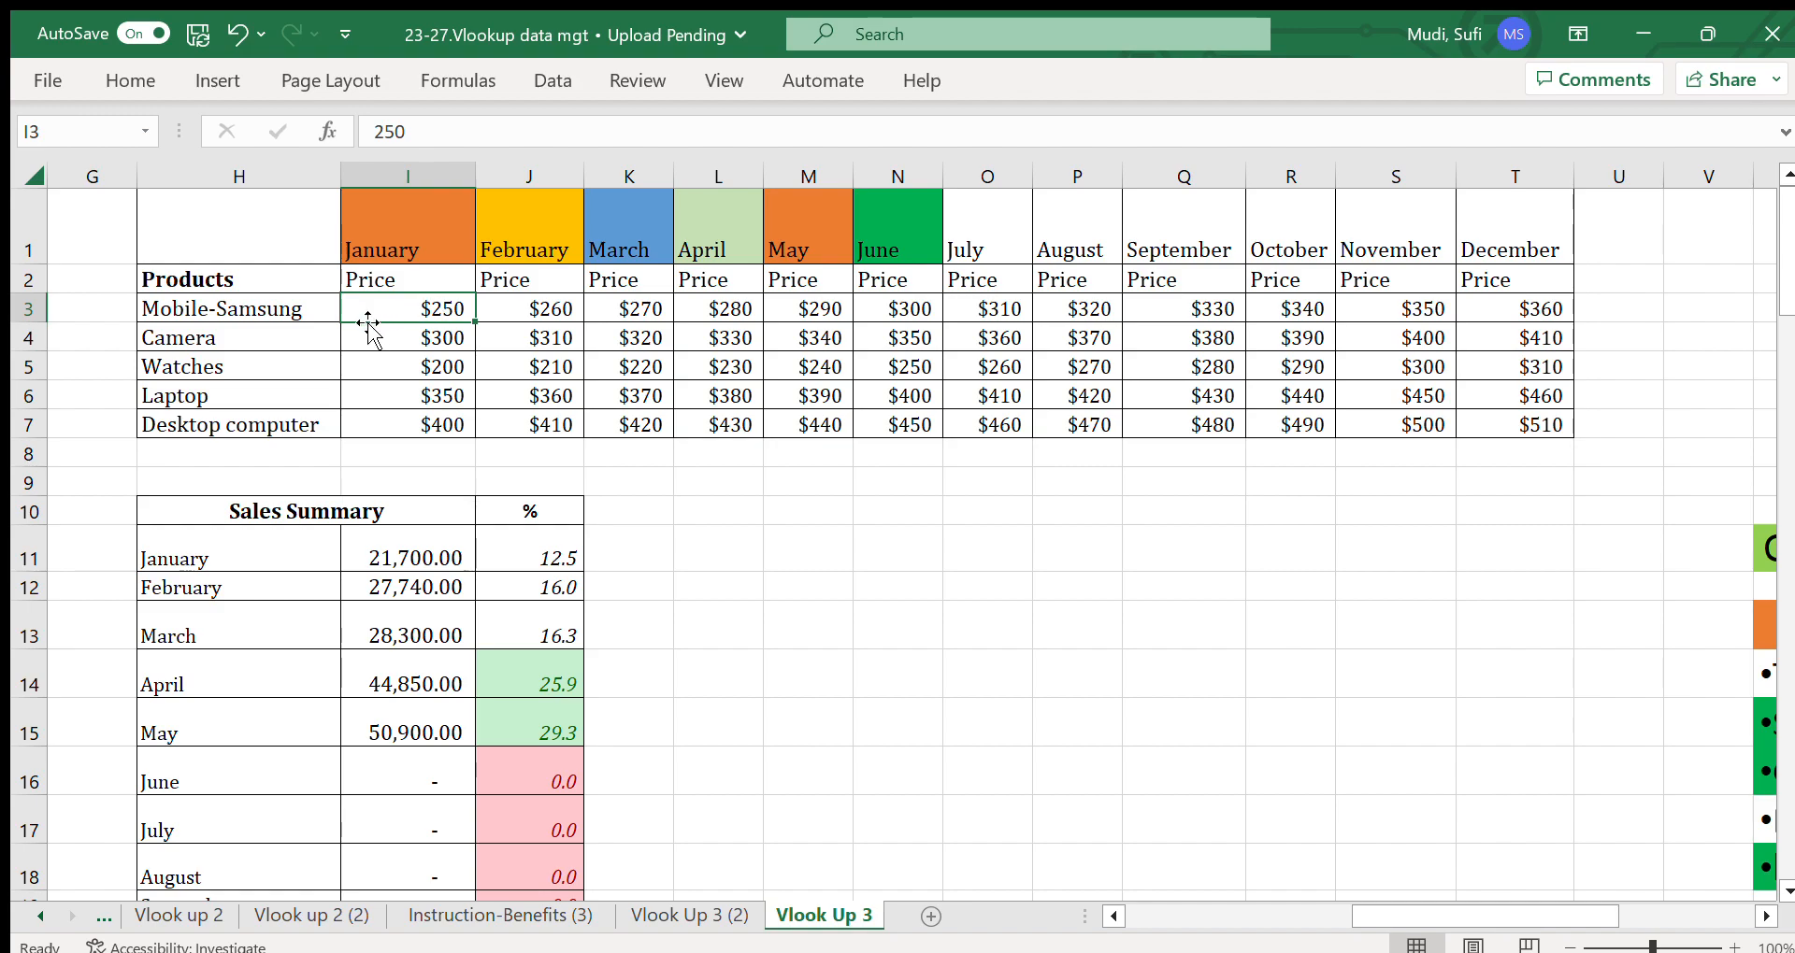
left_click(530, 312)
left_click(425, 313)
left_click(562, 306)
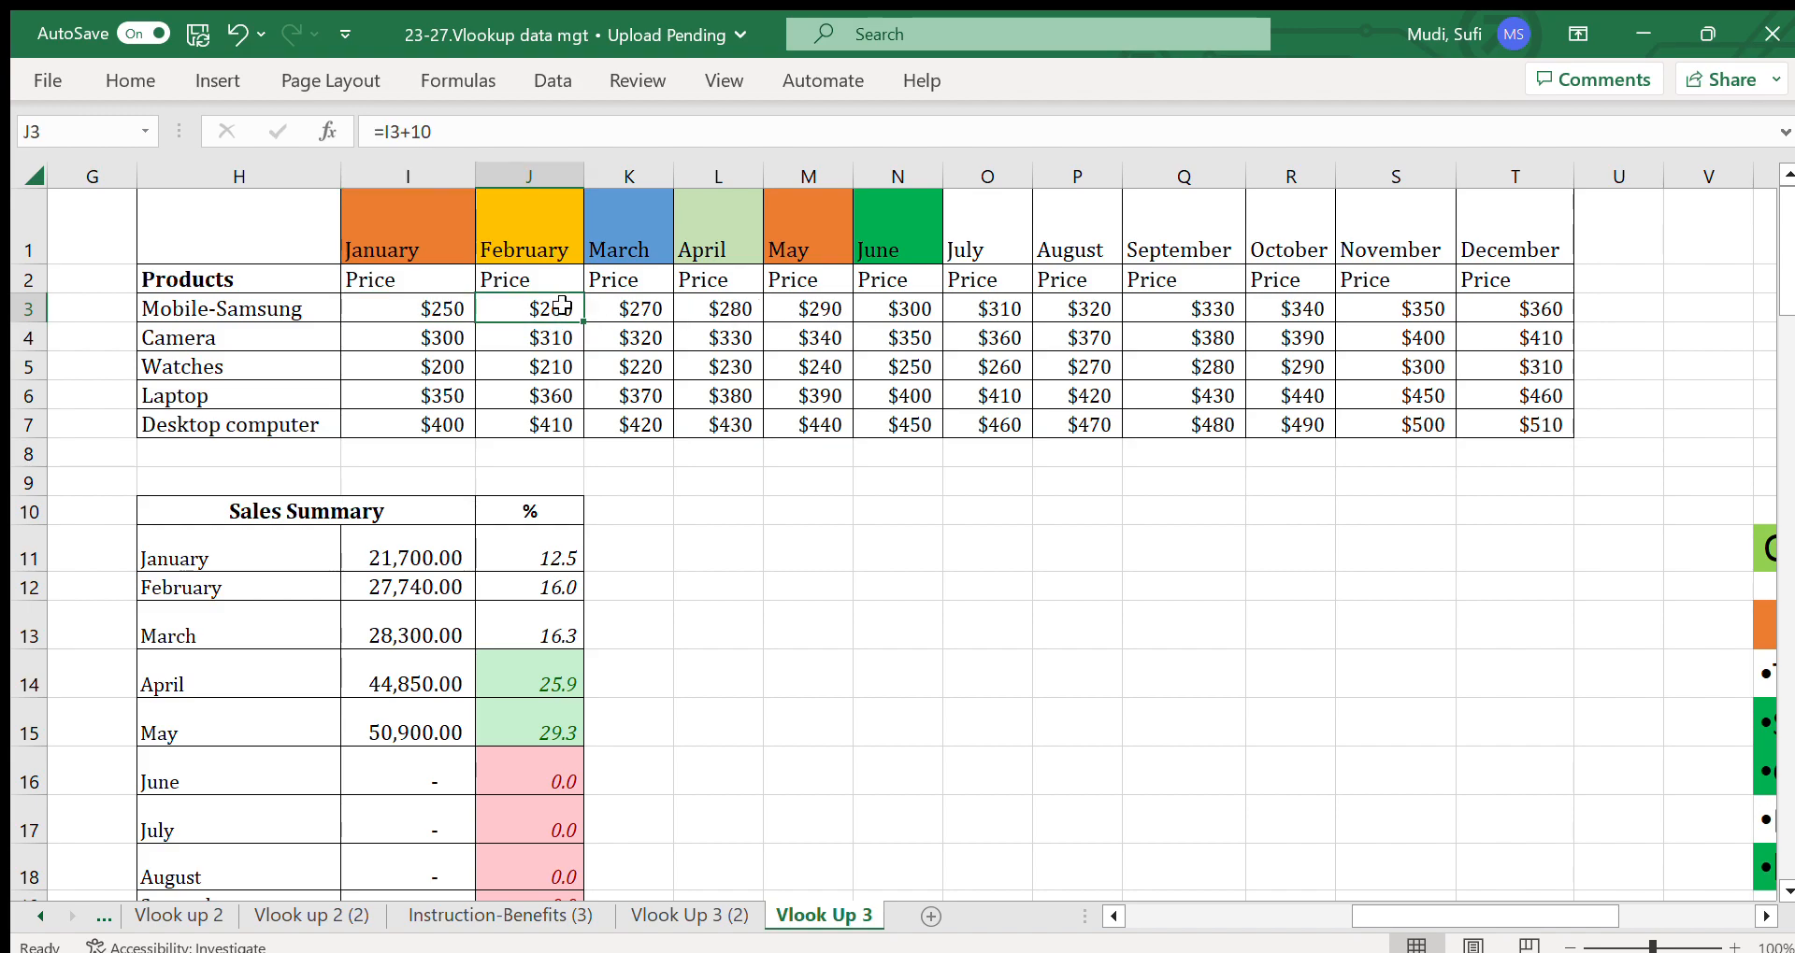
Examine how the Desktop computer price changes month by month from January through December in the price table.
left_click(400, 424)
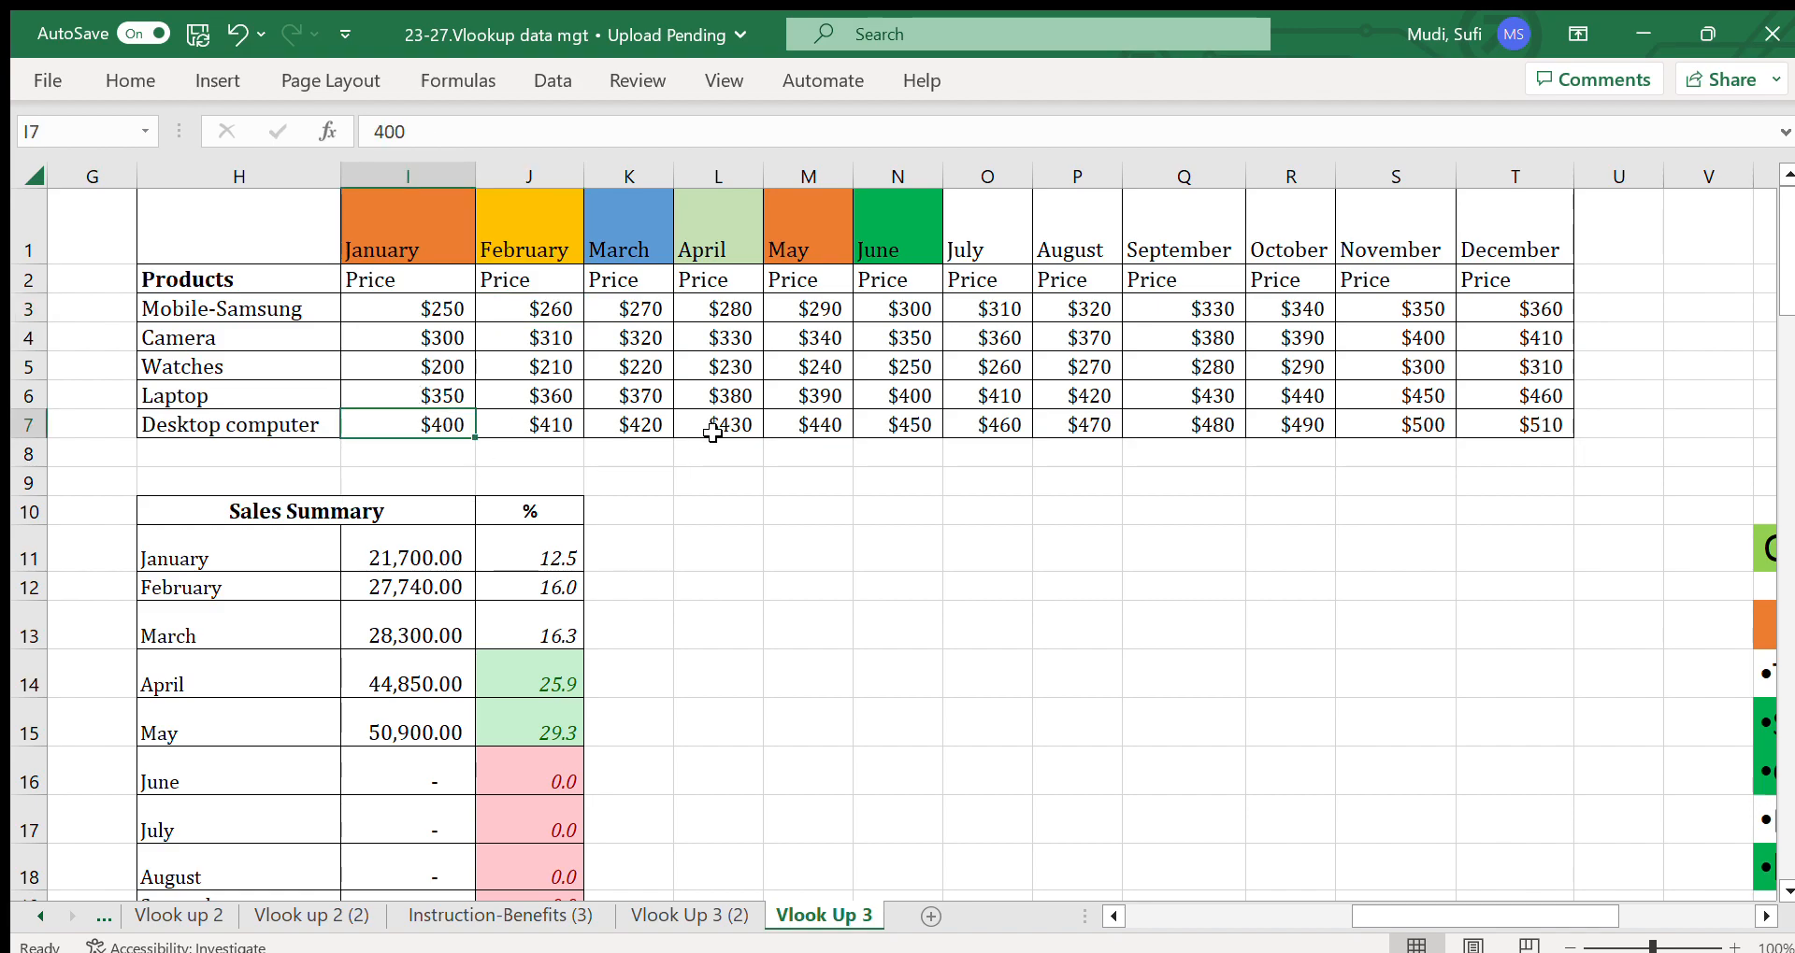
left_click(791, 428)
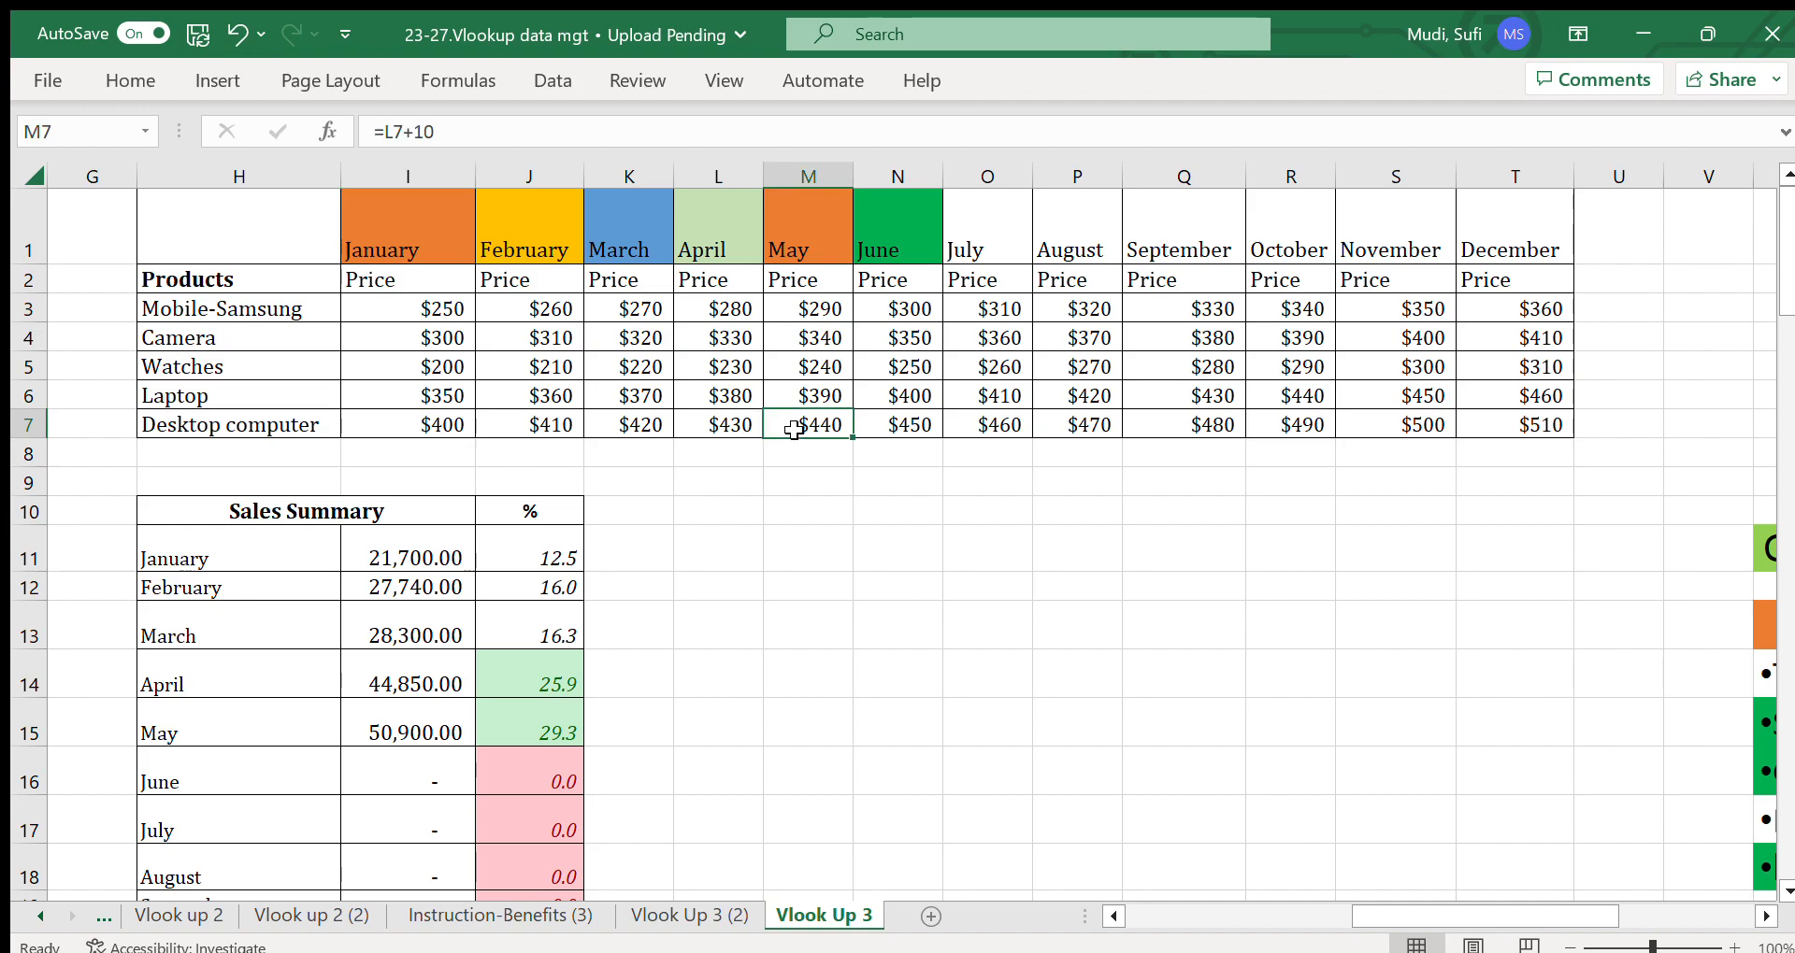
left_click(409, 425)
left_click(570, 425)
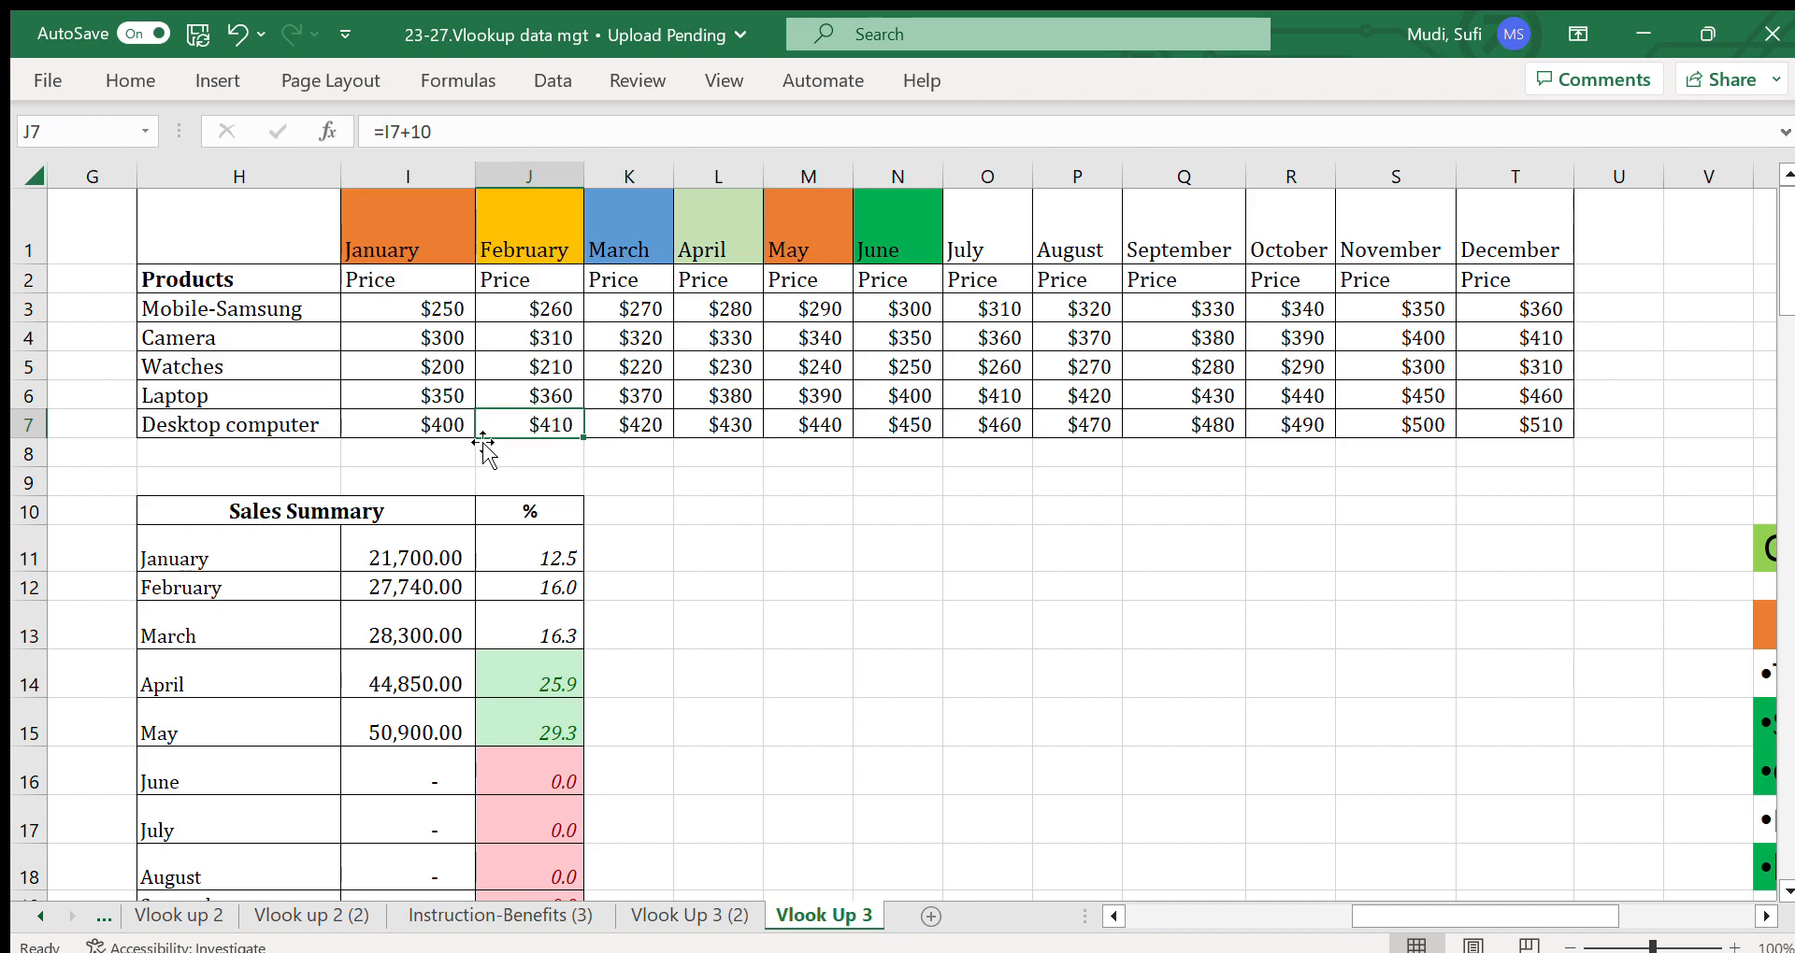
left_click(400, 426)
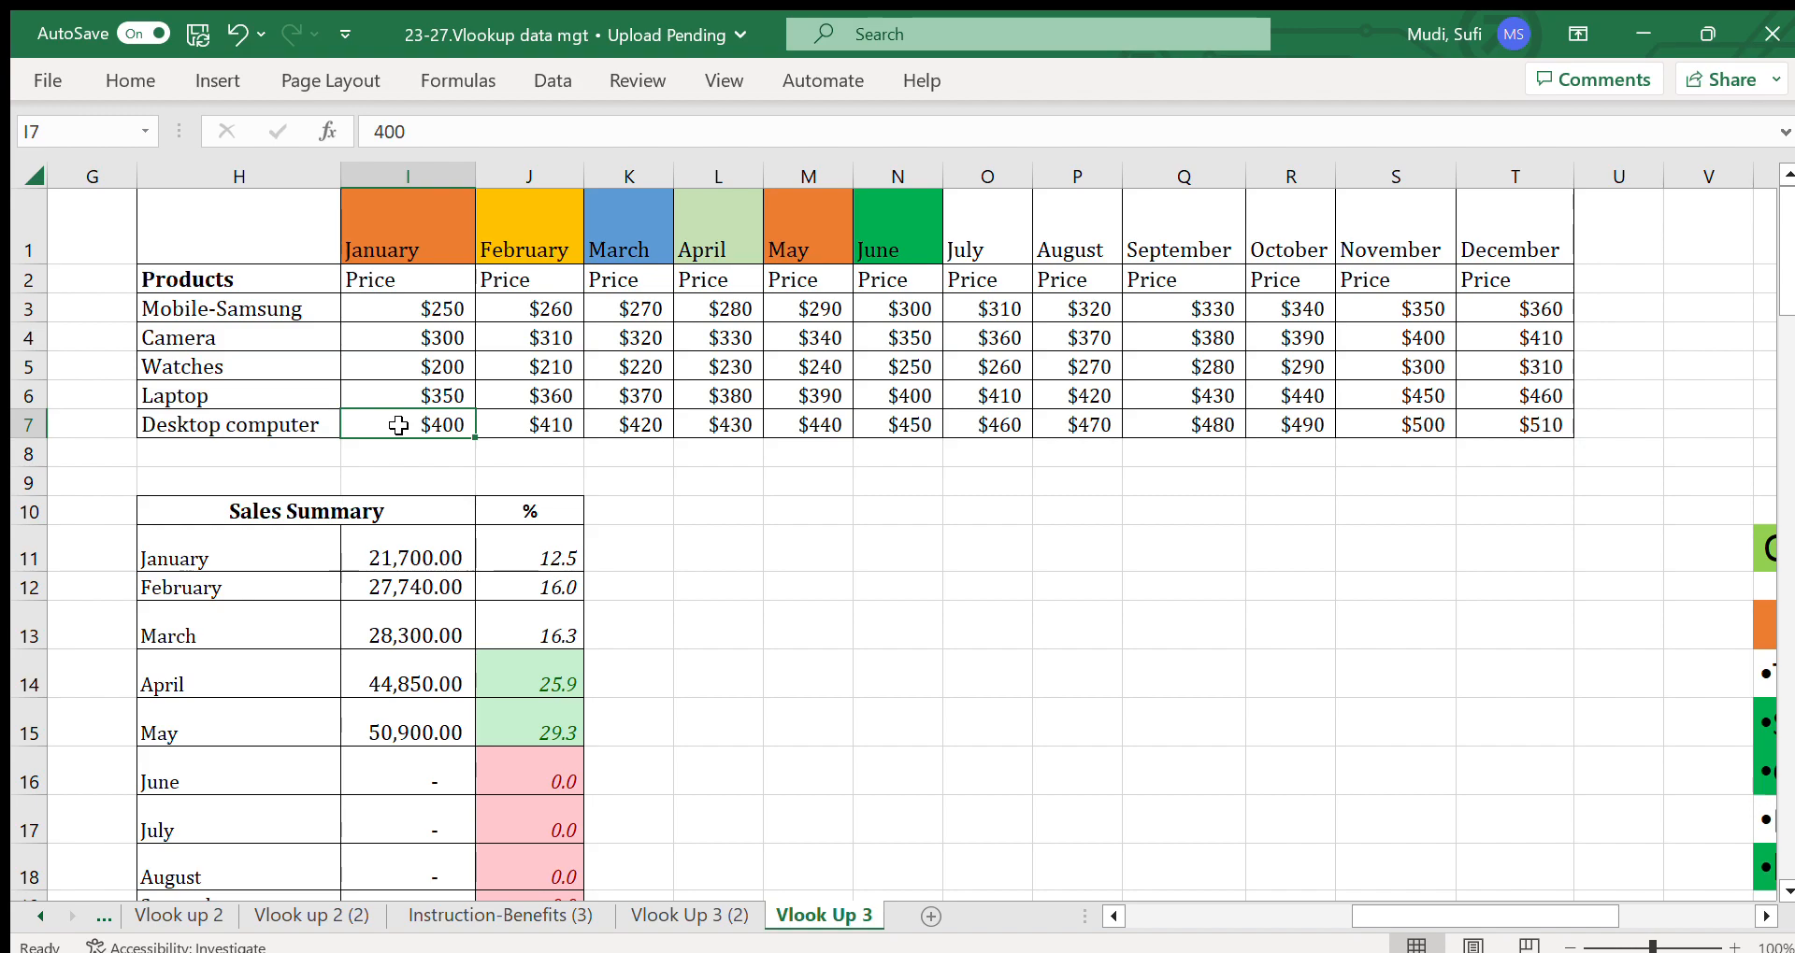
key("Right")
key("Right")
key("Right")
key("Right")
key("Right")
key("Right")
key("Right")
key("Right")
key("Right")
key("Right")
key("Right")
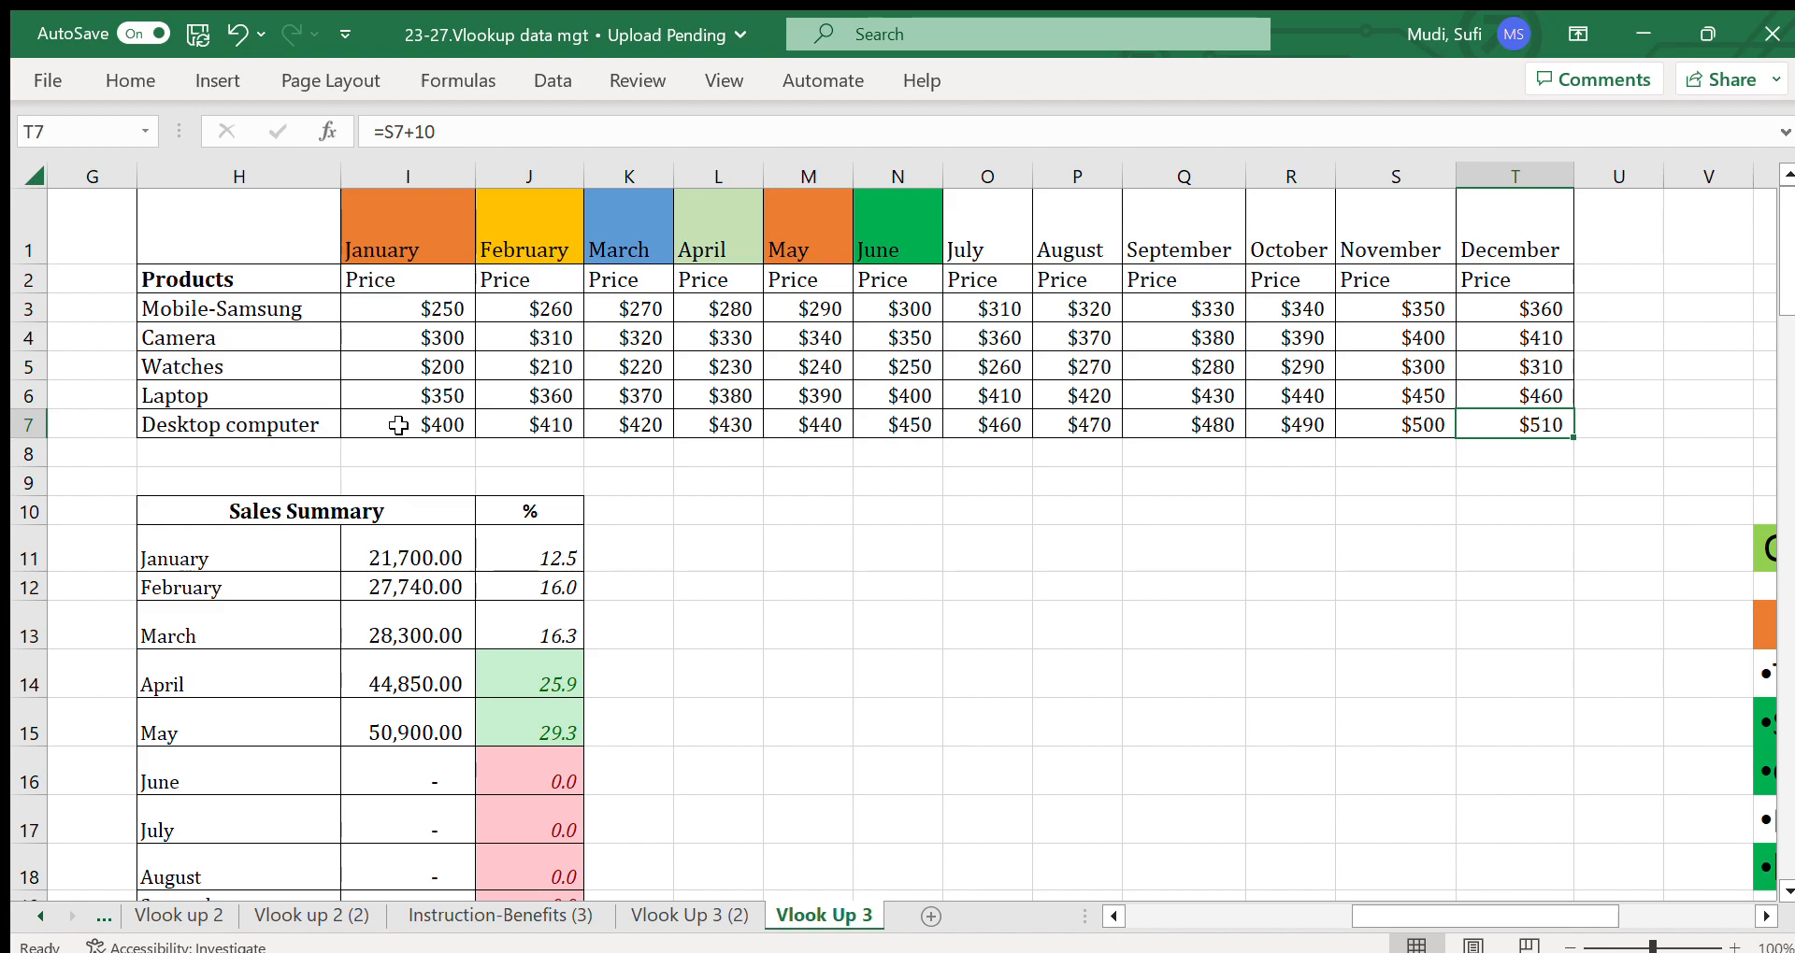
Go back to the January Sales table and select its product names in B10:B14.
left_click(1113, 916)
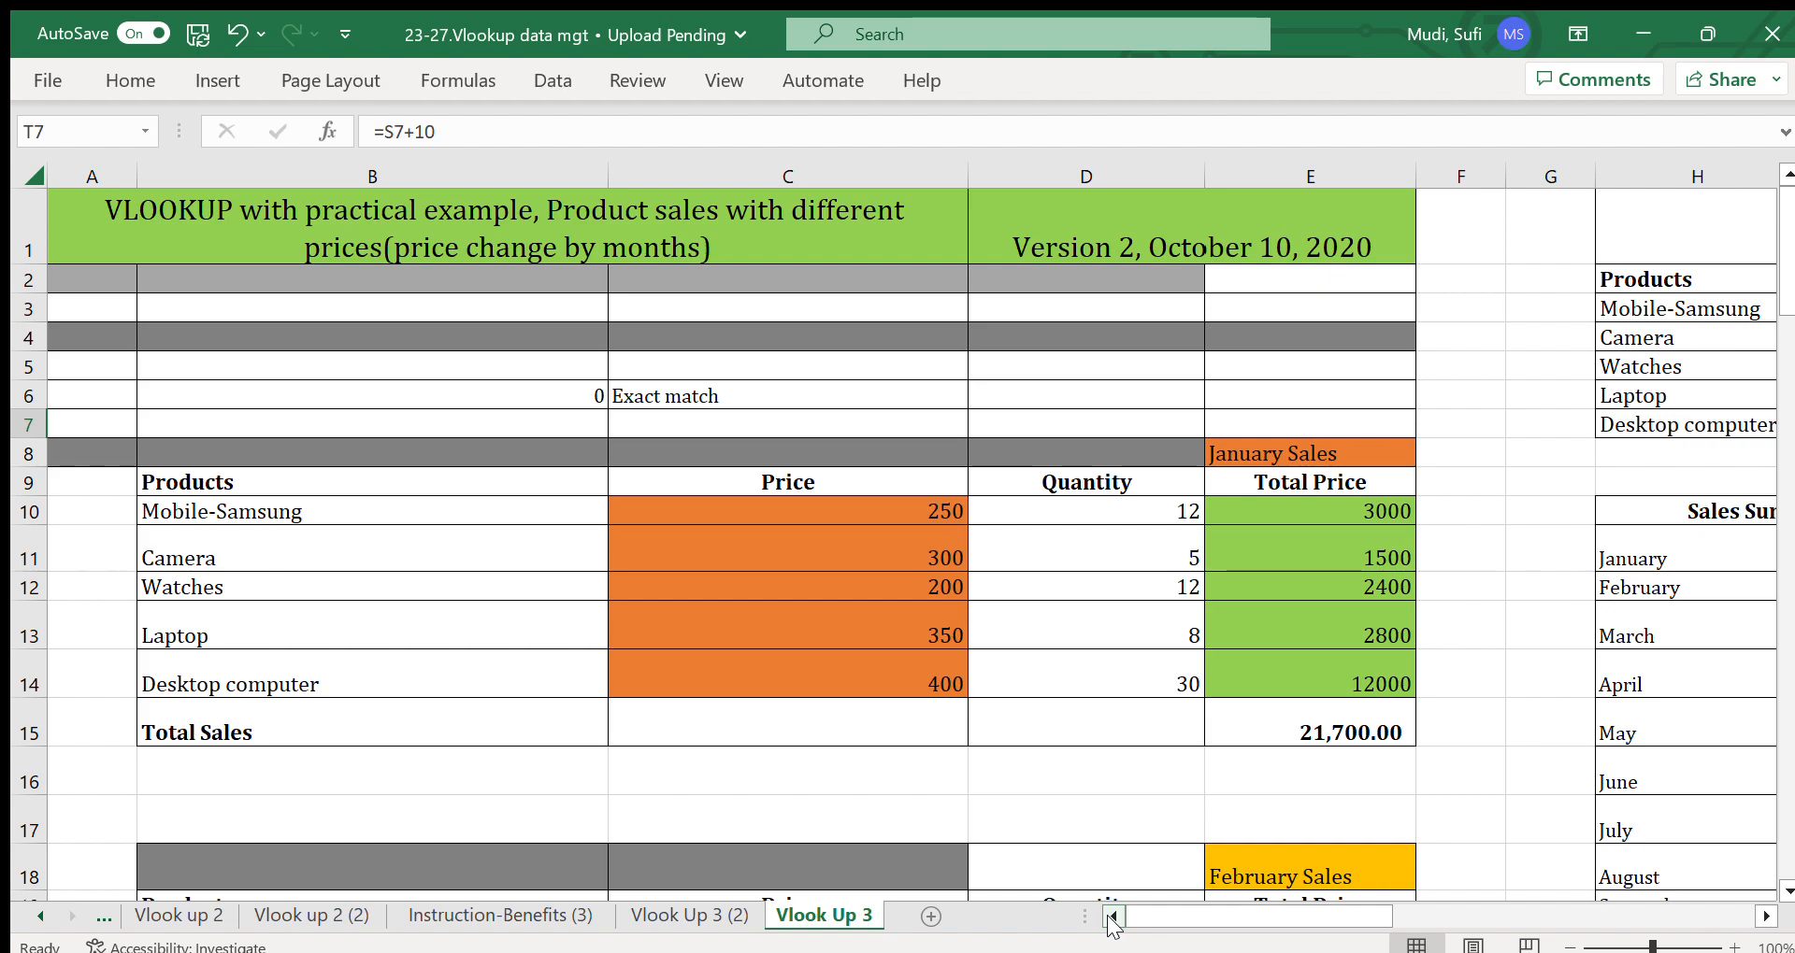
left_click(1256, 459)
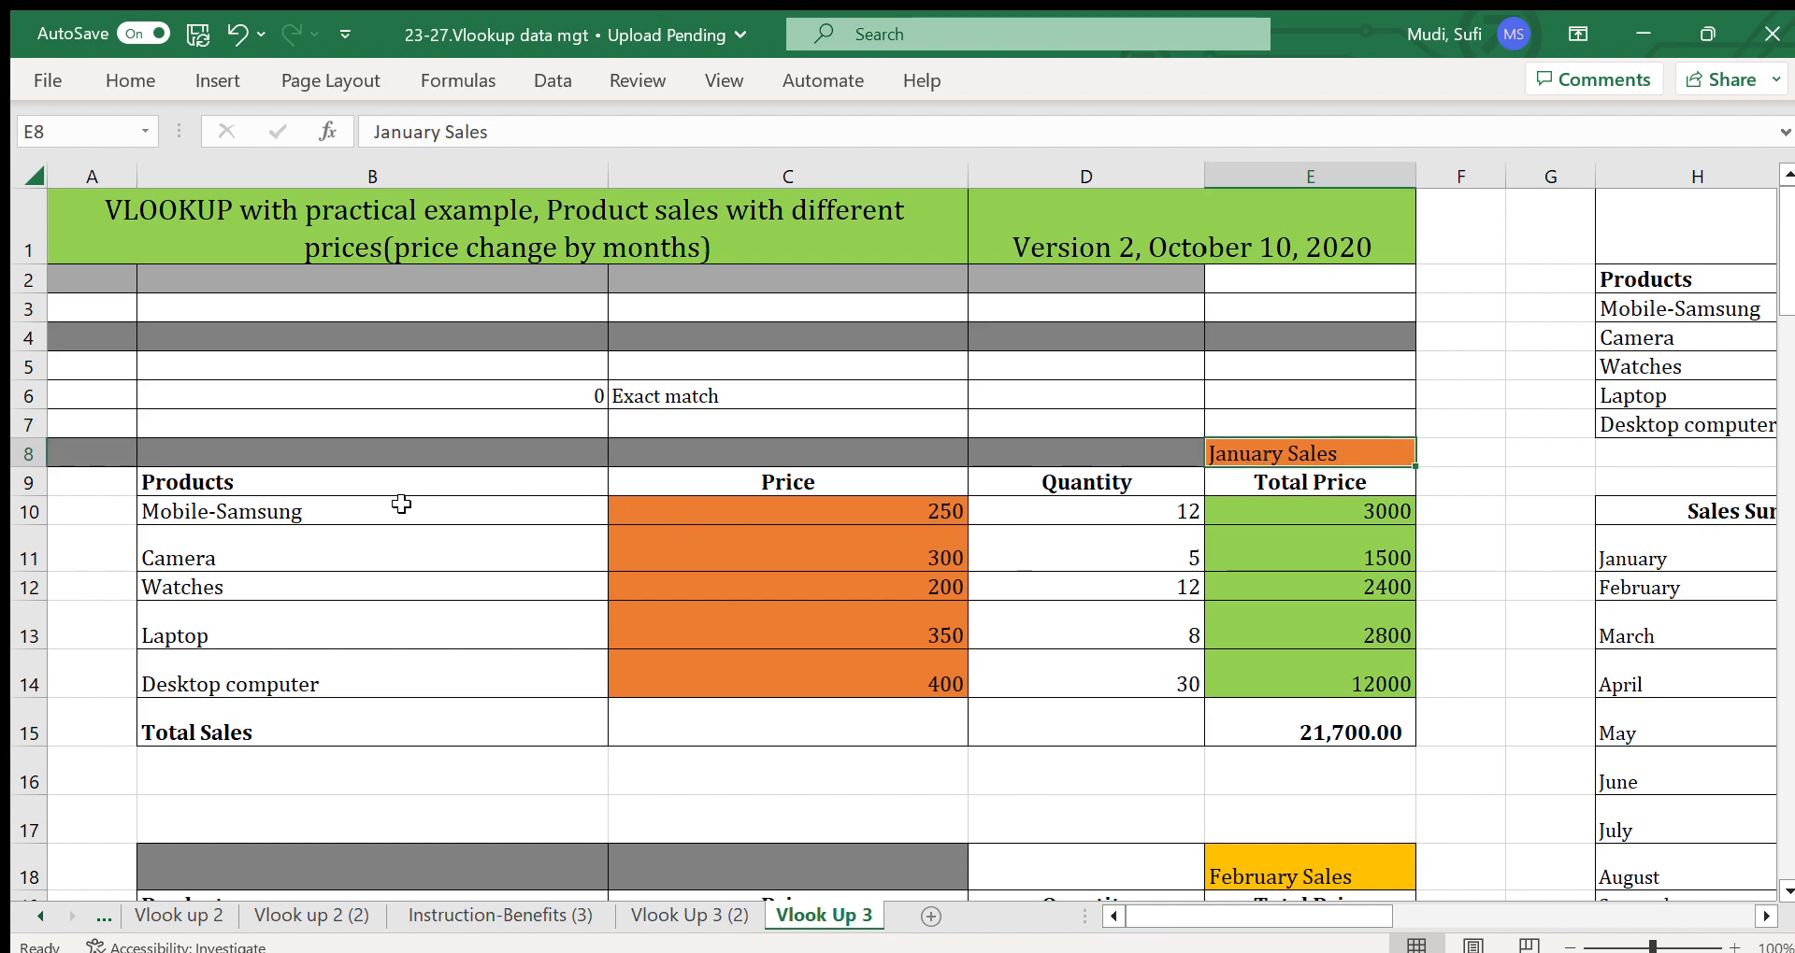
left_click_drag(386, 506, 337, 685)
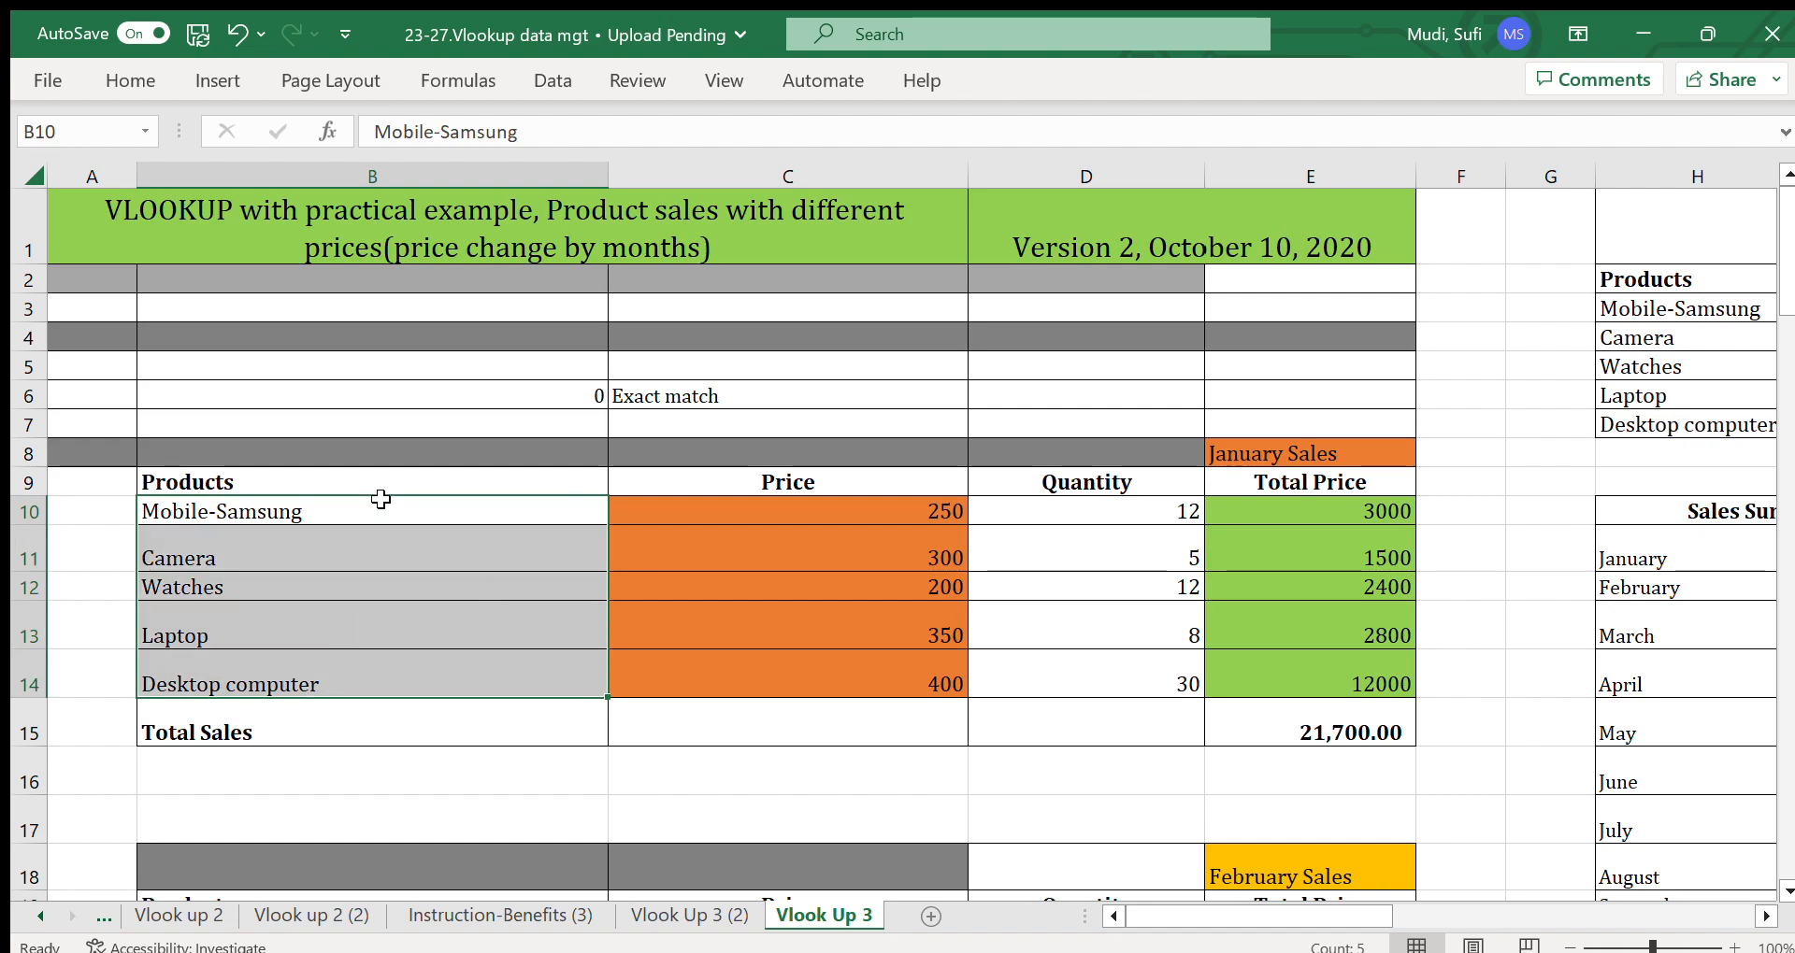
left_click_drag(369, 505, 347, 688)
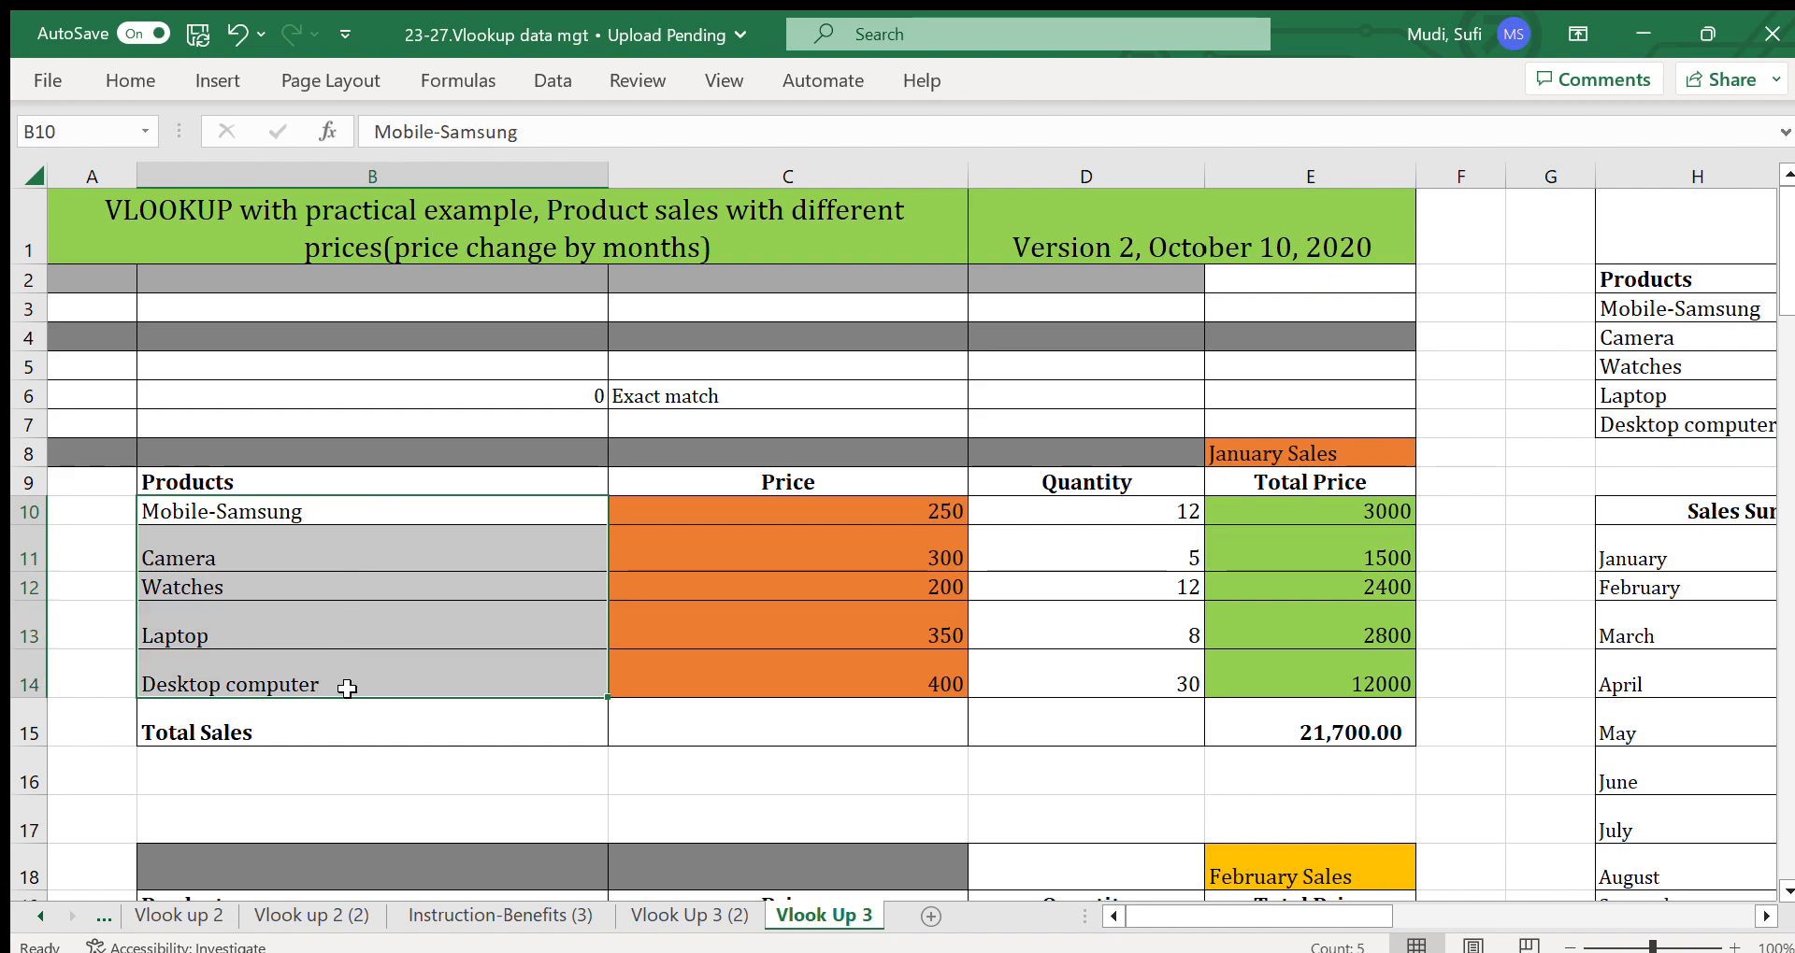
Open the Mobile-Samsung price formula in C10 and inspect its lookup range in the monthly price table.
double_click(898, 517)
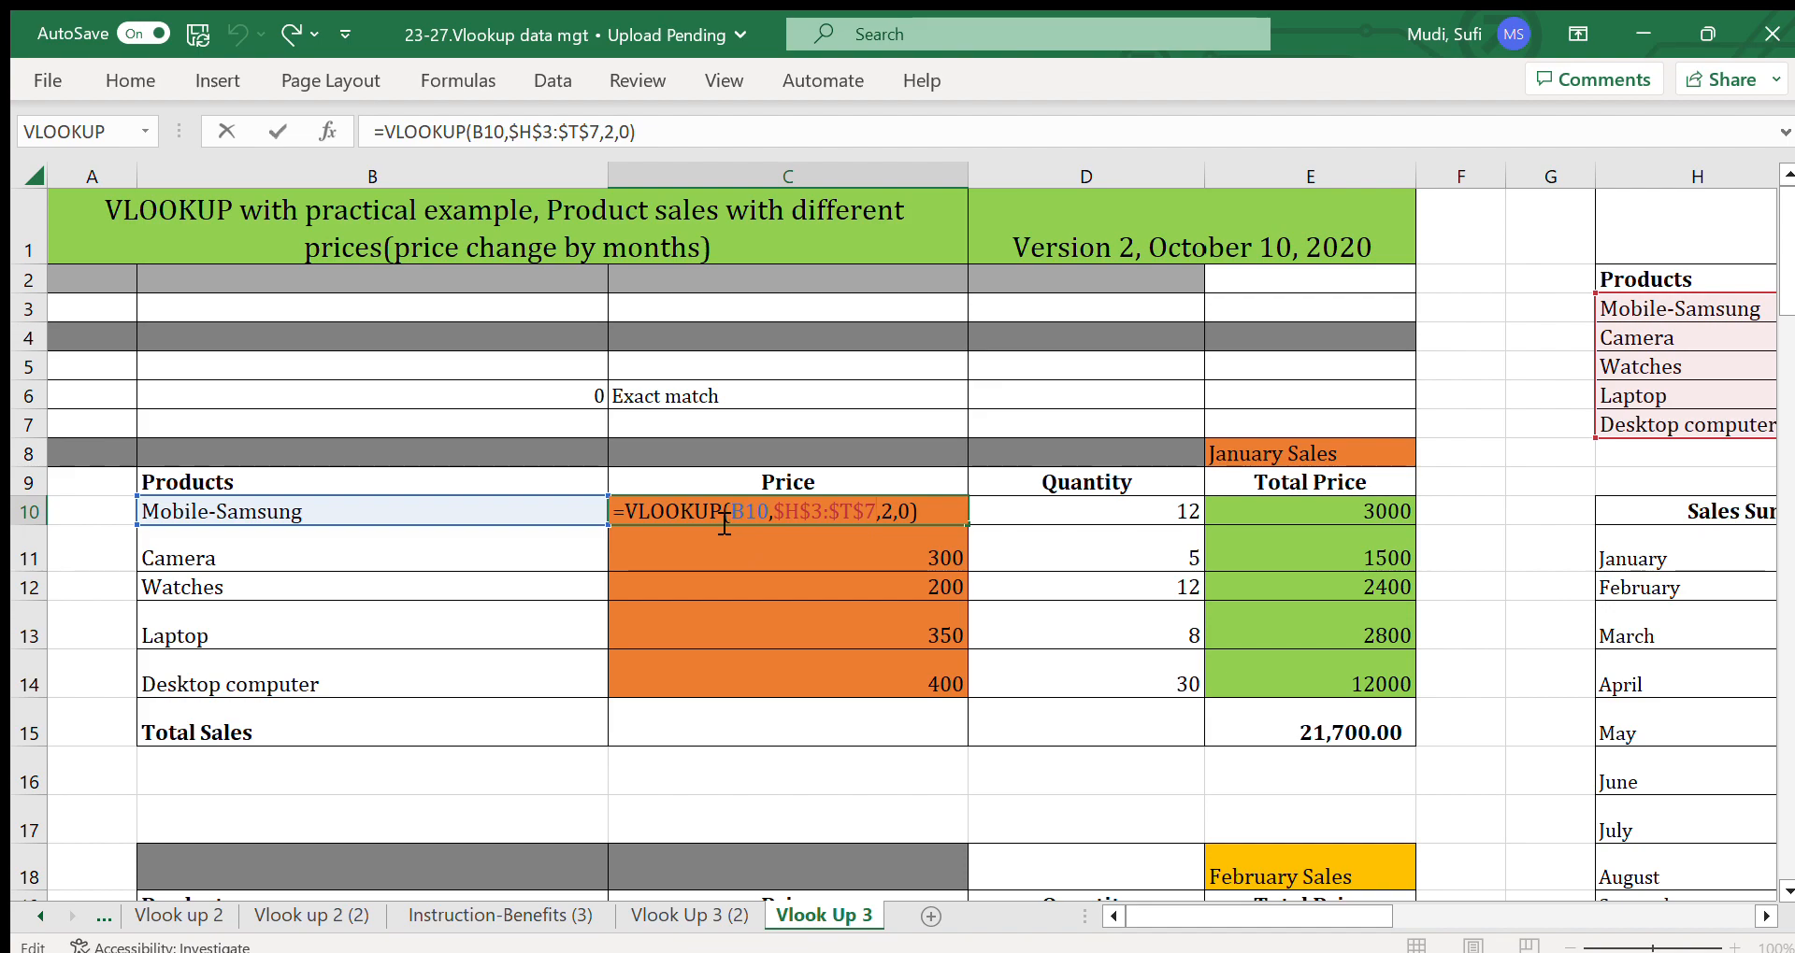
left_click(1761, 916)
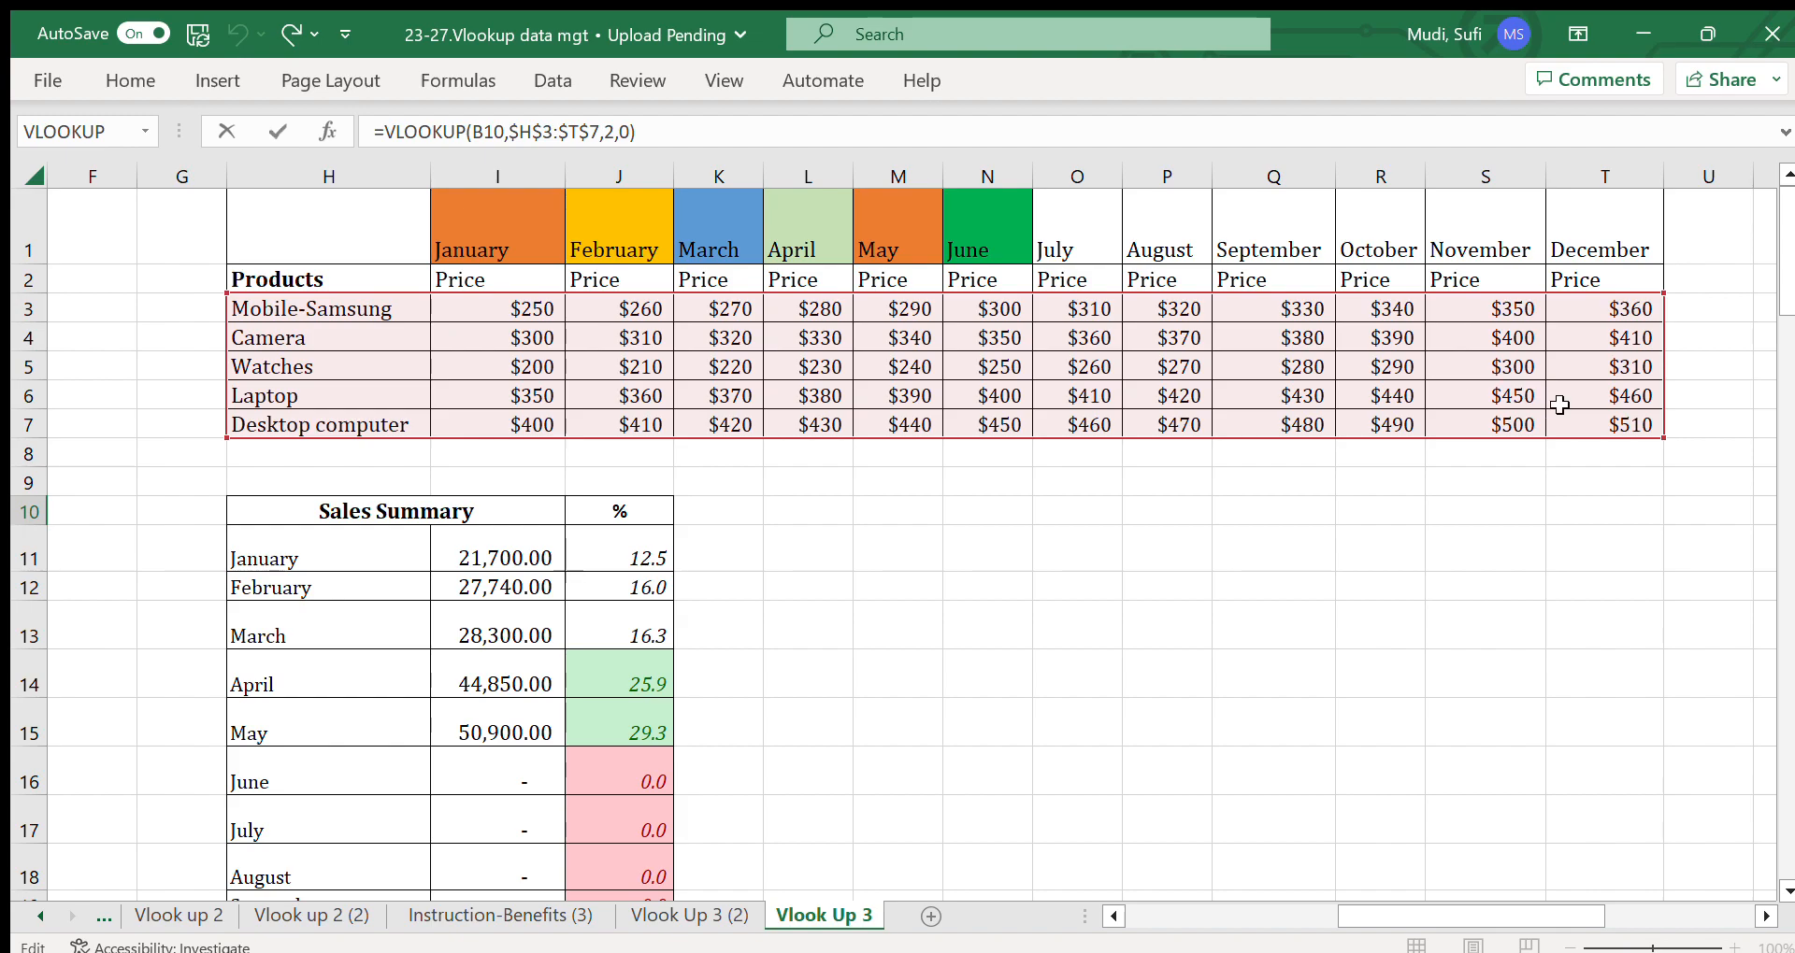
left_click(1112, 914)
left_click(1113, 914)
left_click(1112, 914)
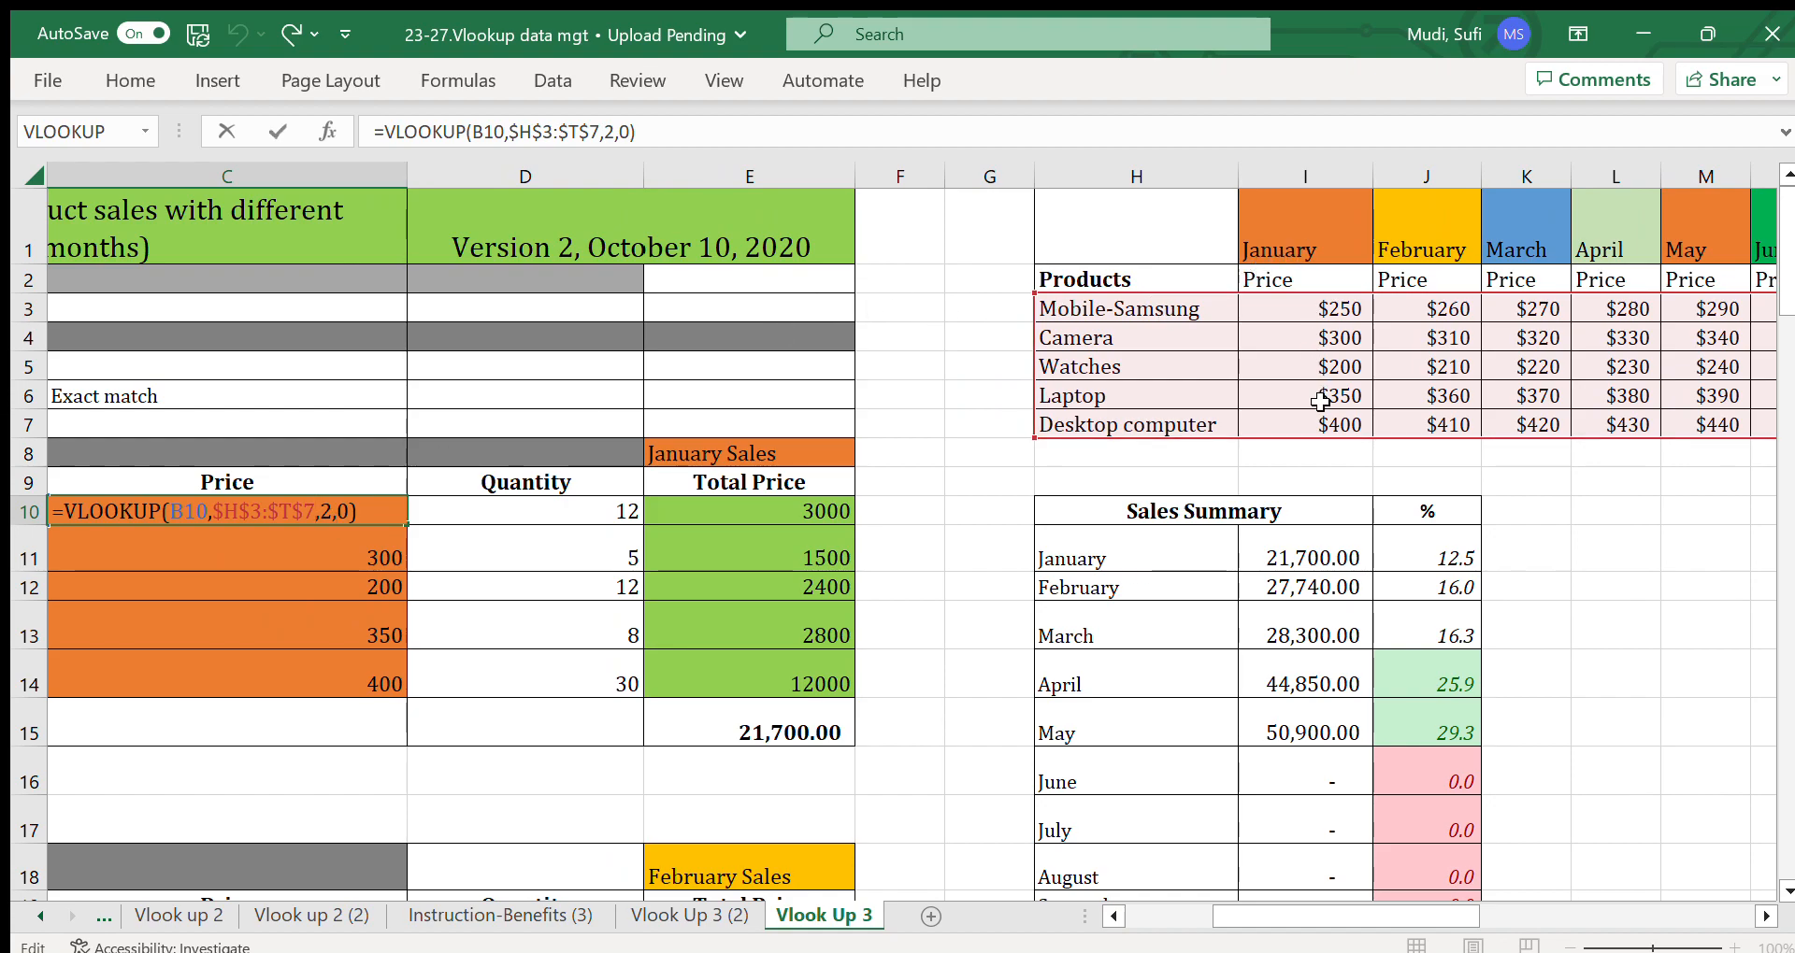
Leave the formula and check the column order of products (H) and January prices (I), ending on the January Desktop computer price.
left_click(1310, 178)
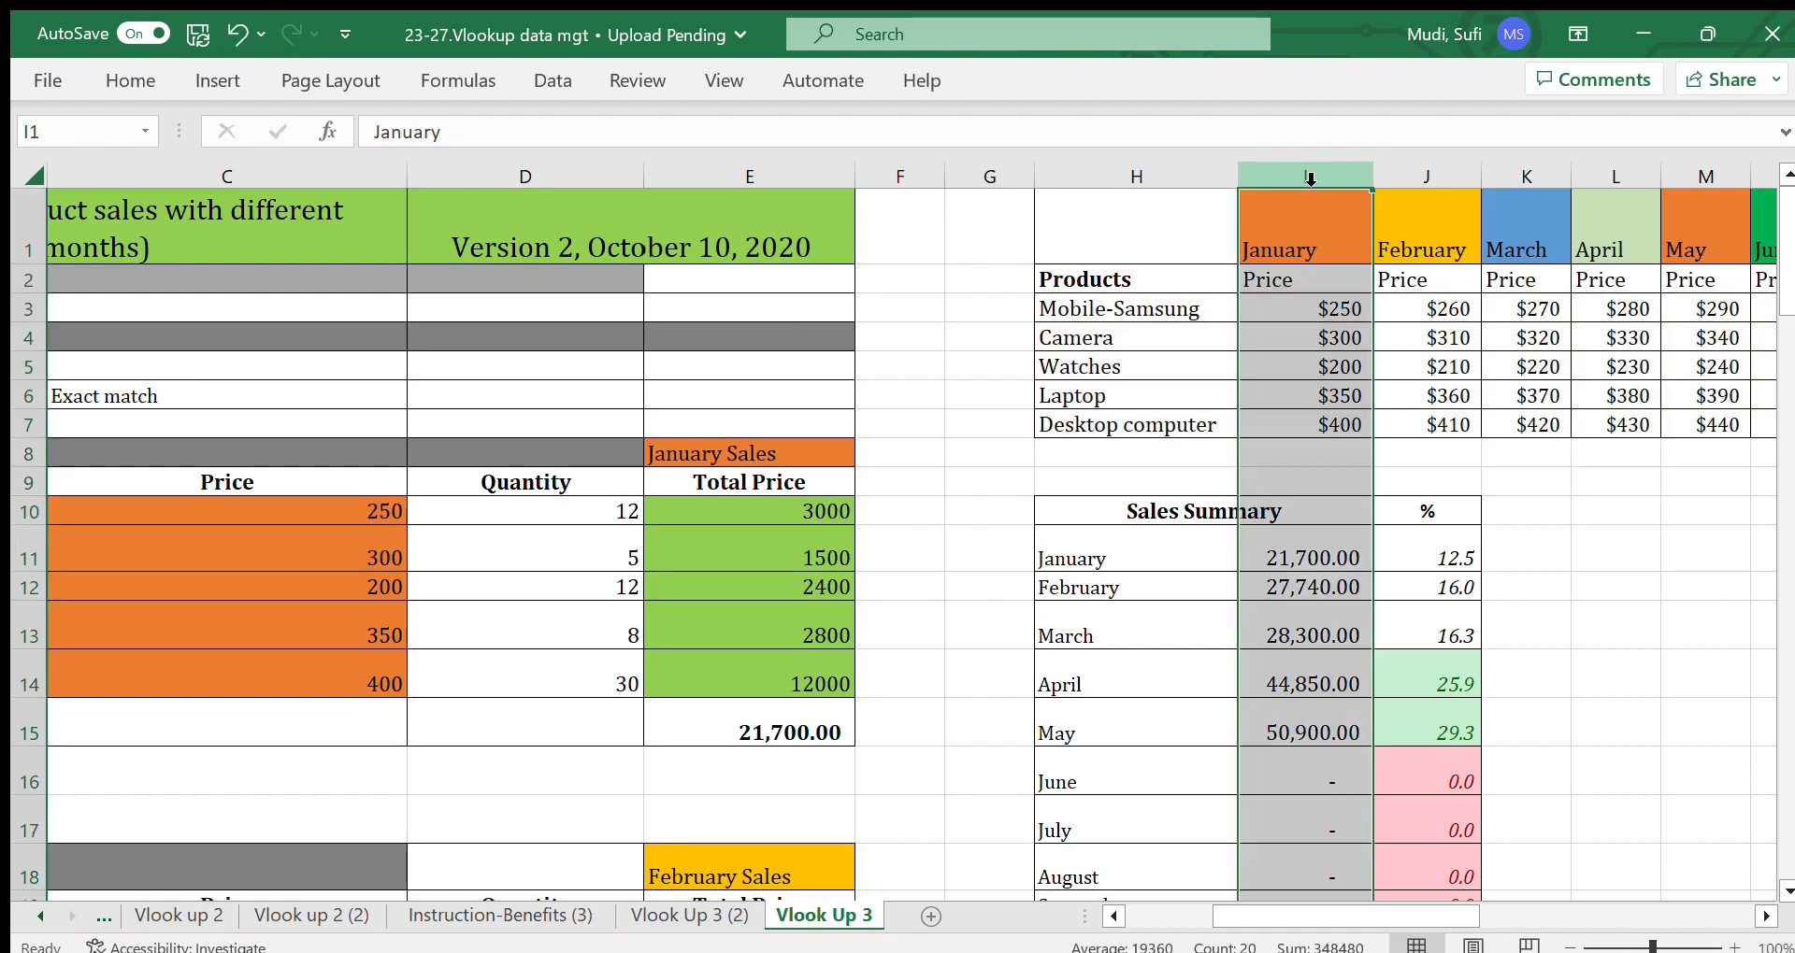
left_click(1167, 184)
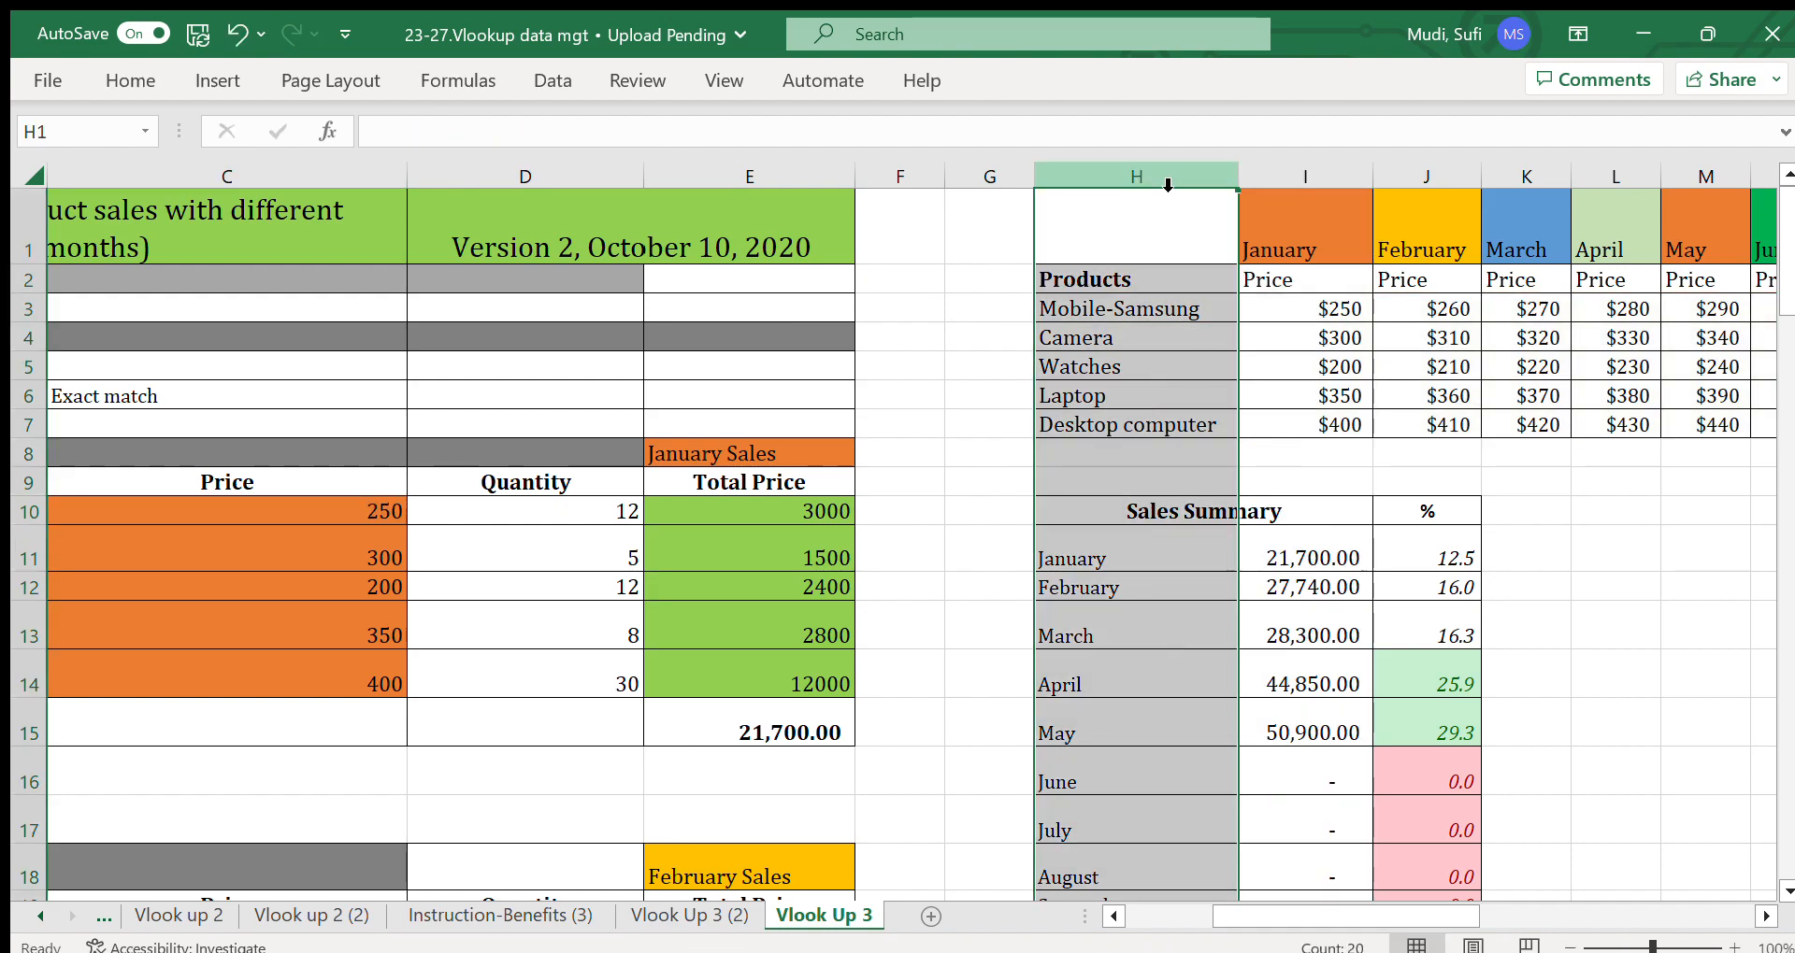
left_click(1302, 184)
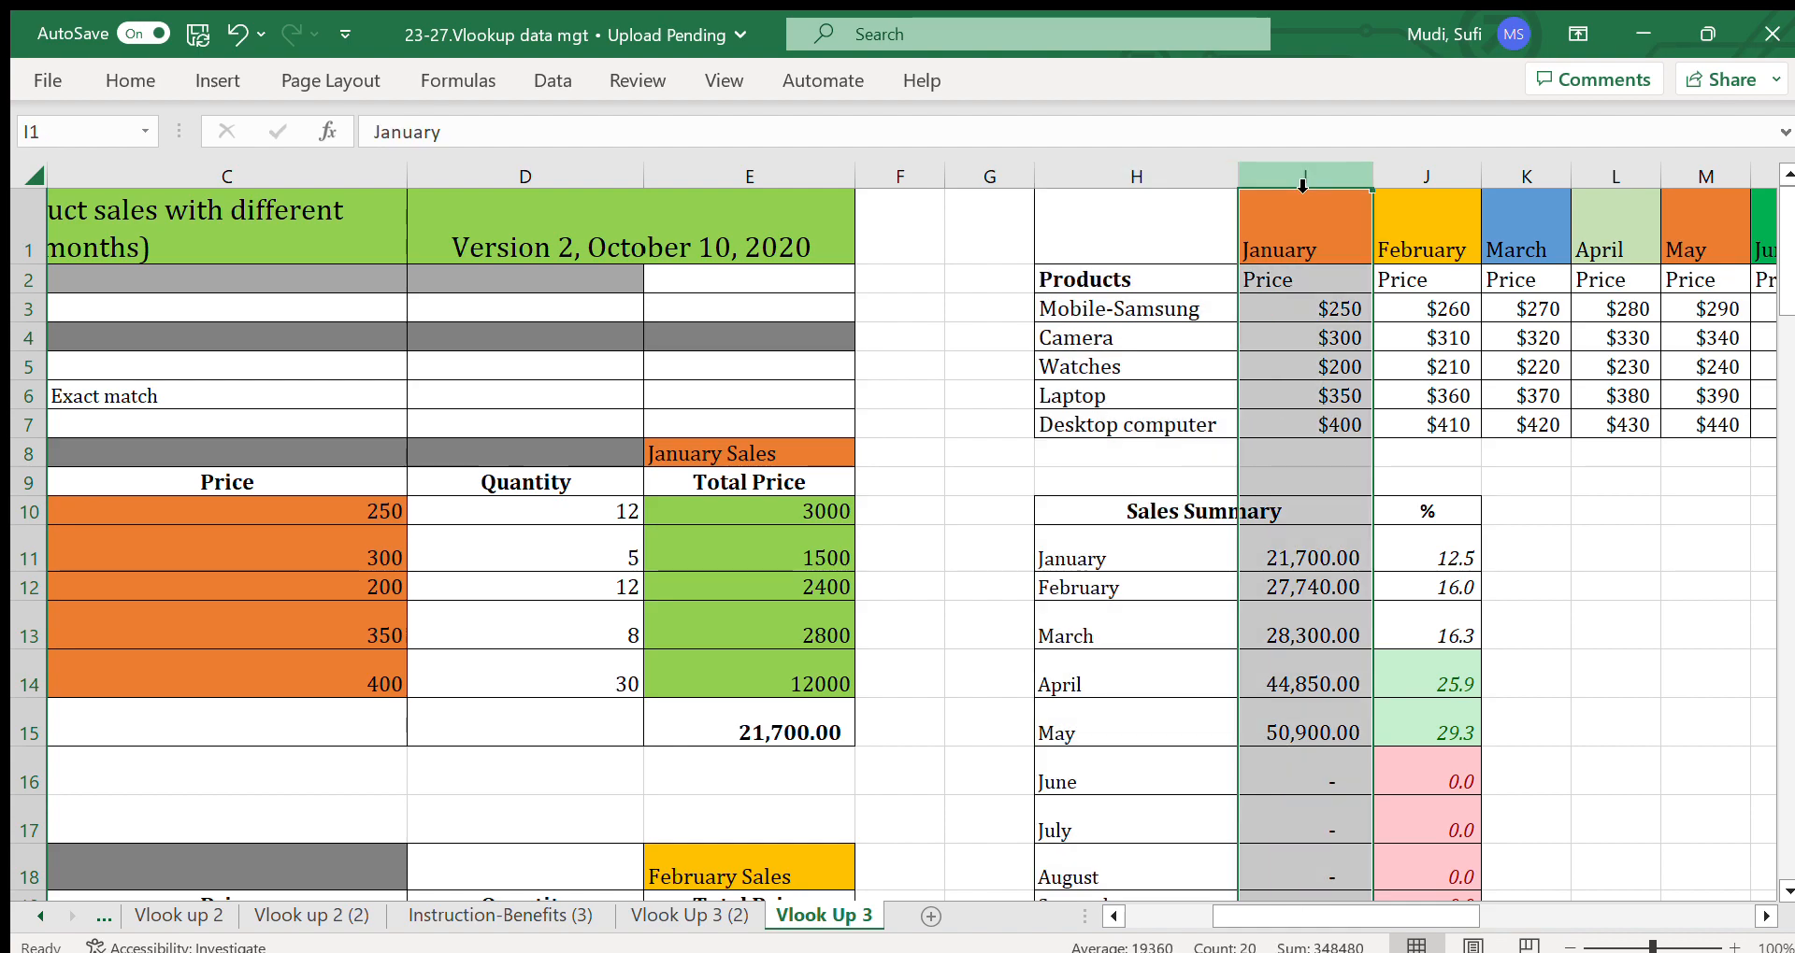
left_click(1314, 421)
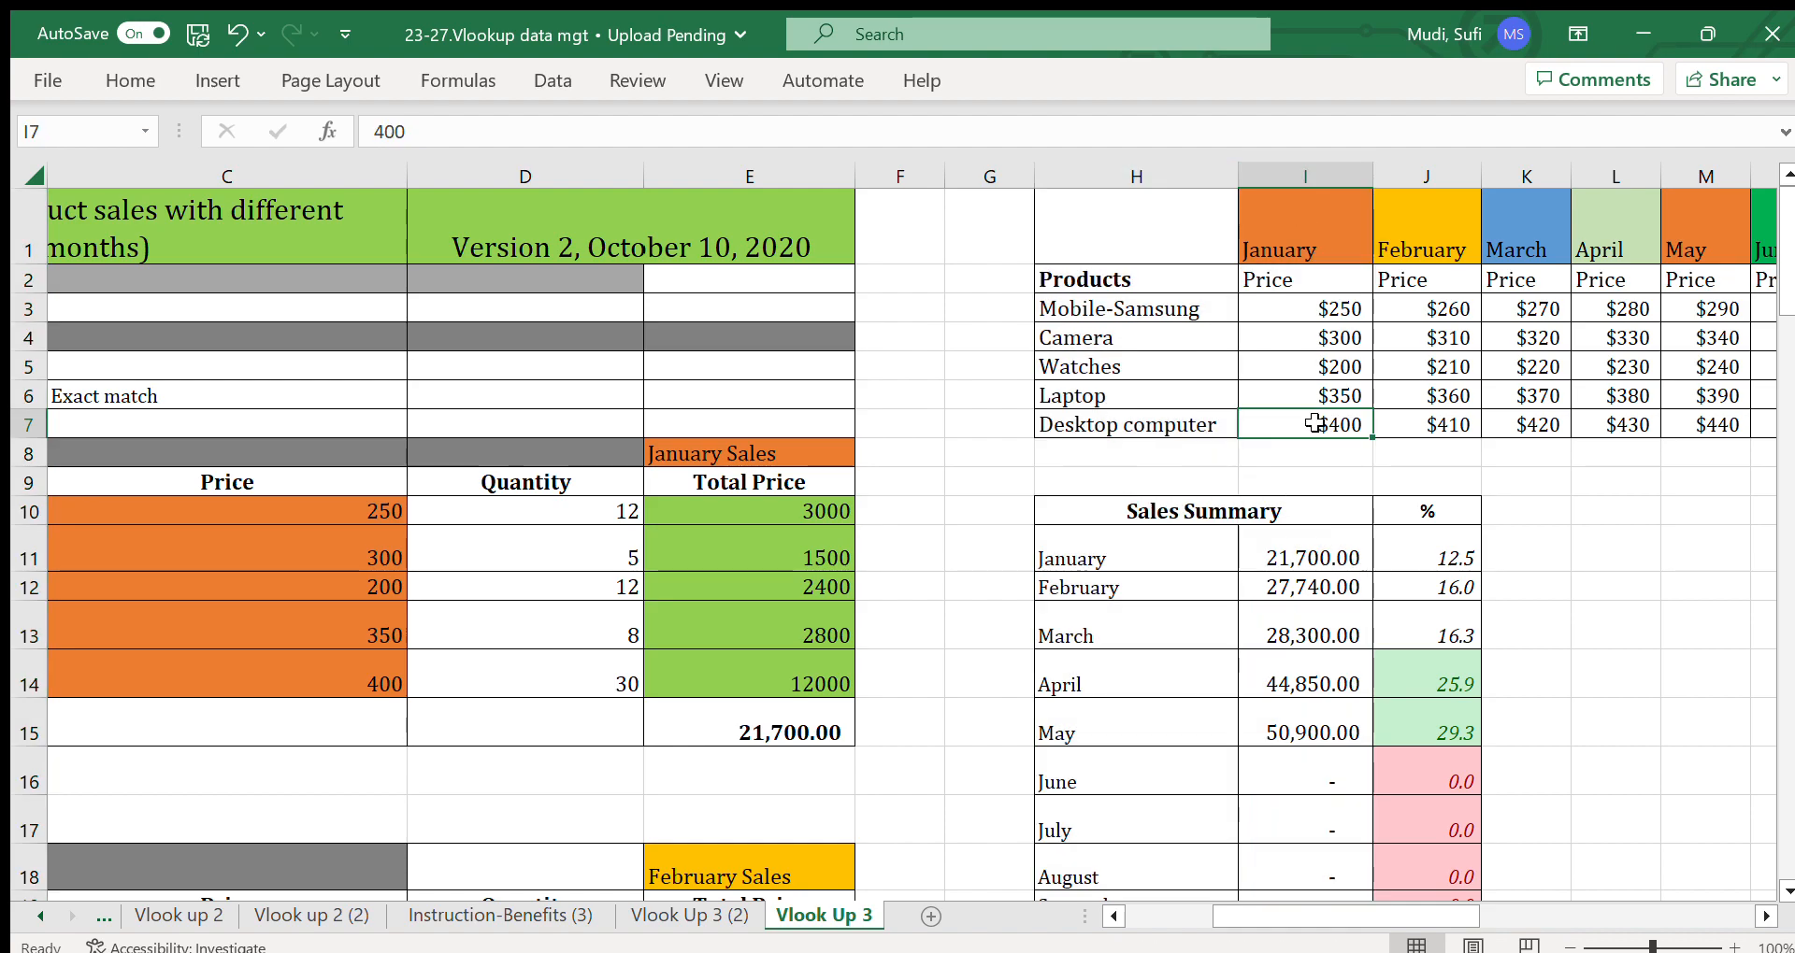
Compare the January Mobile-Samsung price in I3 with the lookup formula in C10, and check the Desktop computer formula in C14.
left_click(1306, 304)
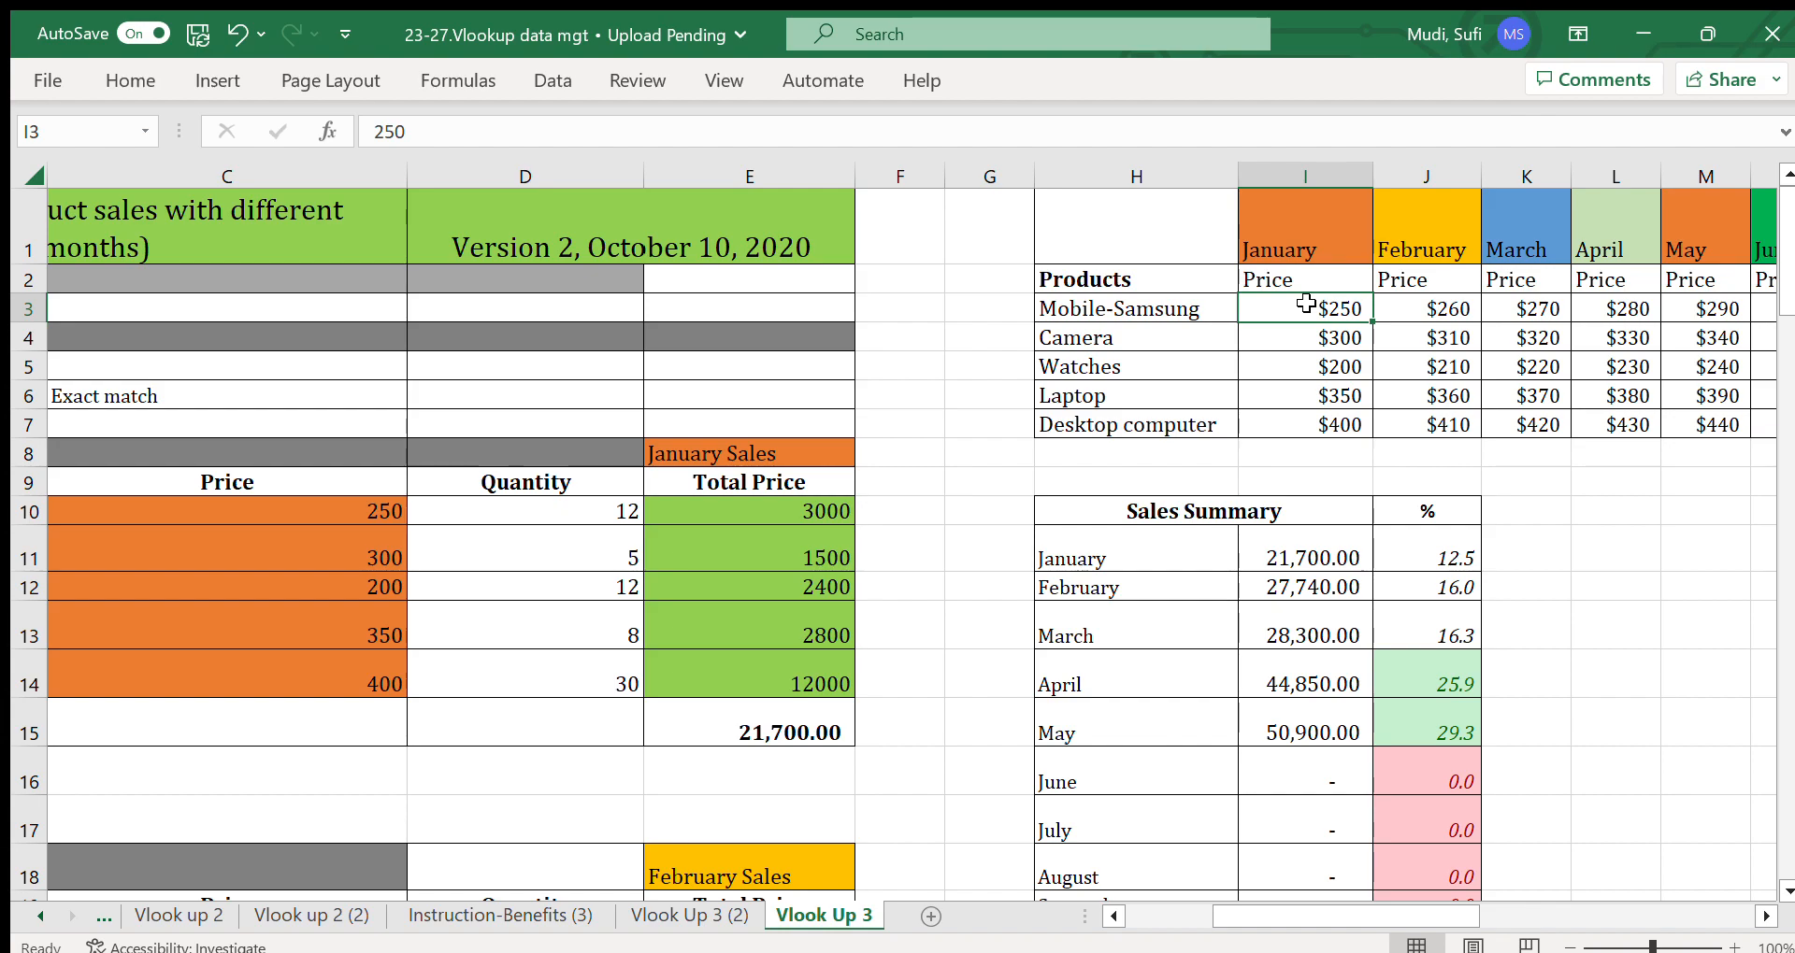
left_click(352, 508)
double_click(350, 512)
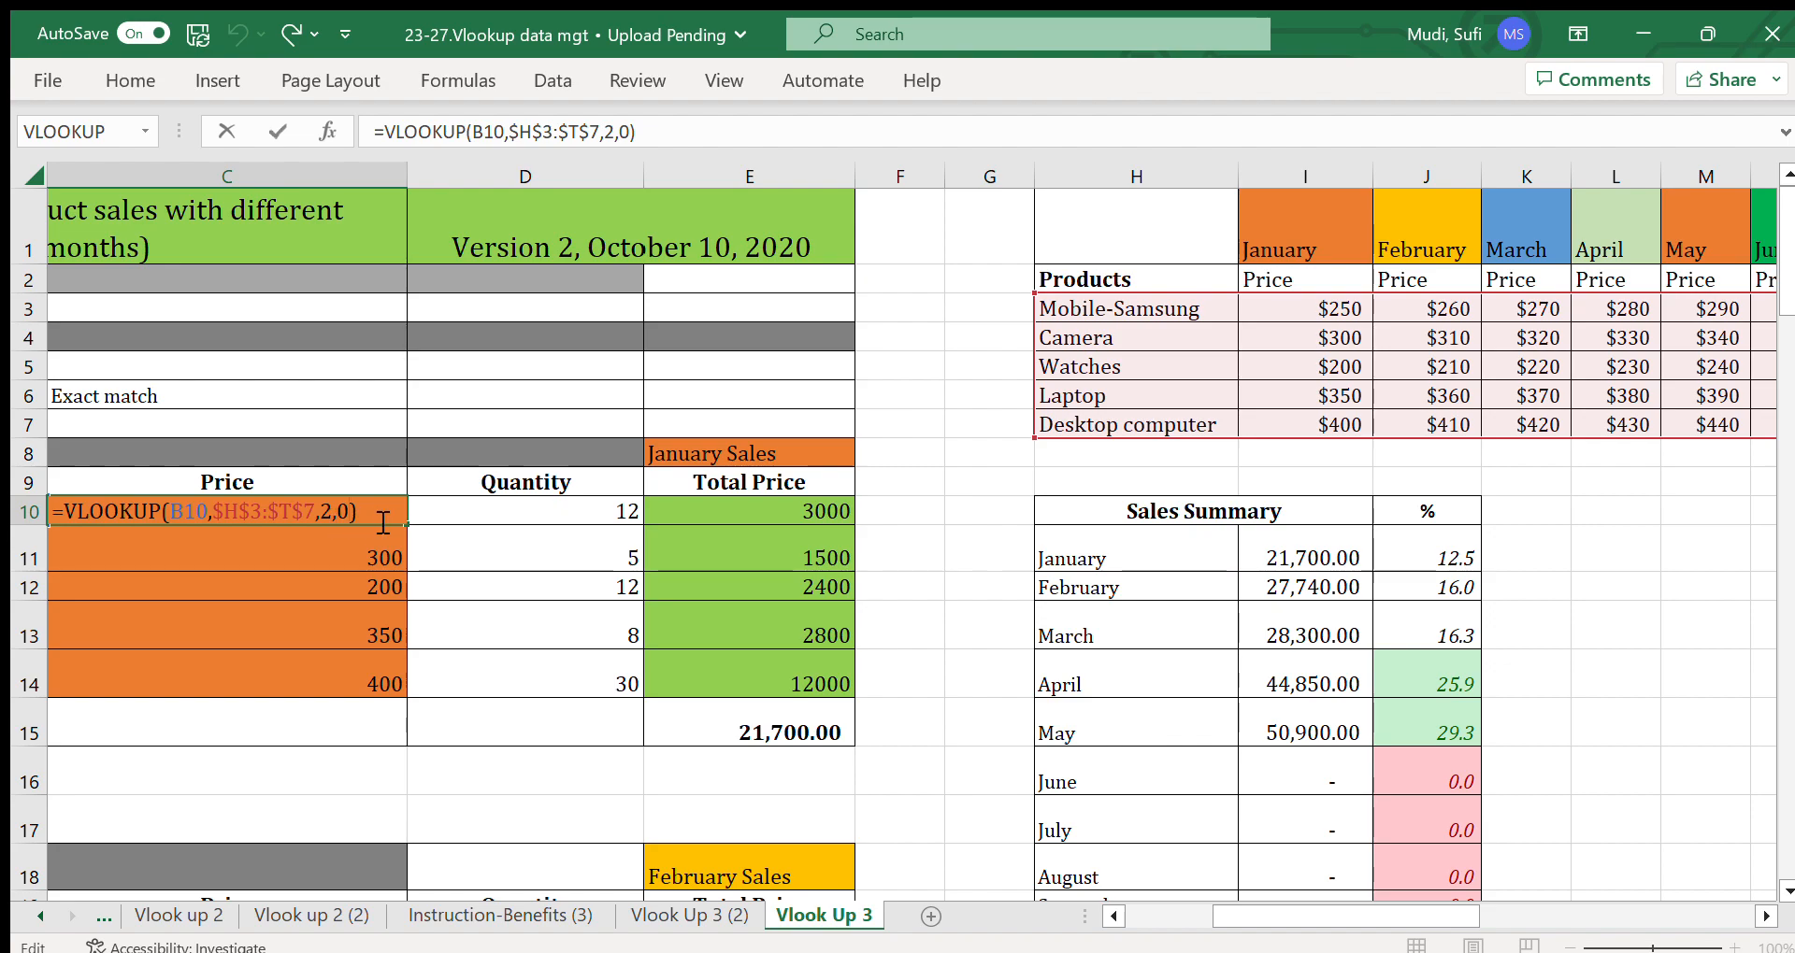
left_click(481, 680)
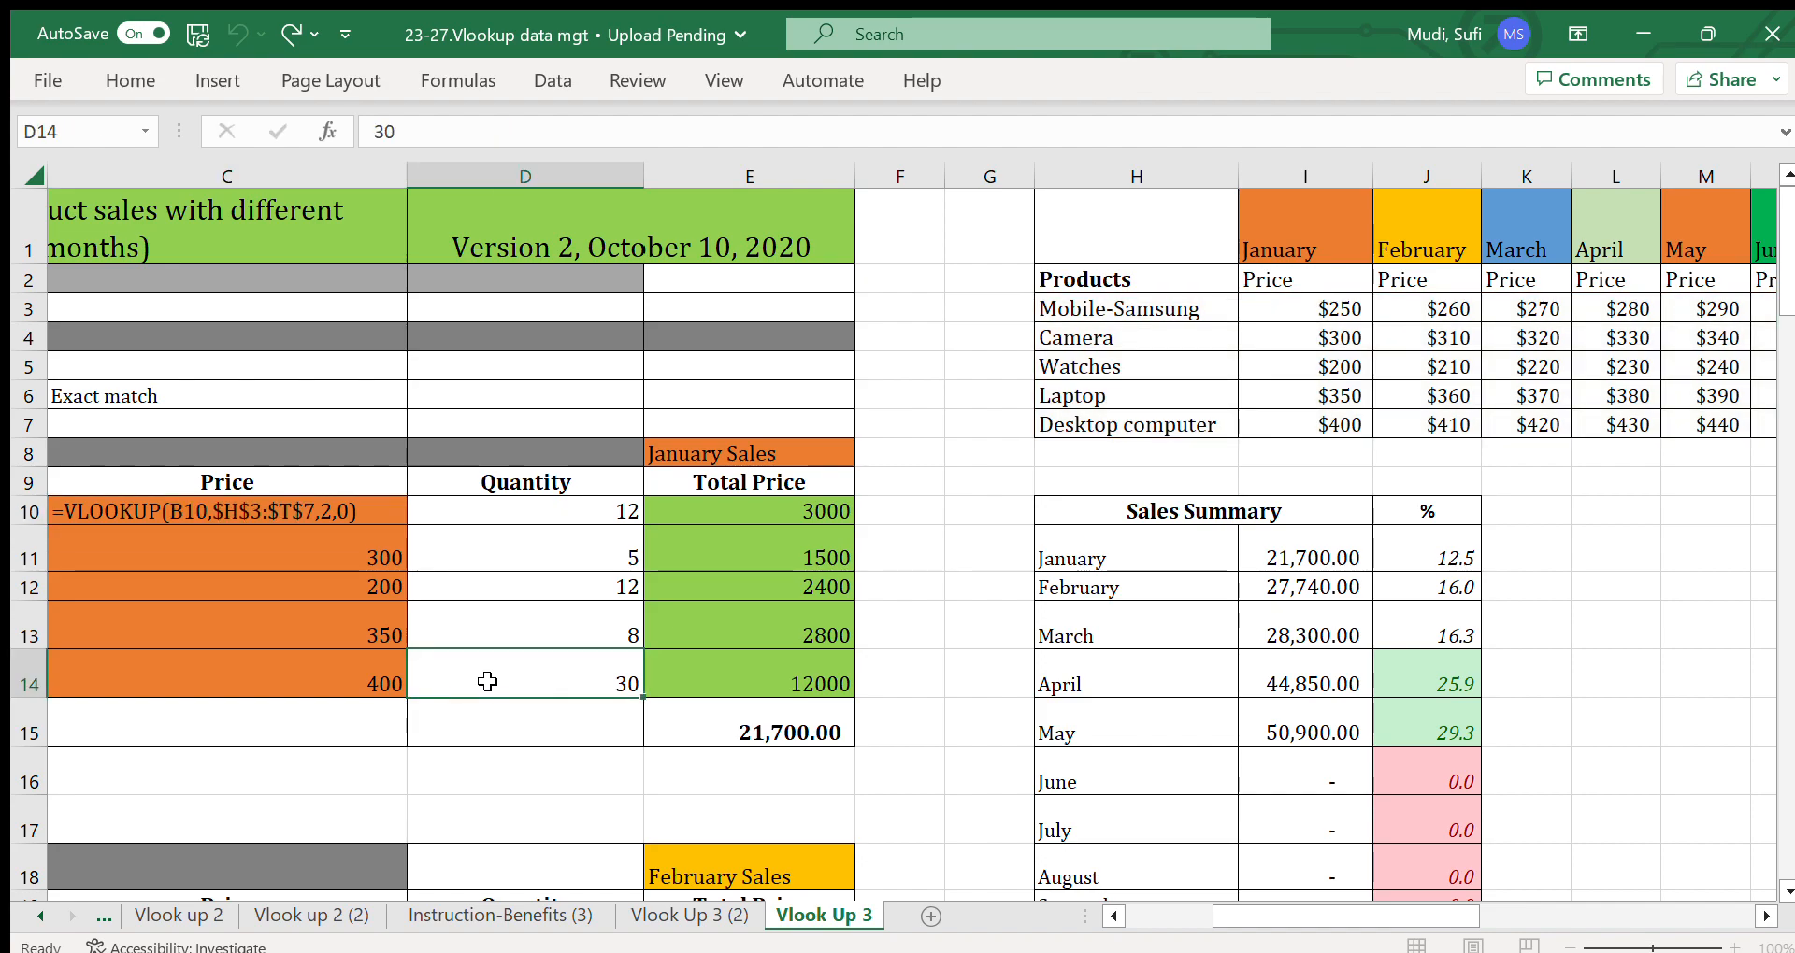
left_click(374, 510)
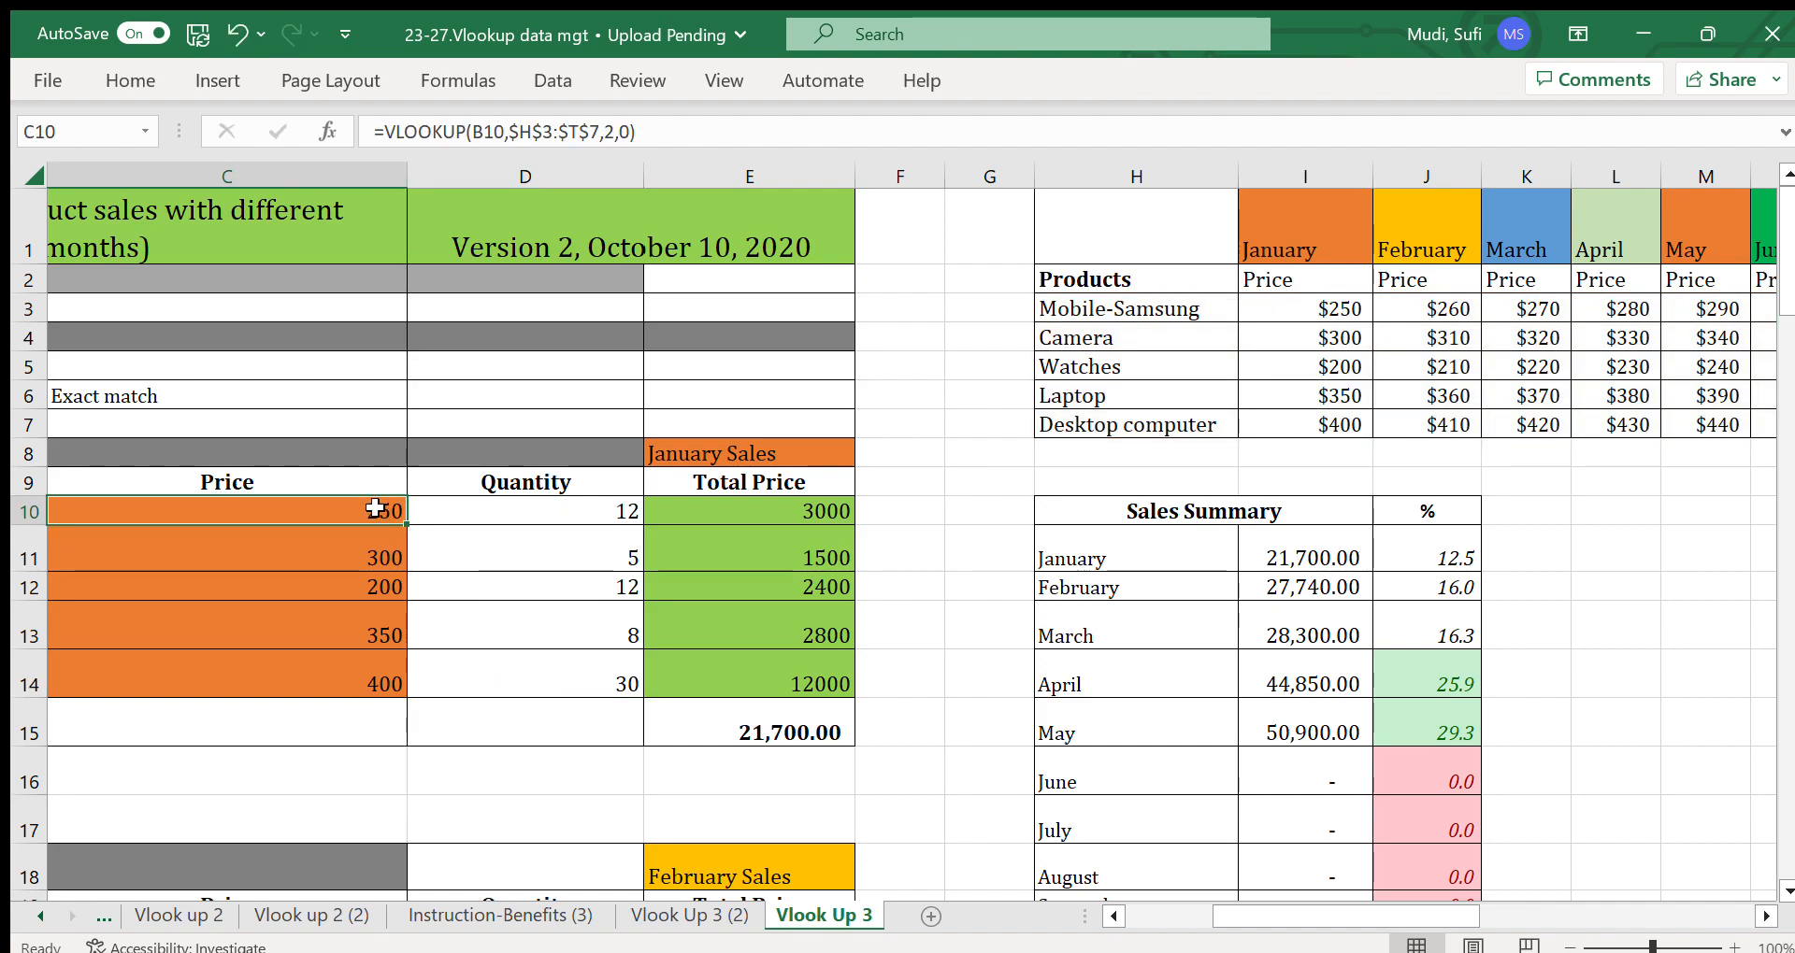
left_click(390, 665)
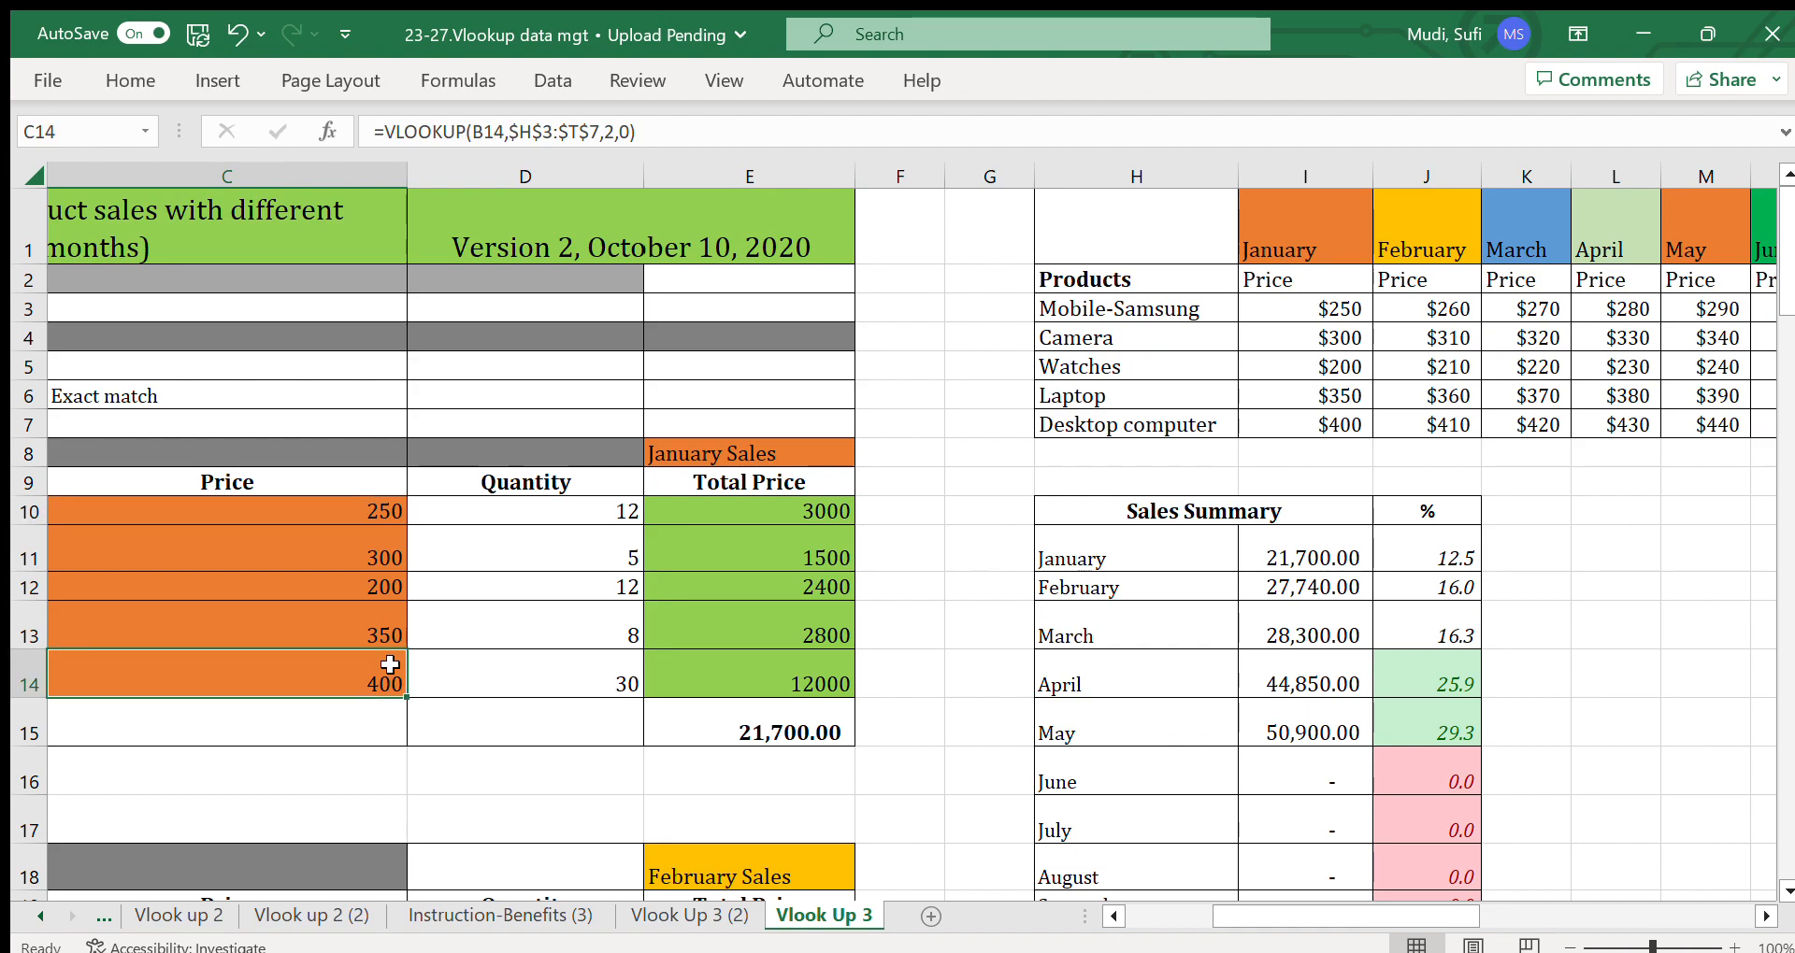
Compare the January Sales prices in C10:C14 with the January column of the price table, from I3 to I7.
left_click(1110, 915)
left_click(1109, 914)
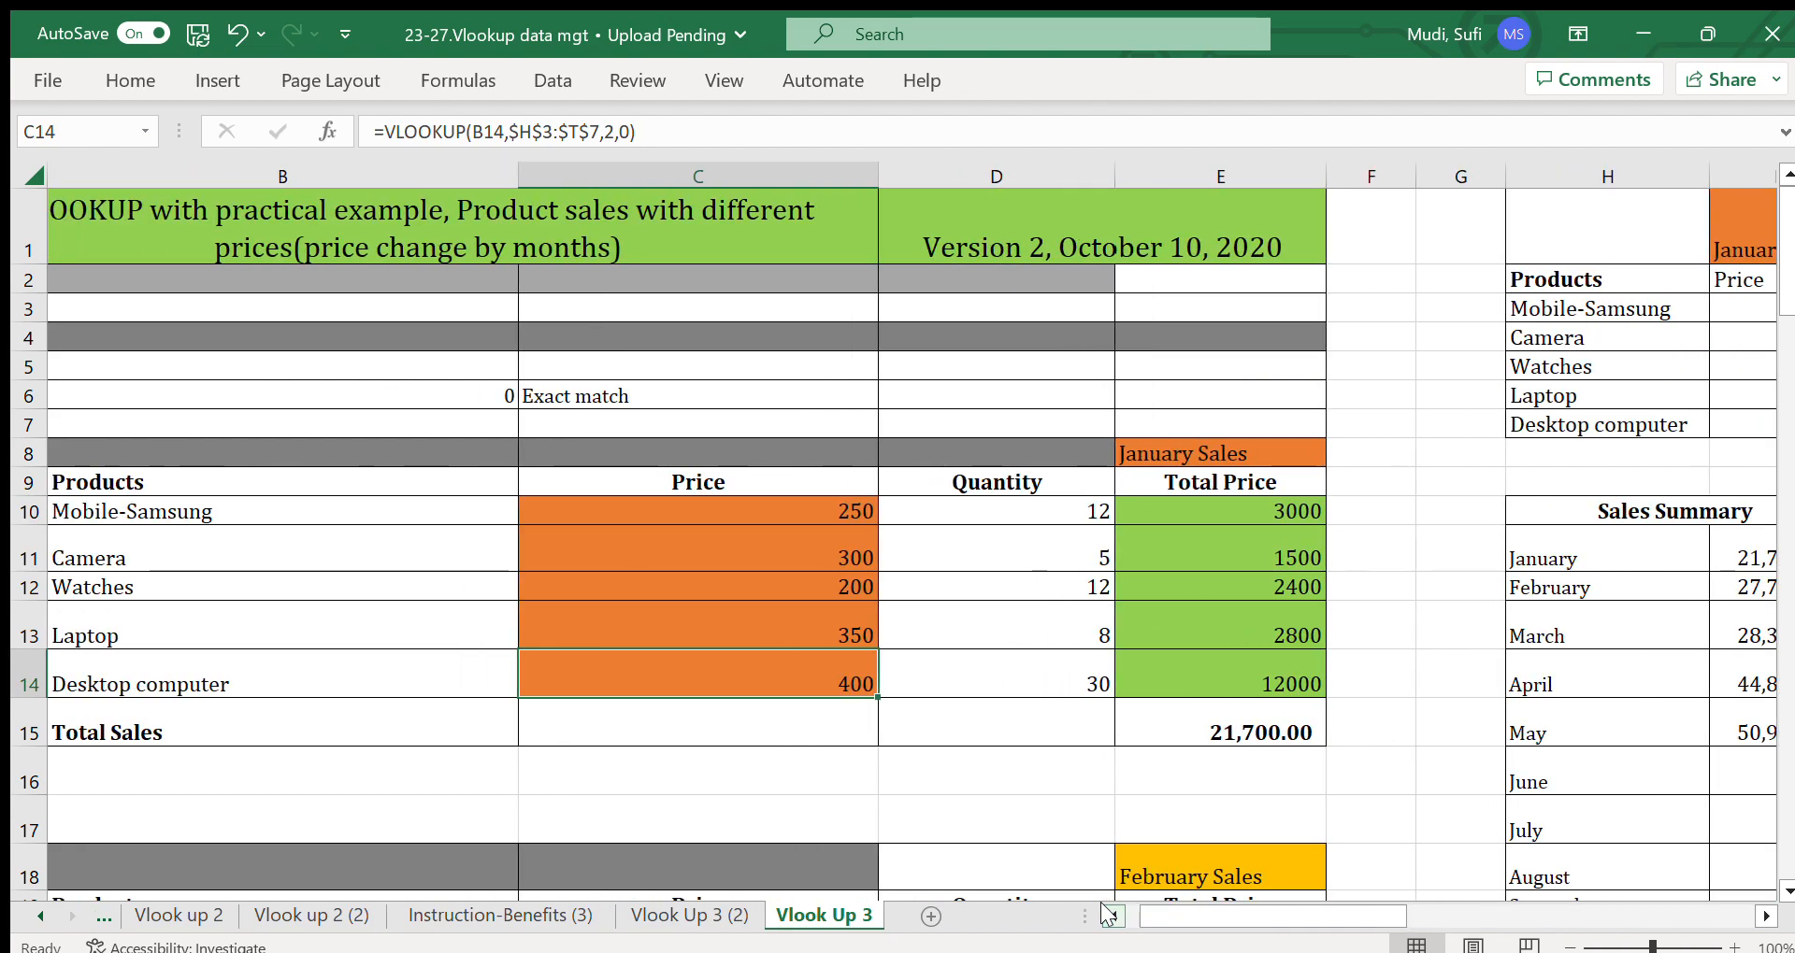
left_click(1765, 916)
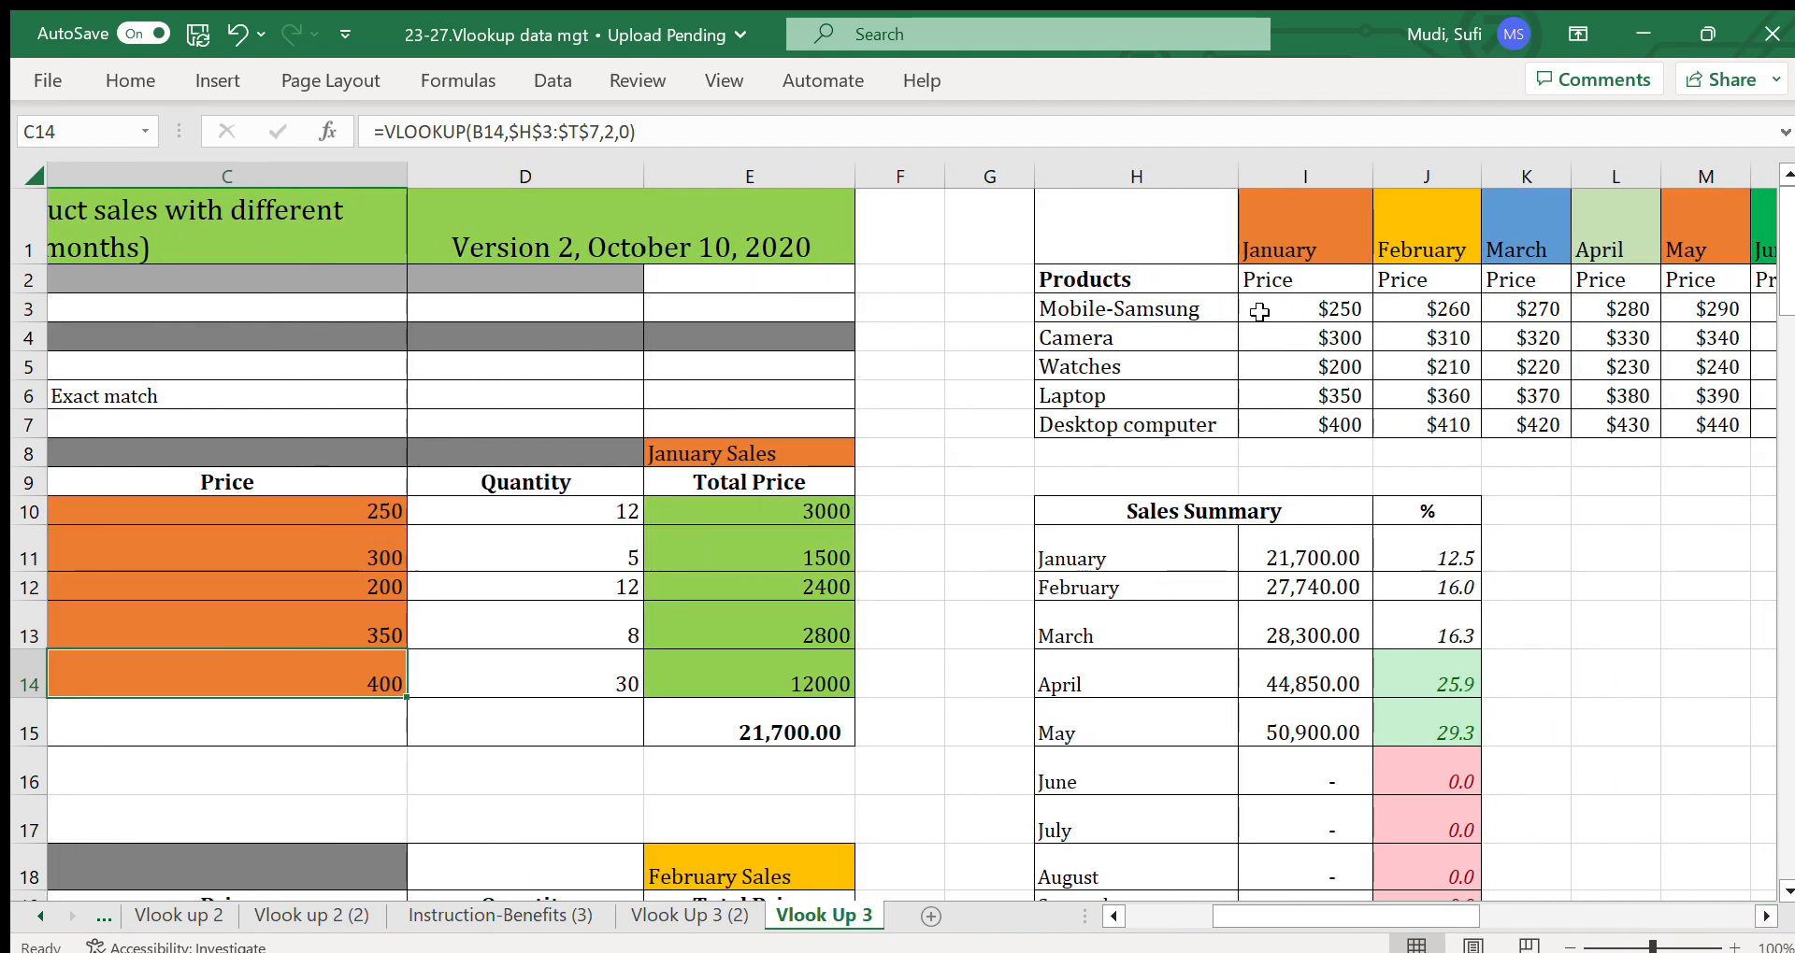
left_click(1316, 307)
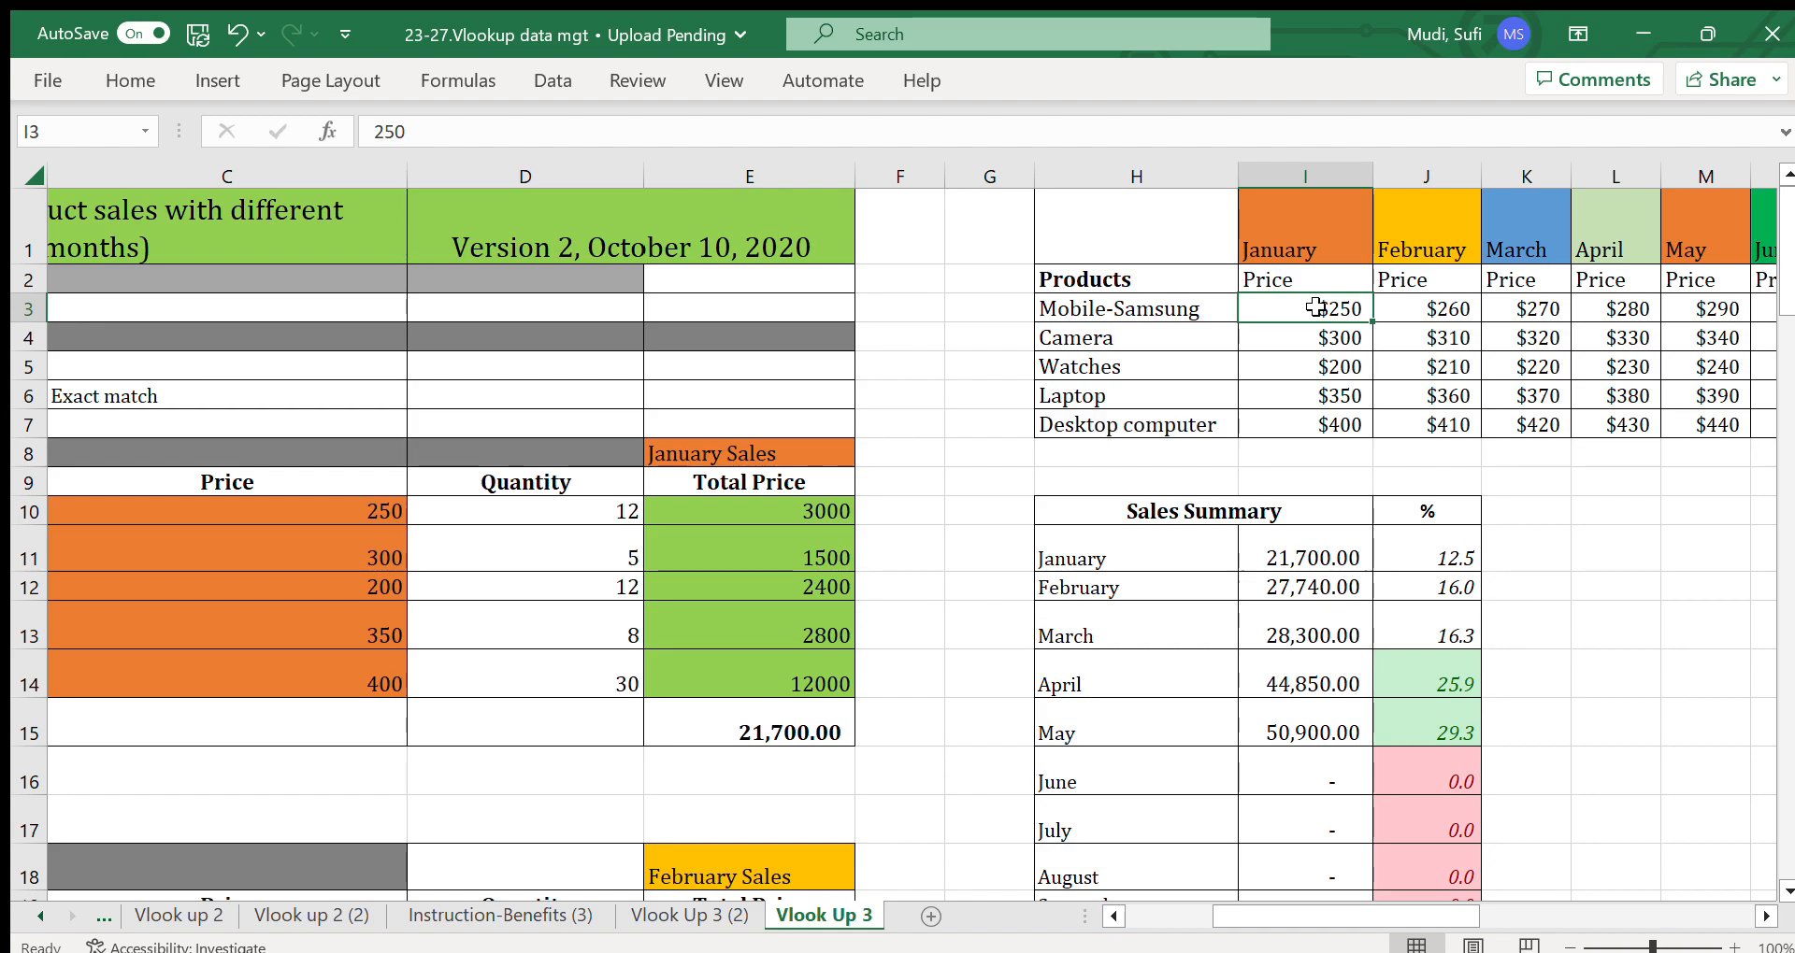
left_click(340, 514)
left_click(339, 561)
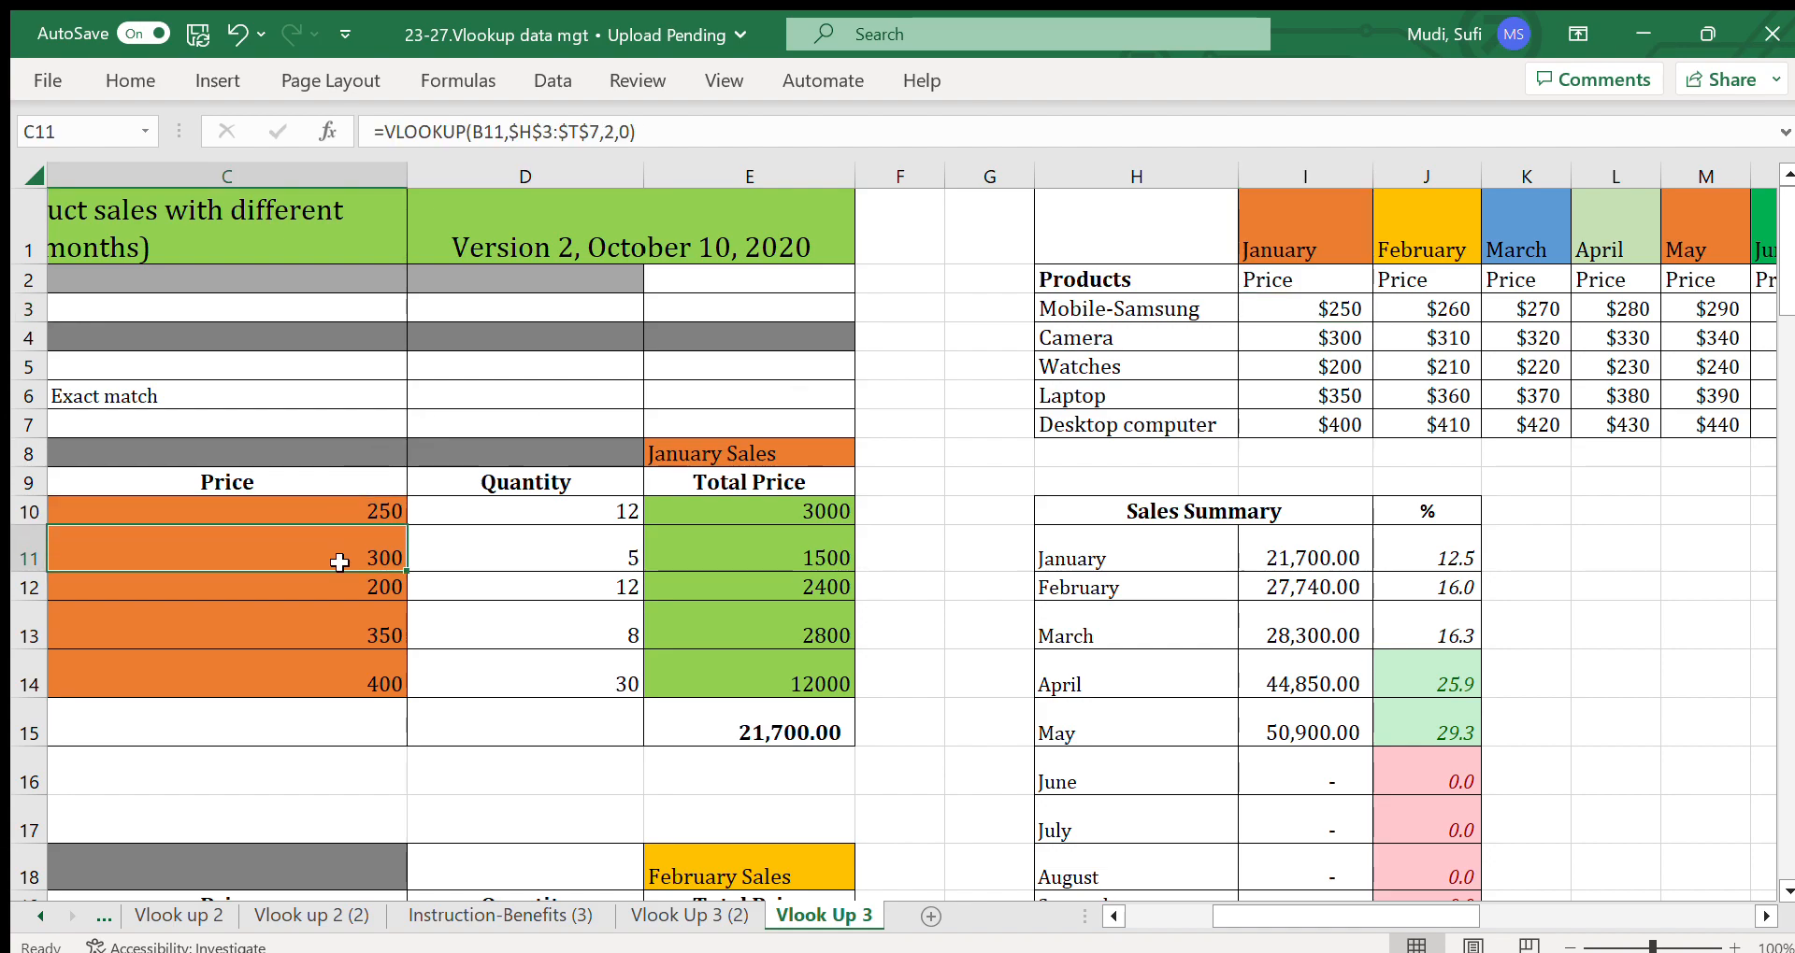
left_click(320, 673)
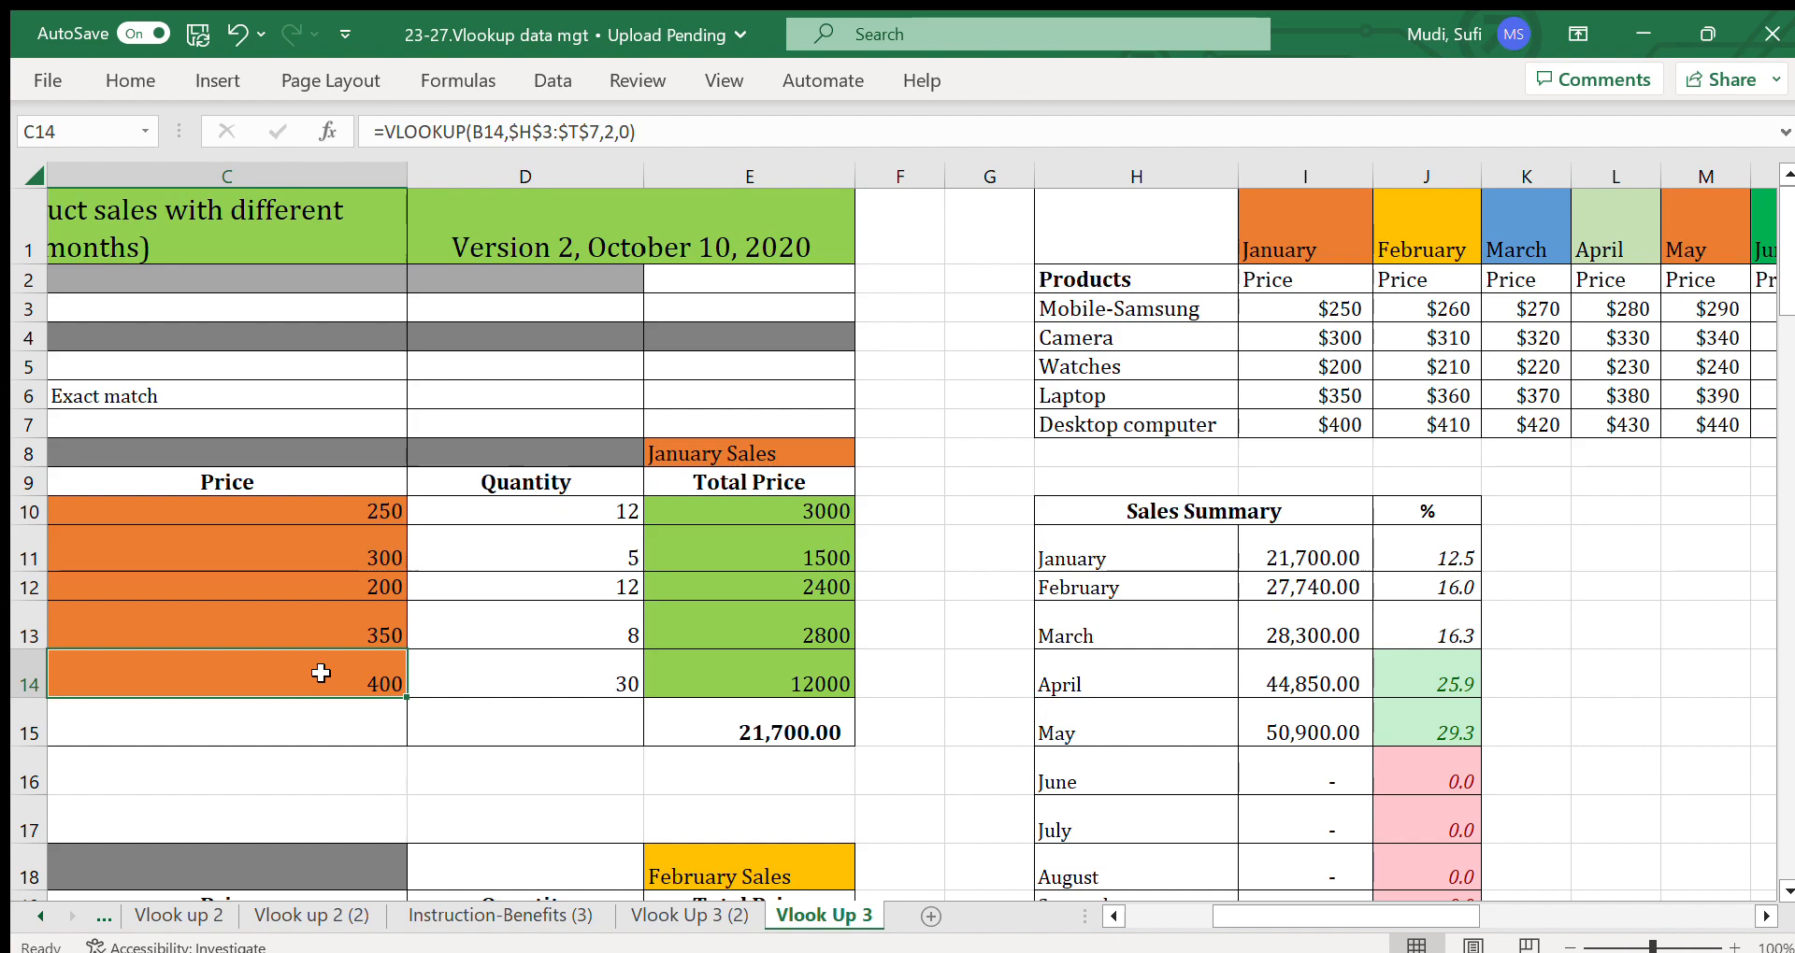
left_click(1286, 416)
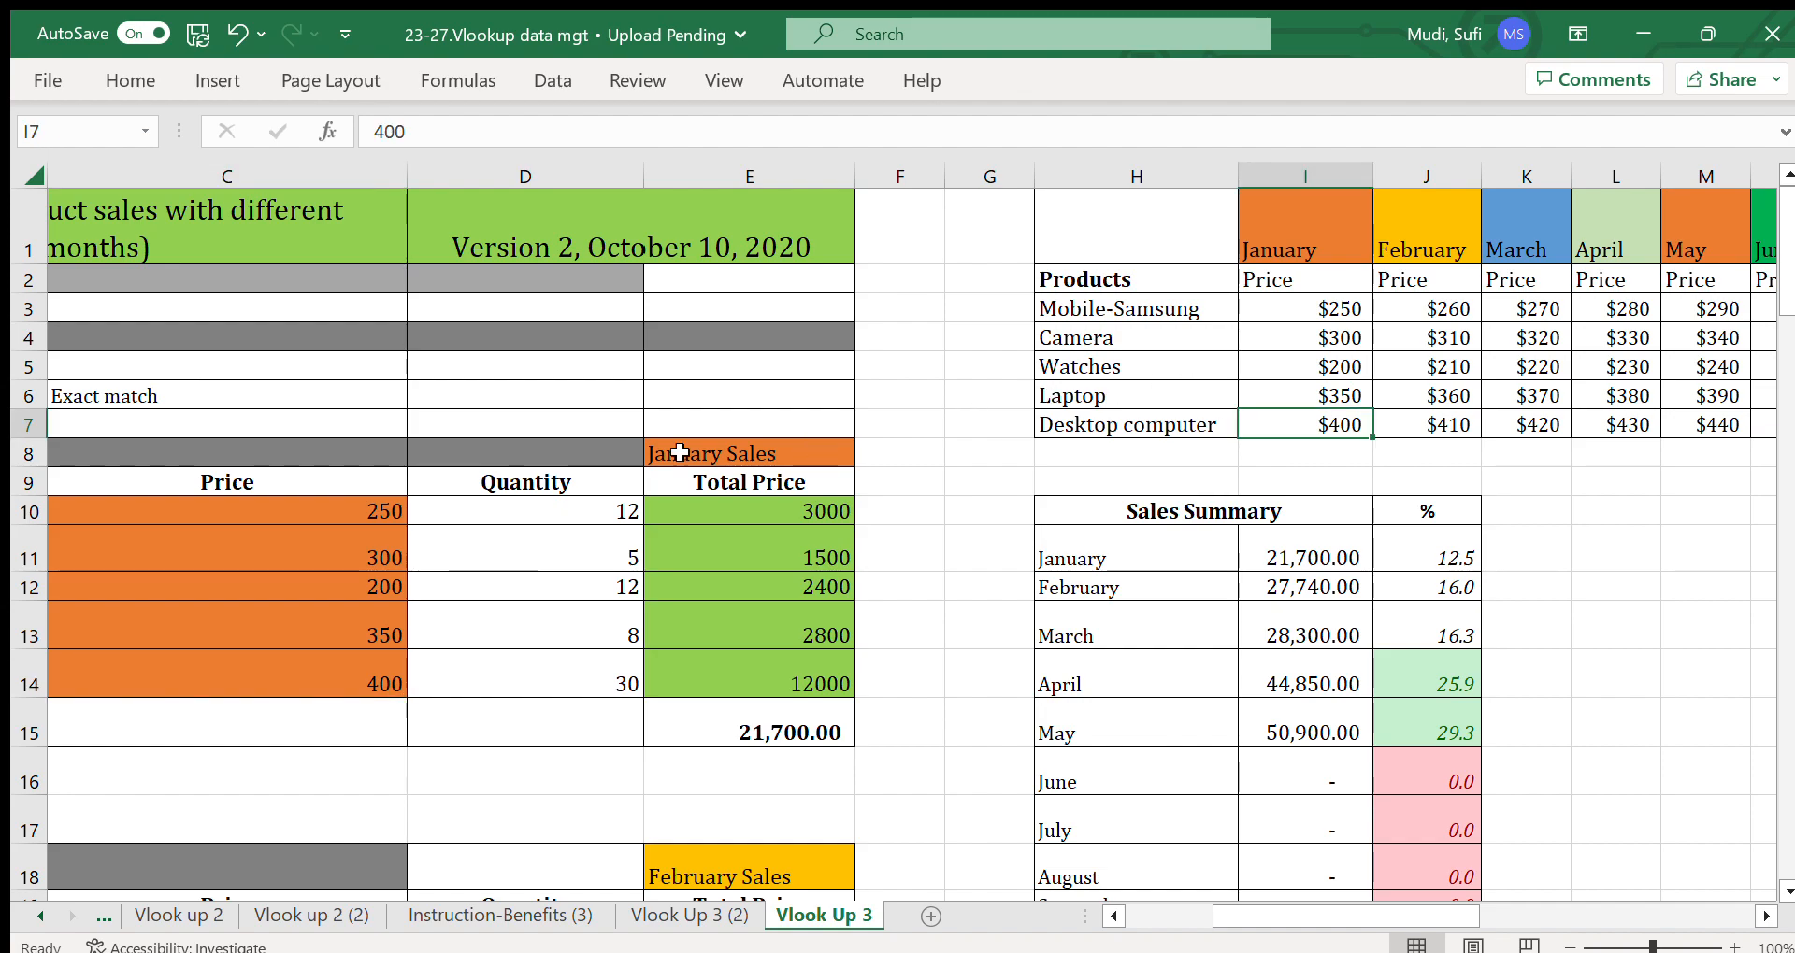
left_click(366, 509)
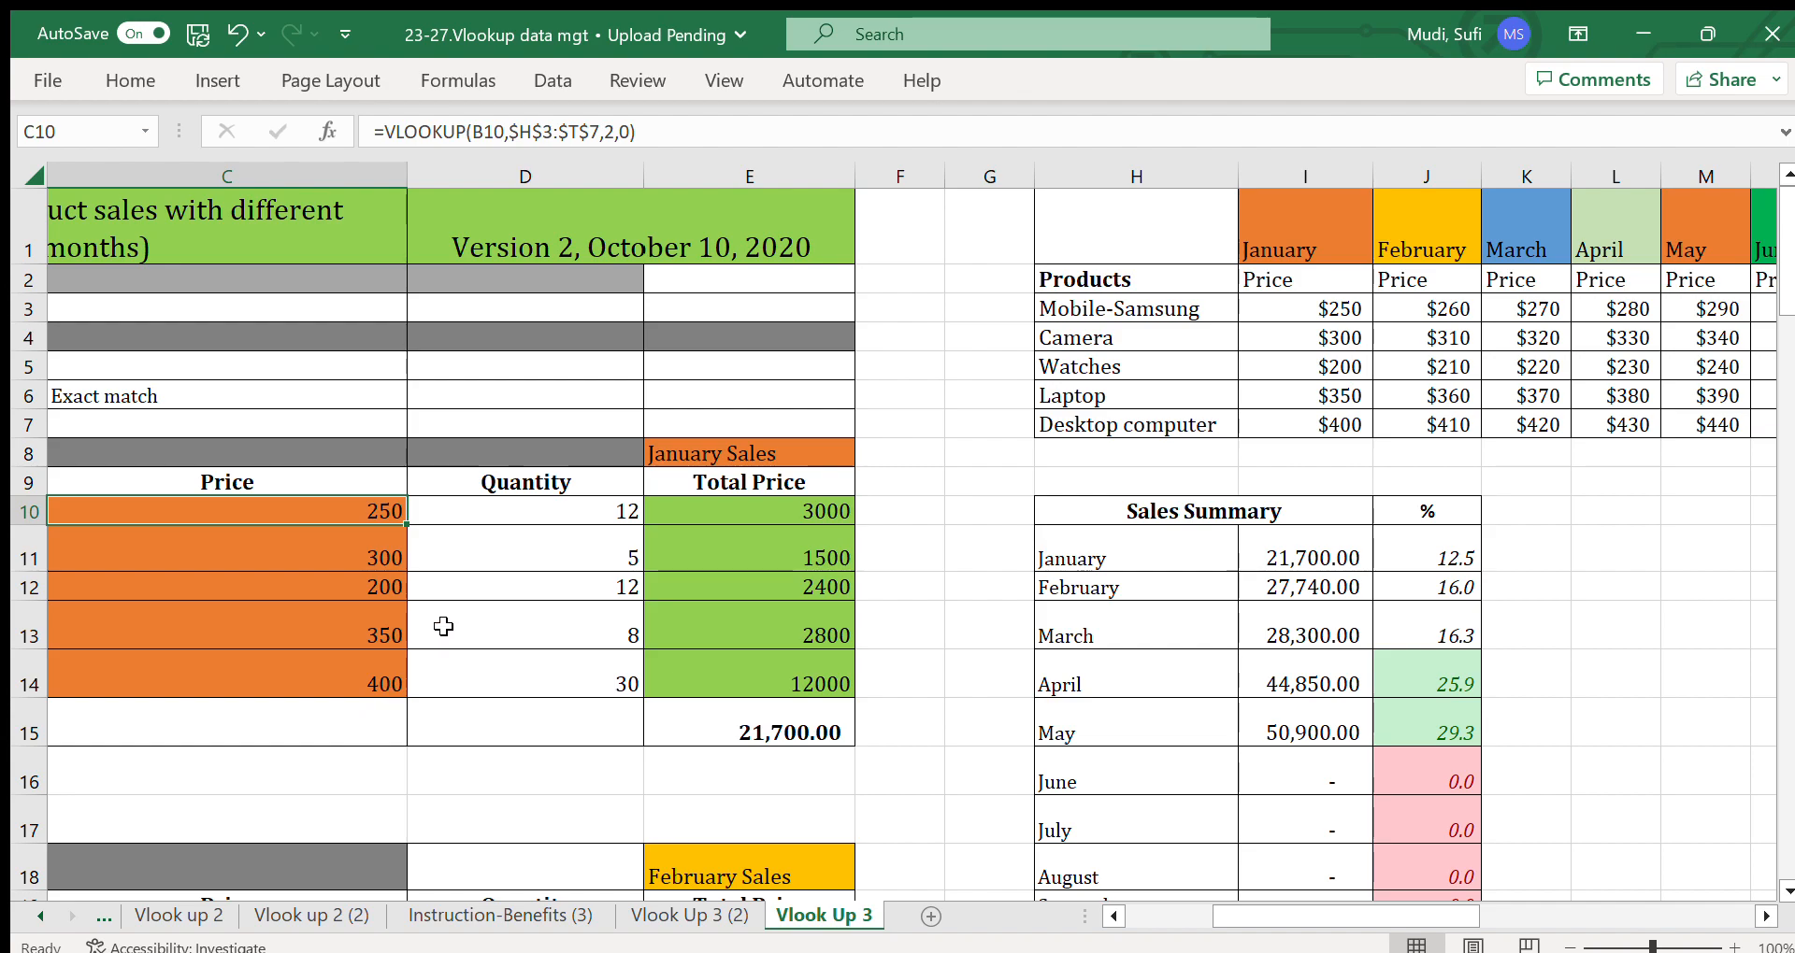
Check the January Mobile-Samsung quantity in D10 and inspect the Total Price formula in E10, leaving it unedited.
left_click(539, 510)
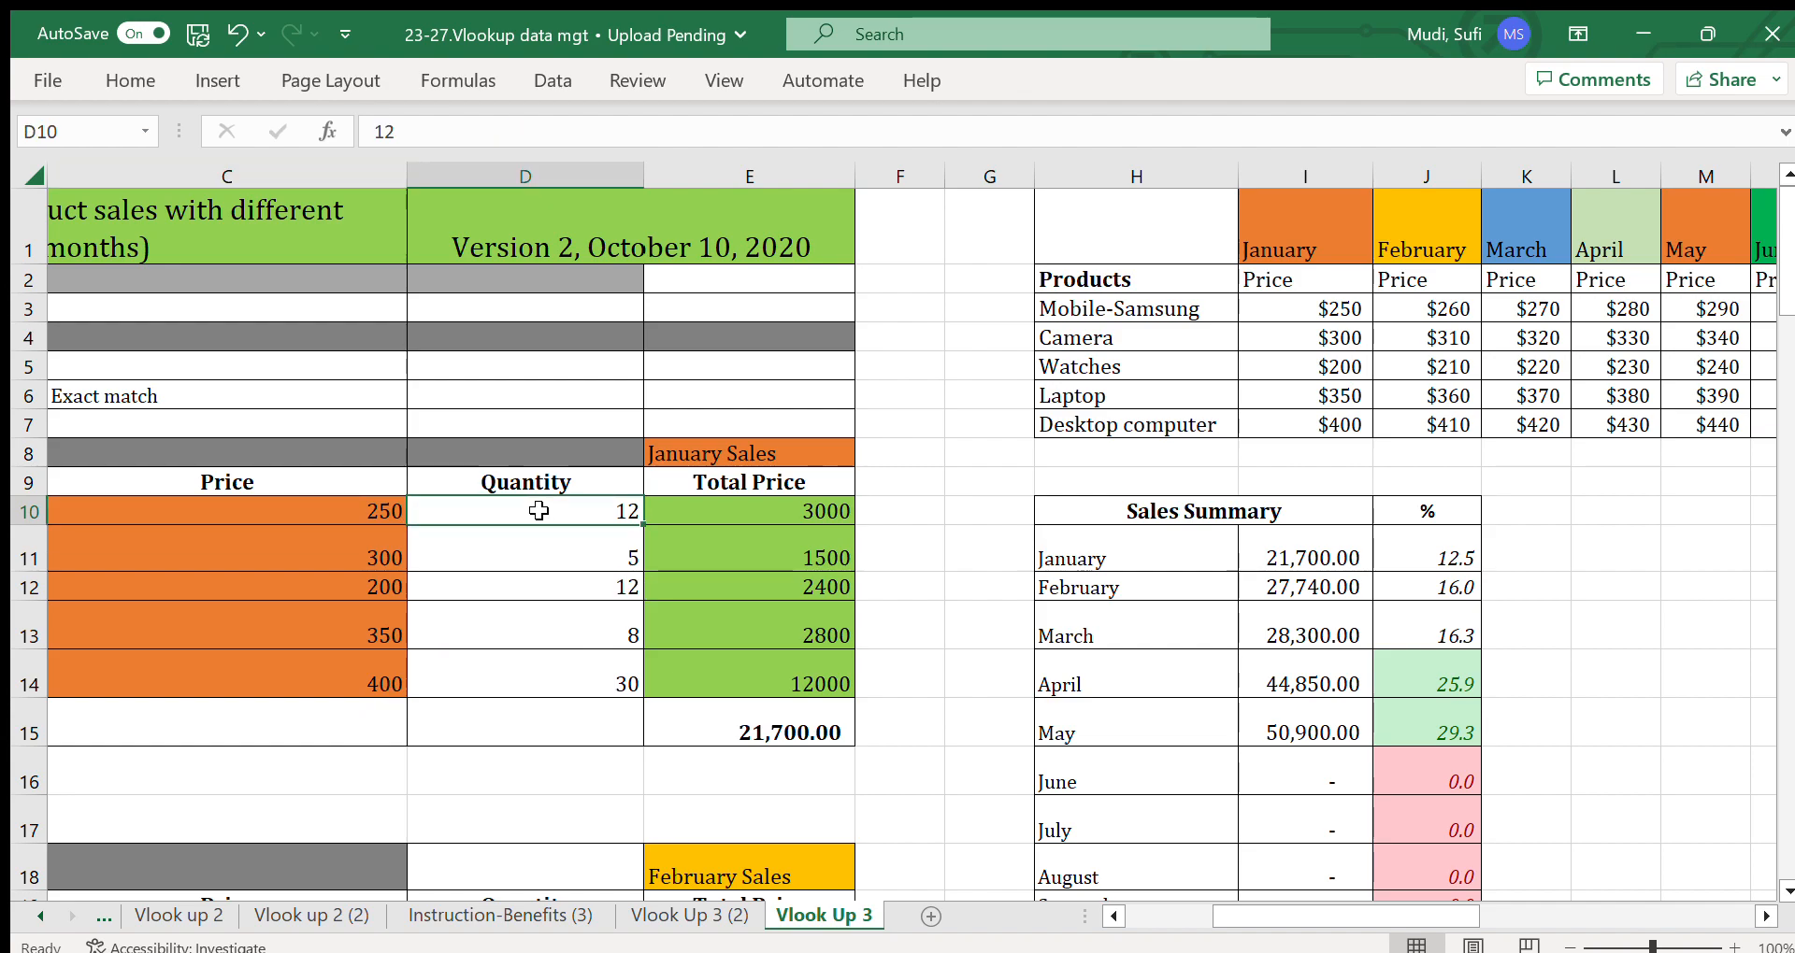
left_click(1112, 916)
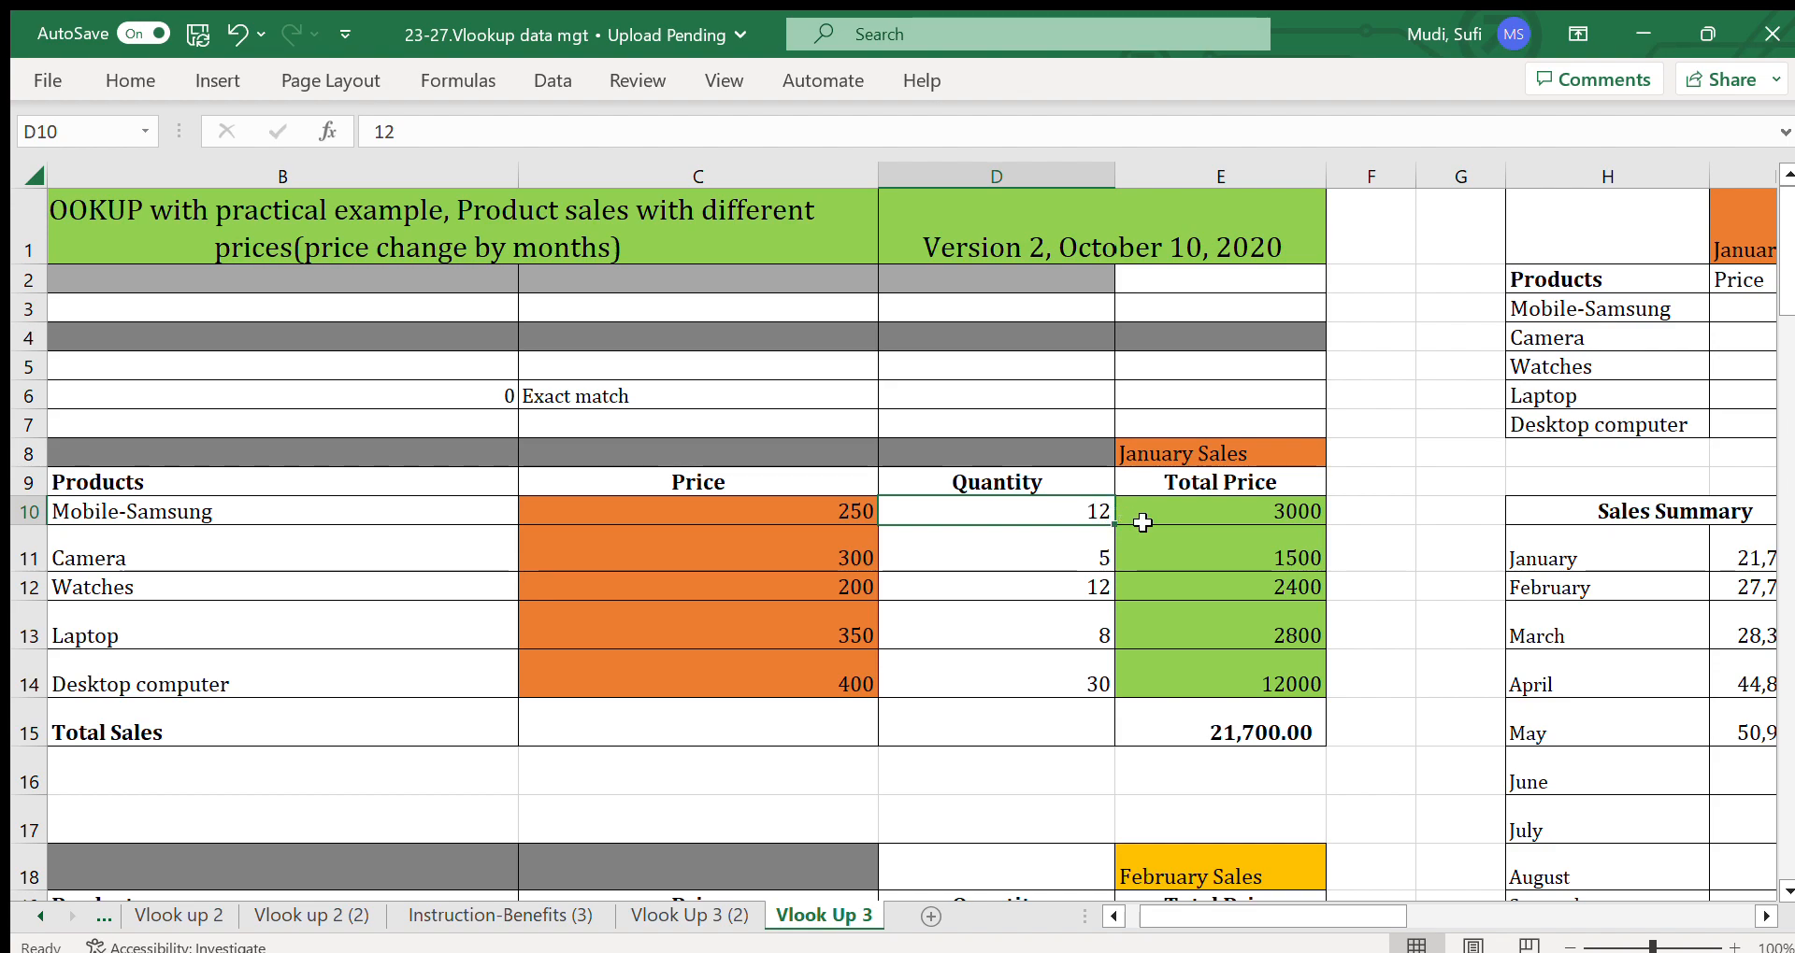
left_click(1185, 524)
key("Up")
key("Up")
key("Up")
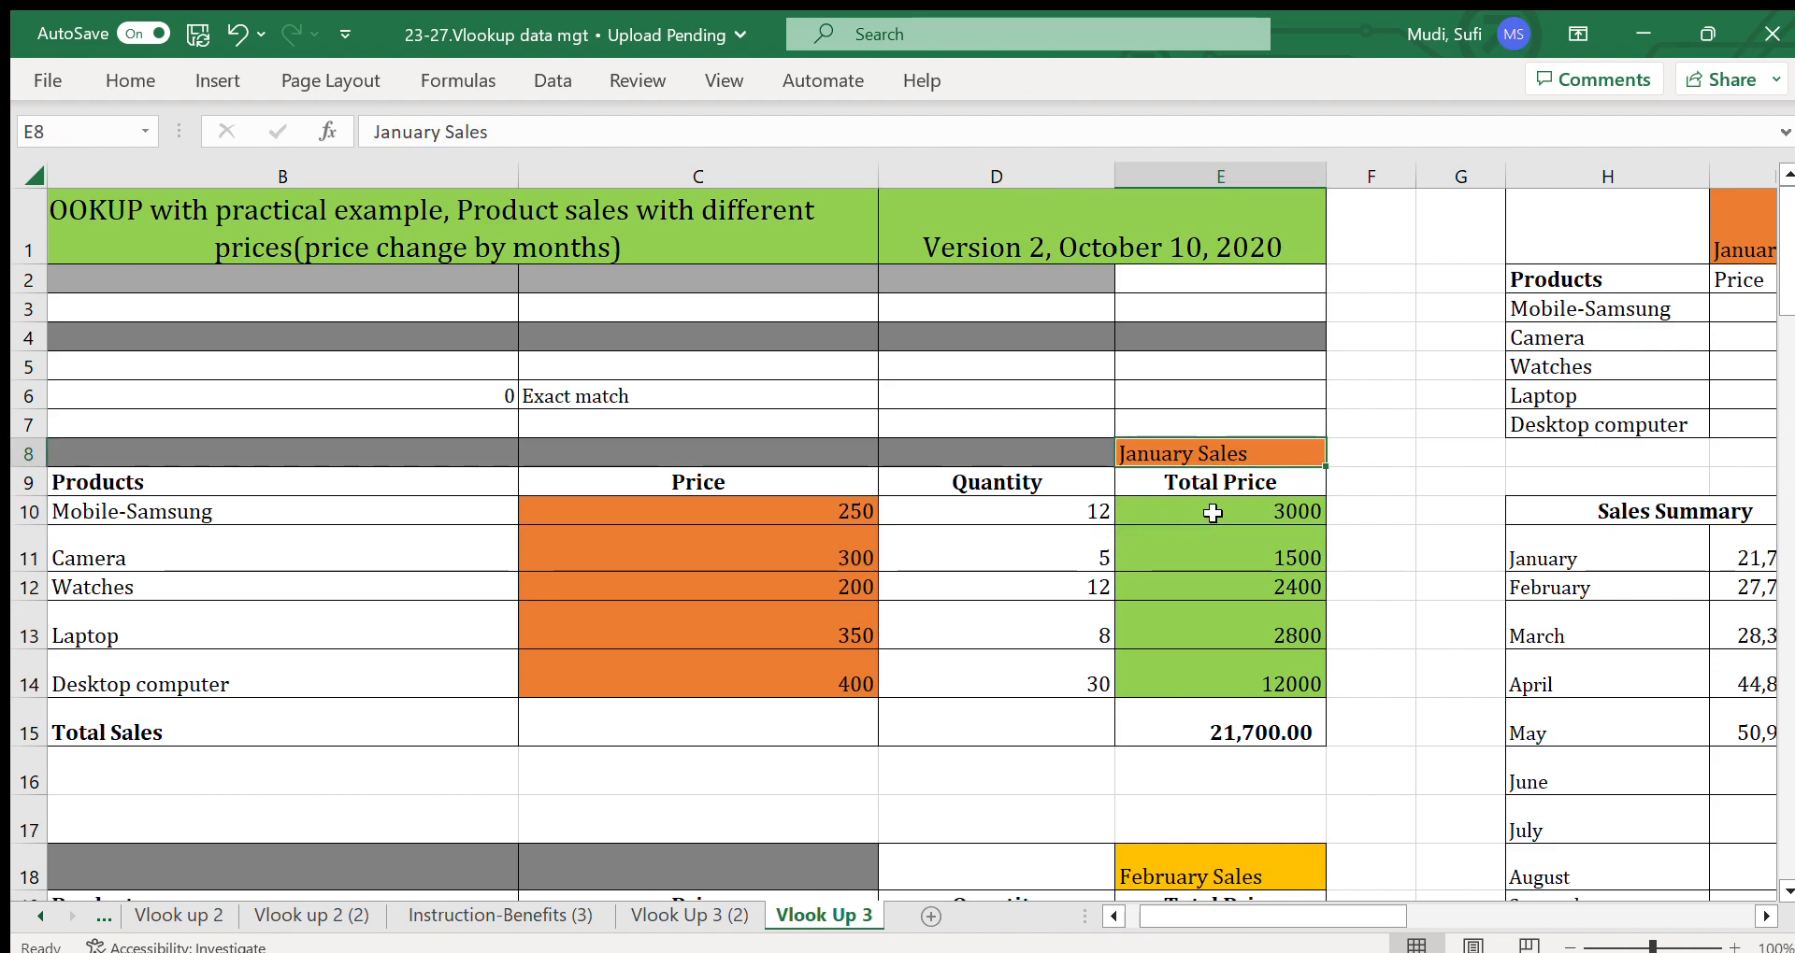
double_click(1187, 512)
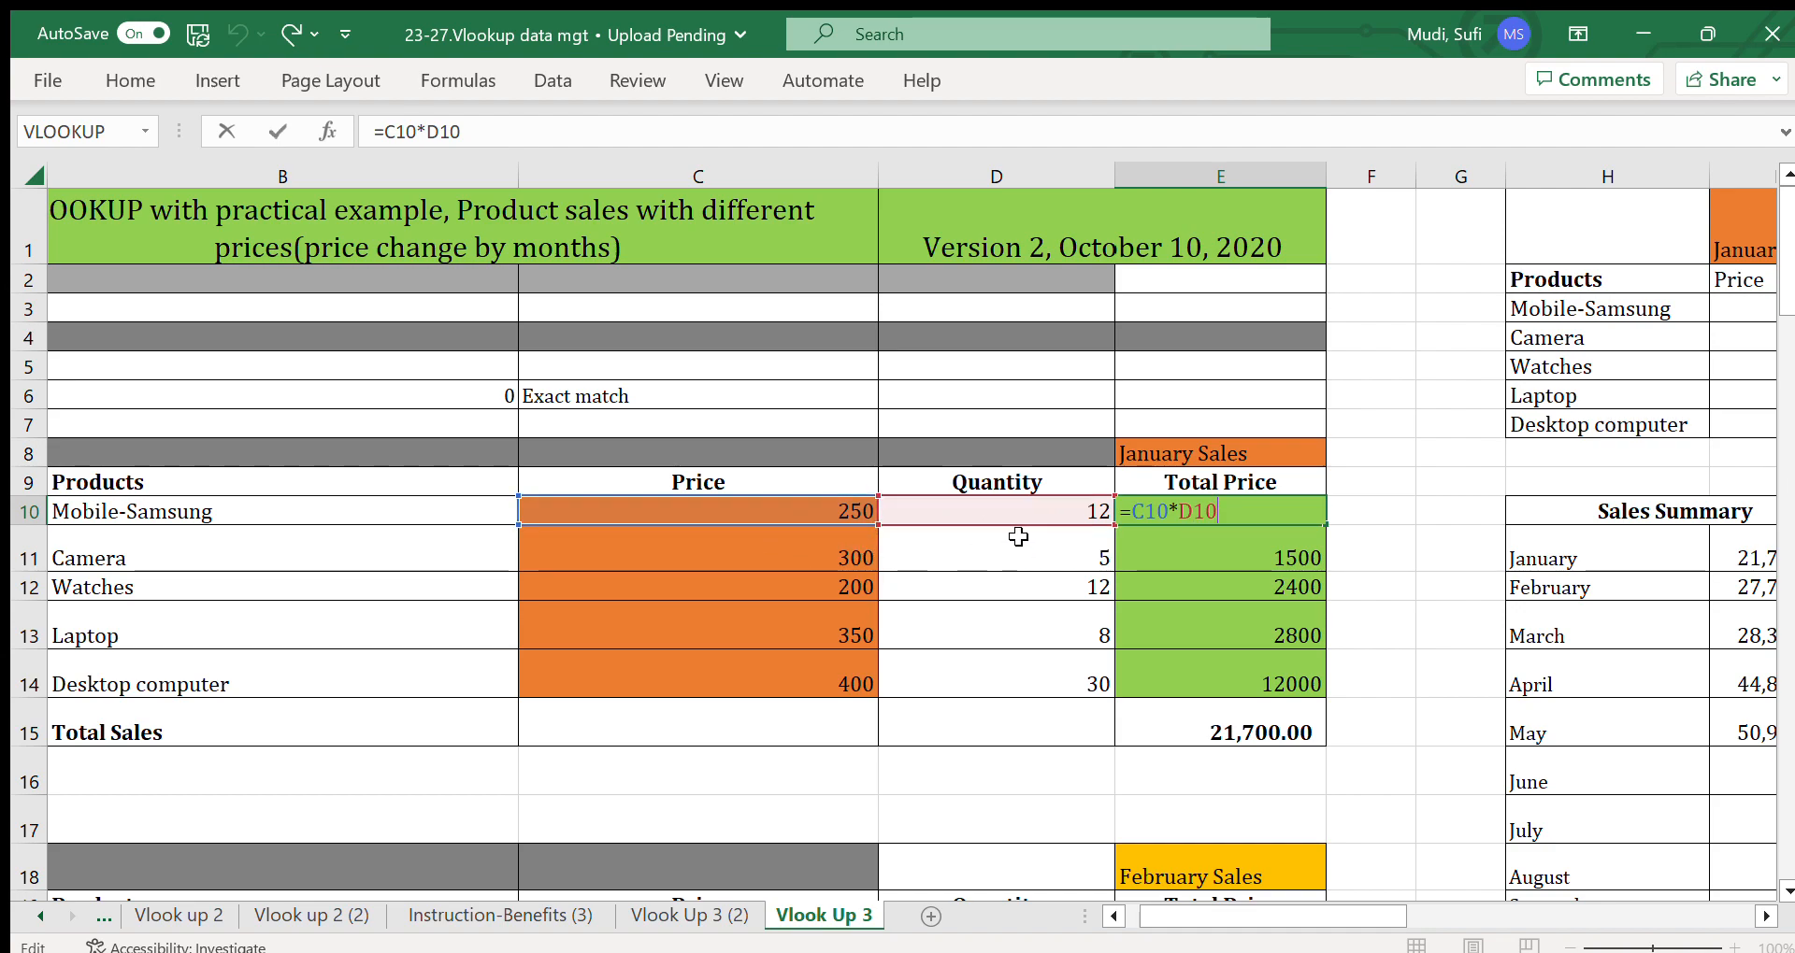
key("Return")
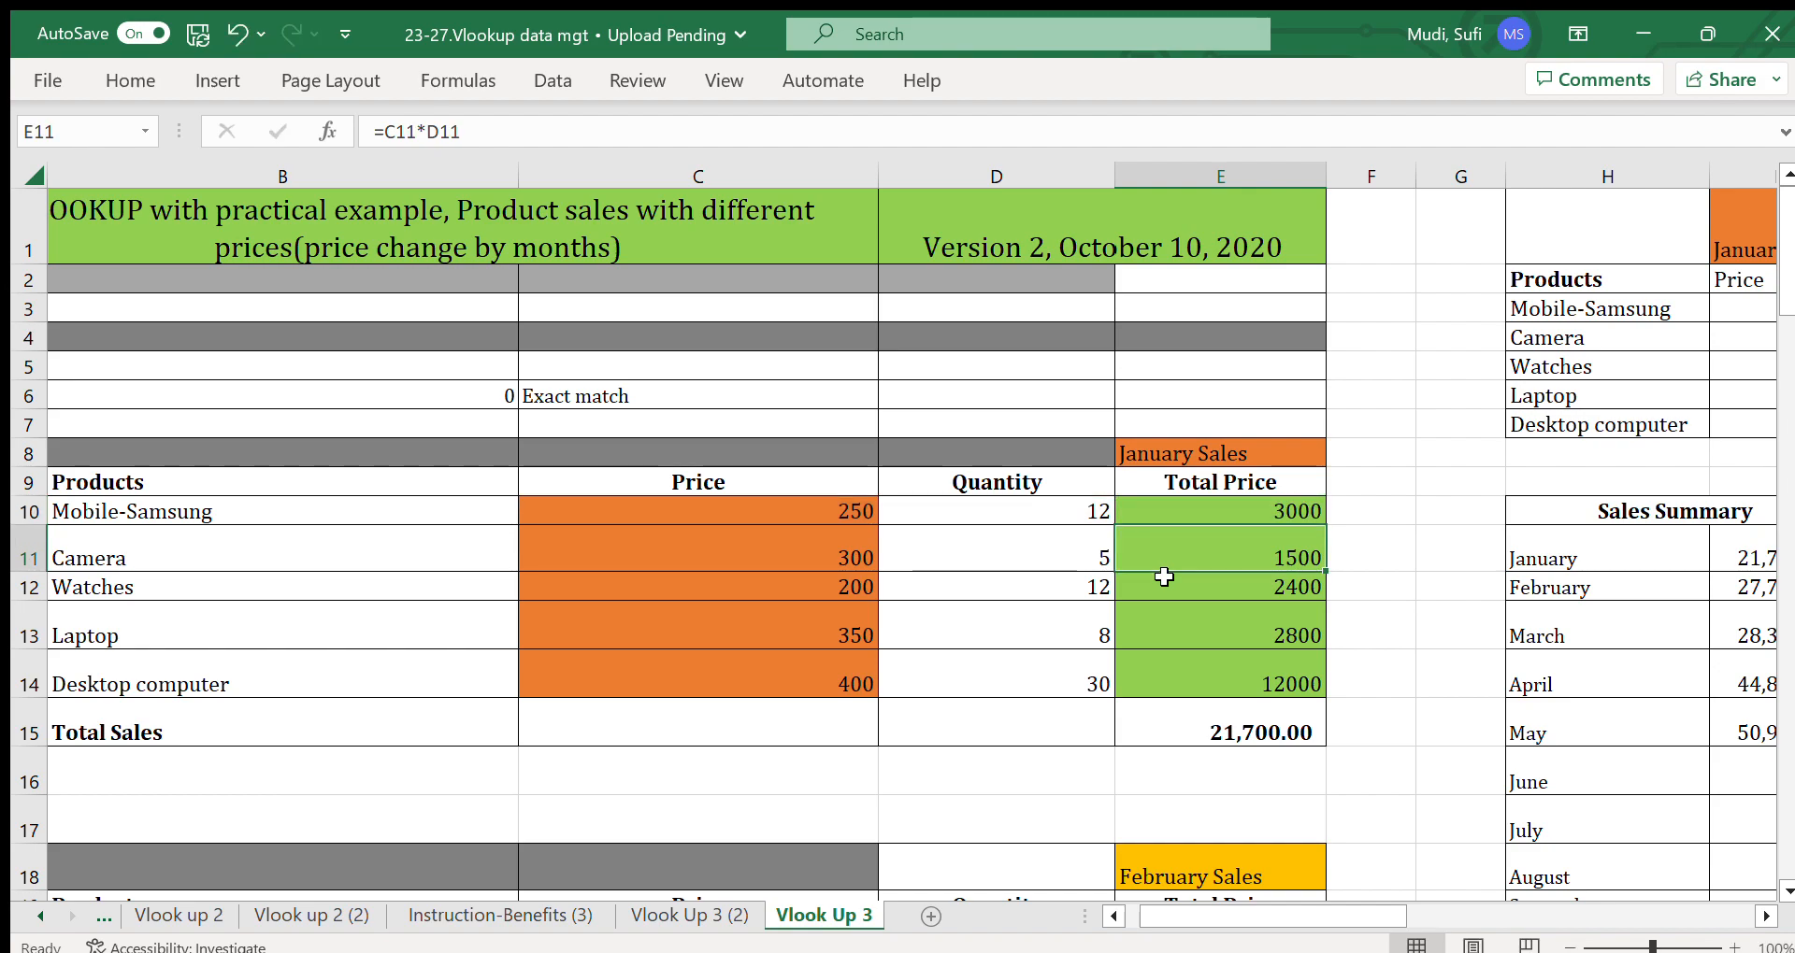
Inspect the Desktop computer total price formula in E14 and the January Total Sales formula in E15.
left_click(1205, 678)
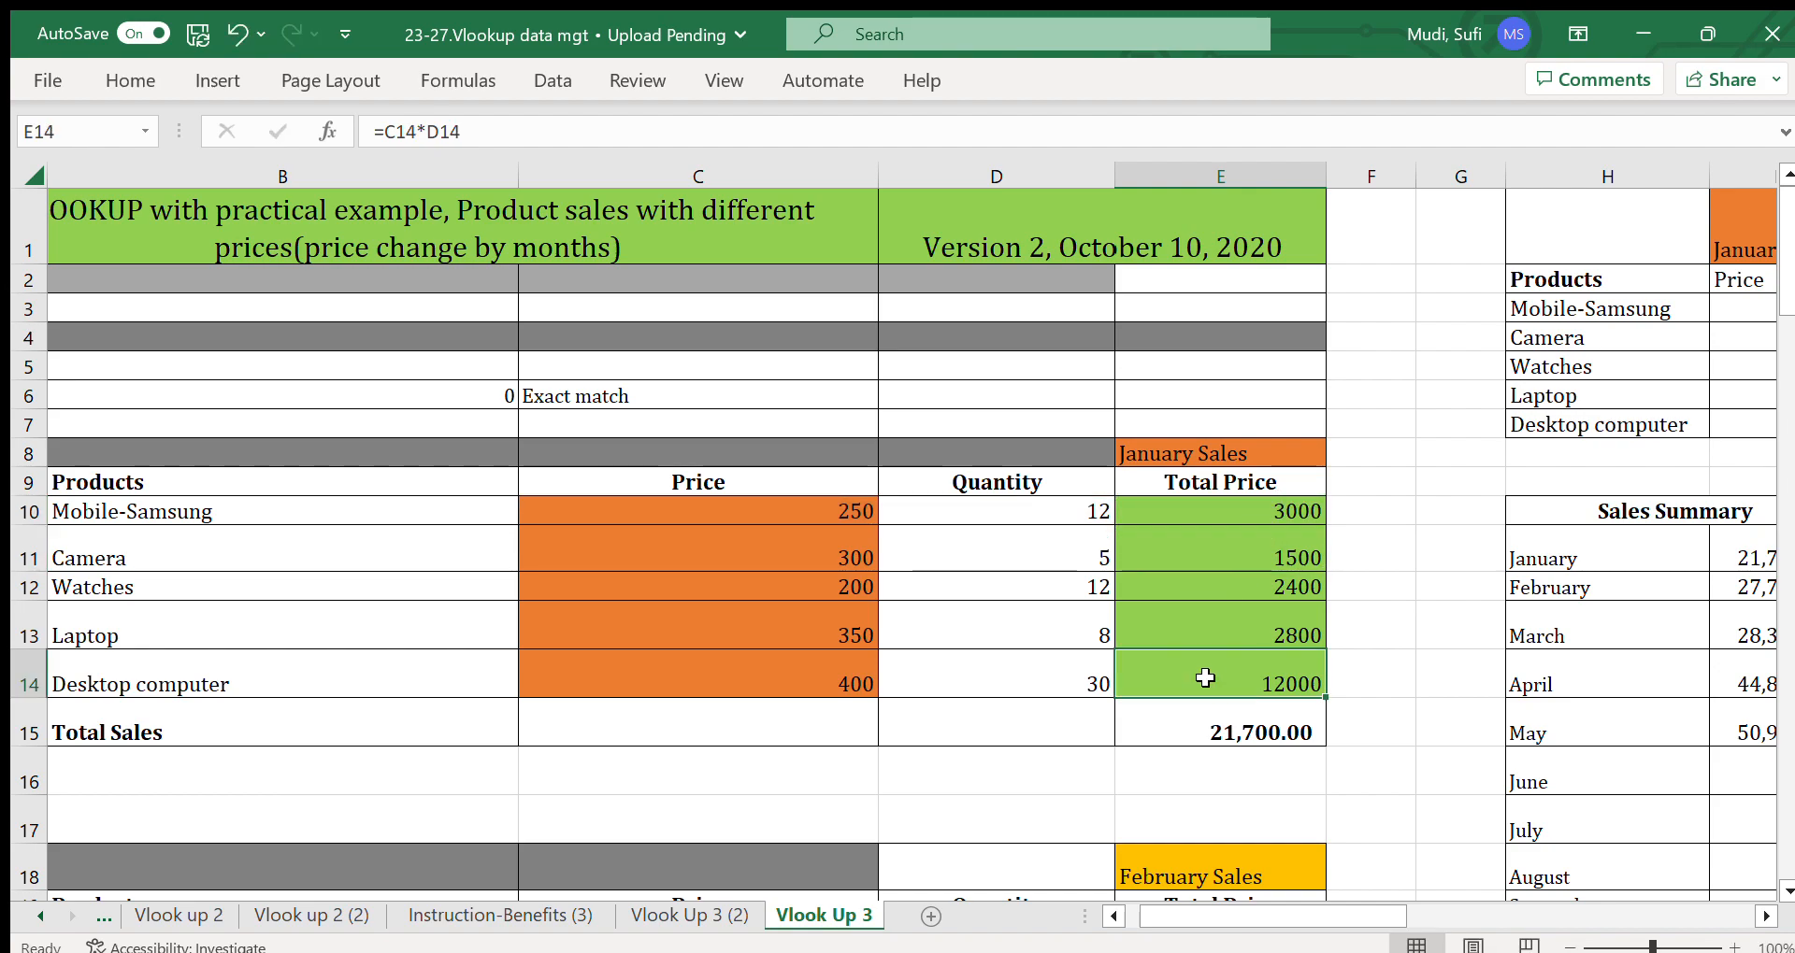
left_click(1179, 726)
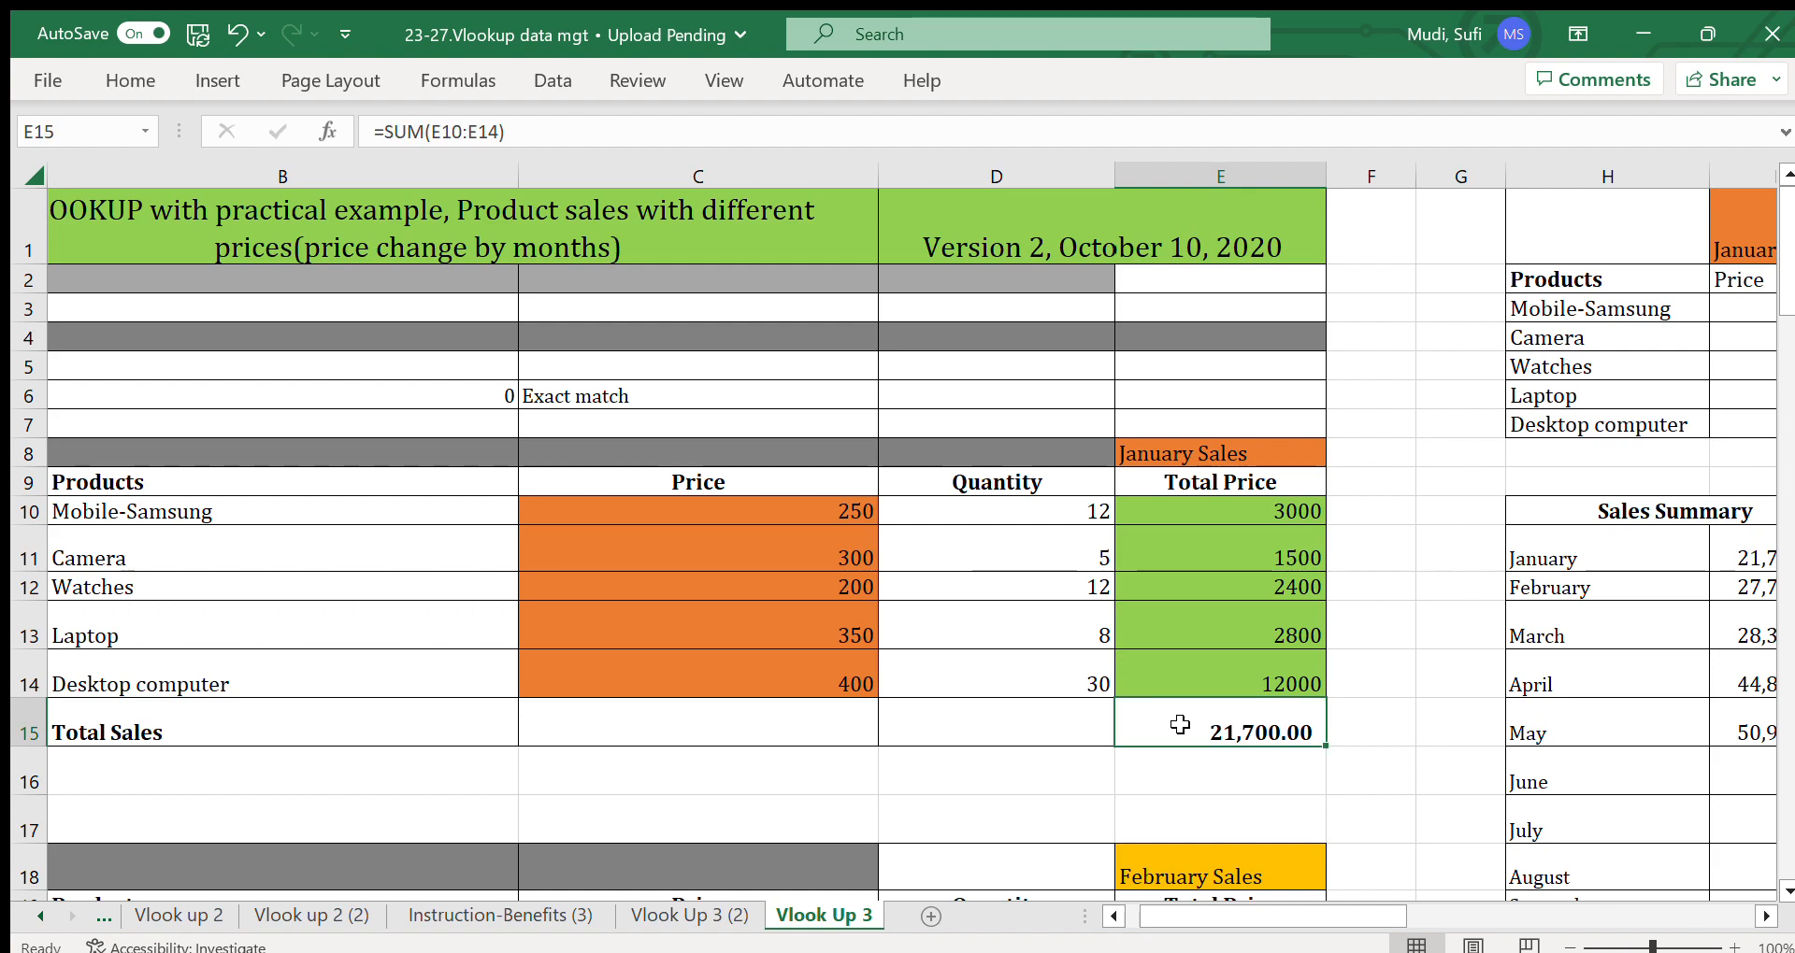
left_click(1226, 453)
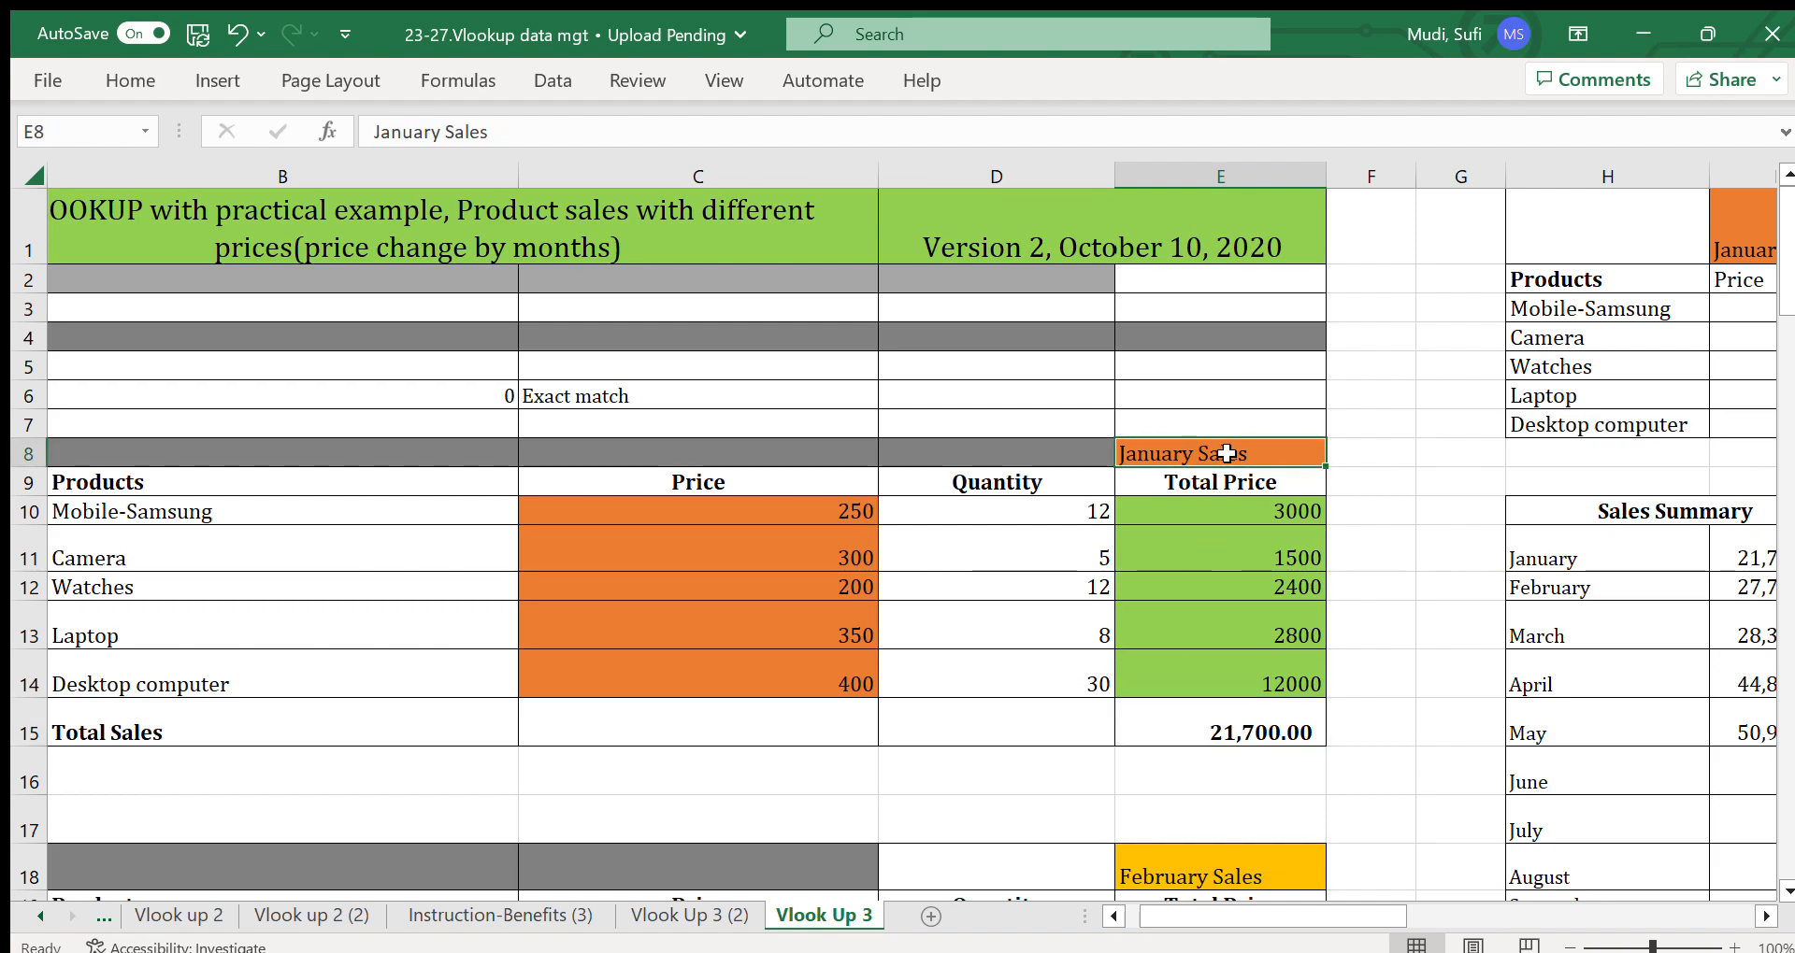
left_click(1201, 734)
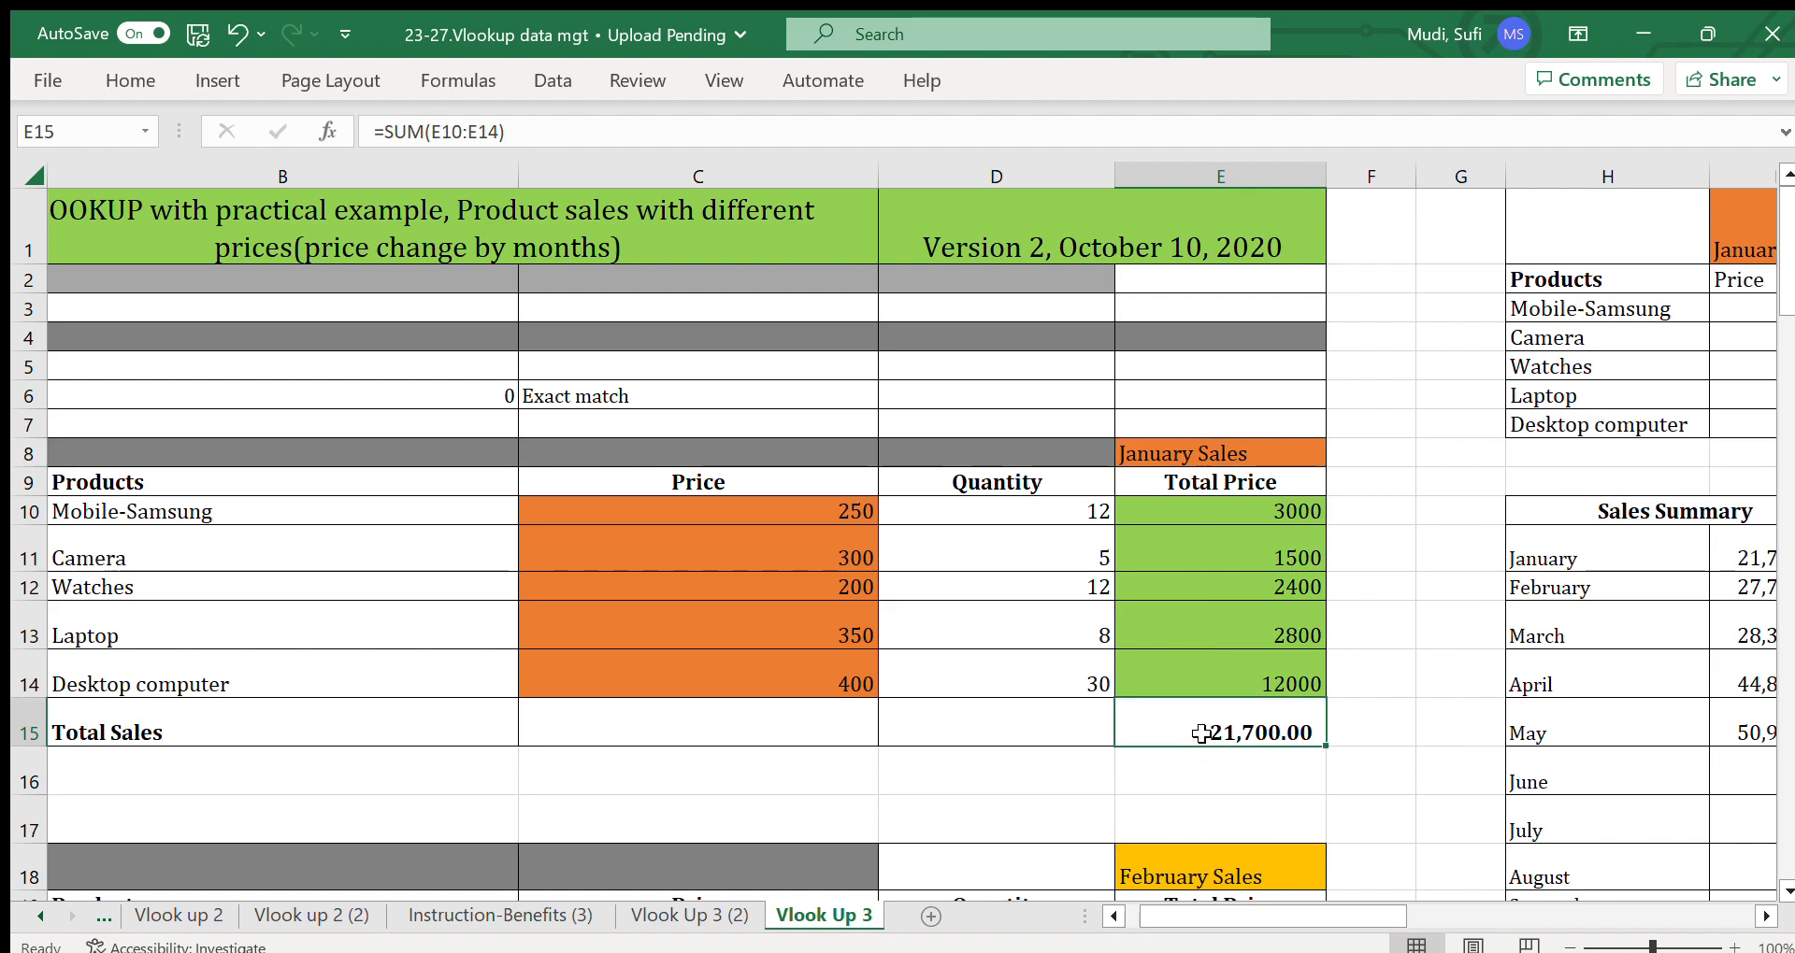
Check the formula behind the January amount in the Sales Summary, cell I11.
left_click(1765, 916)
left_click(1765, 916)
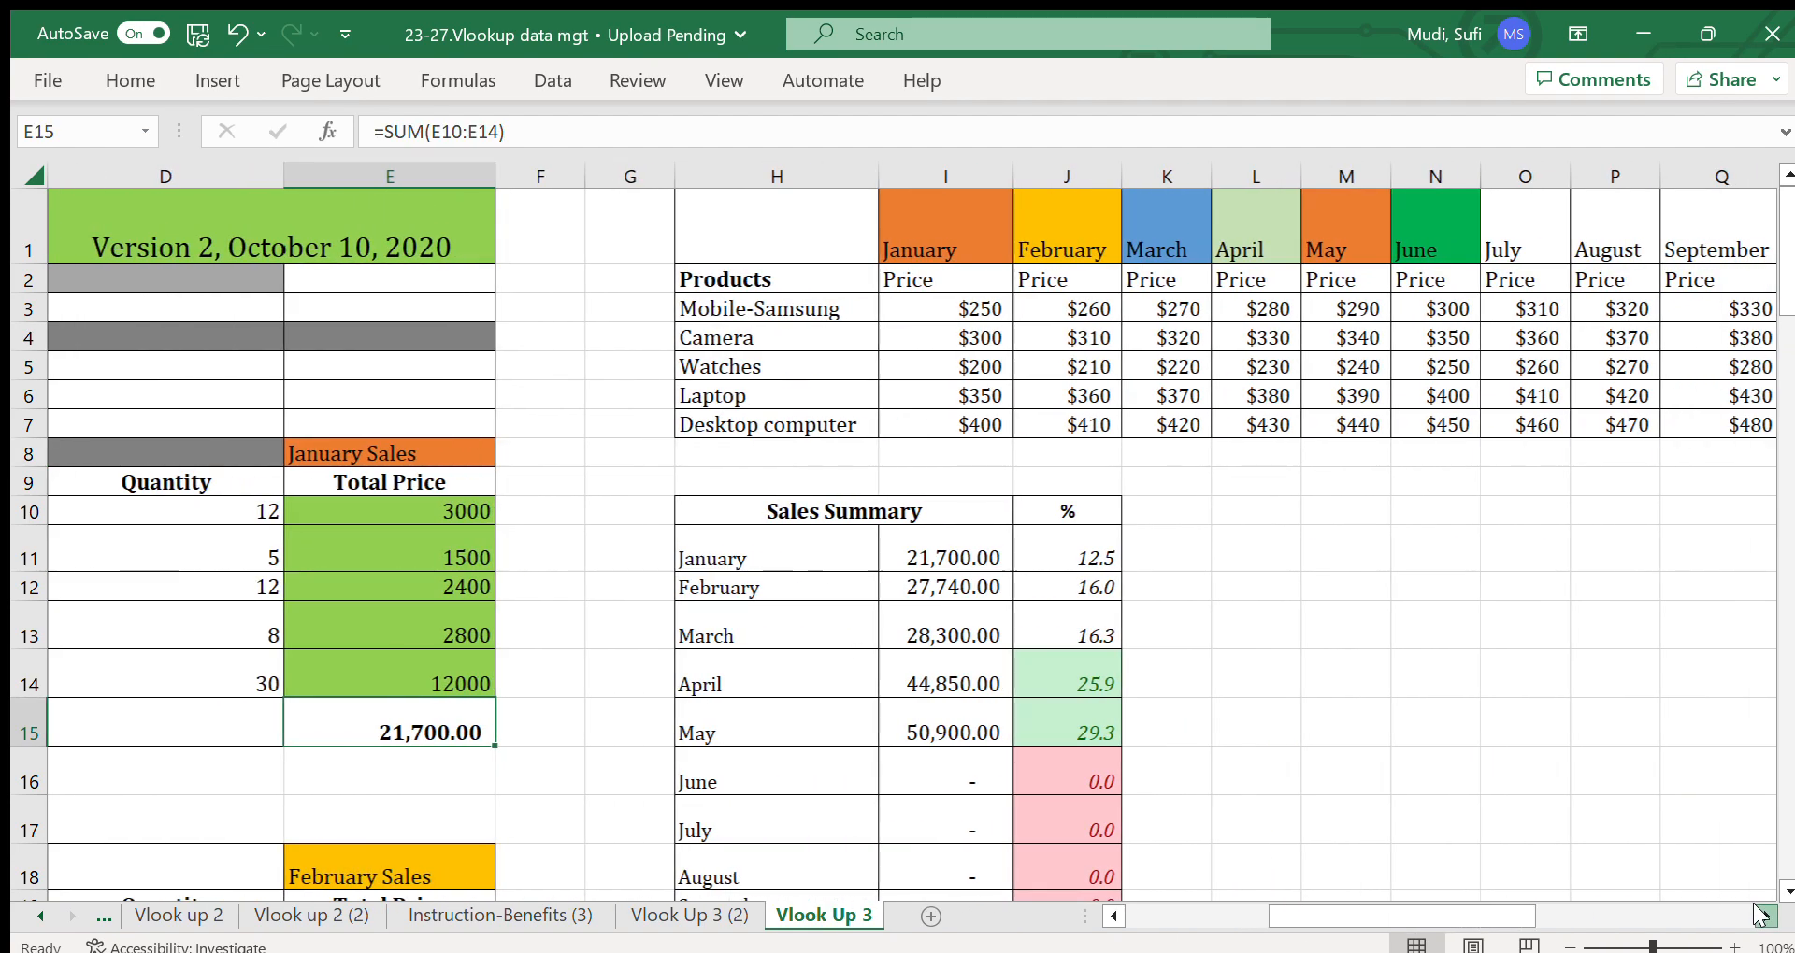
left_click(937, 555)
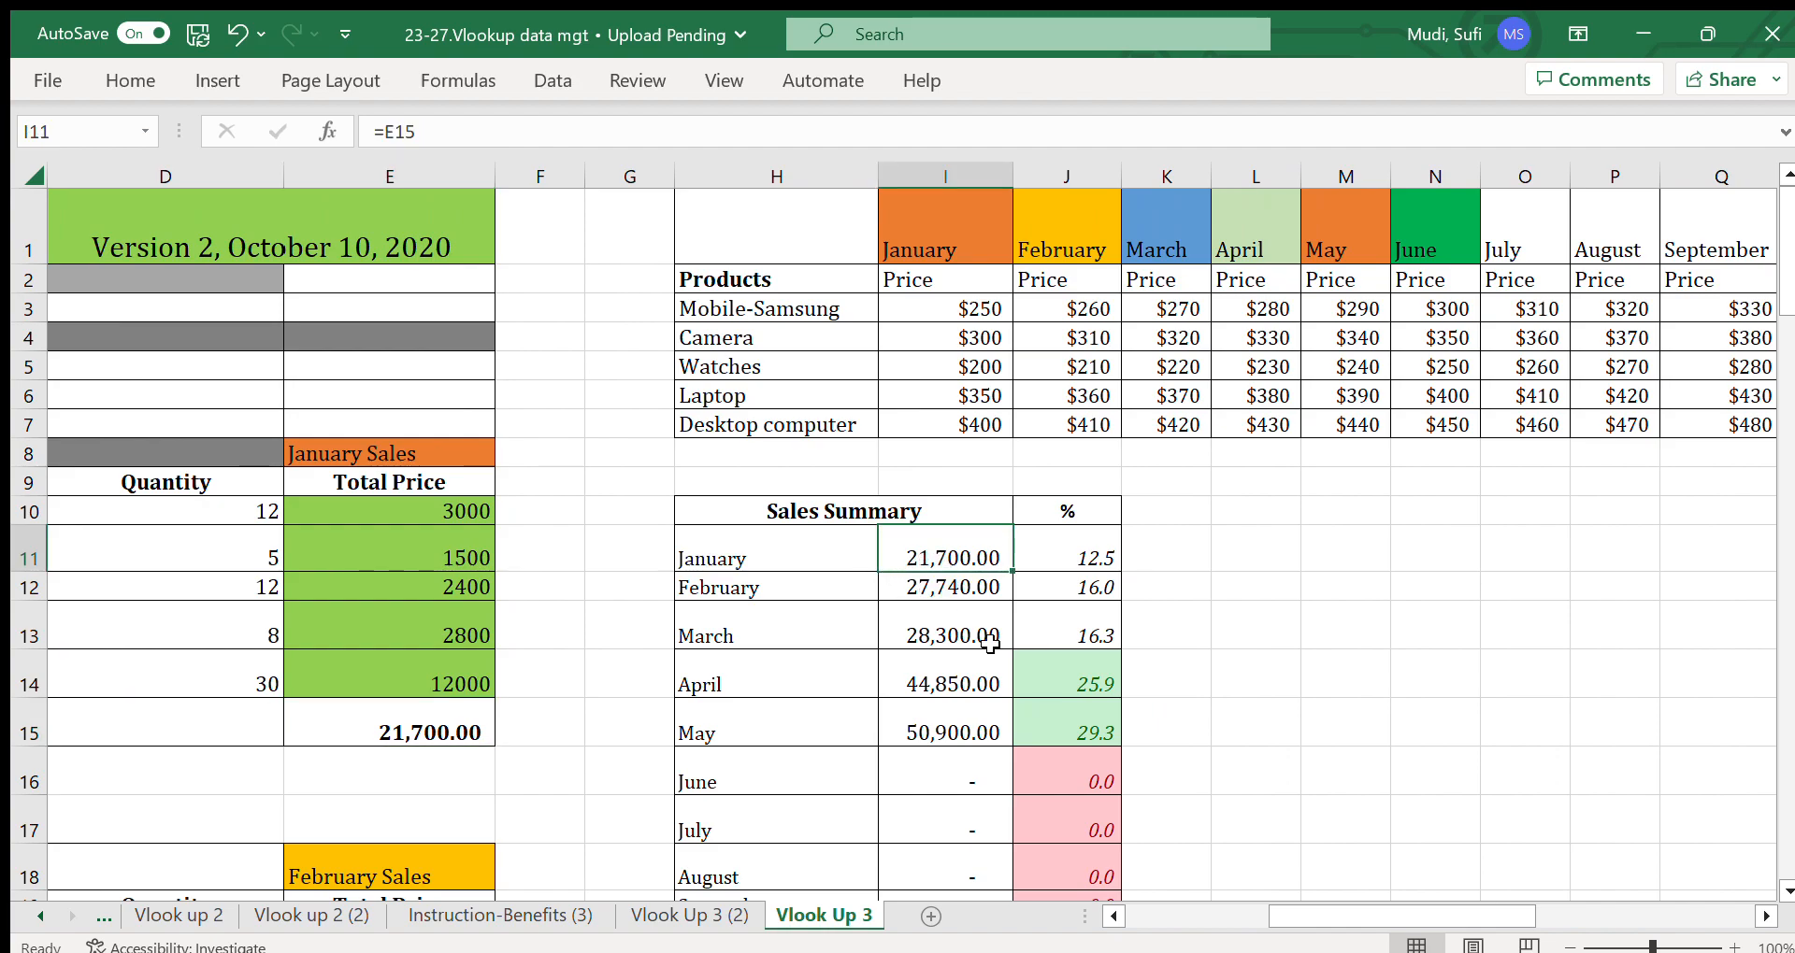
Go to the February Sales table and open the Mobile-Samsung price formula in C20.
left_click(1112, 916)
left_click(1112, 916)
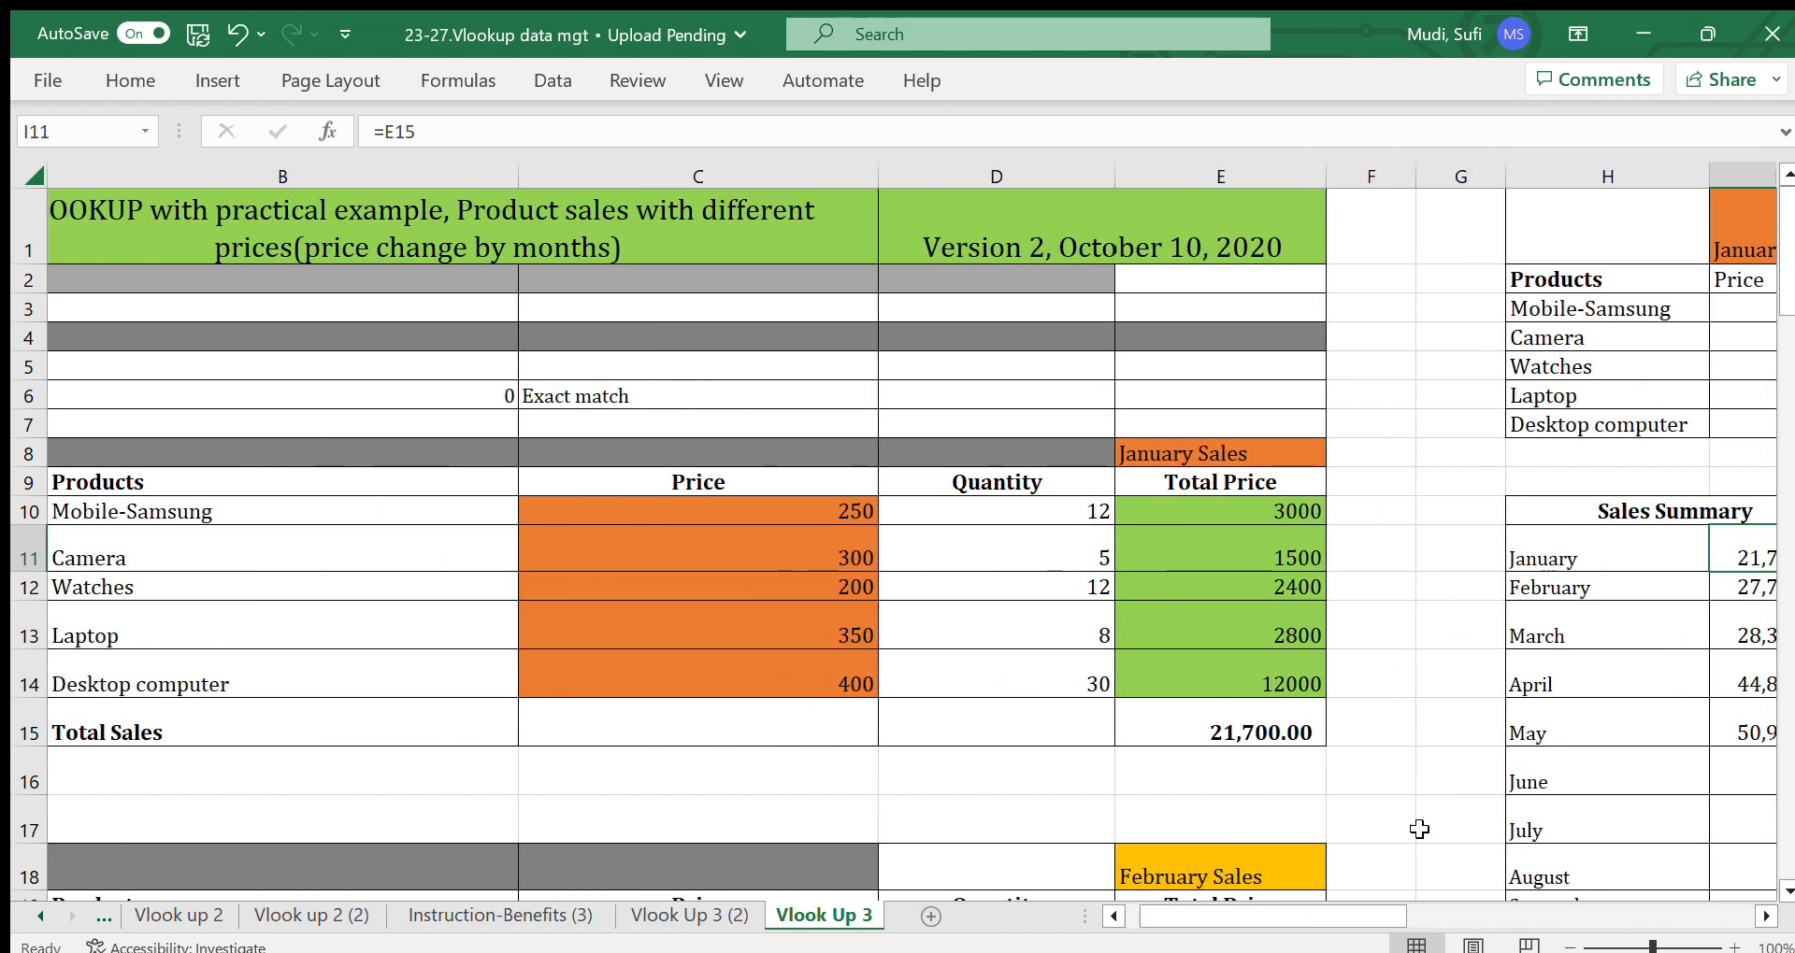
left_click(1787, 890)
left_click(1786, 890)
left_click(1786, 890)
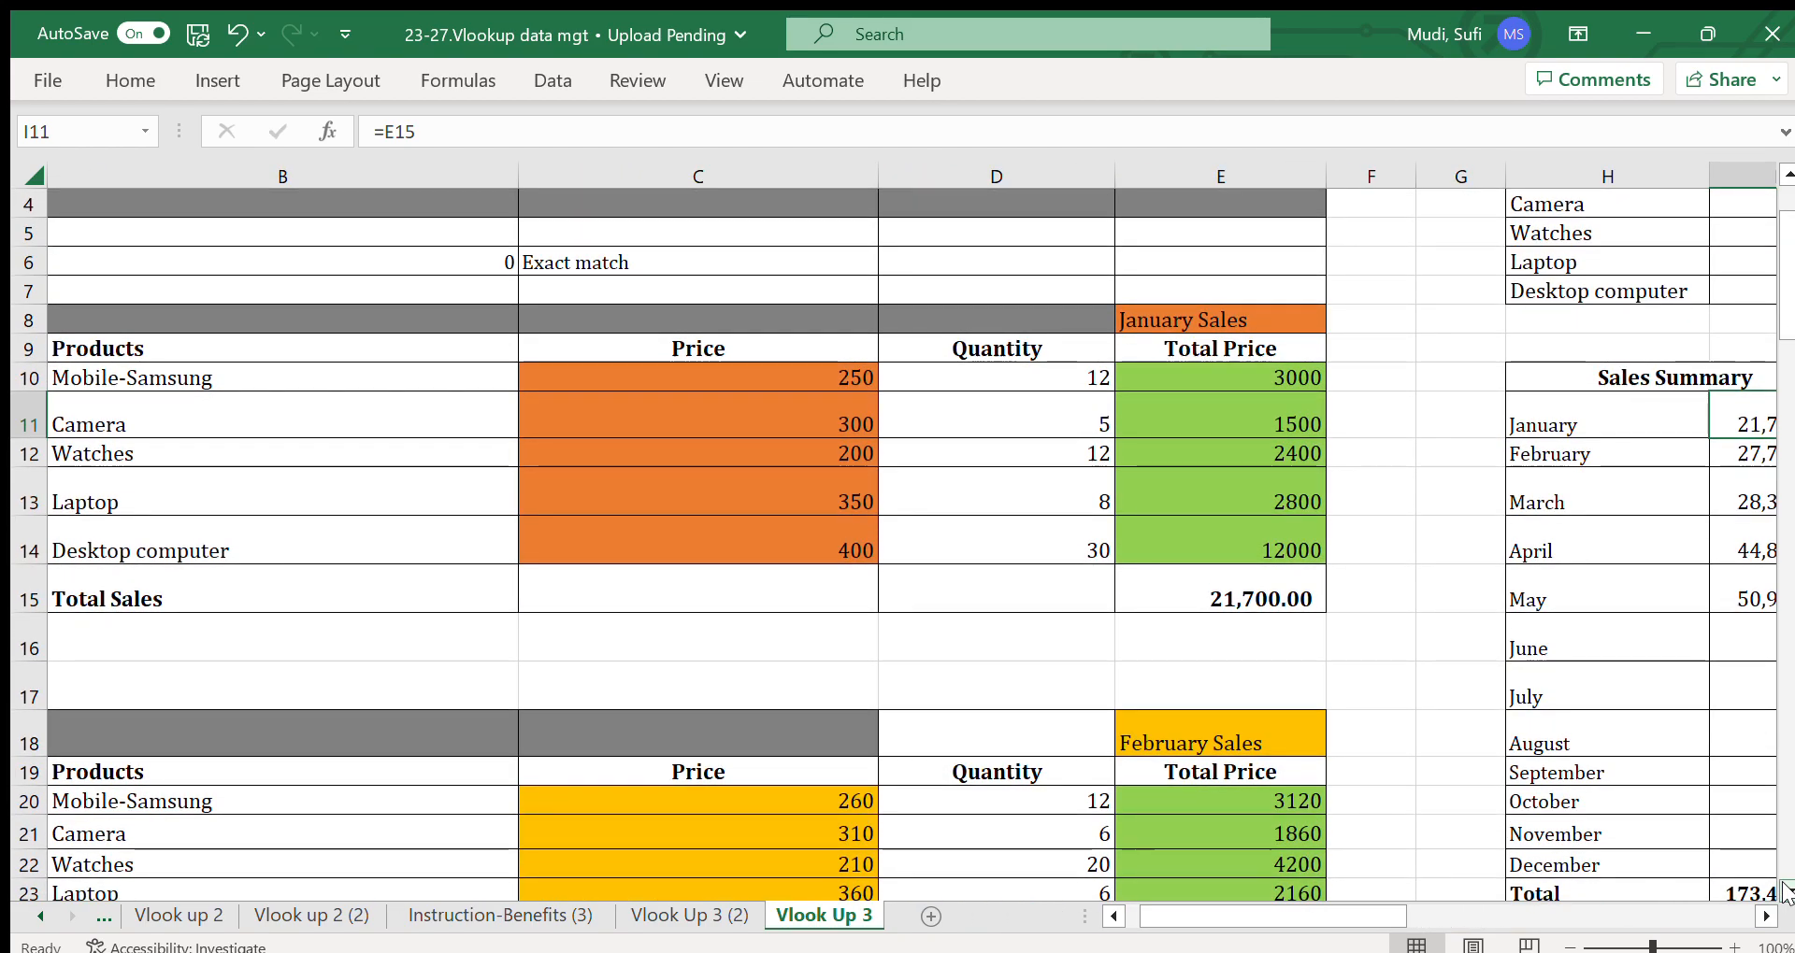
left_click(1786, 890)
left_click(1787, 890)
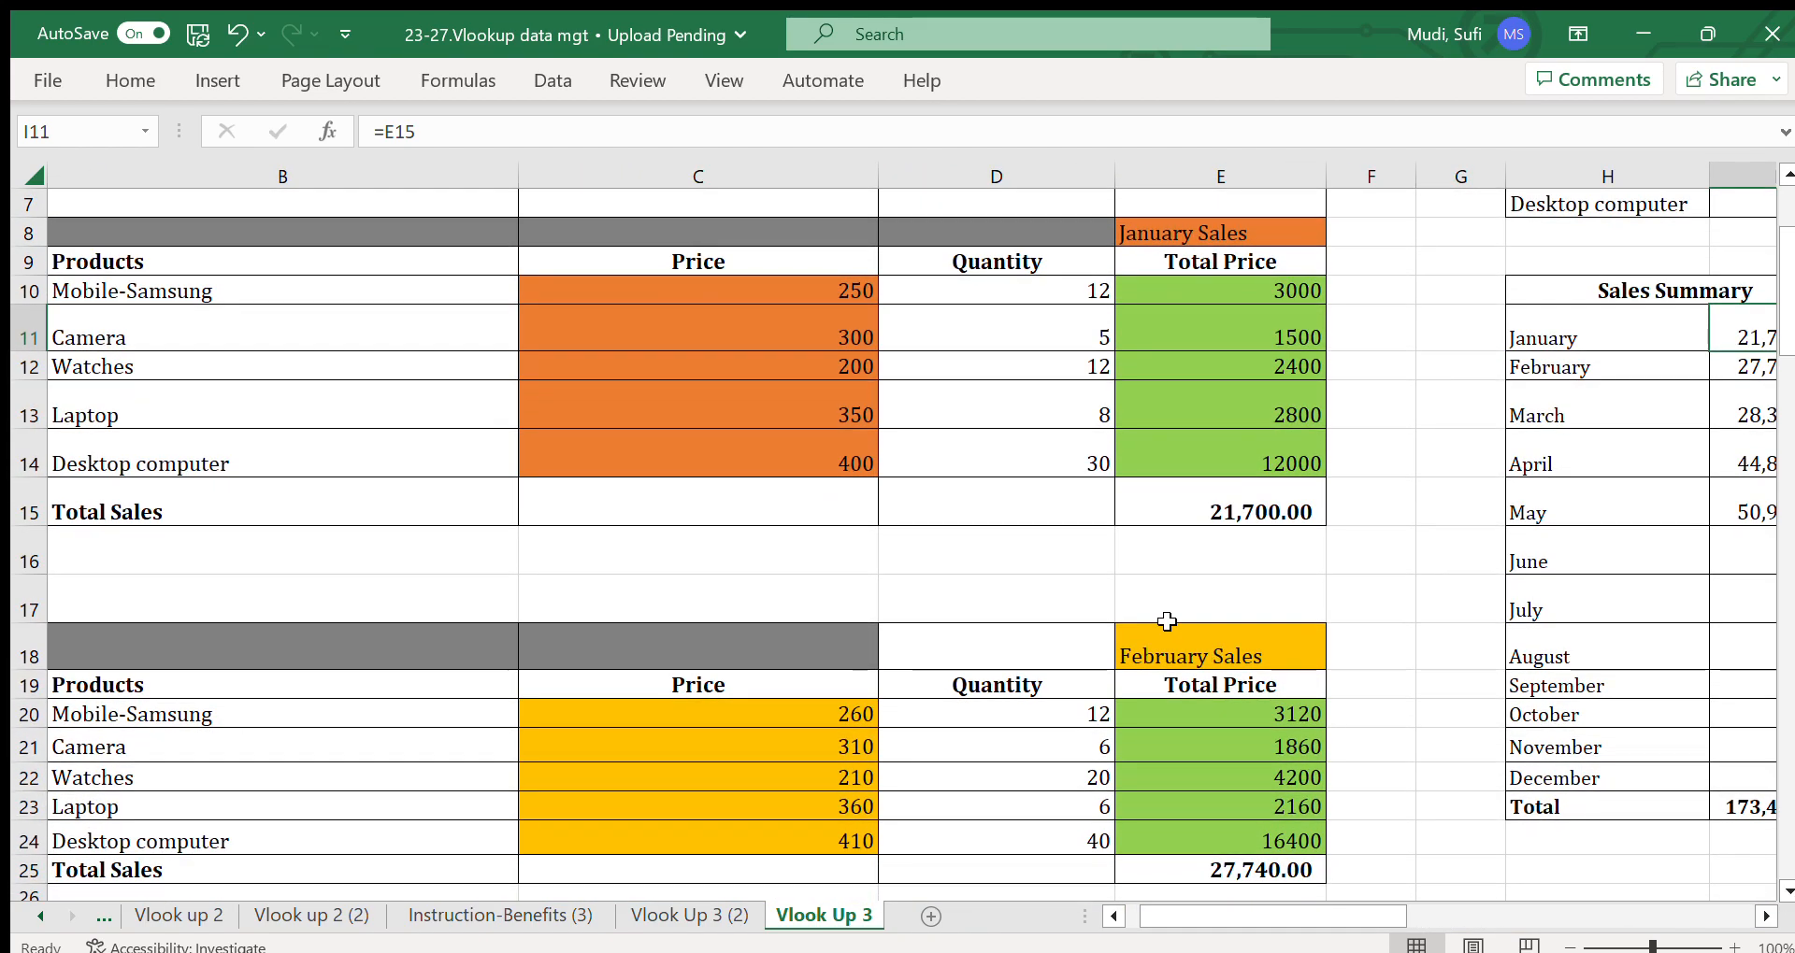
left_click(788, 713)
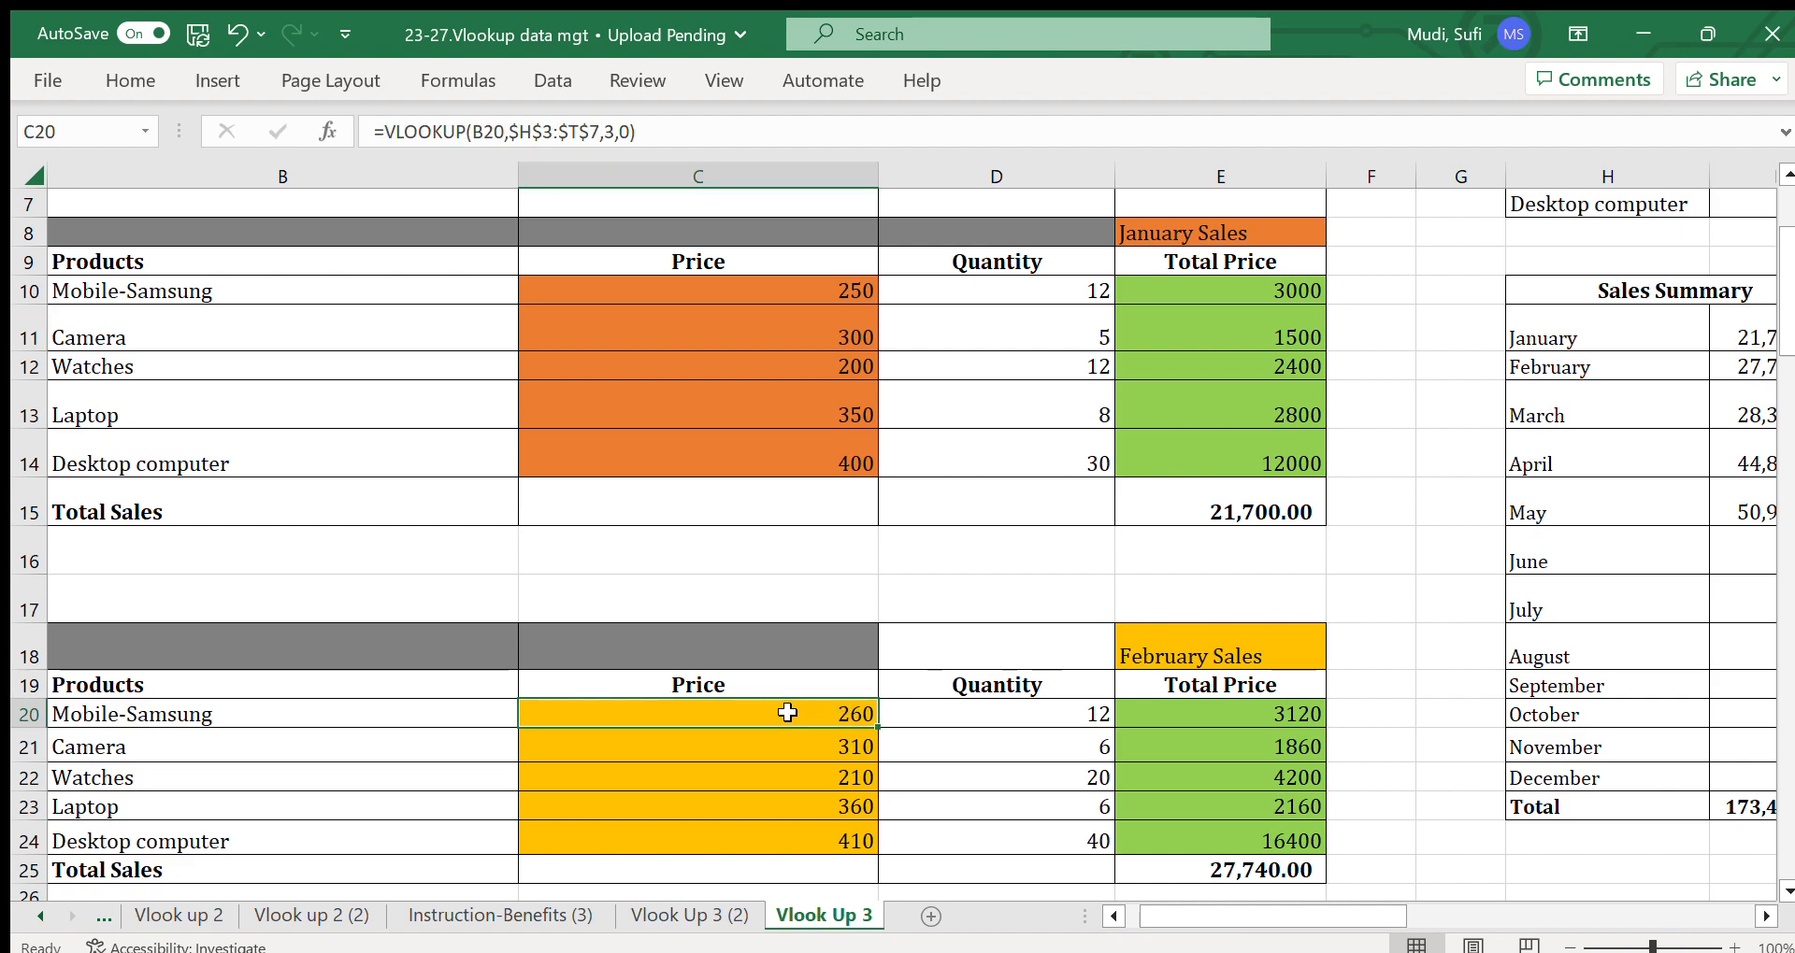
double_click(788, 713)
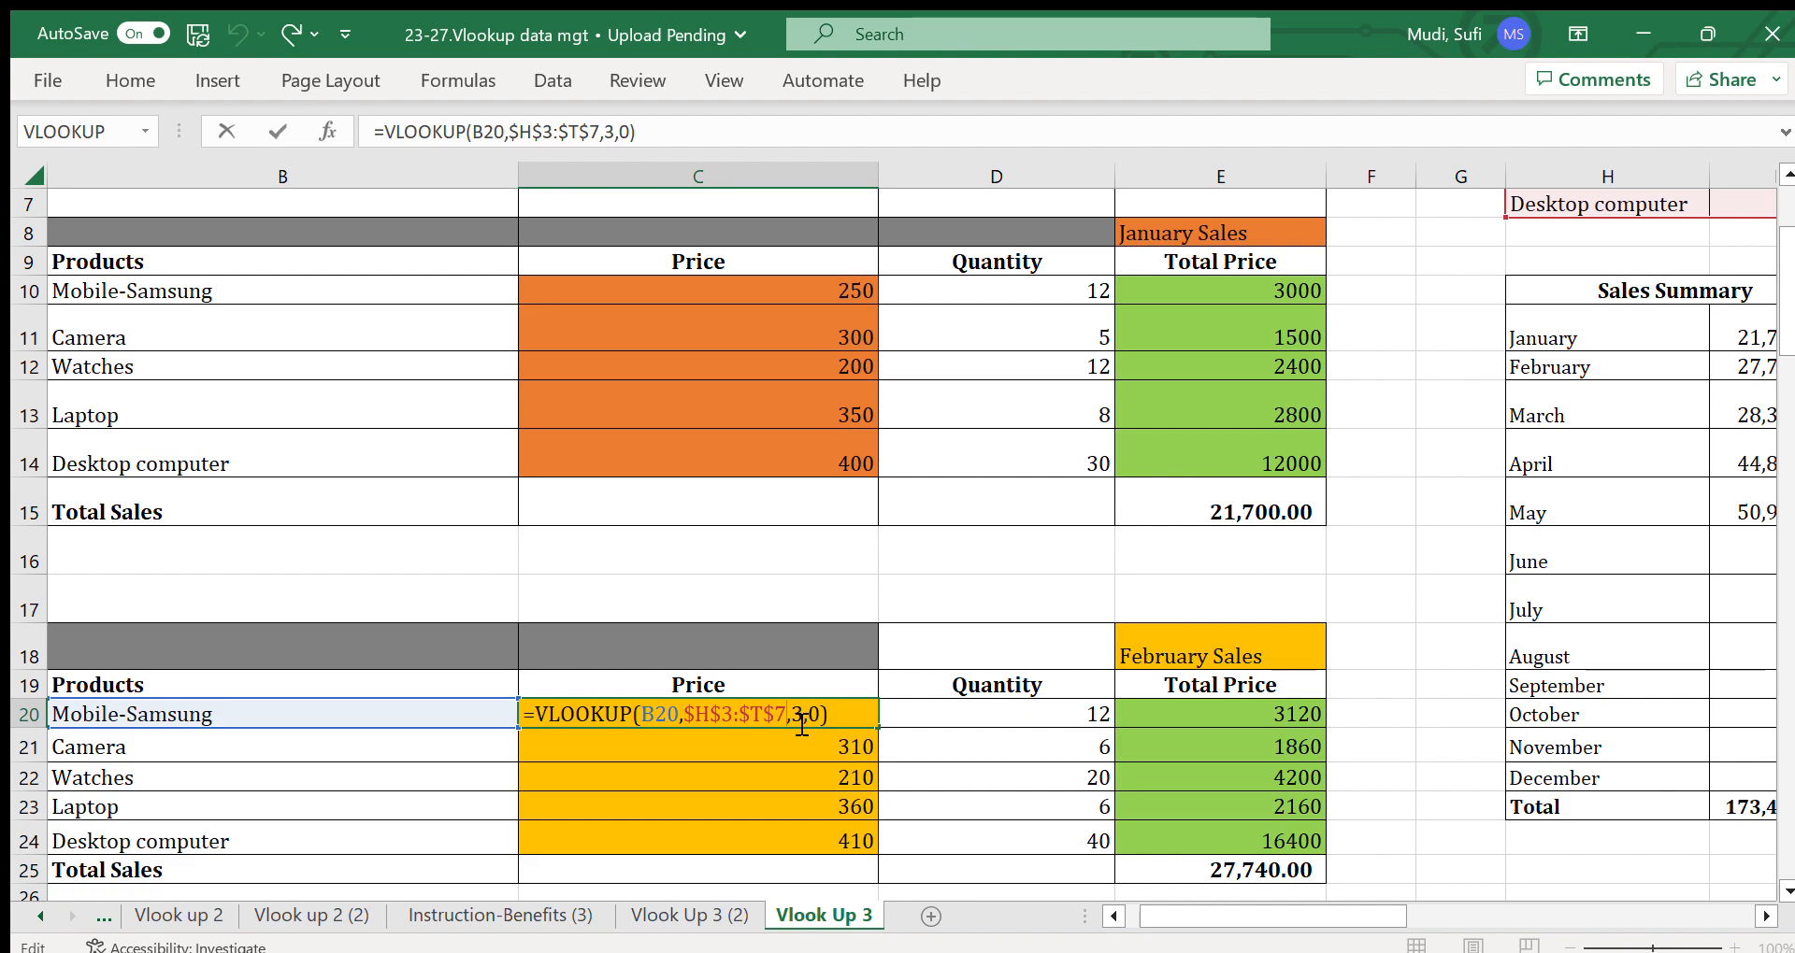
Examine the C20 formula's lookup range and the February column in the price table, and close the formula without editing it.
left_click(1766, 916)
left_click(1765, 916)
left_click_drag(1788, 307, 1786, 264)
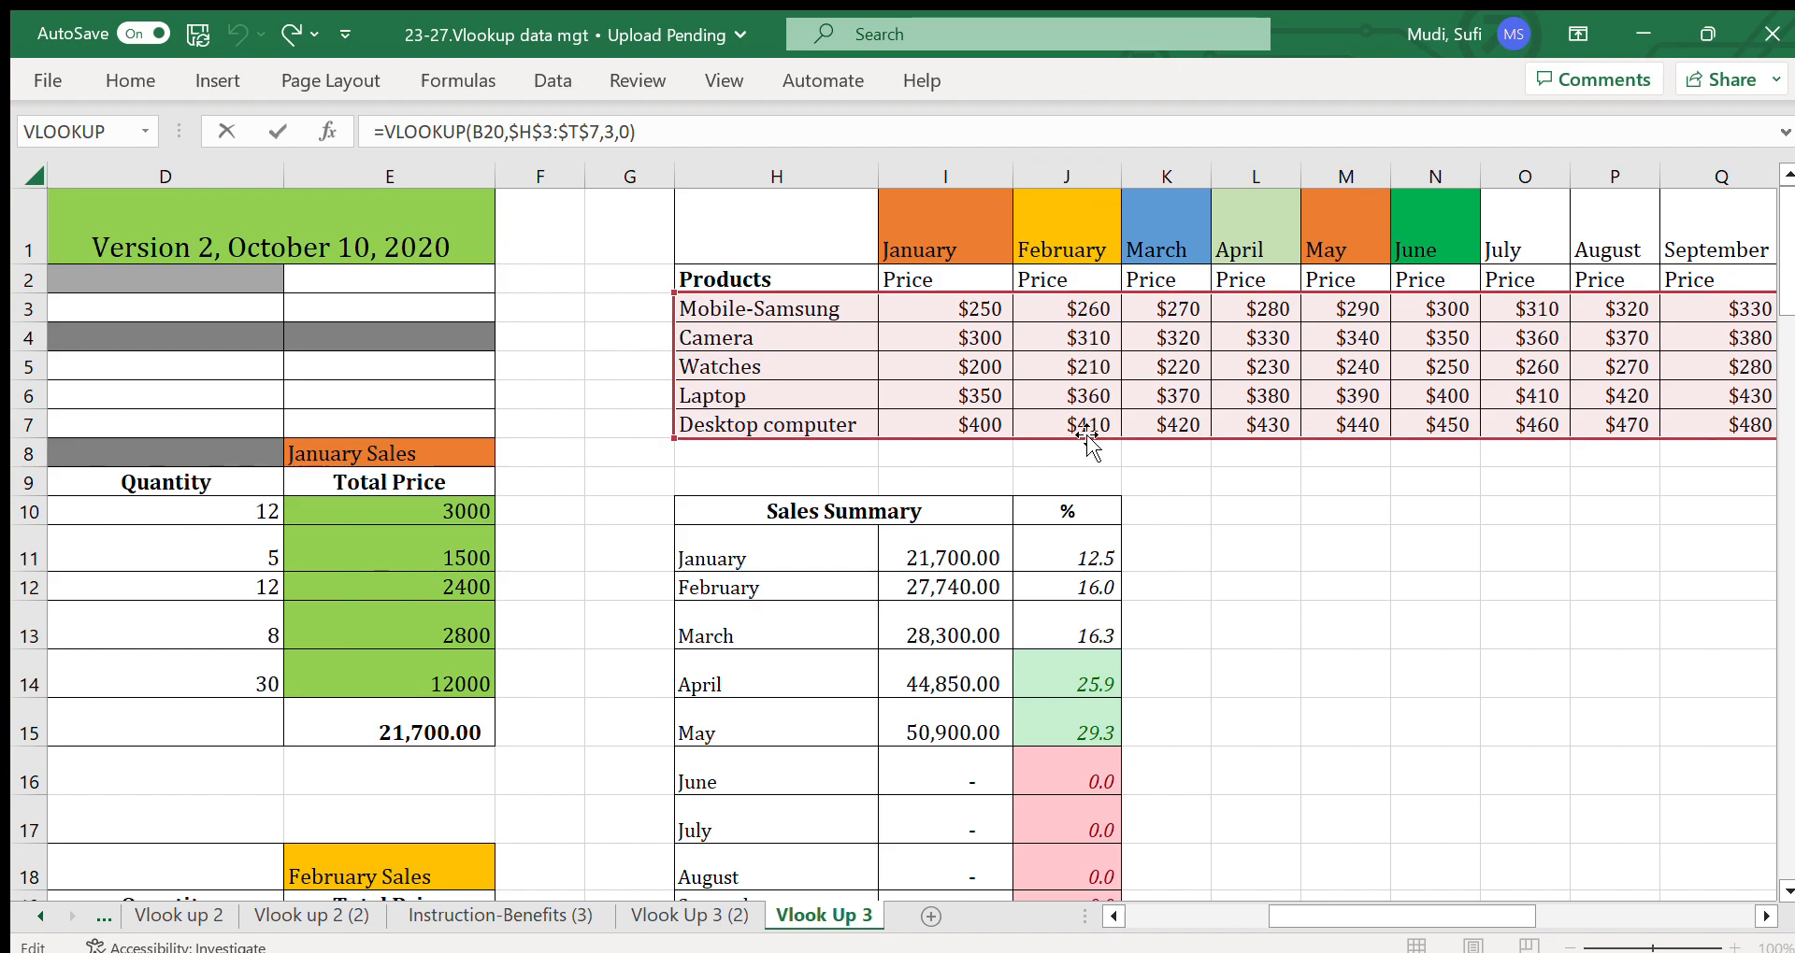
left_click(1113, 917)
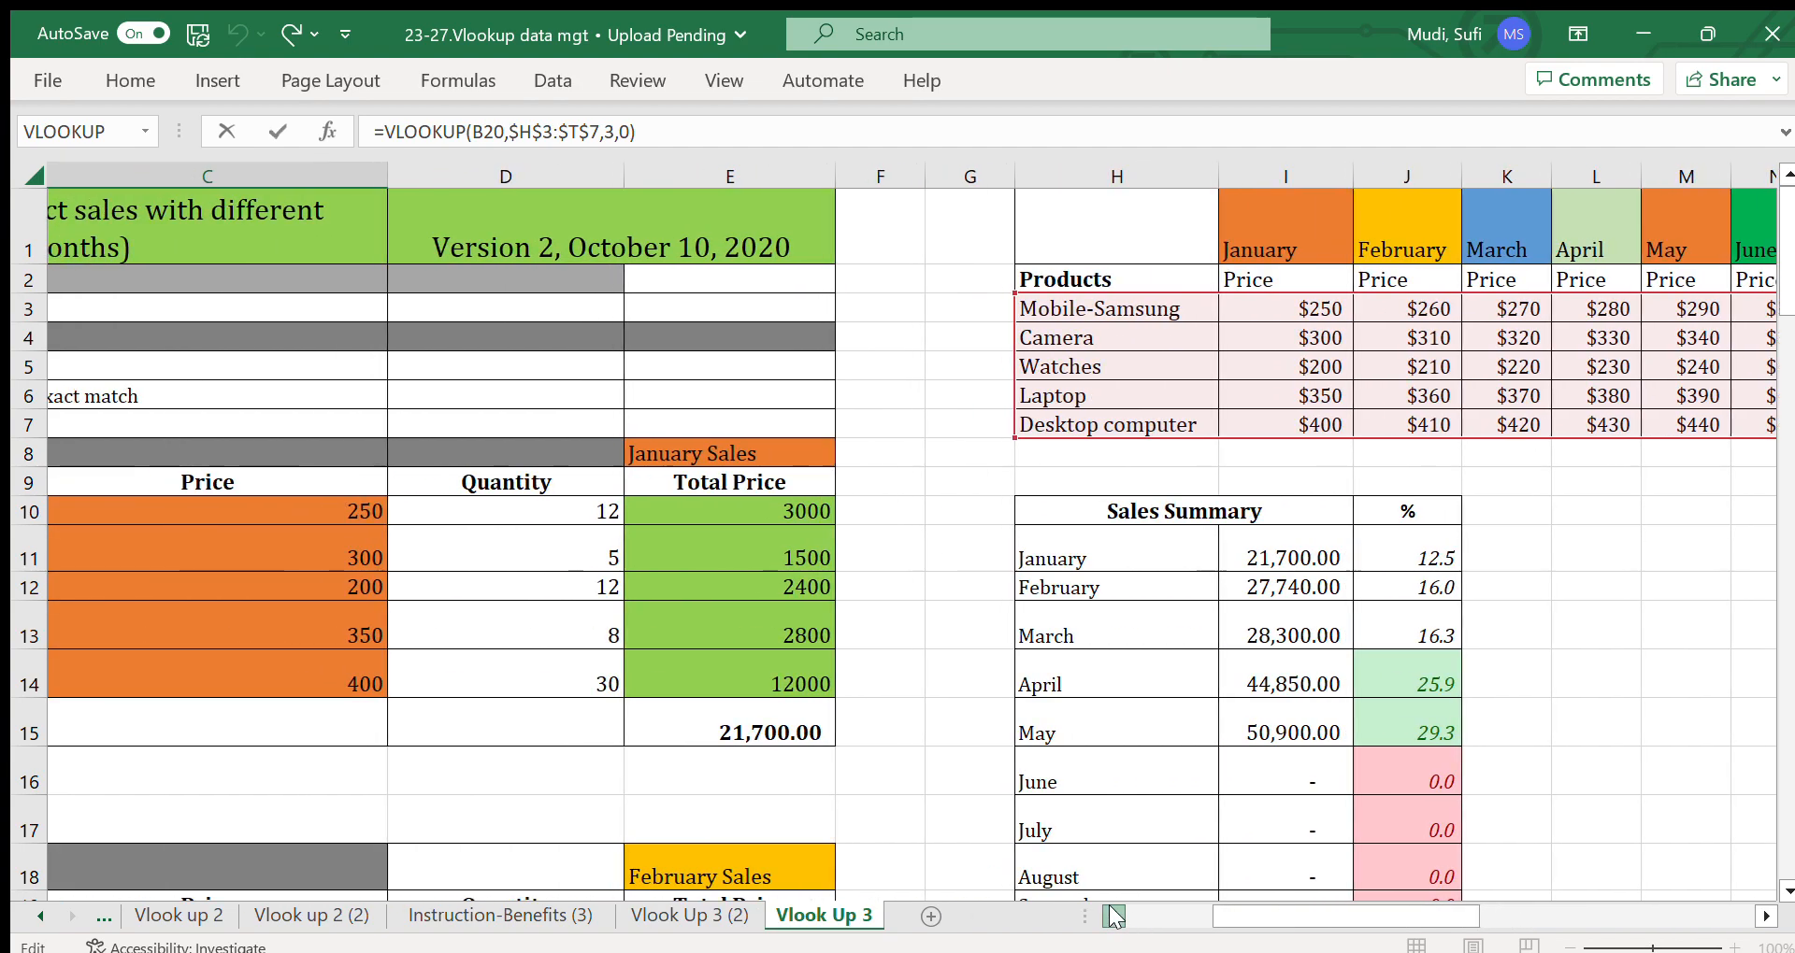
scroll(1786, 879, "down", 3)
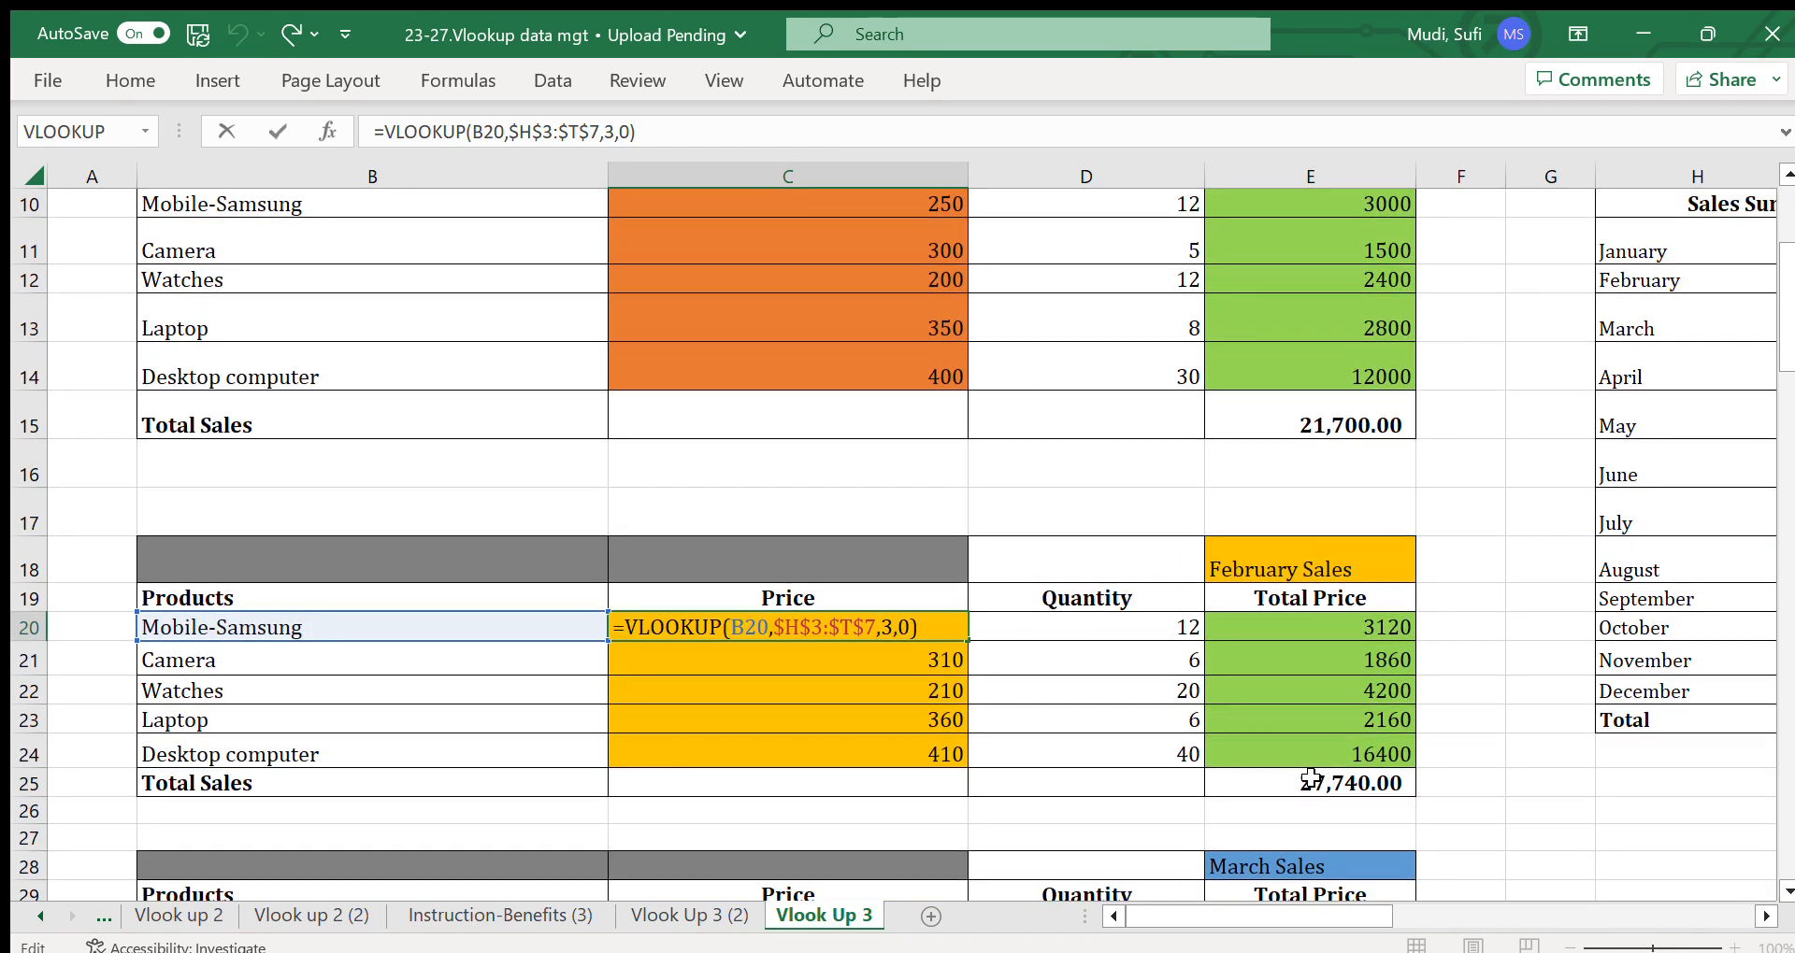
key("Return")
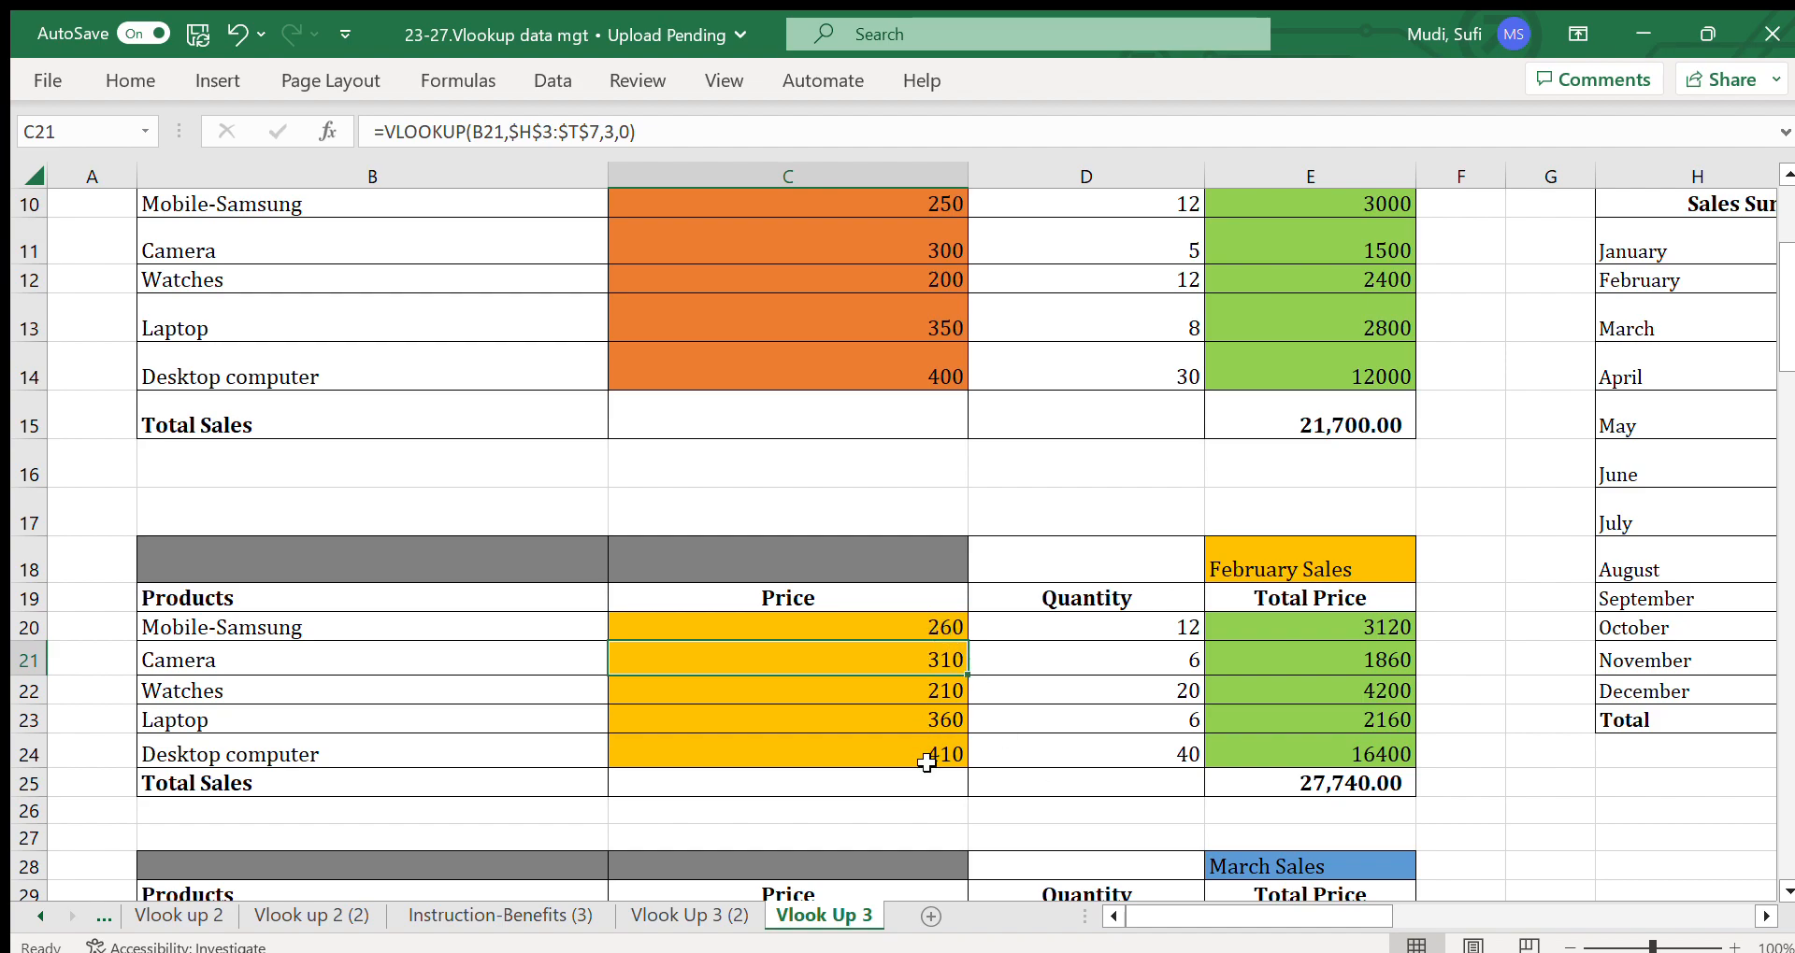
Review the February quantities from D20 to D24 and check the Mobile-Samsung total price formula in E20.
left_click(1065, 631)
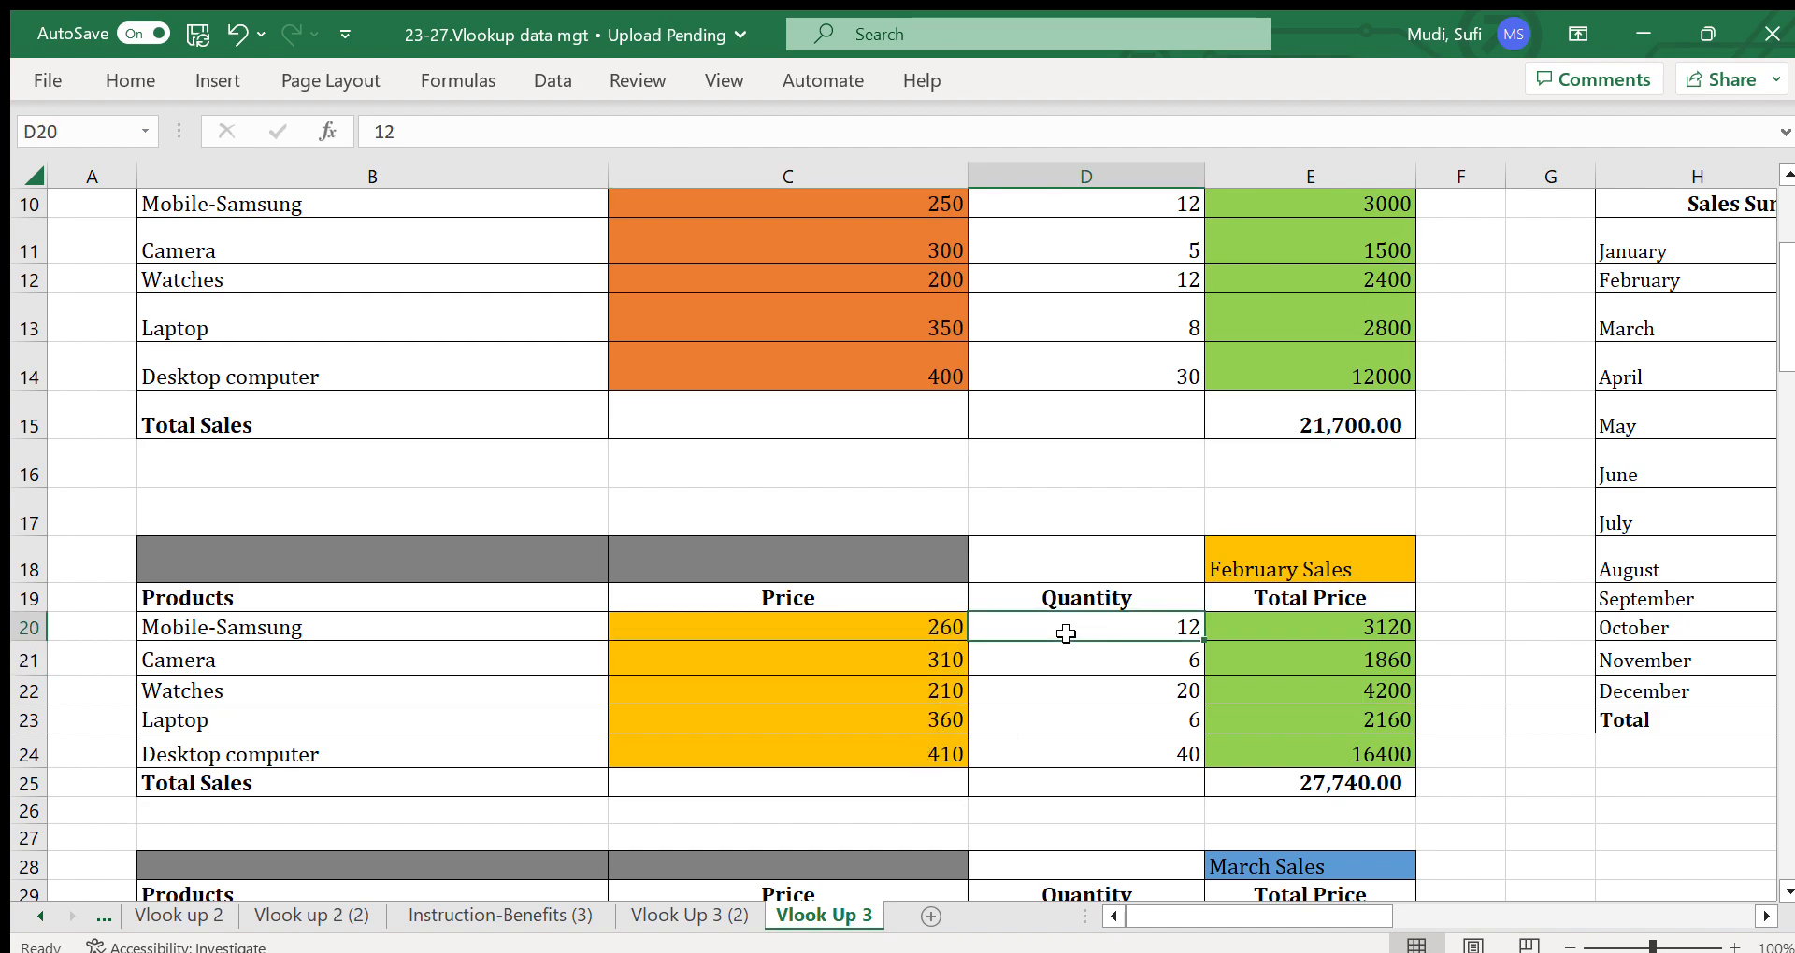
left_click(1140, 652)
left_click(1126, 743)
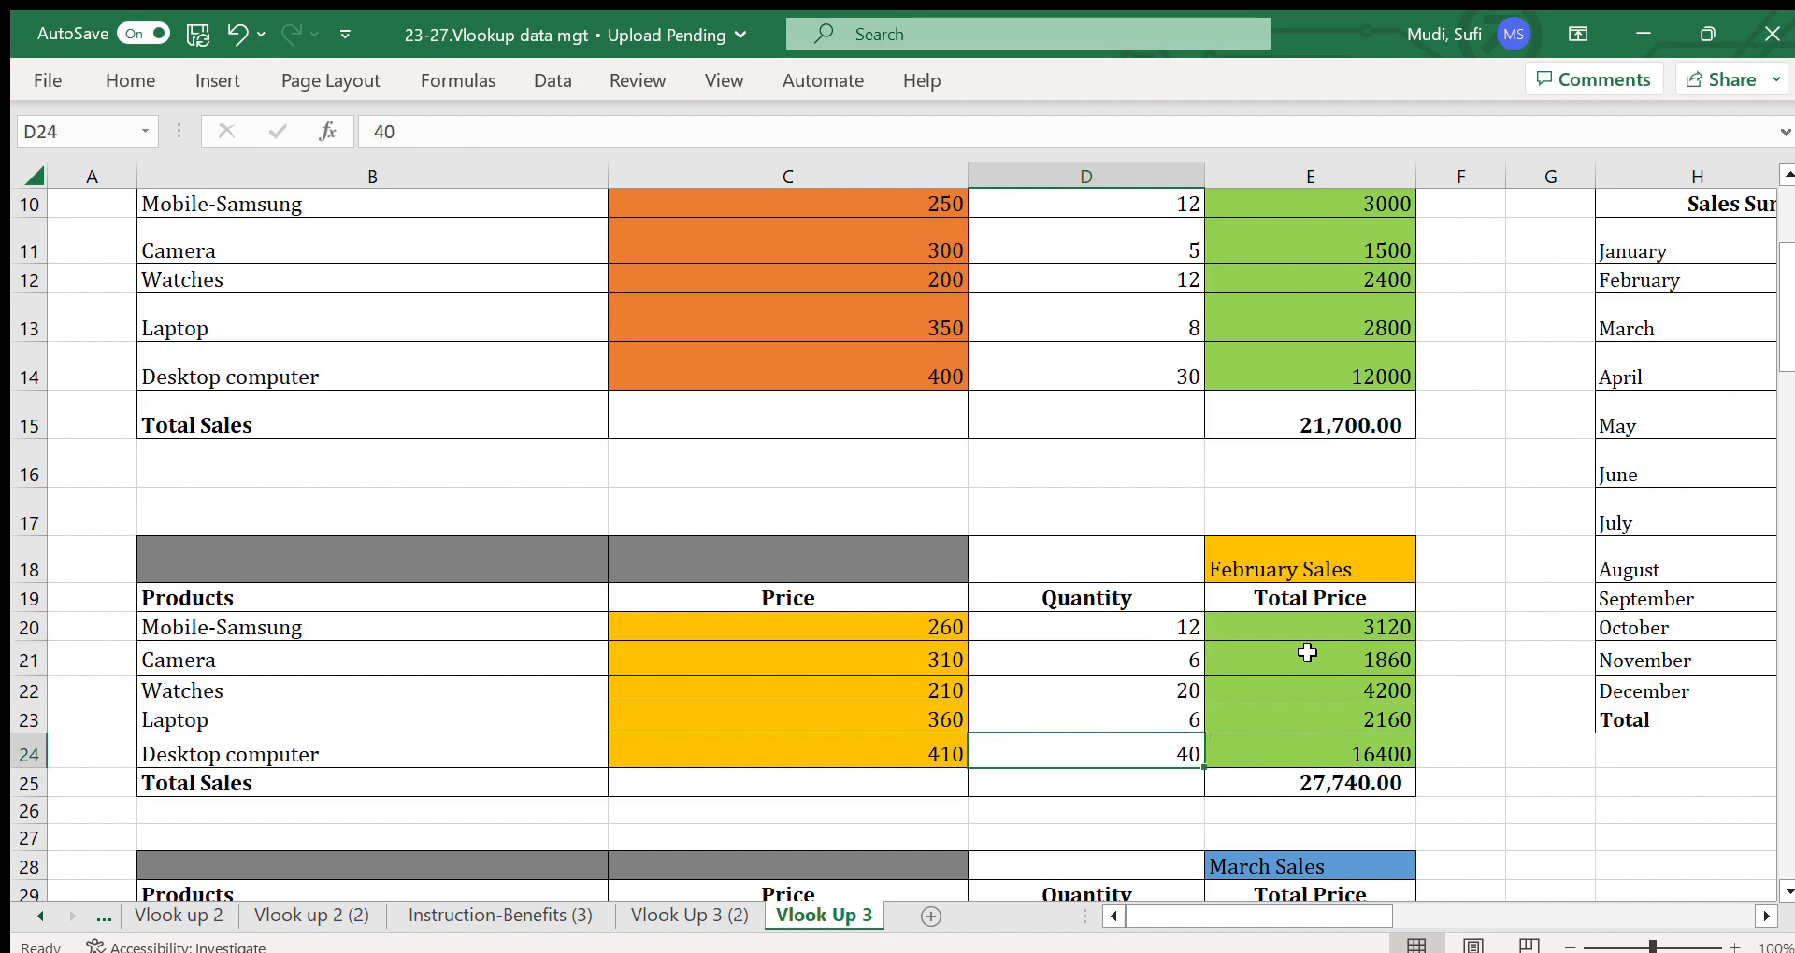
left_click(1309, 620)
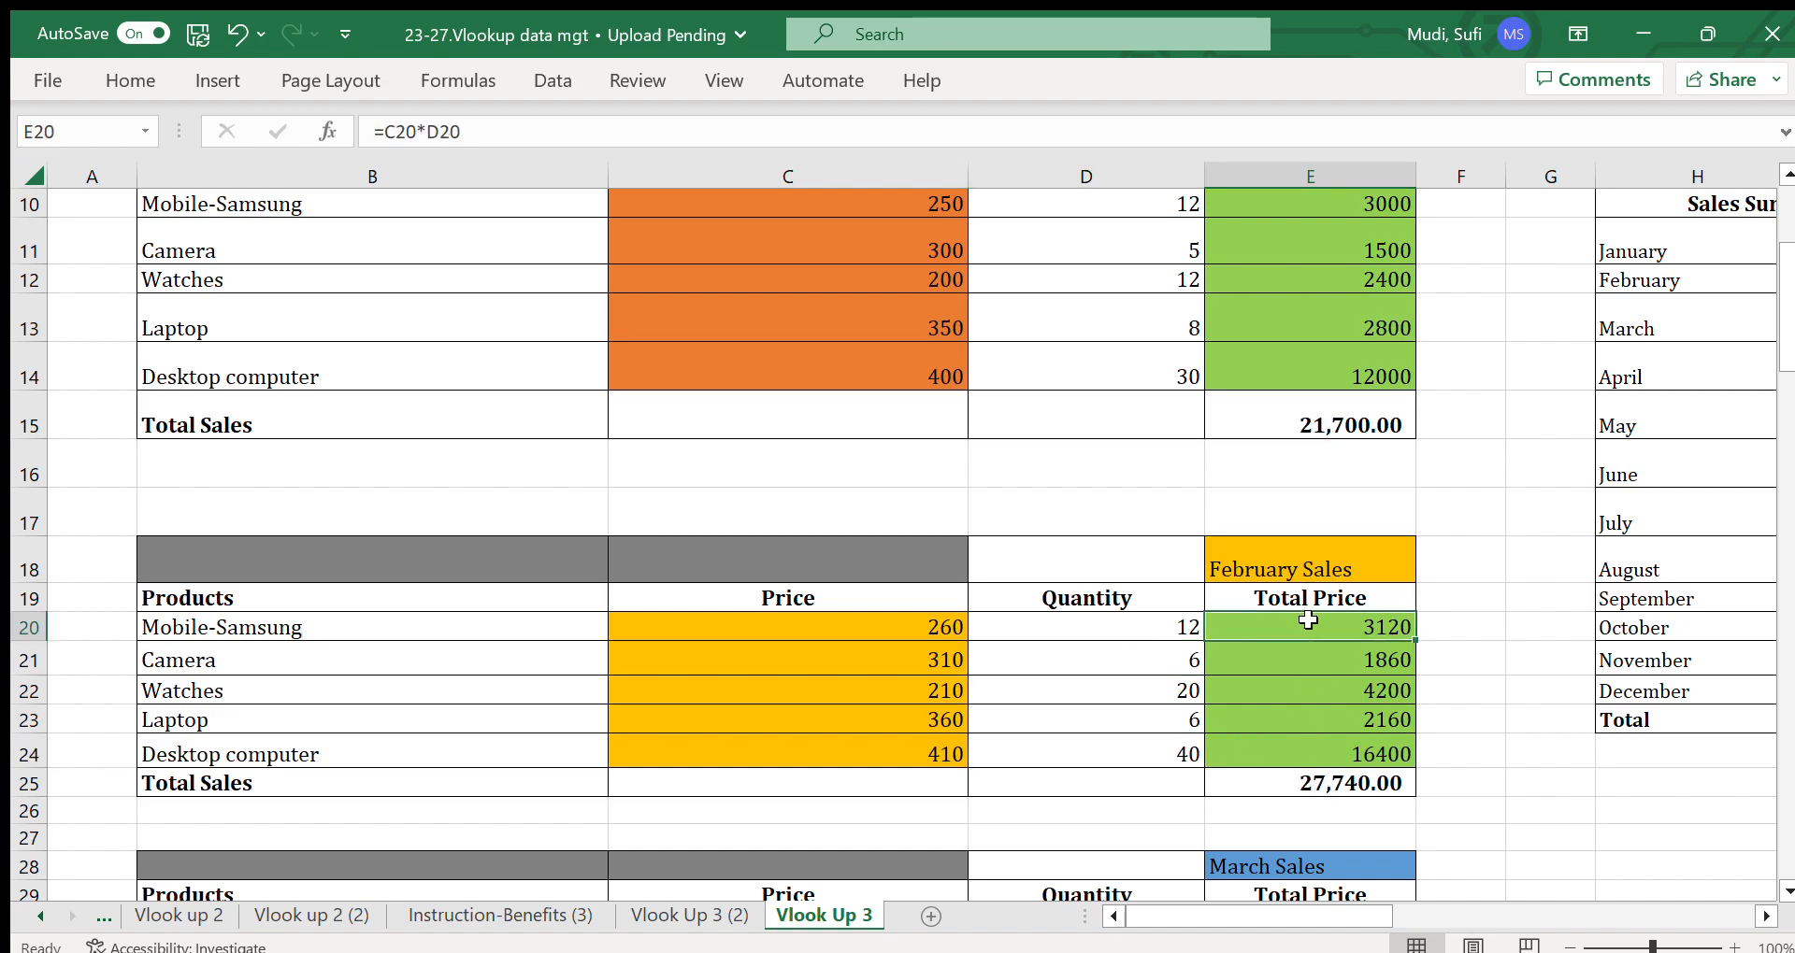
Check the February Total Sales formula in E25 against the product totals above it.
left_click(1296, 783)
left_click(1318, 624)
left_click(1288, 785)
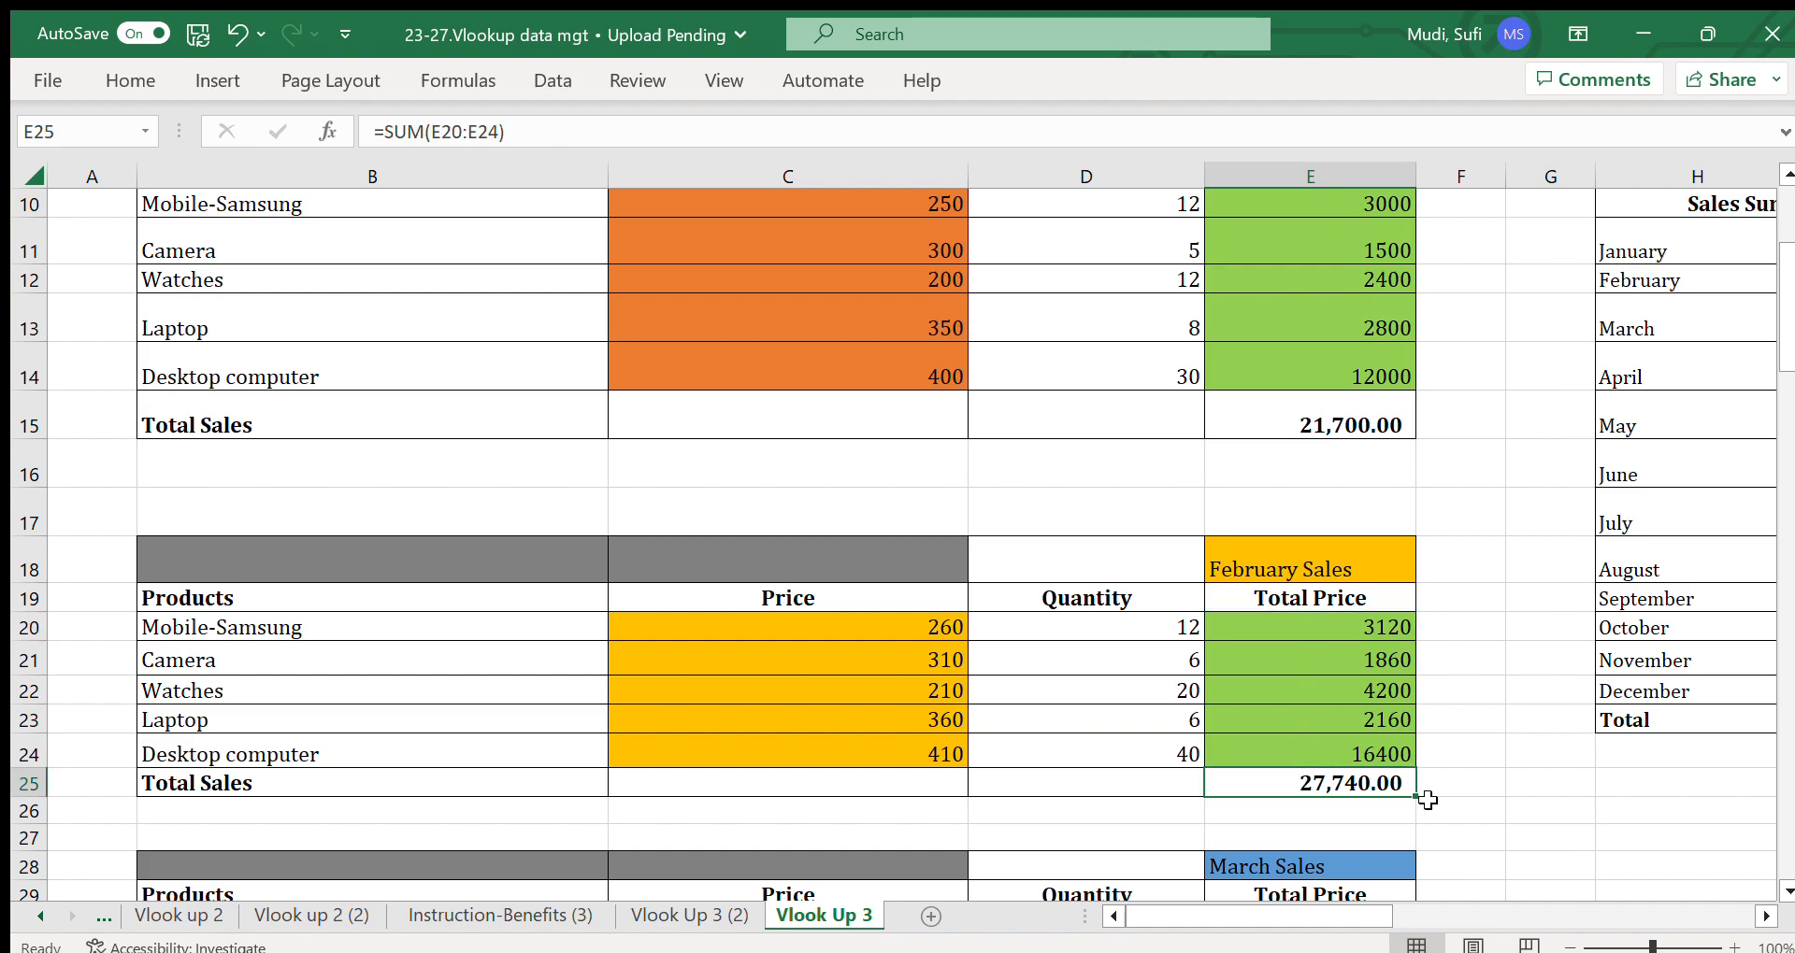
Examine the March Mobile-Samsung price formula in C30, including its lookup range and column number, and close it without editing.
left_click(1786, 890)
scroll(1786, 890, "down", 2)
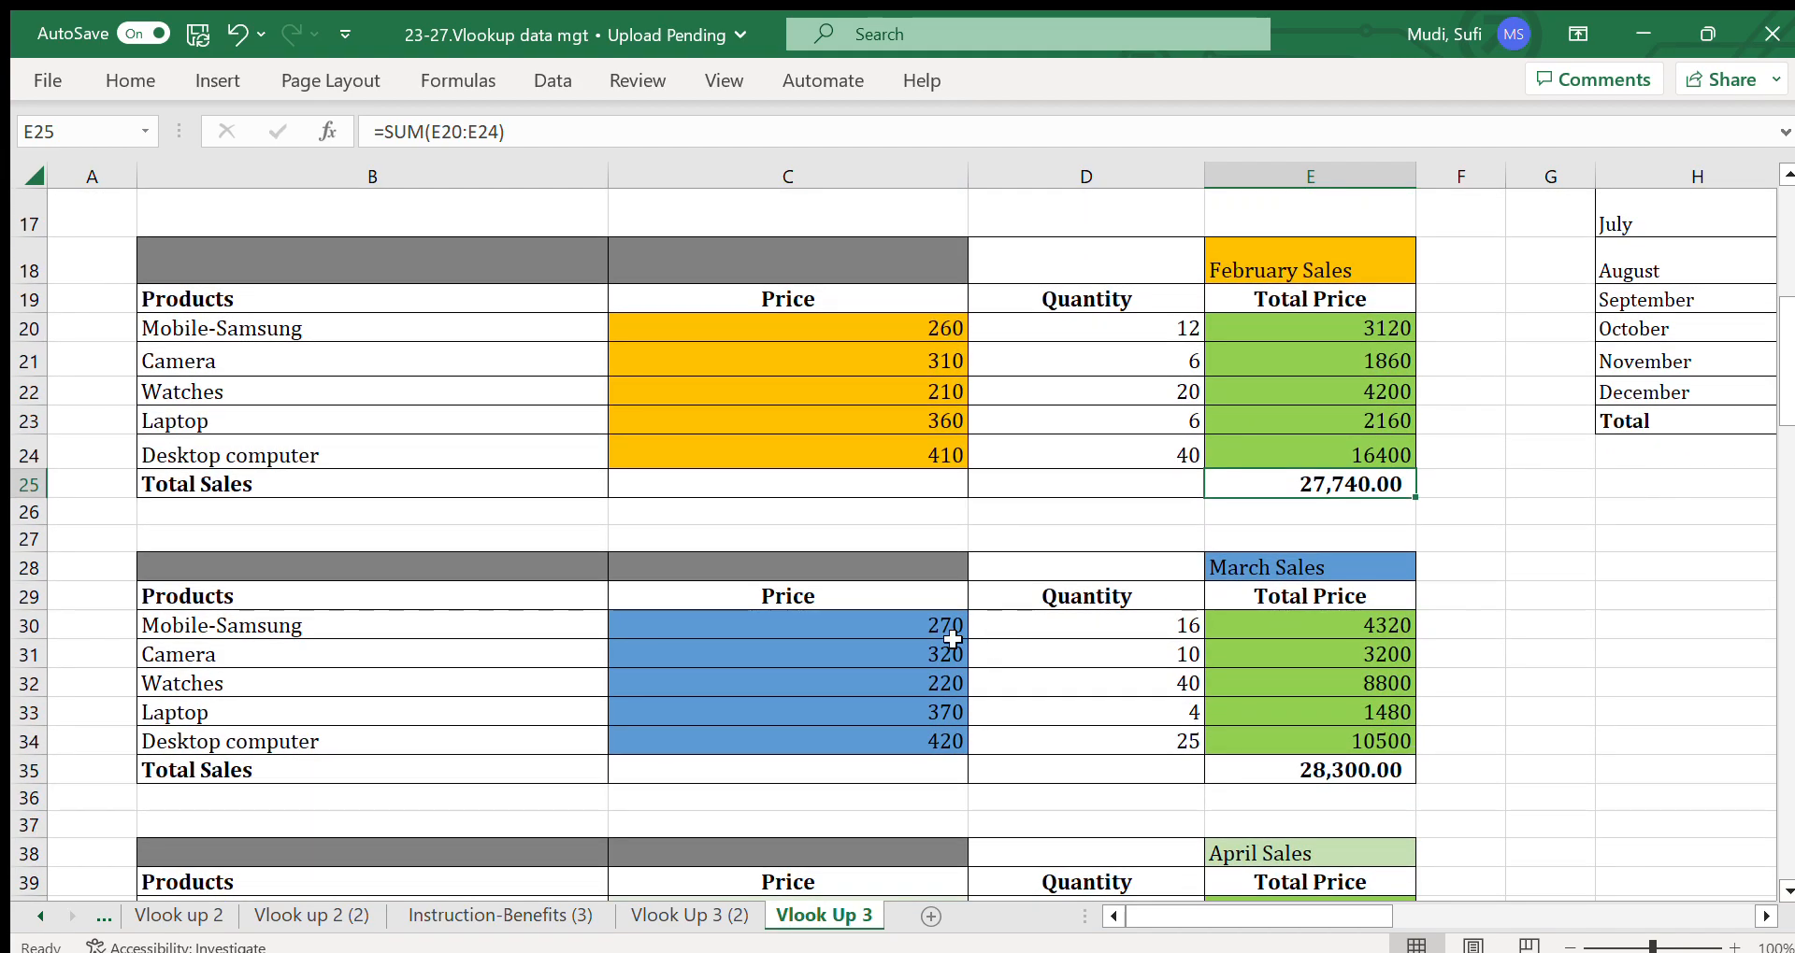
double_click(905, 628)
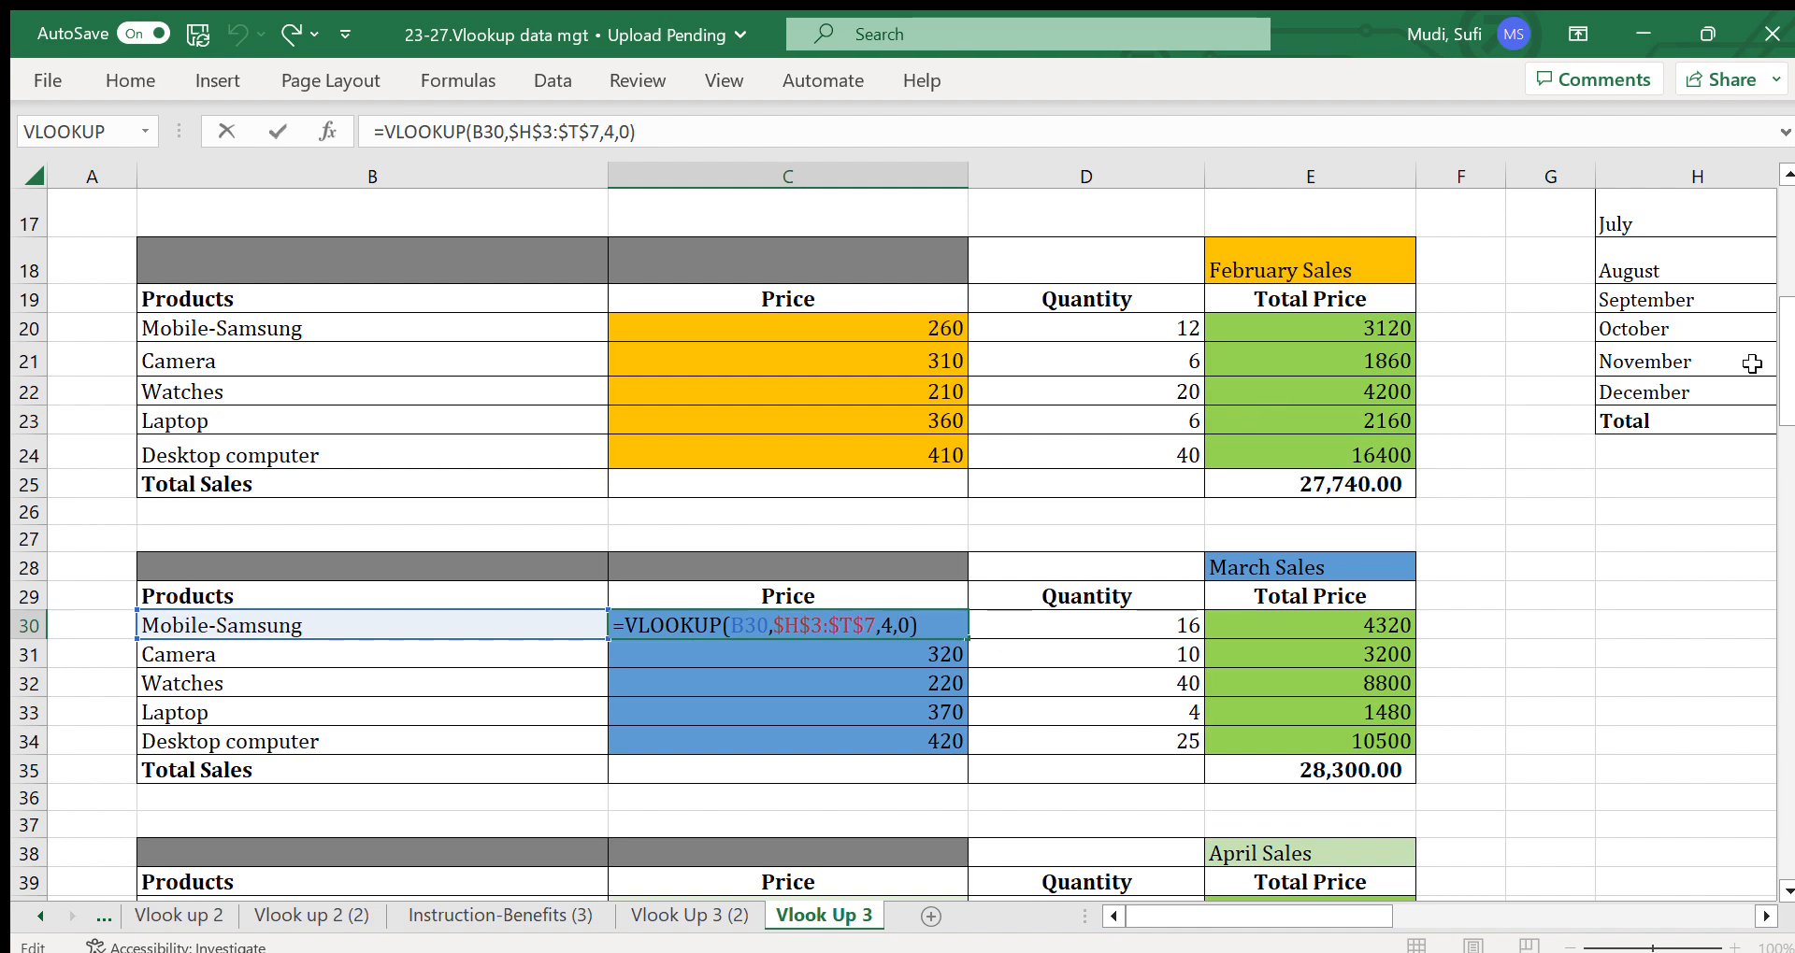
left_click_drag(1782, 332, 1781, 331)
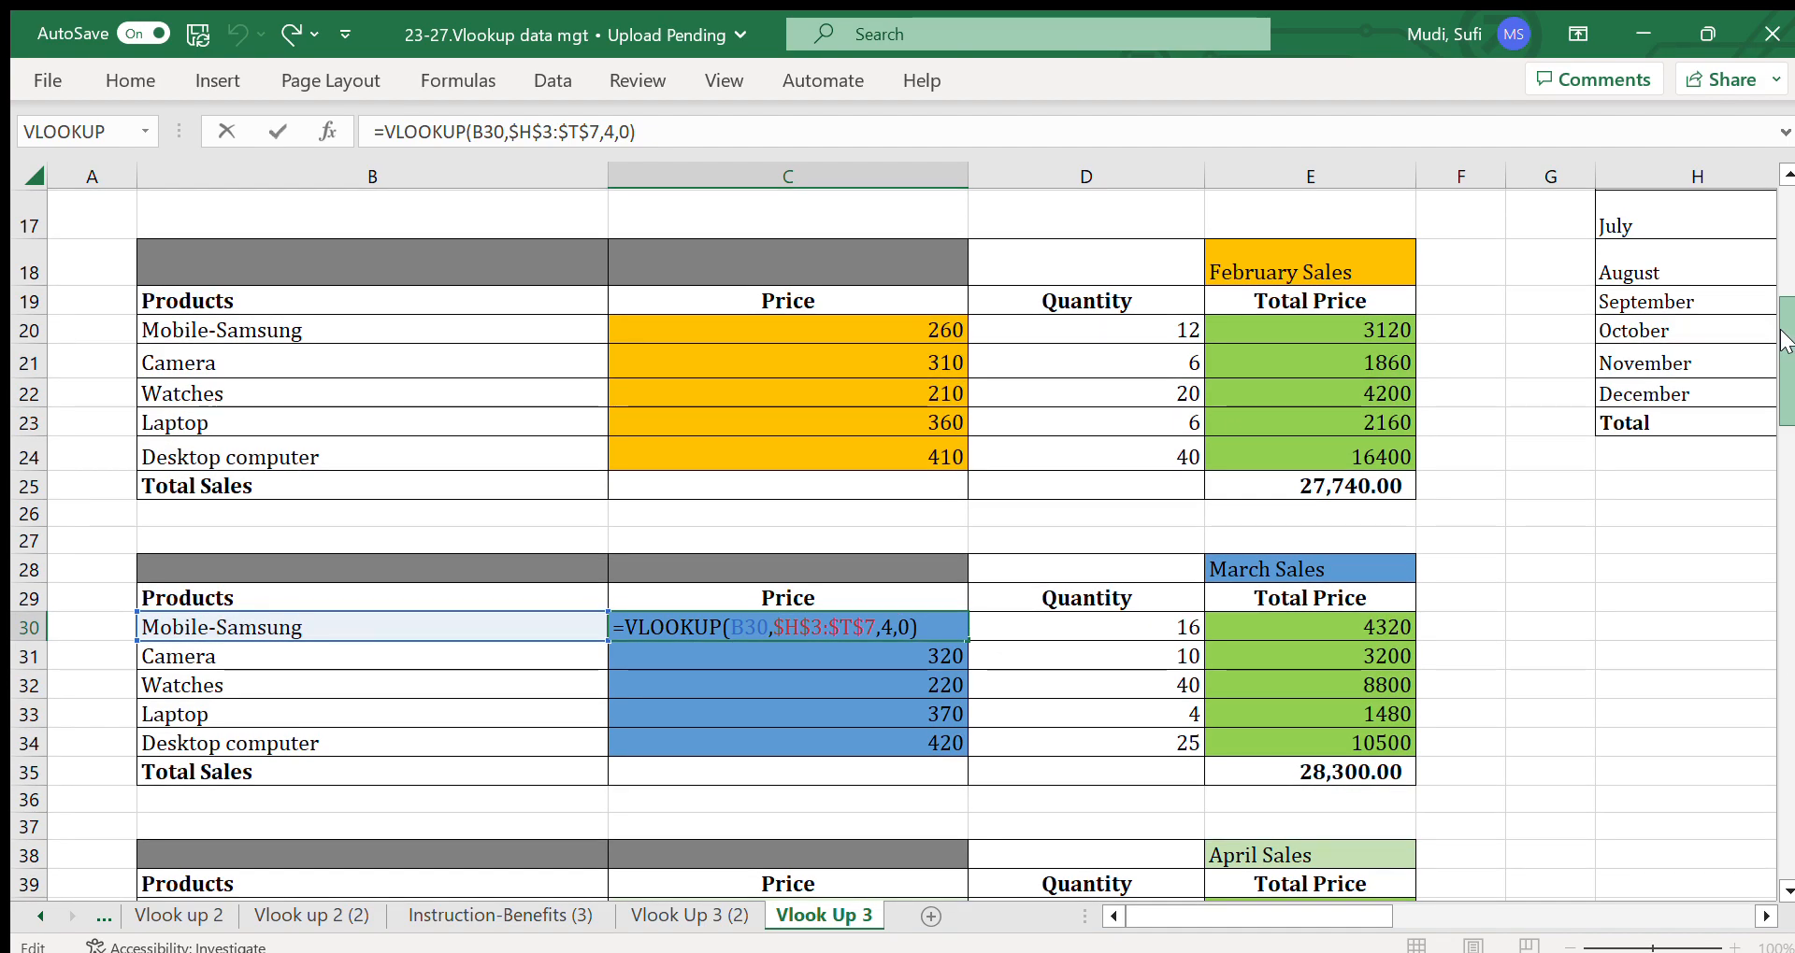
mouse_move(1781, 331)
left_mouse_down()
mouse_move(1783, 274)
mouse_move(1782, 343)
left_mouse_up()
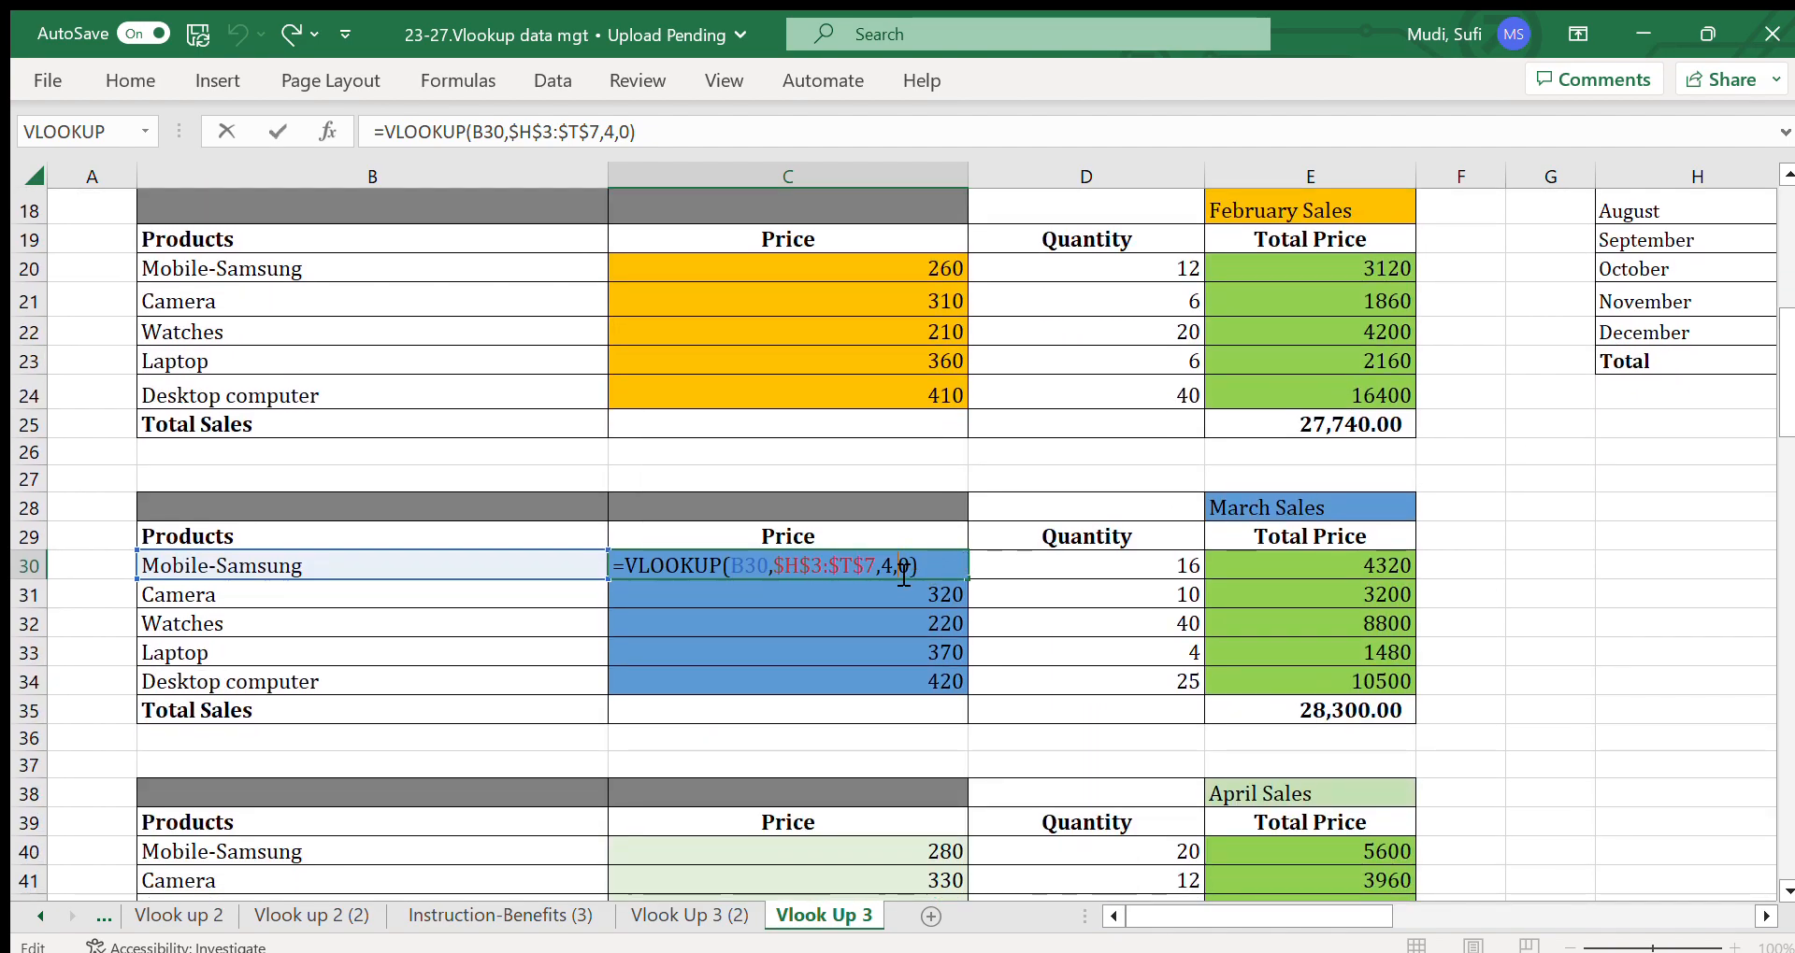
key("Return")
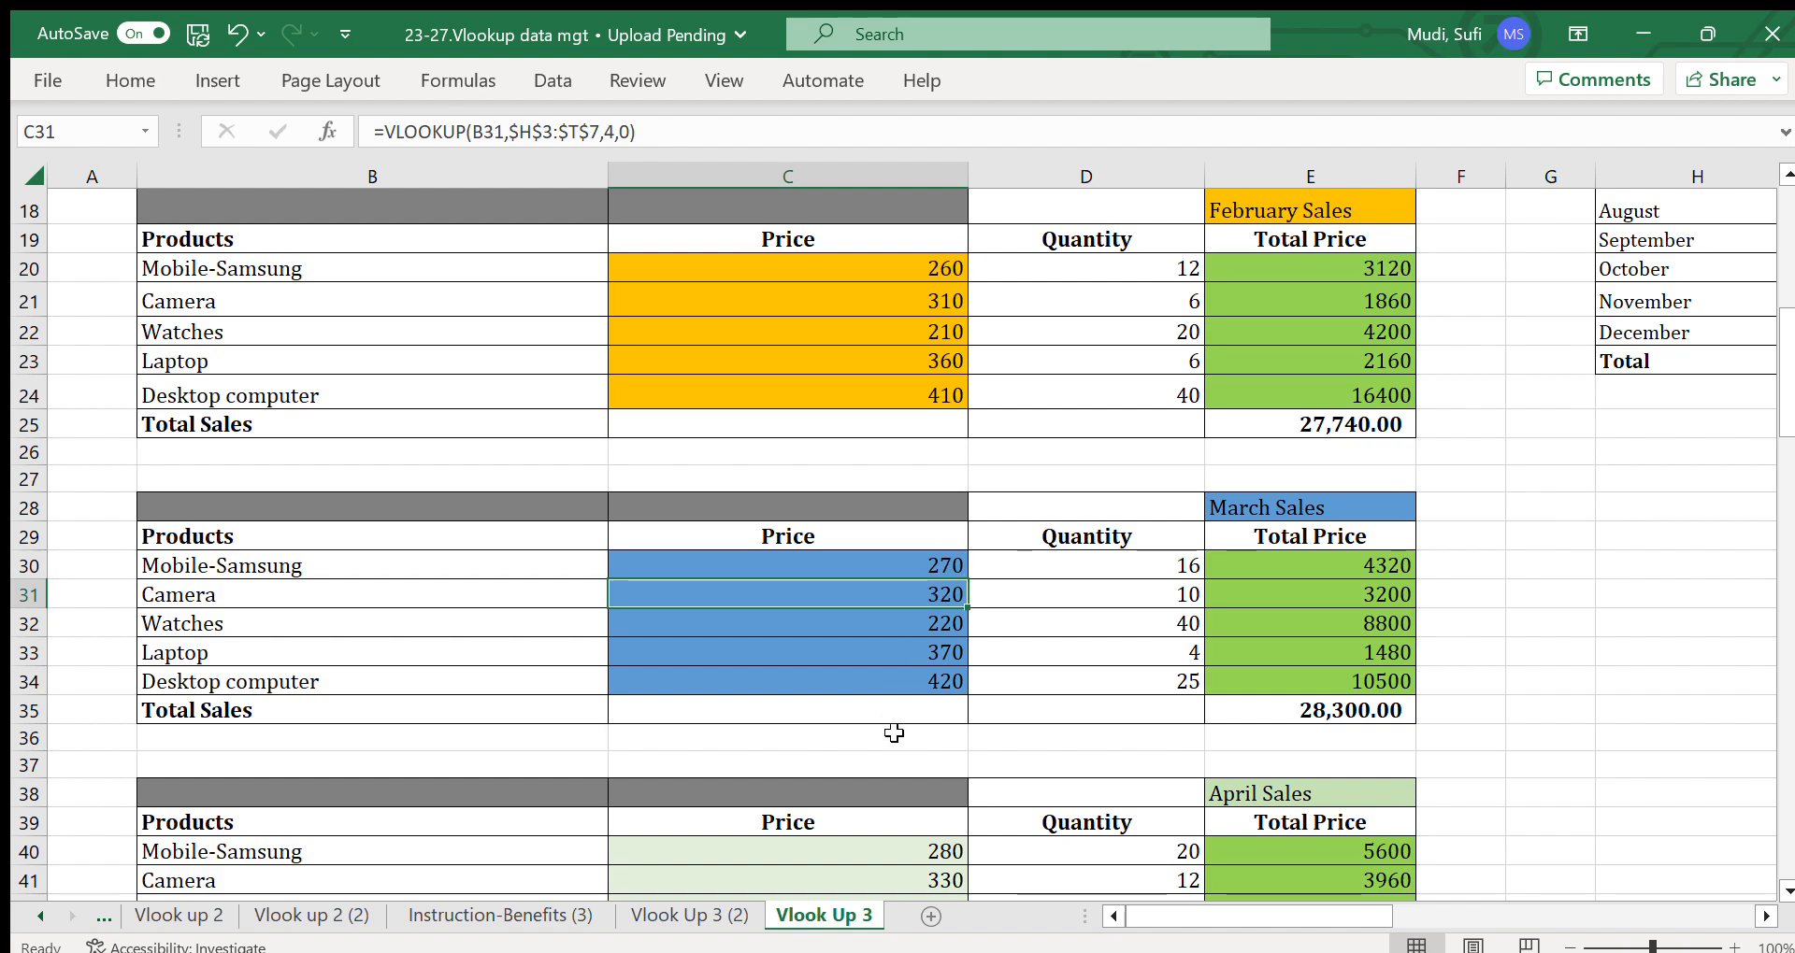
Check the March Mobile-Samsung quantity in D30 and the March Total Sales formula in E35.
left_click(1114, 573)
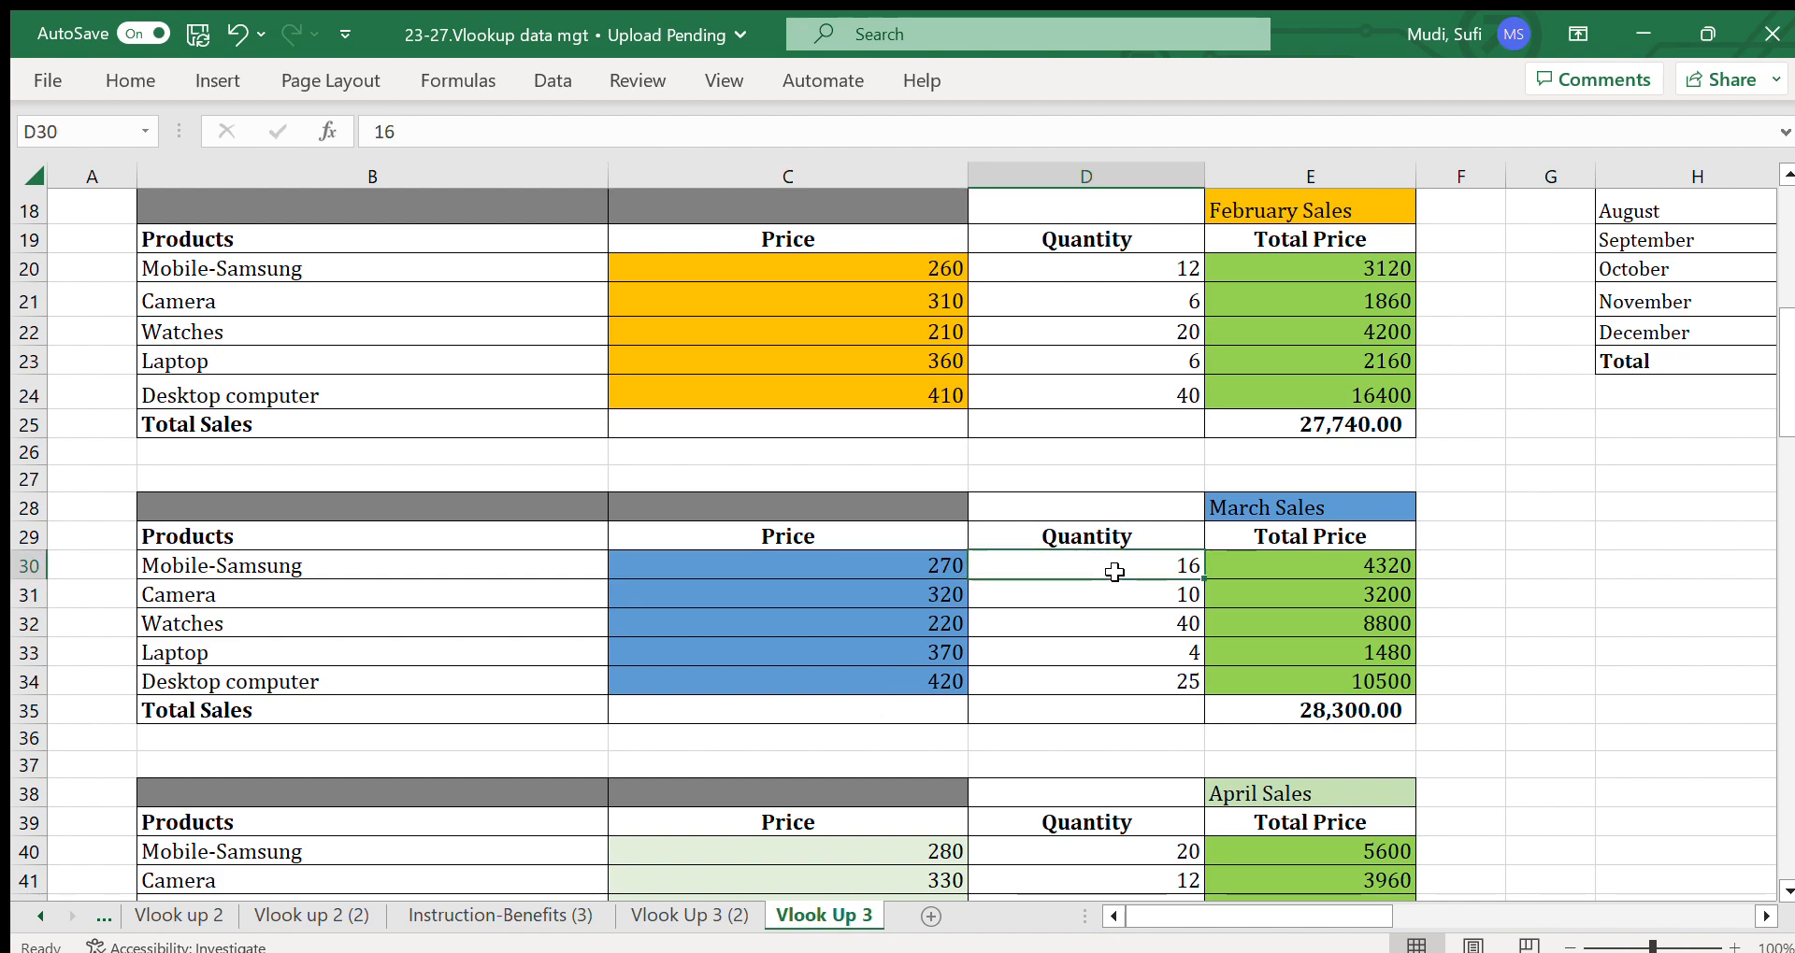
left_click(1296, 707)
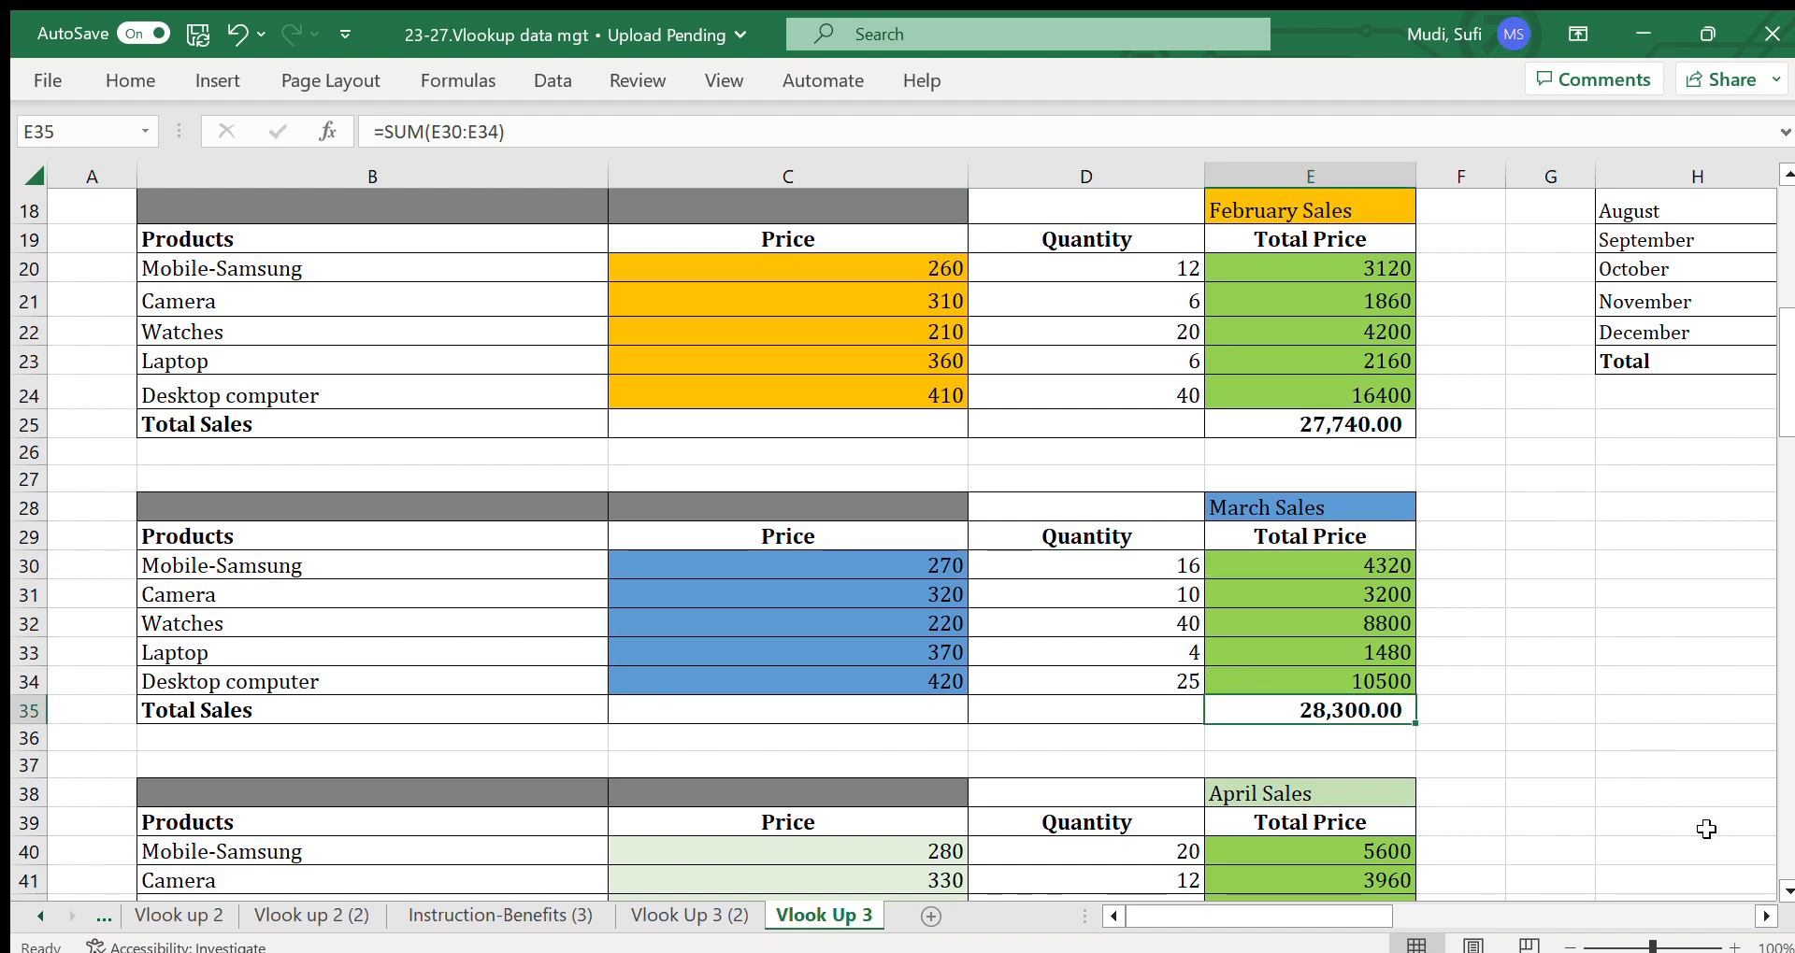
Examine the April Mobile-Samsung price formula in C40 and its lookup range in the price table, and close it without editing.
left_click(1787, 890)
scroll(1786, 890, "down", 2)
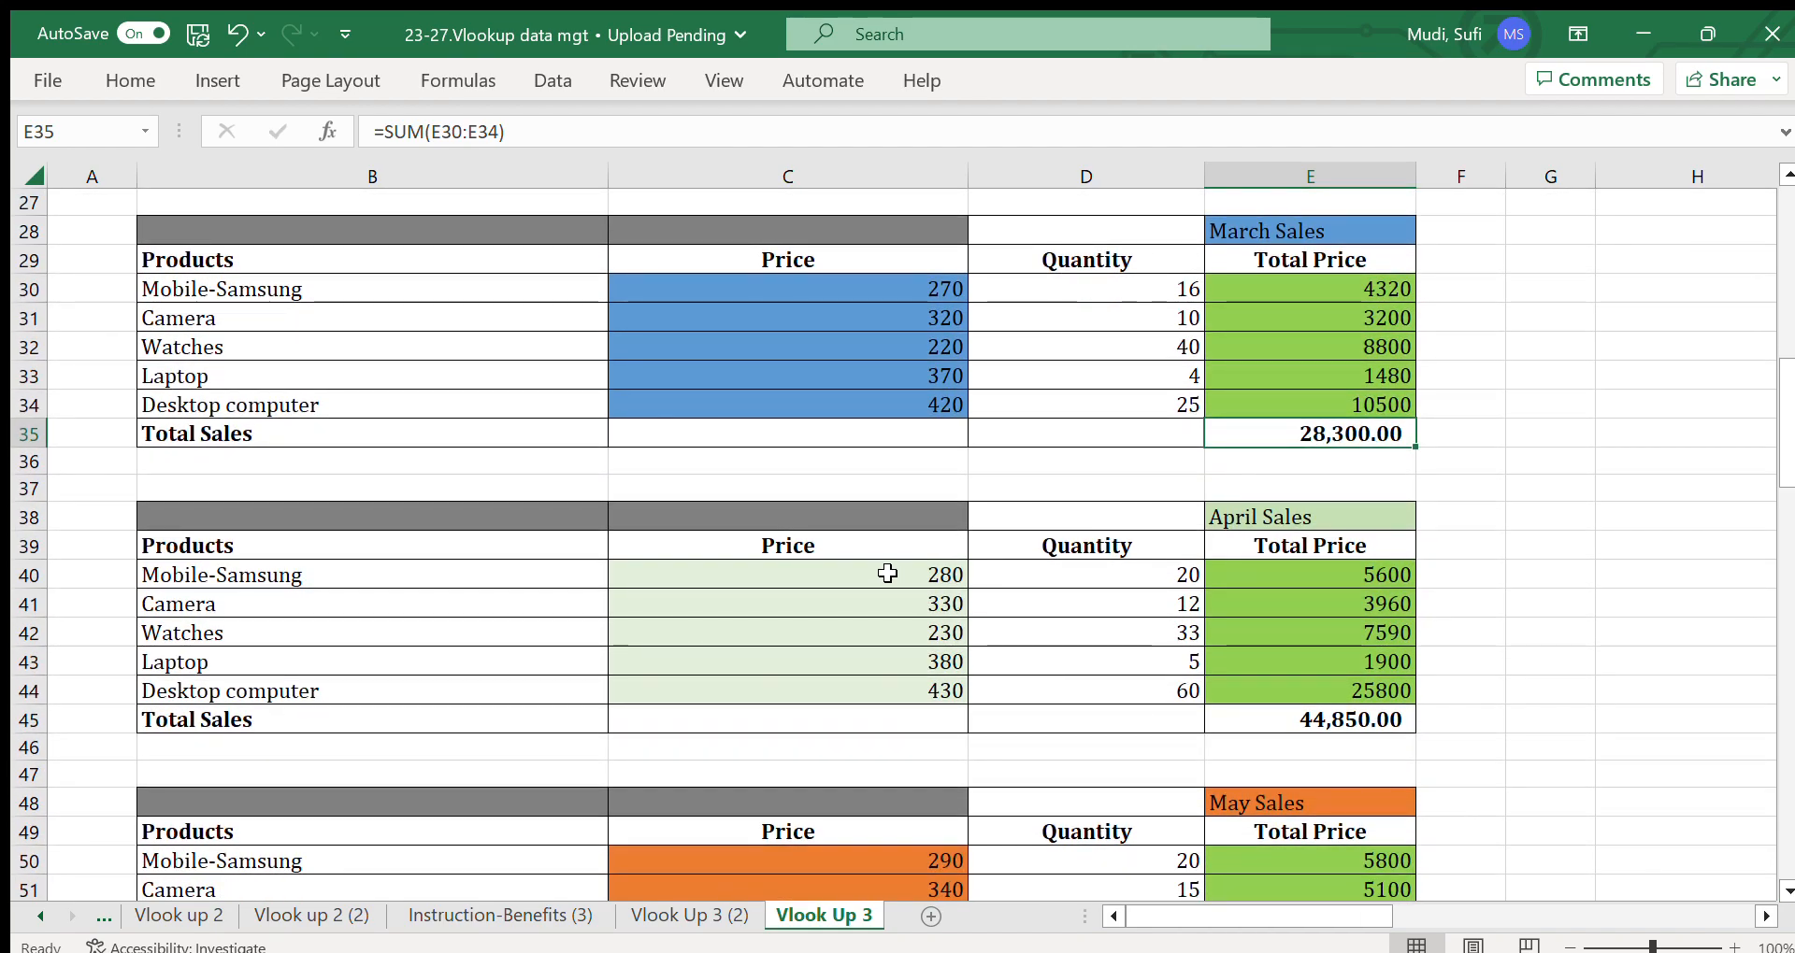
double_click(893, 575)
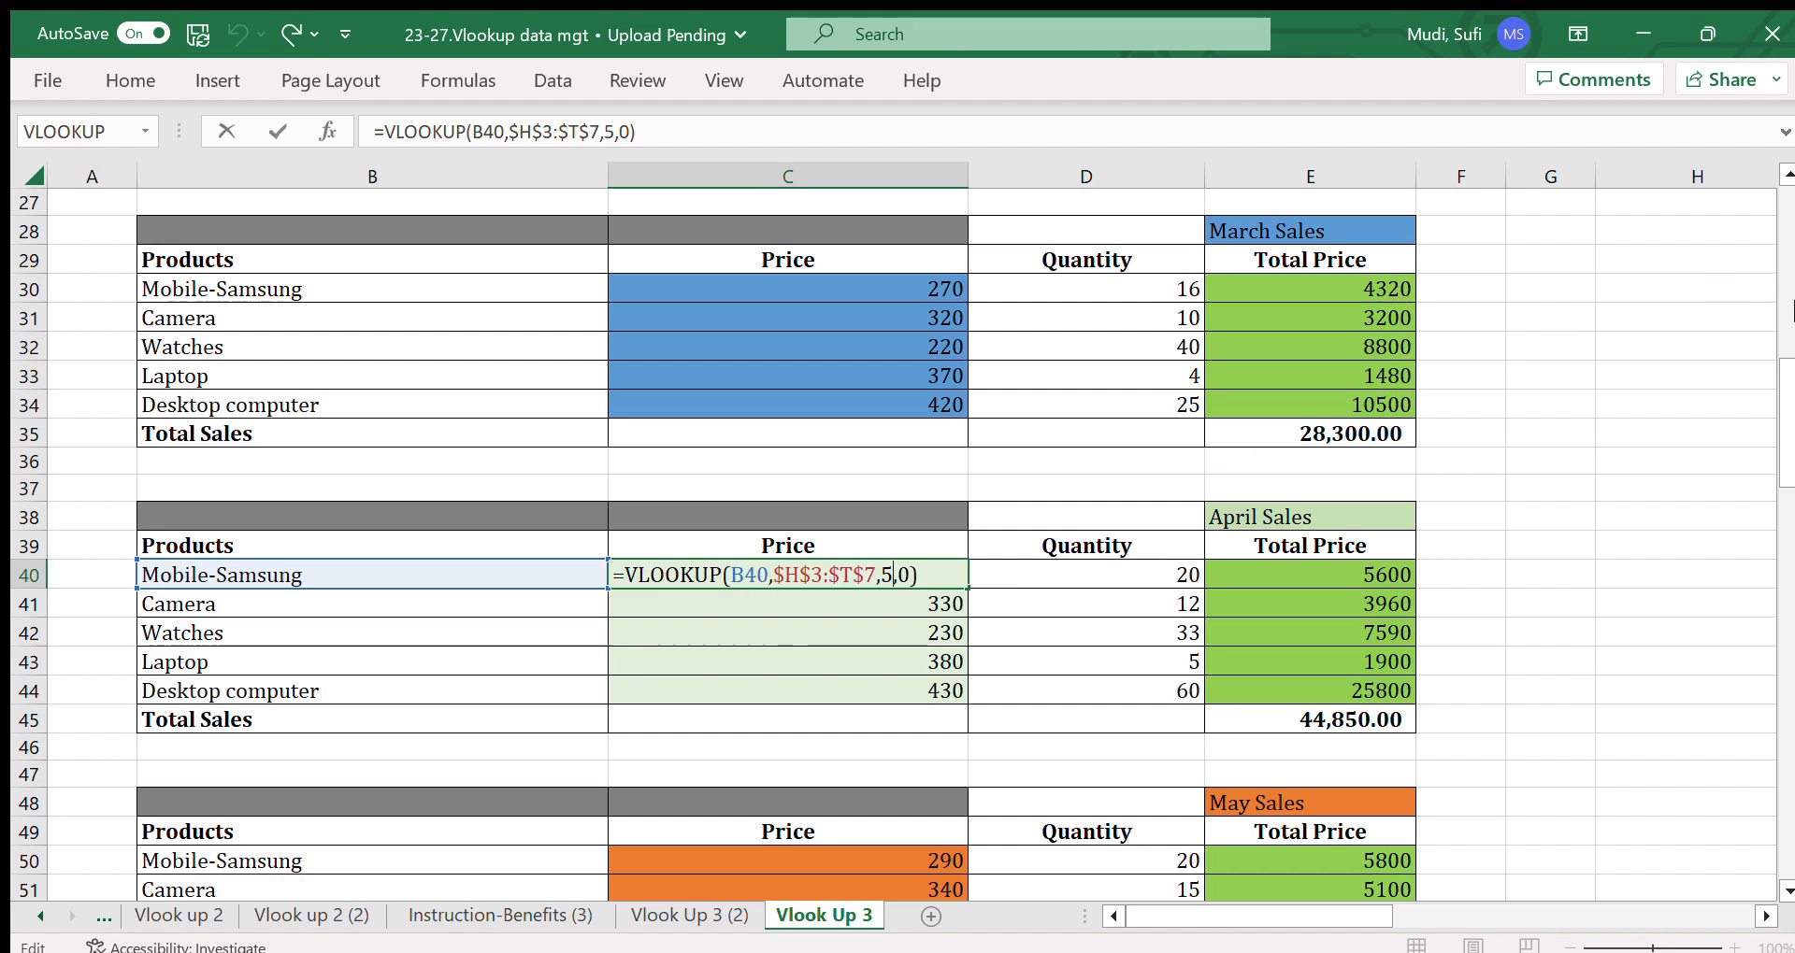
scroll(1786, 393, "up", 9)
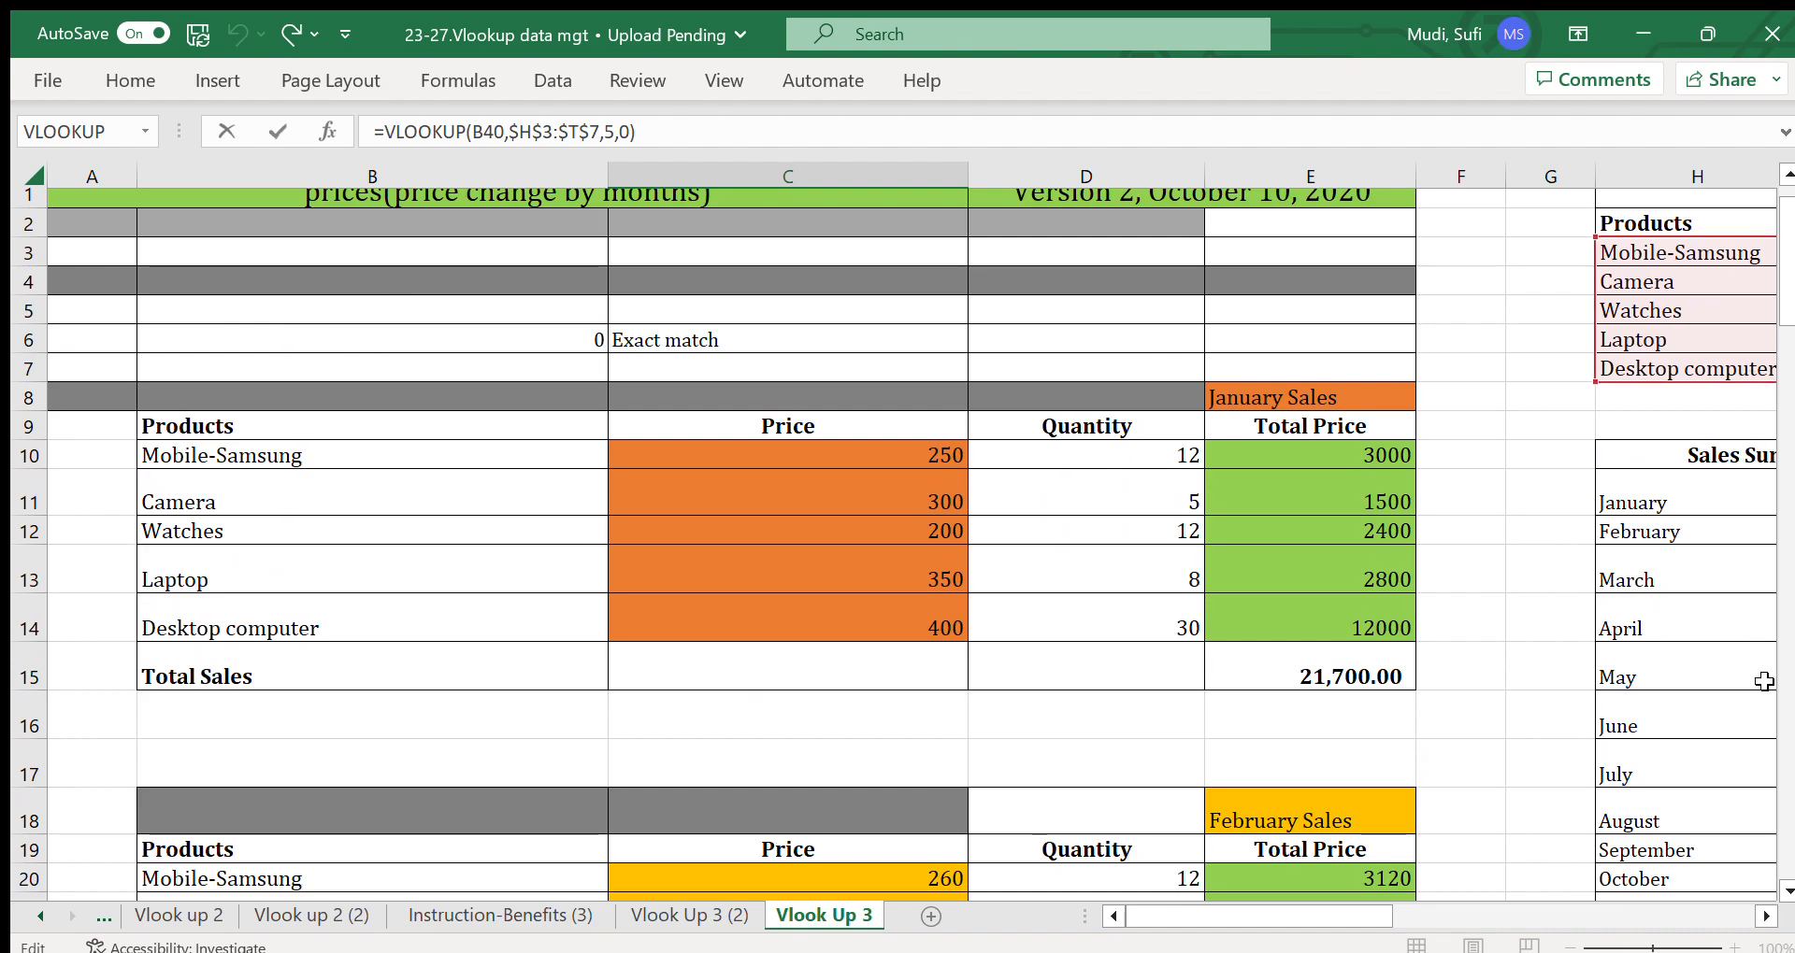
left_click(1786, 891)
left_click(1786, 891)
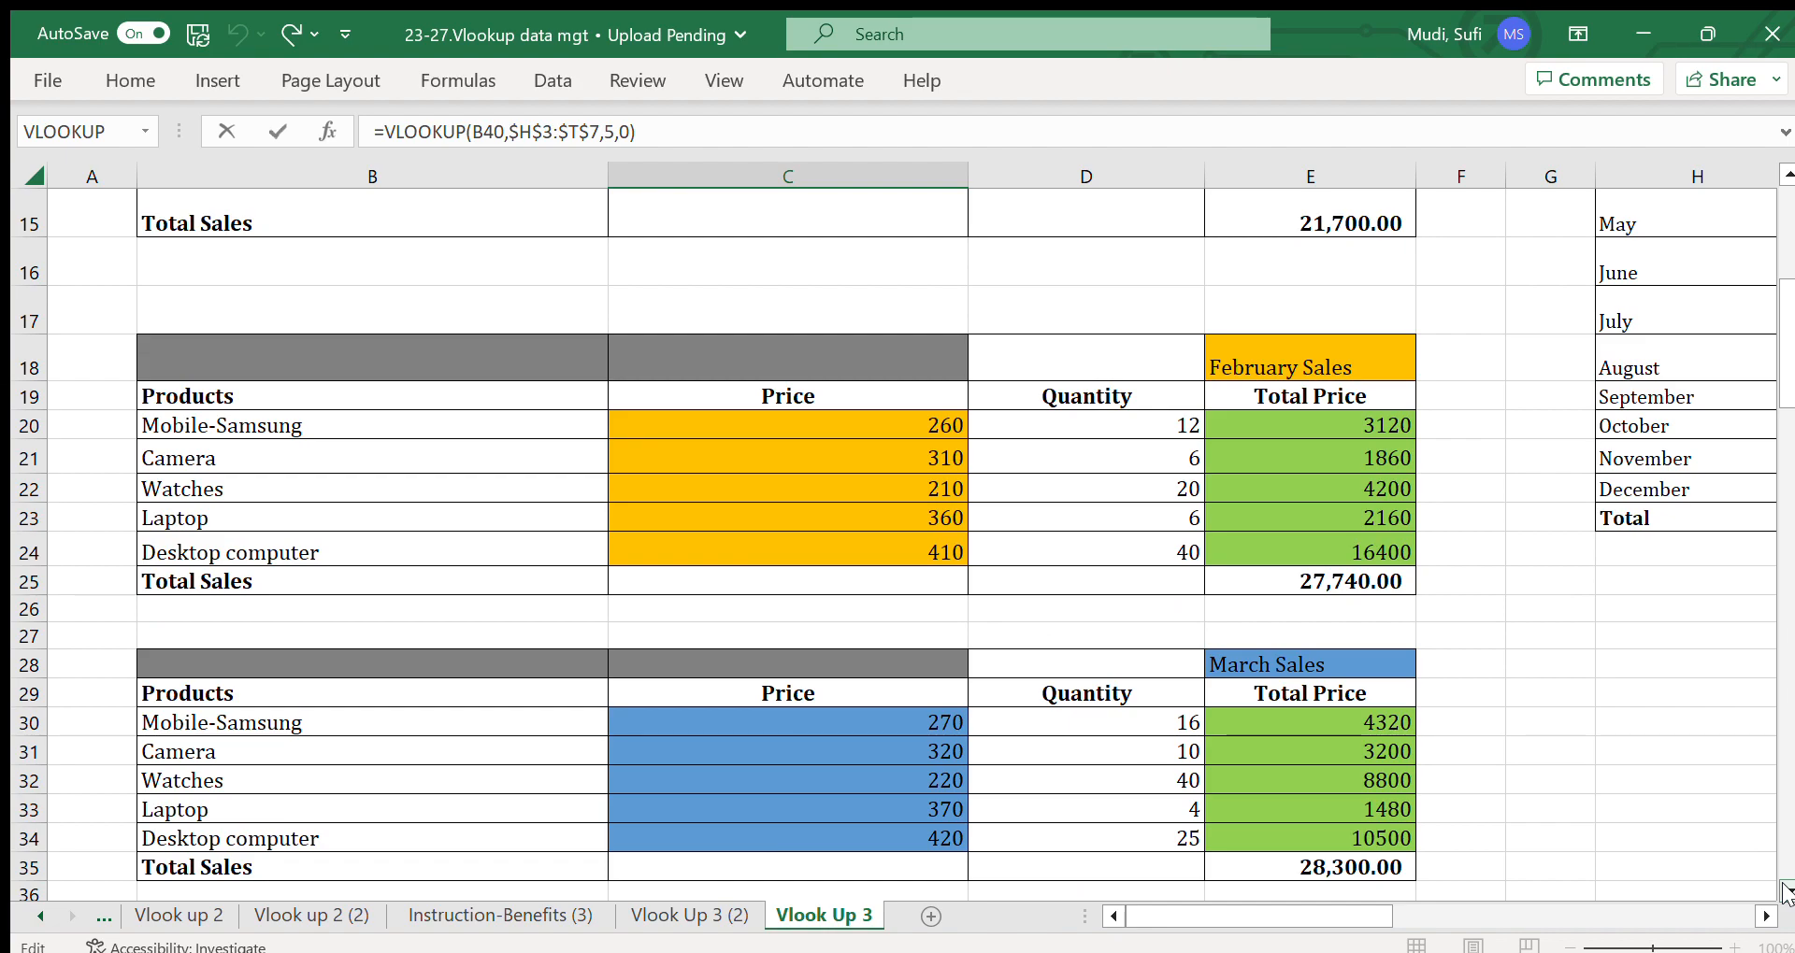
left_click(1785, 891)
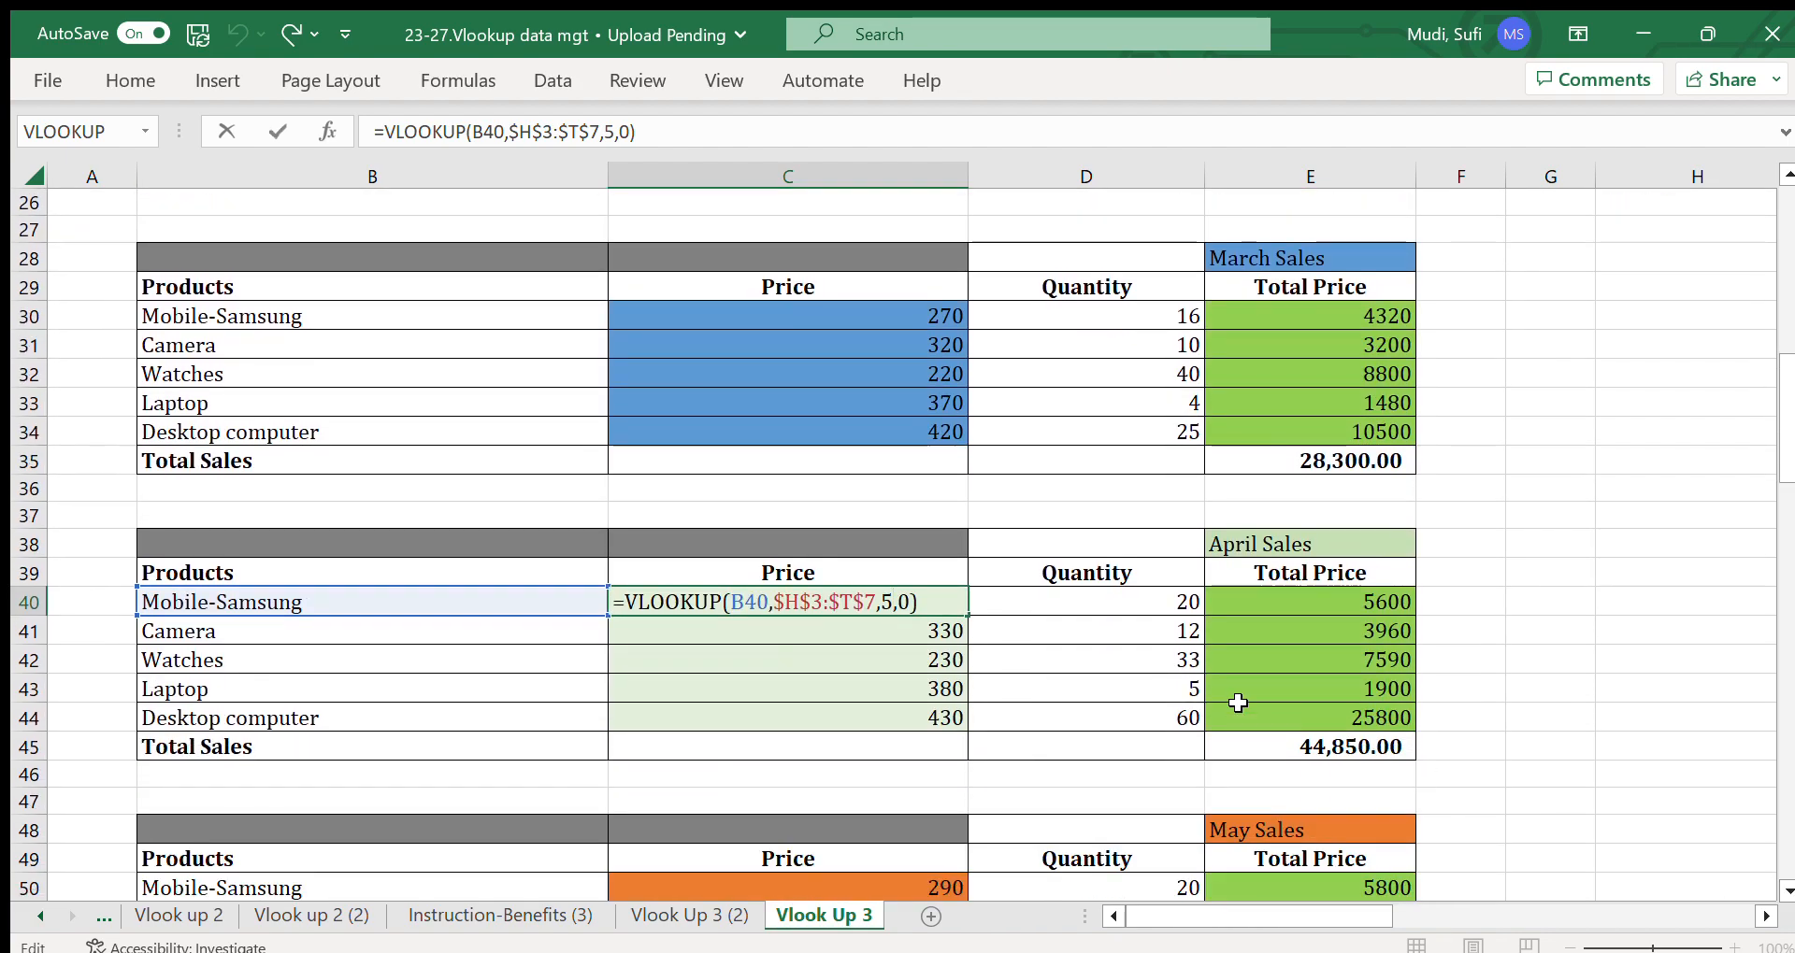
left_click(890, 605)
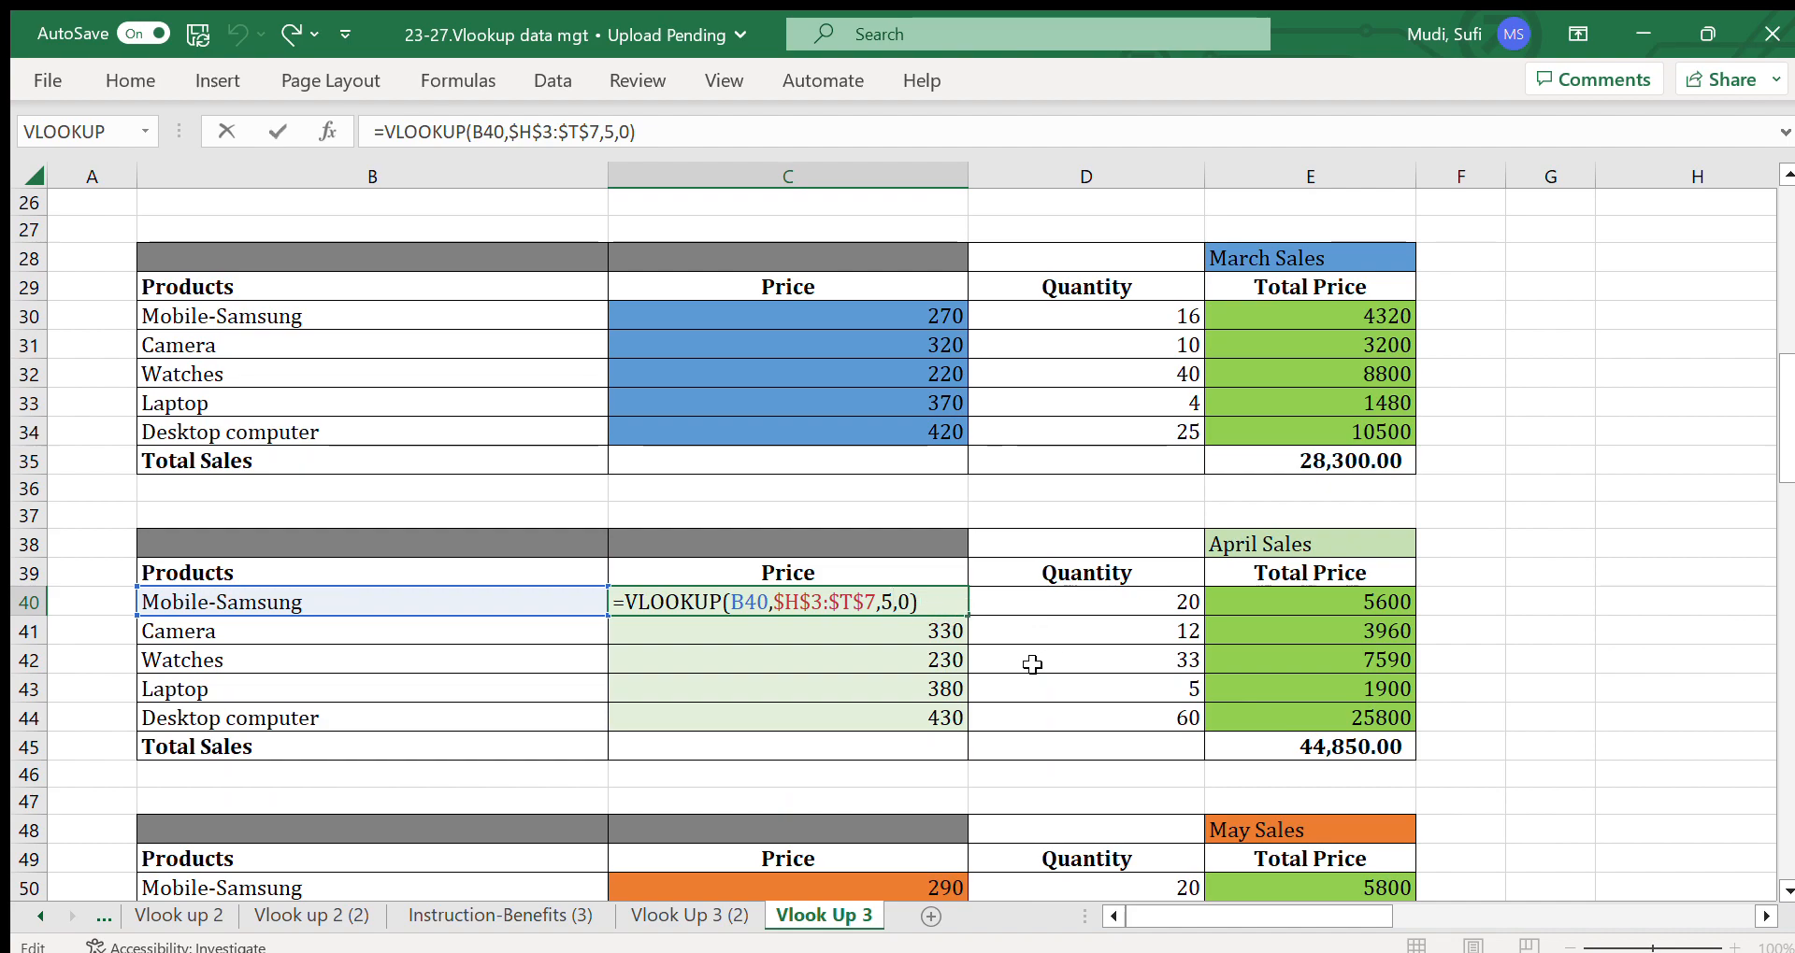
key("Return")
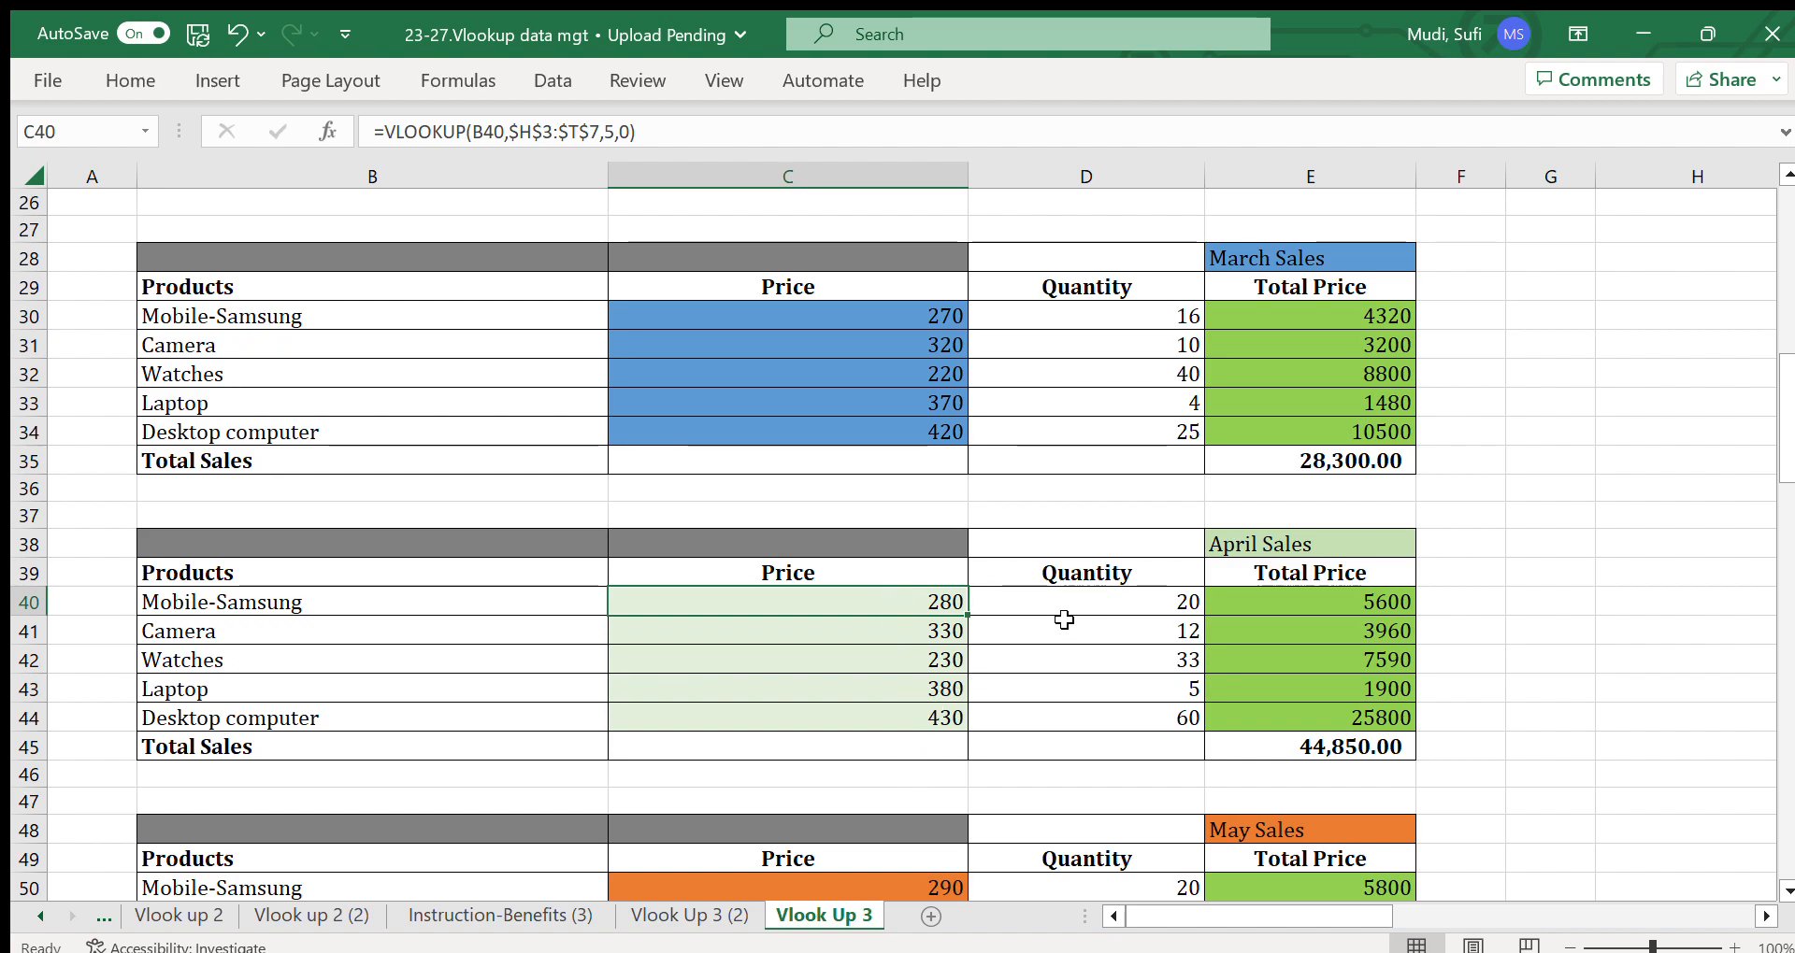
Review the April quantities from D40 to D44 and check the April Total Sales formula in E45.
left_click(1112, 594)
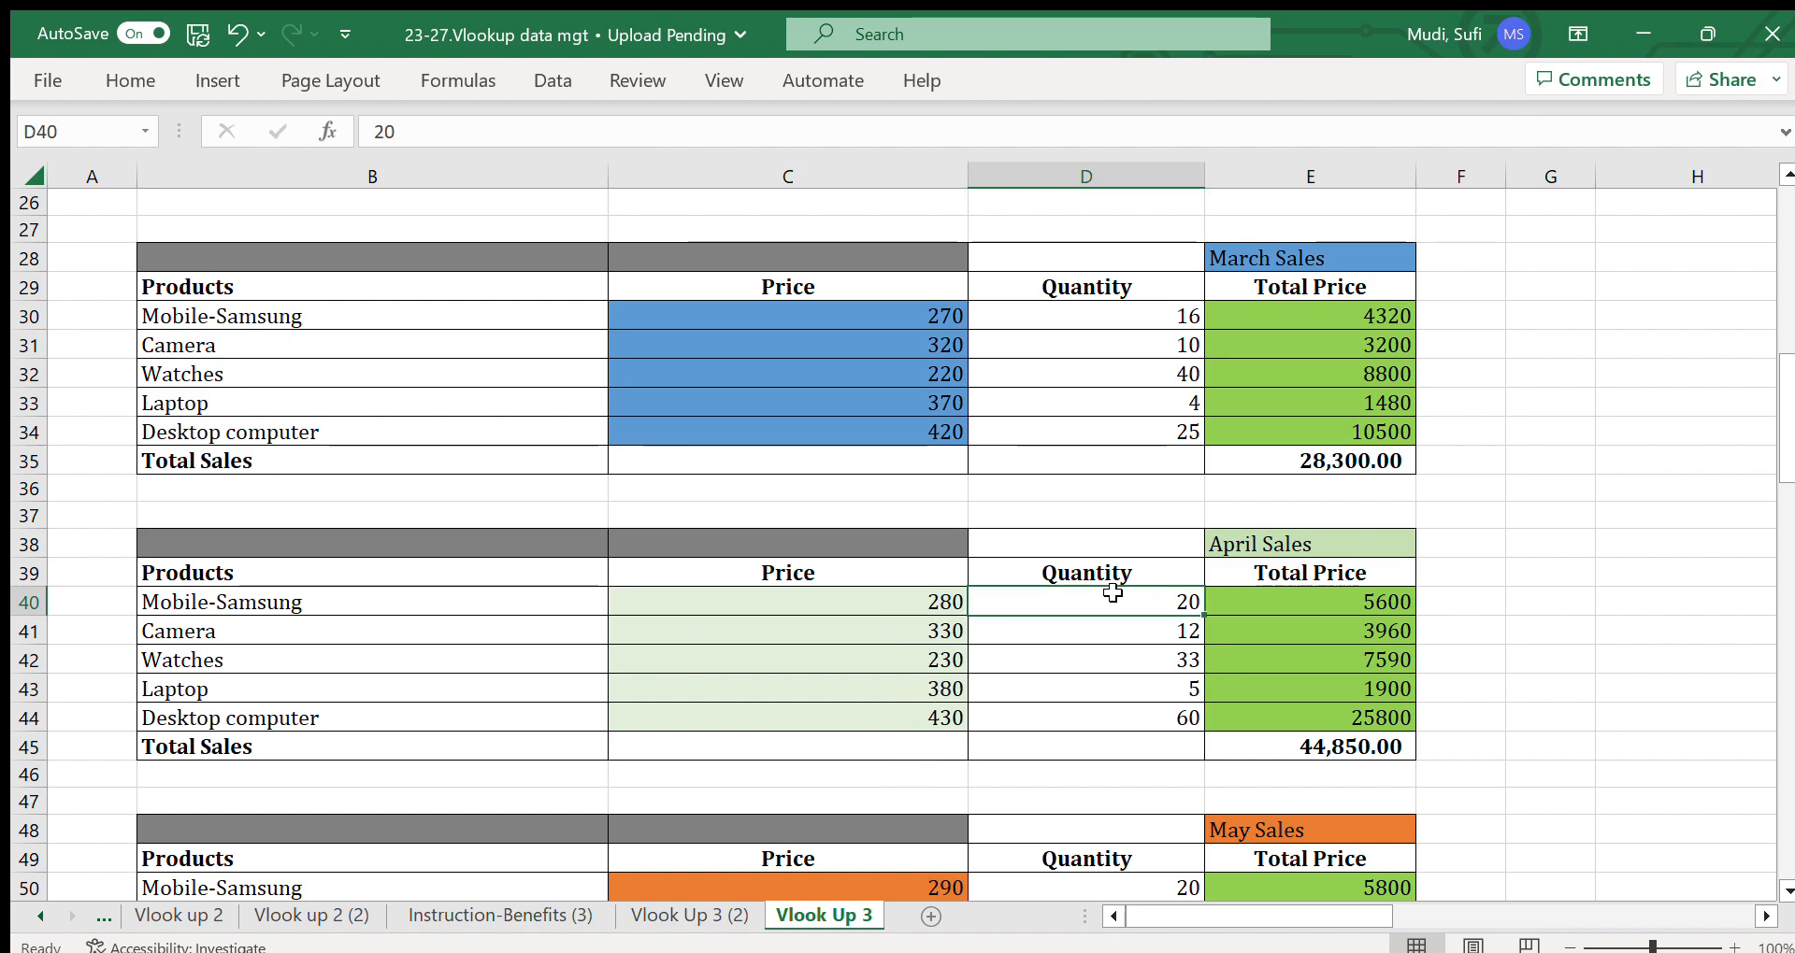
left_click(1121, 716)
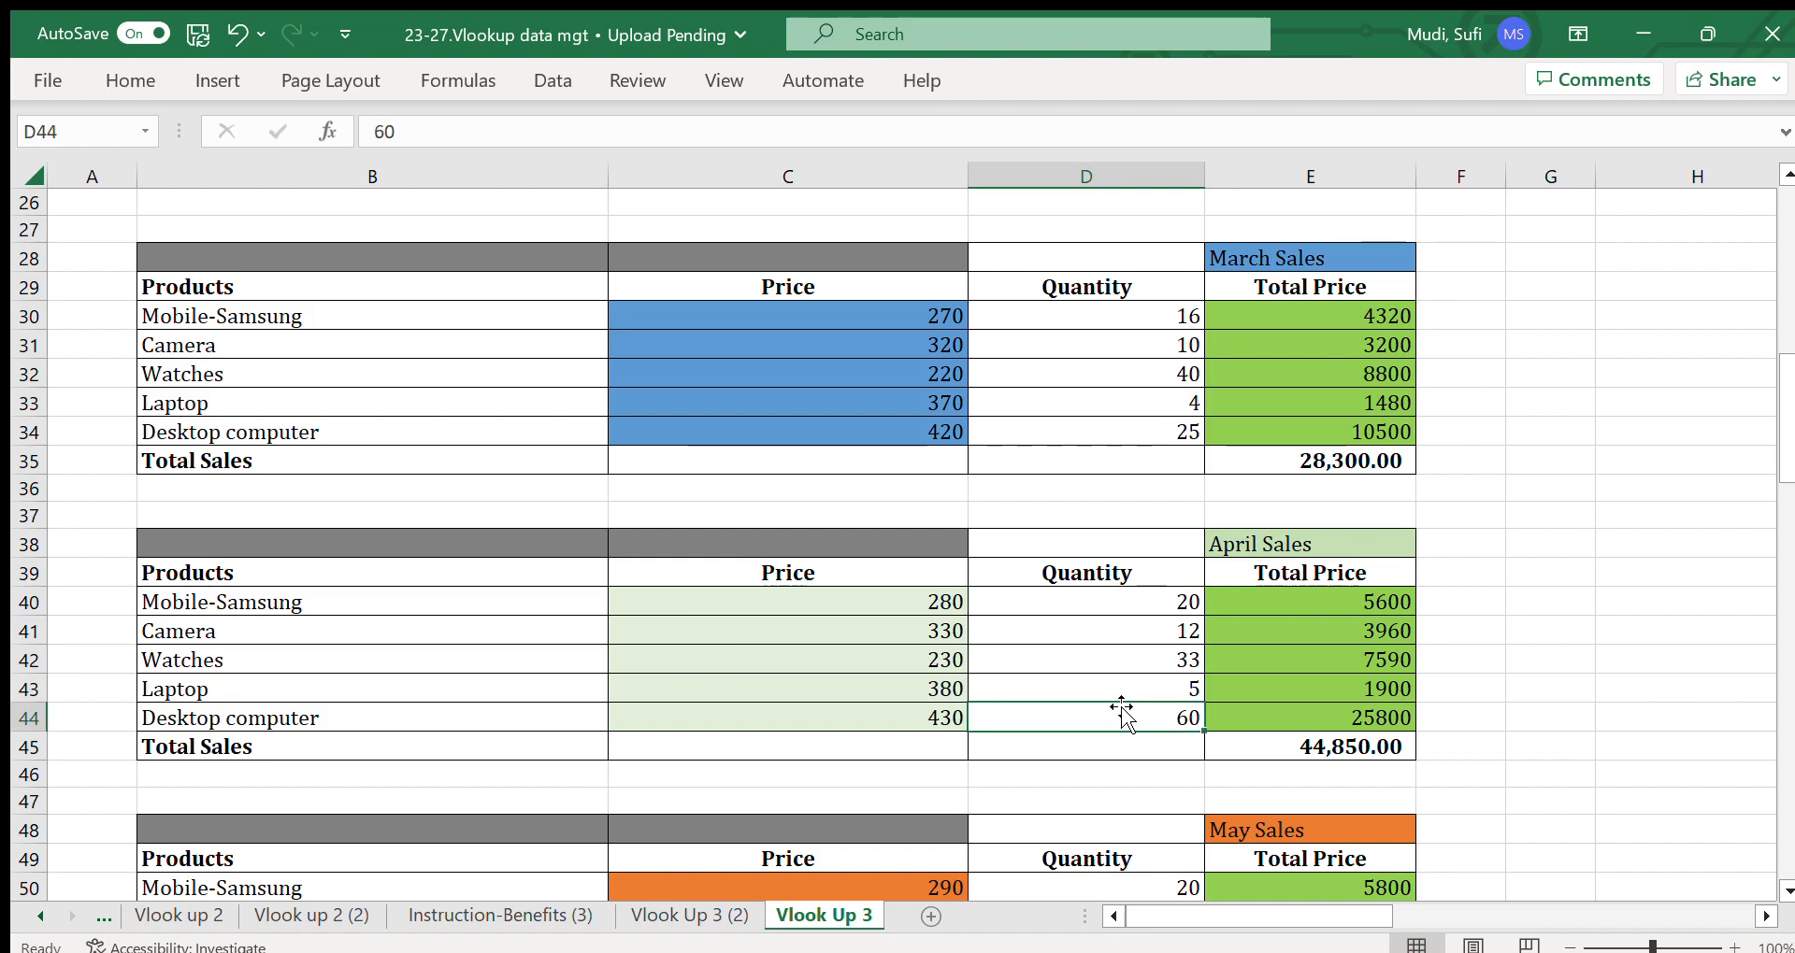
left_click(1331, 744)
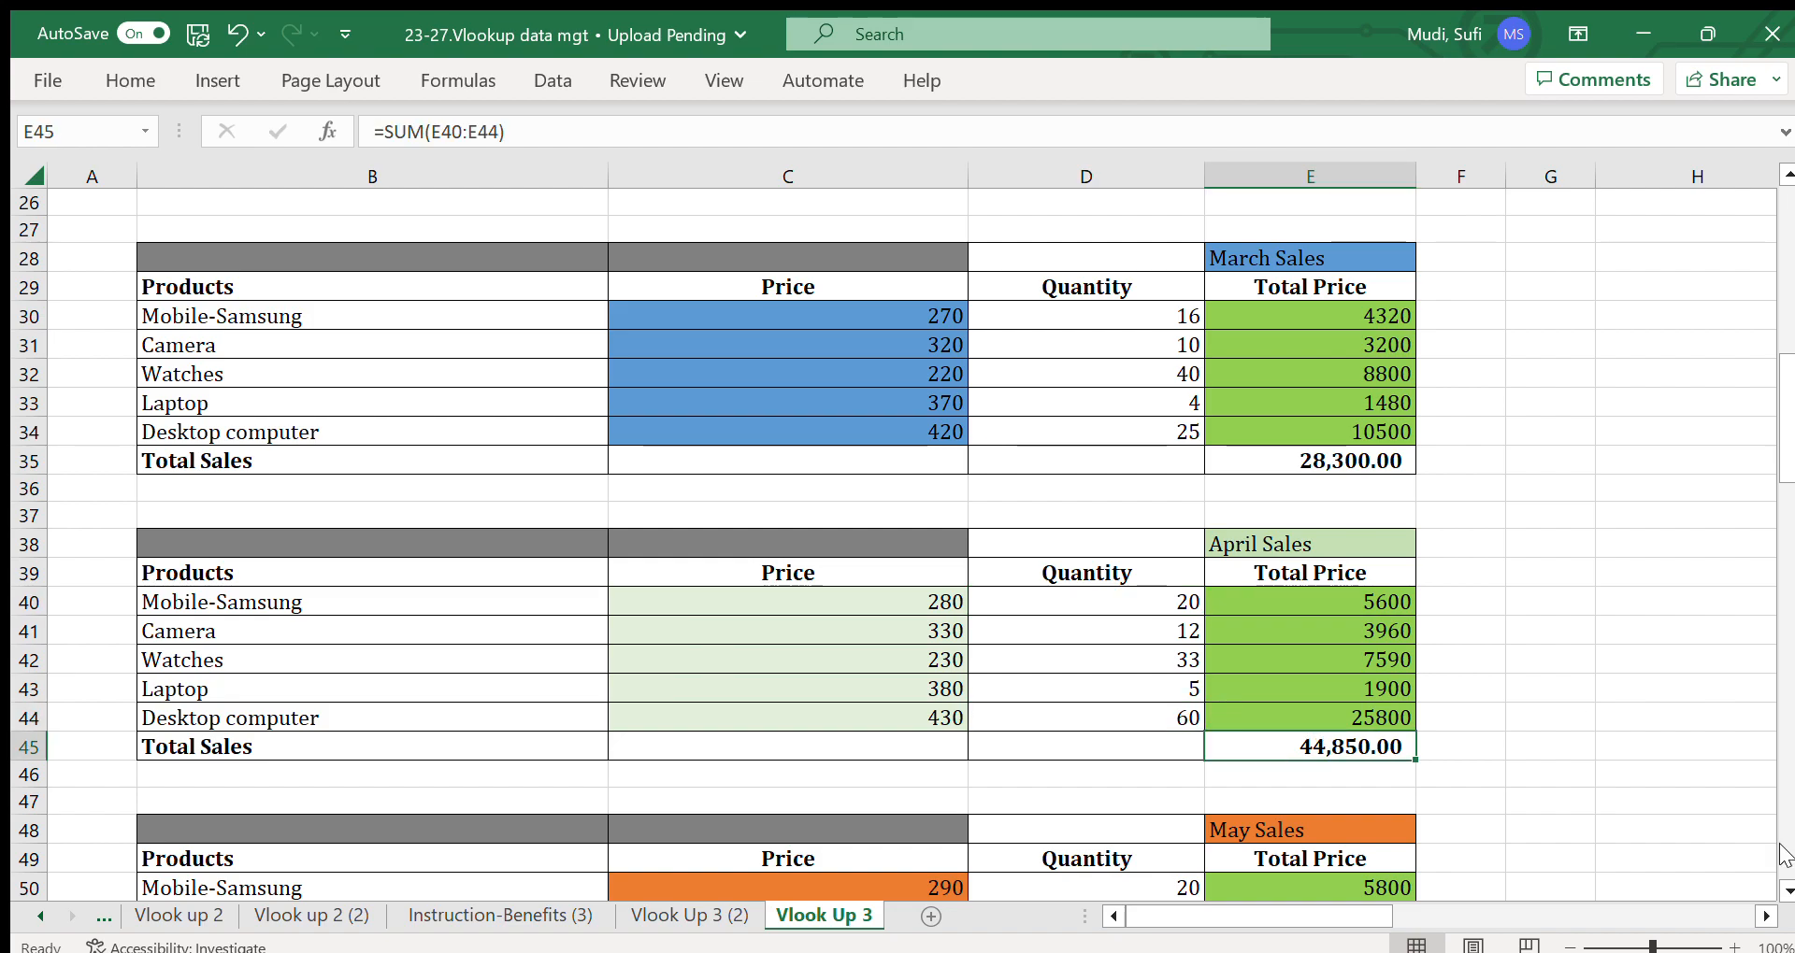
Compare the VLOOKUP column numbers in the May and April Mobile-Samsung price formulas, cells C50 and C40.
left_click(1786, 885)
left_click(1786, 885)
left_click(1785, 886)
left_click(1785, 885)
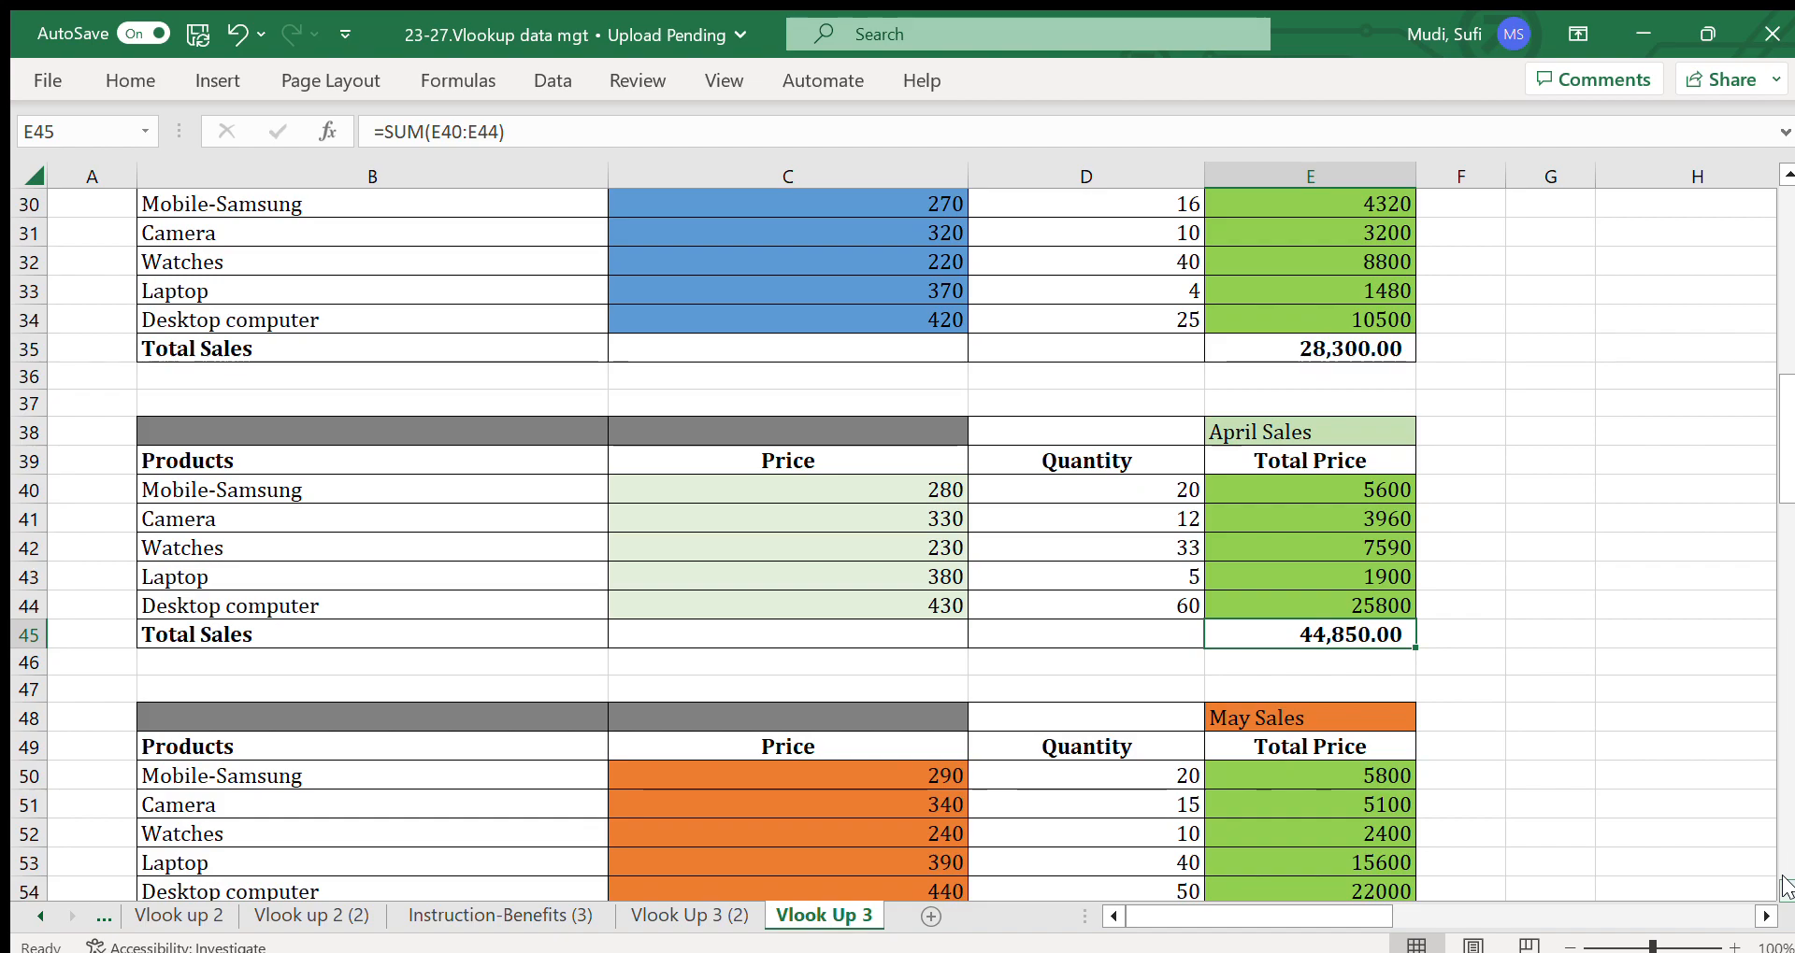
left_click(1786, 885)
left_click(1785, 885)
left_click(1786, 885)
left_click(1785, 885)
left_click(1786, 886)
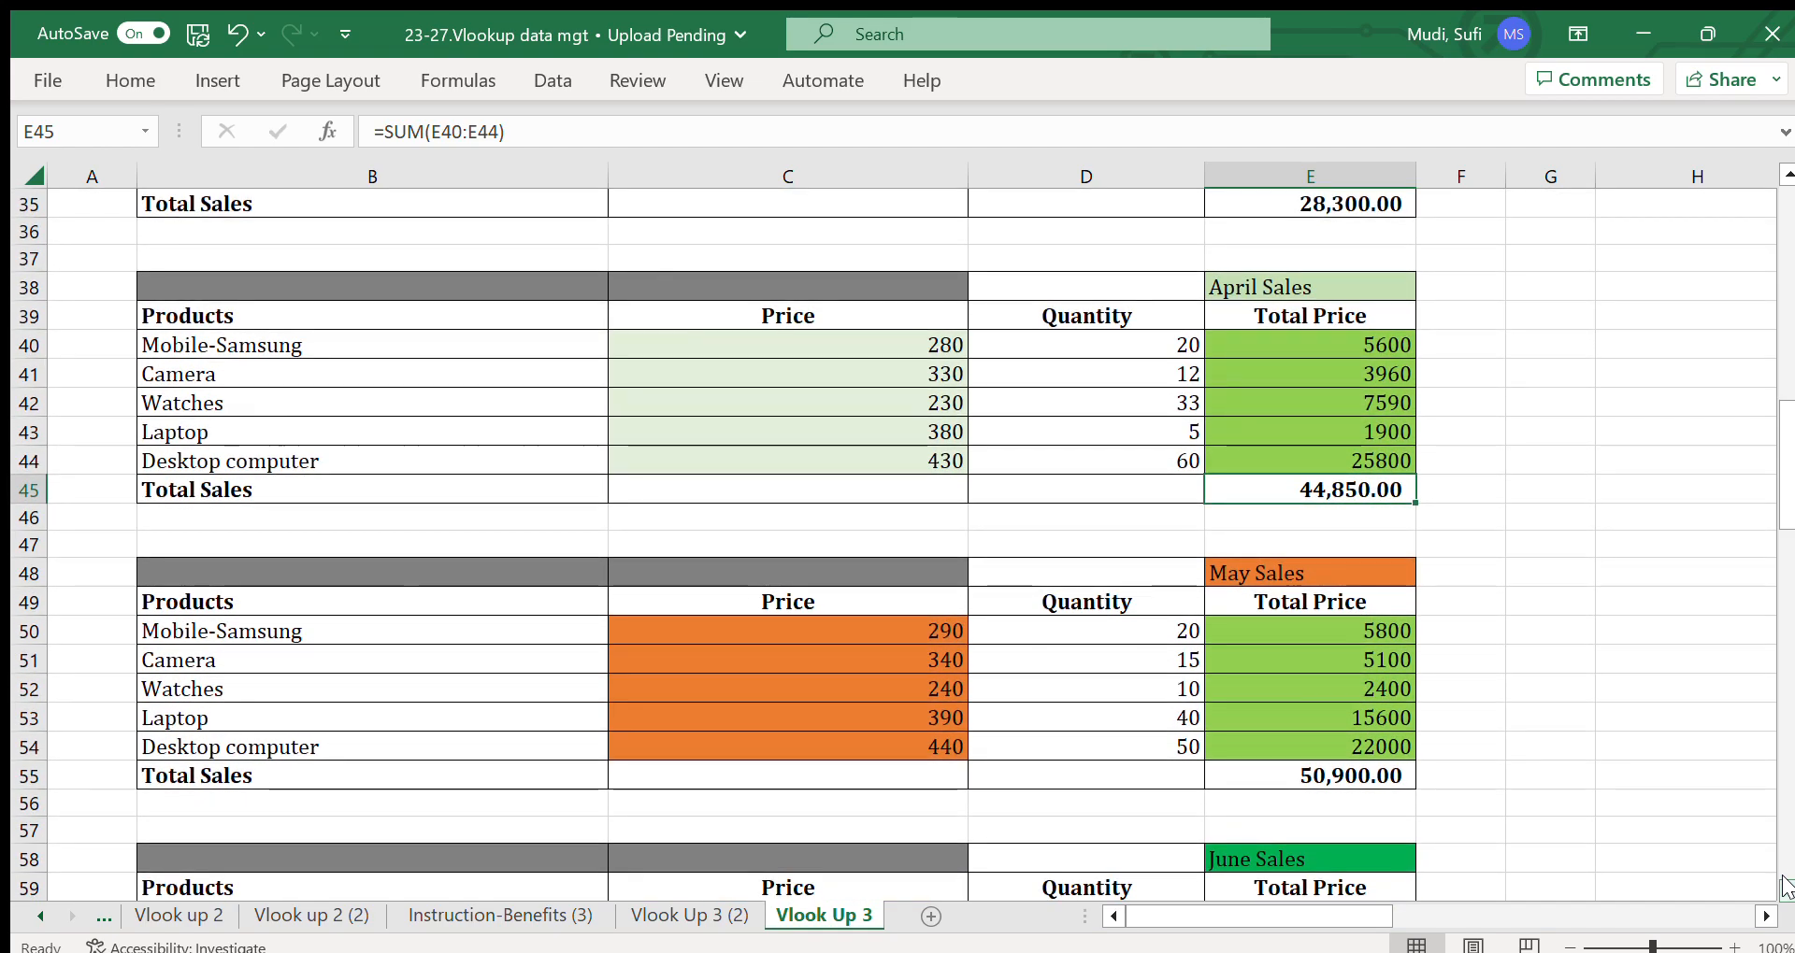
left_click(902, 625)
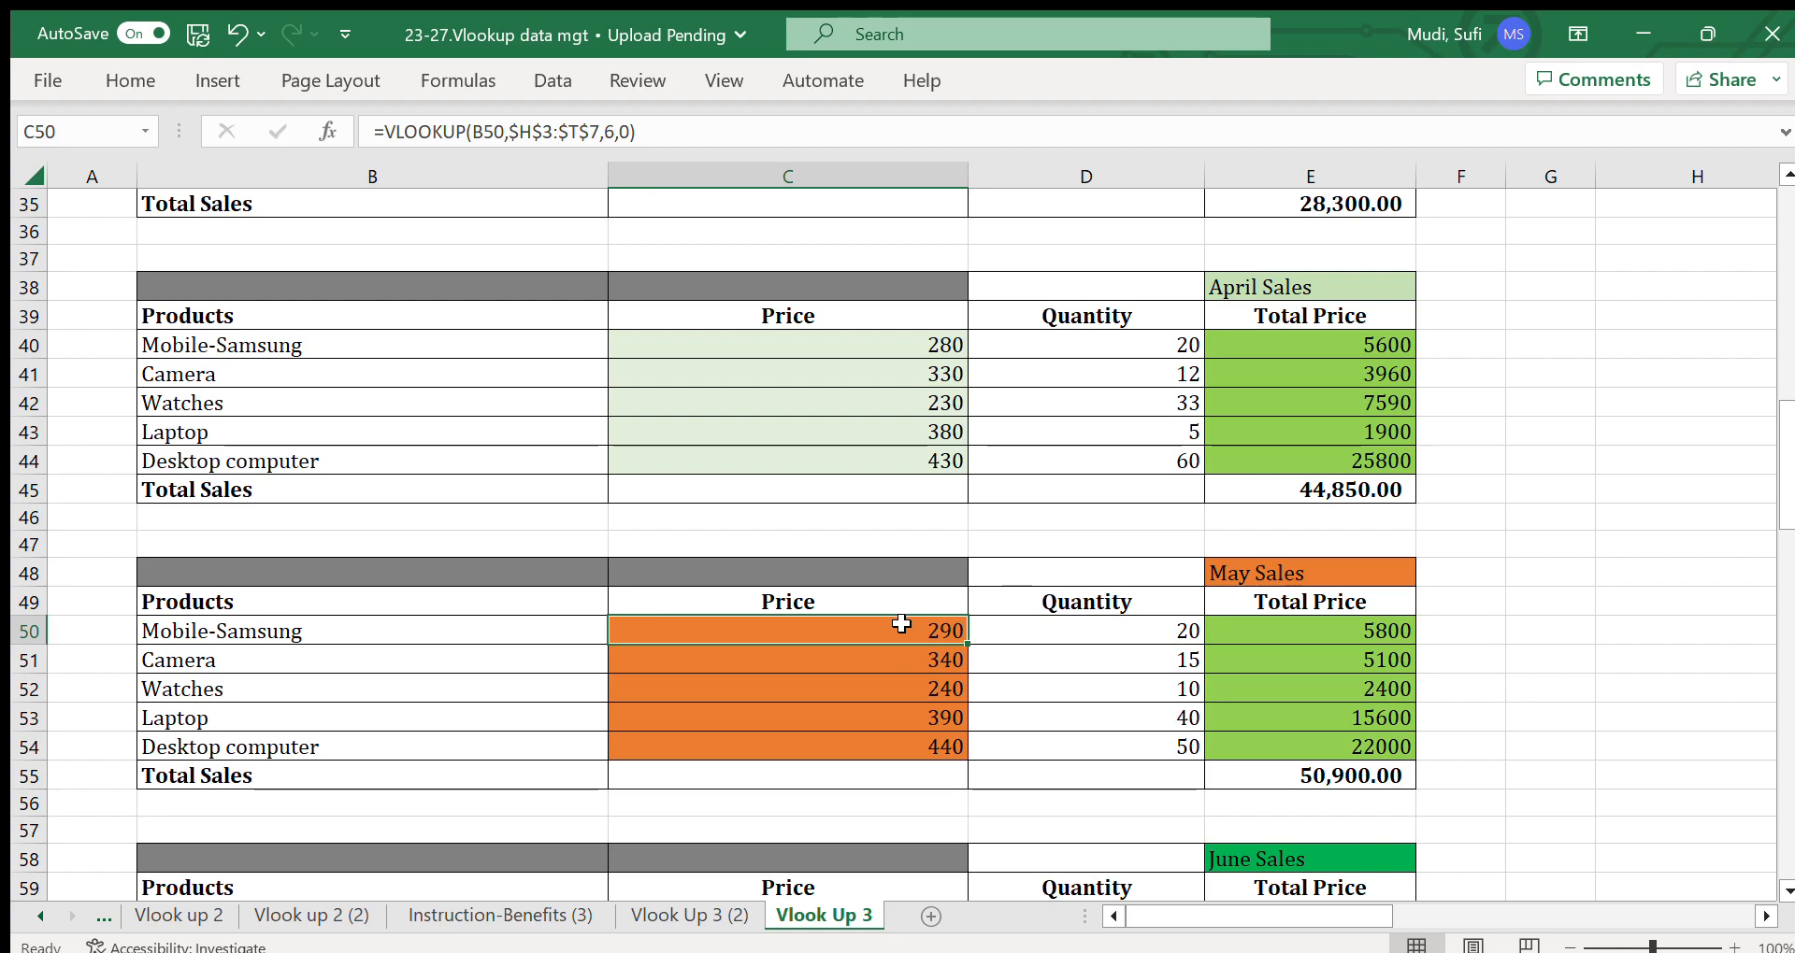
left_click(896, 338)
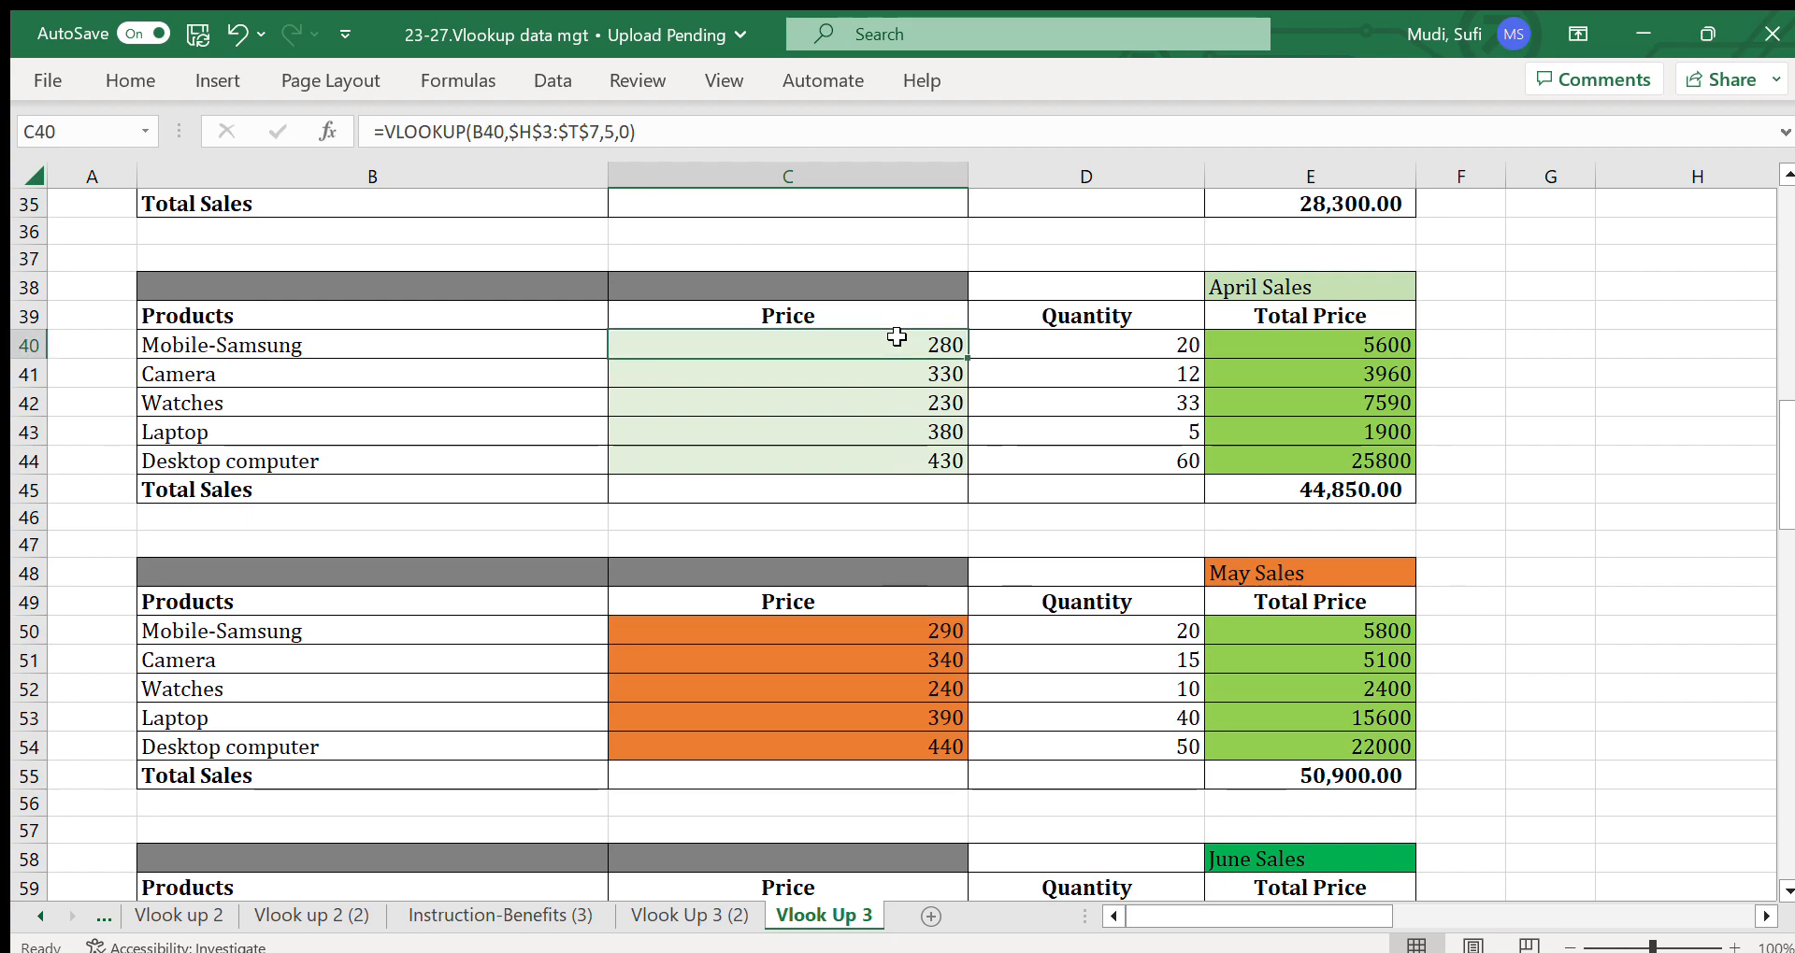
left_click(876, 632)
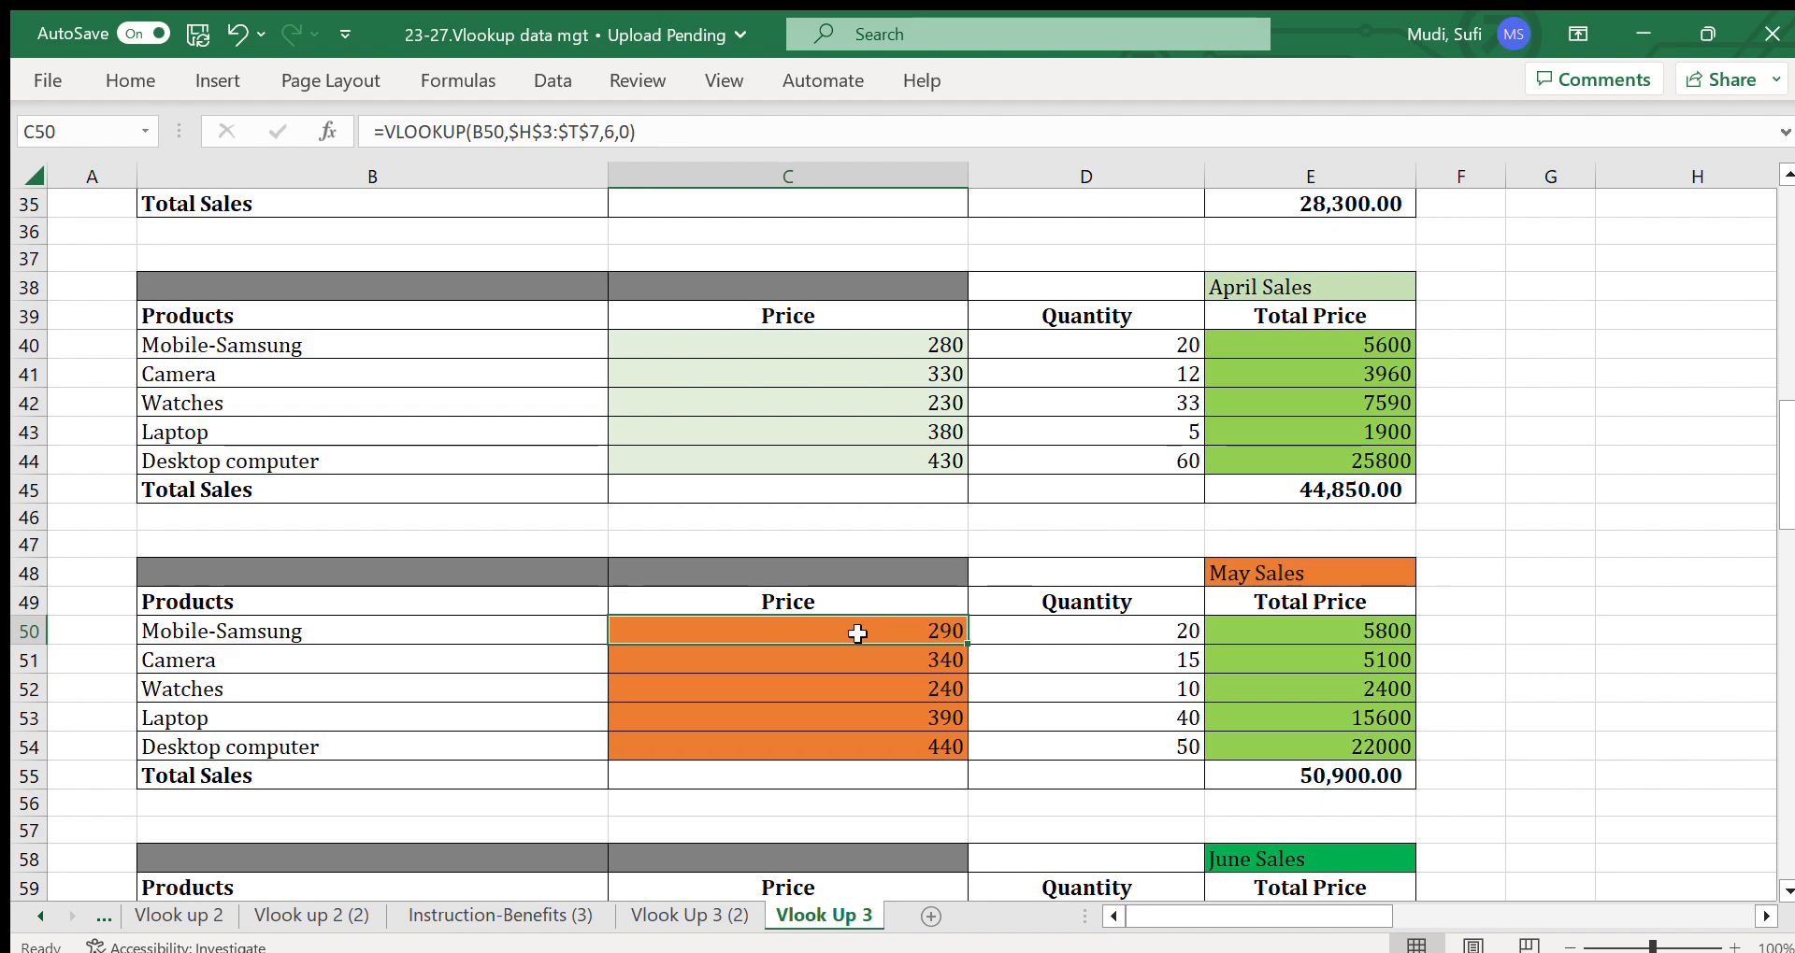
left_click(816, 344)
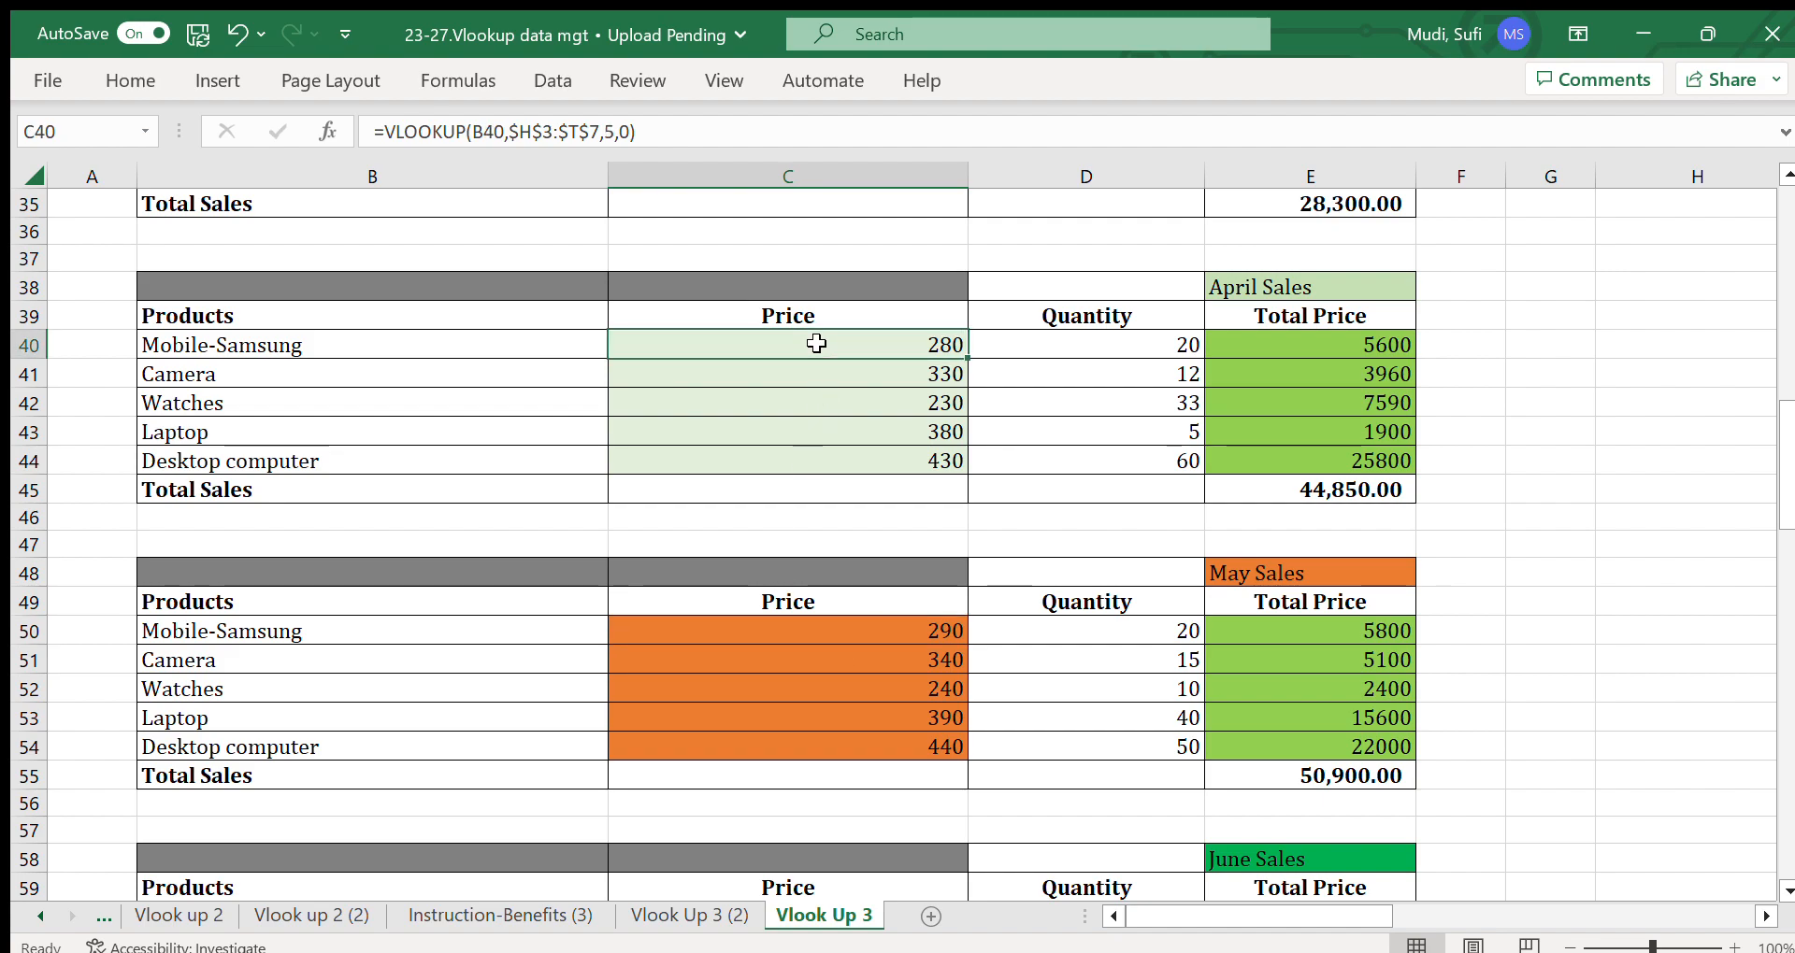
left_click(843, 631)
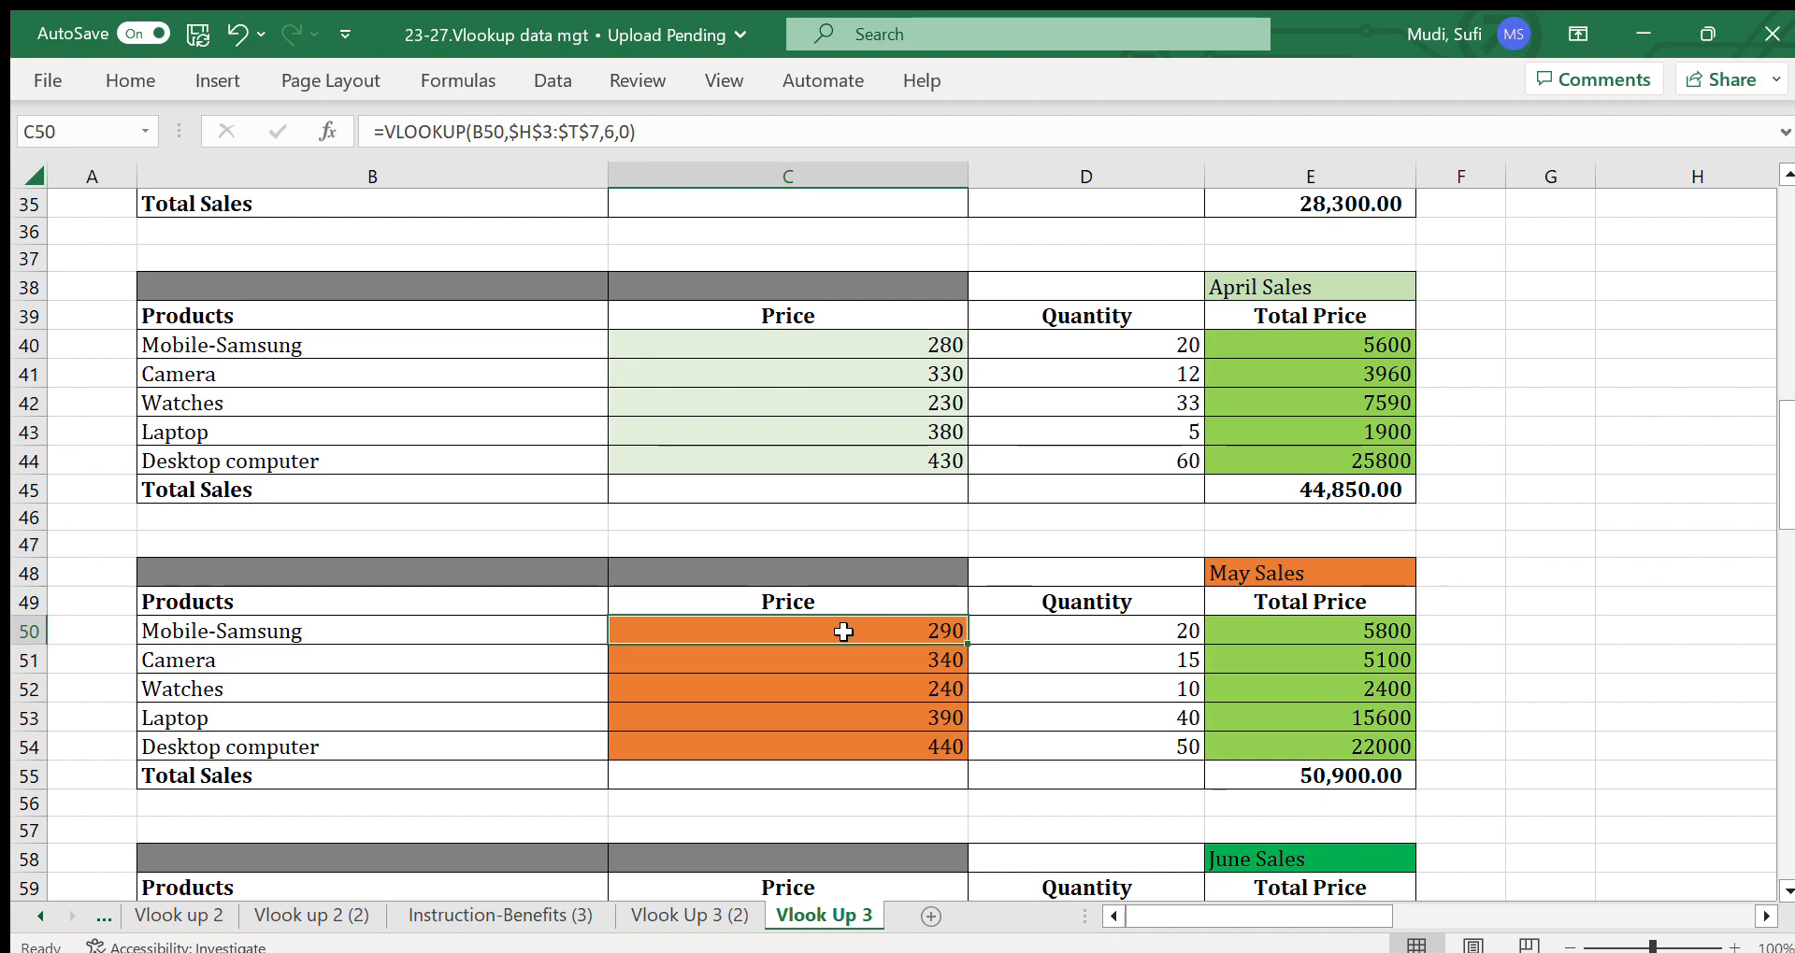
Review the May product quantities from D50 to D54.
left_click(1063, 633)
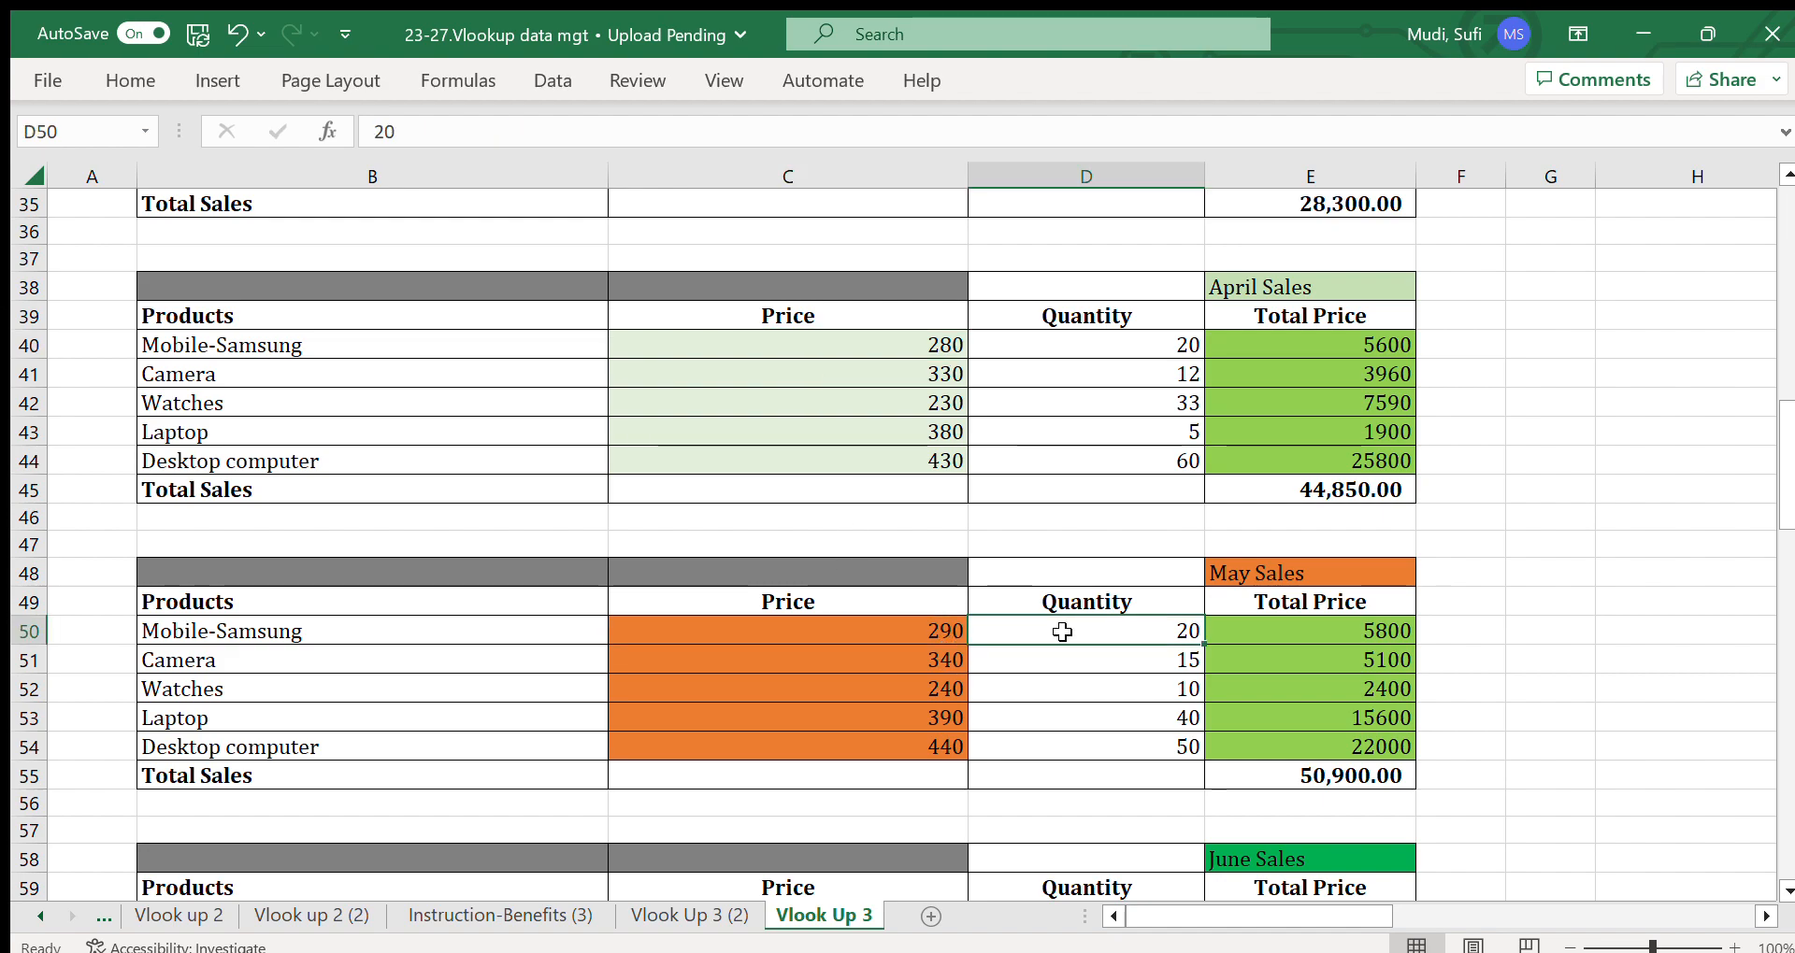
left_click(1109, 654)
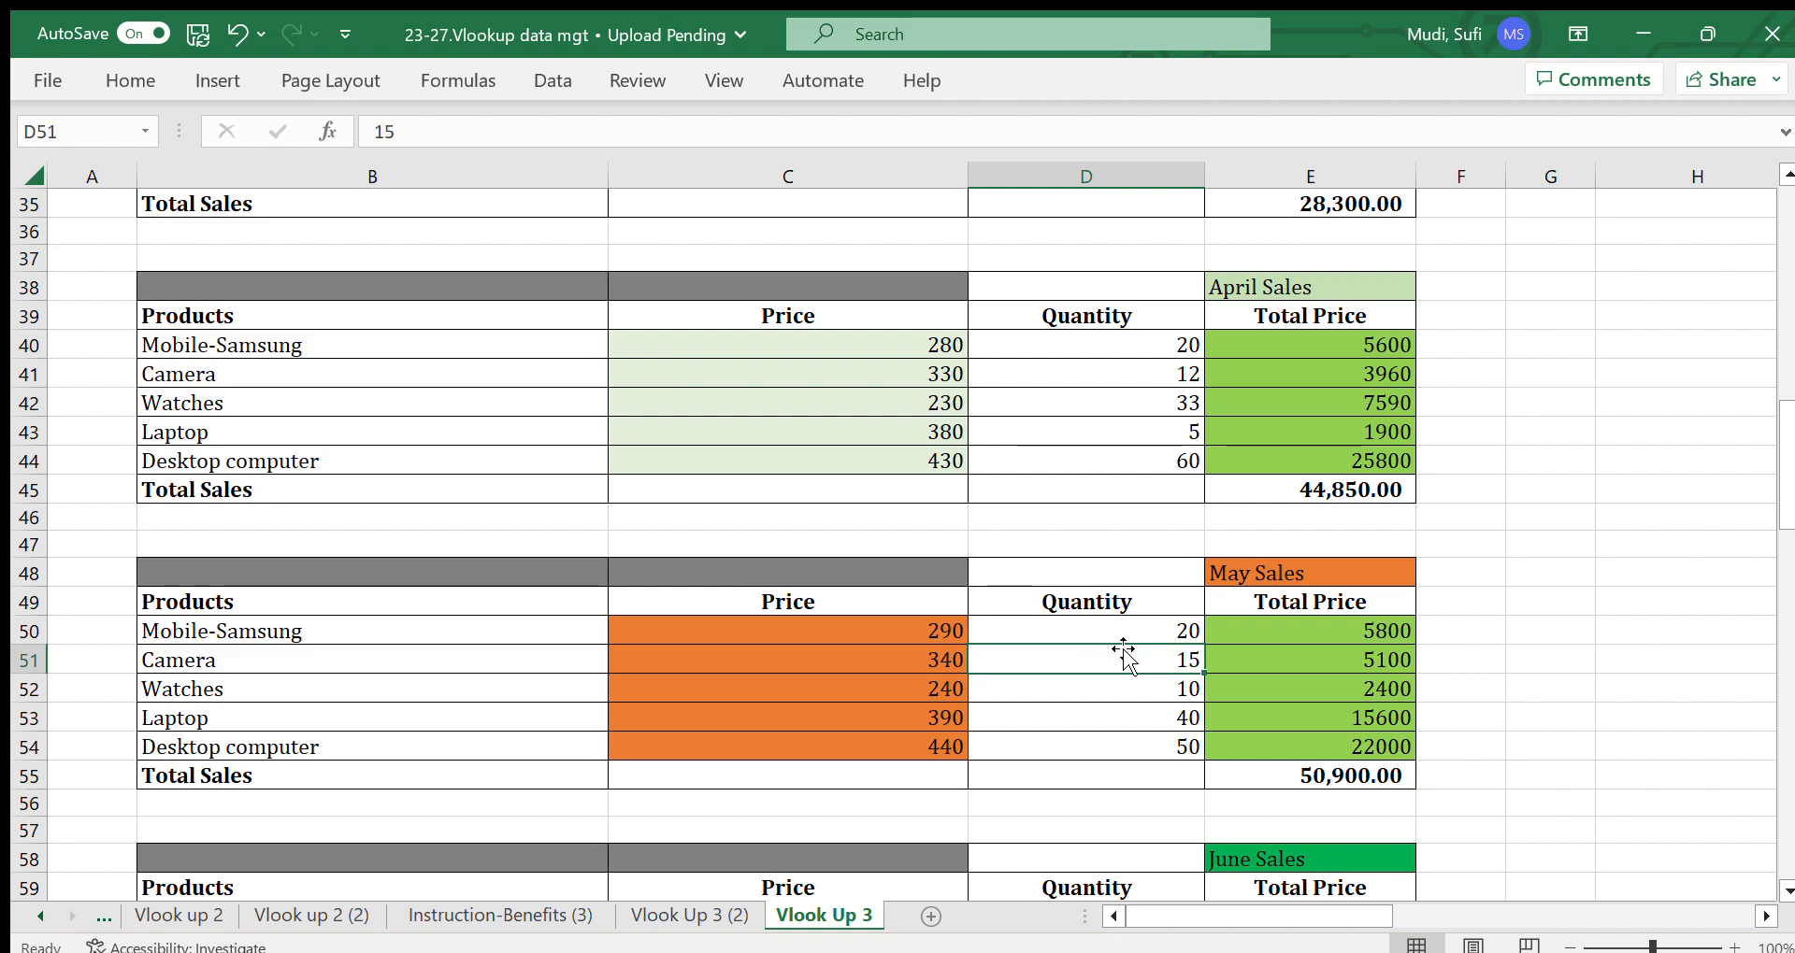
left_click(1140, 629)
left_click(1142, 743)
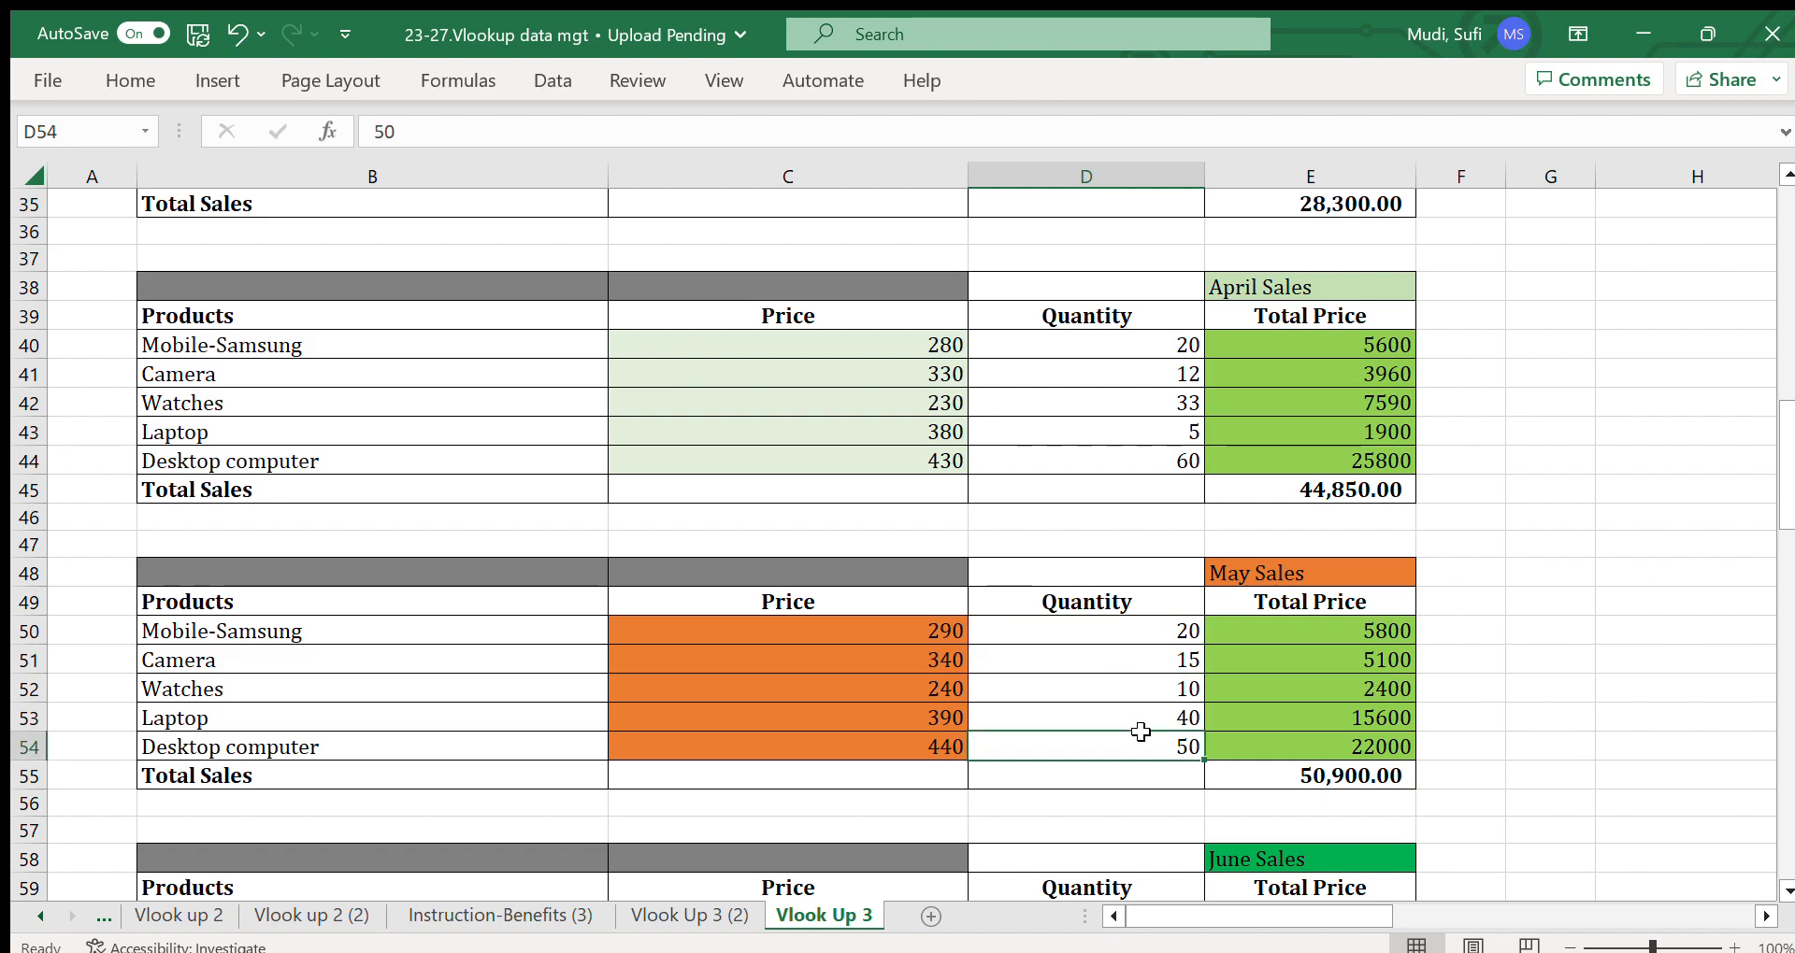
left_click(1127, 635)
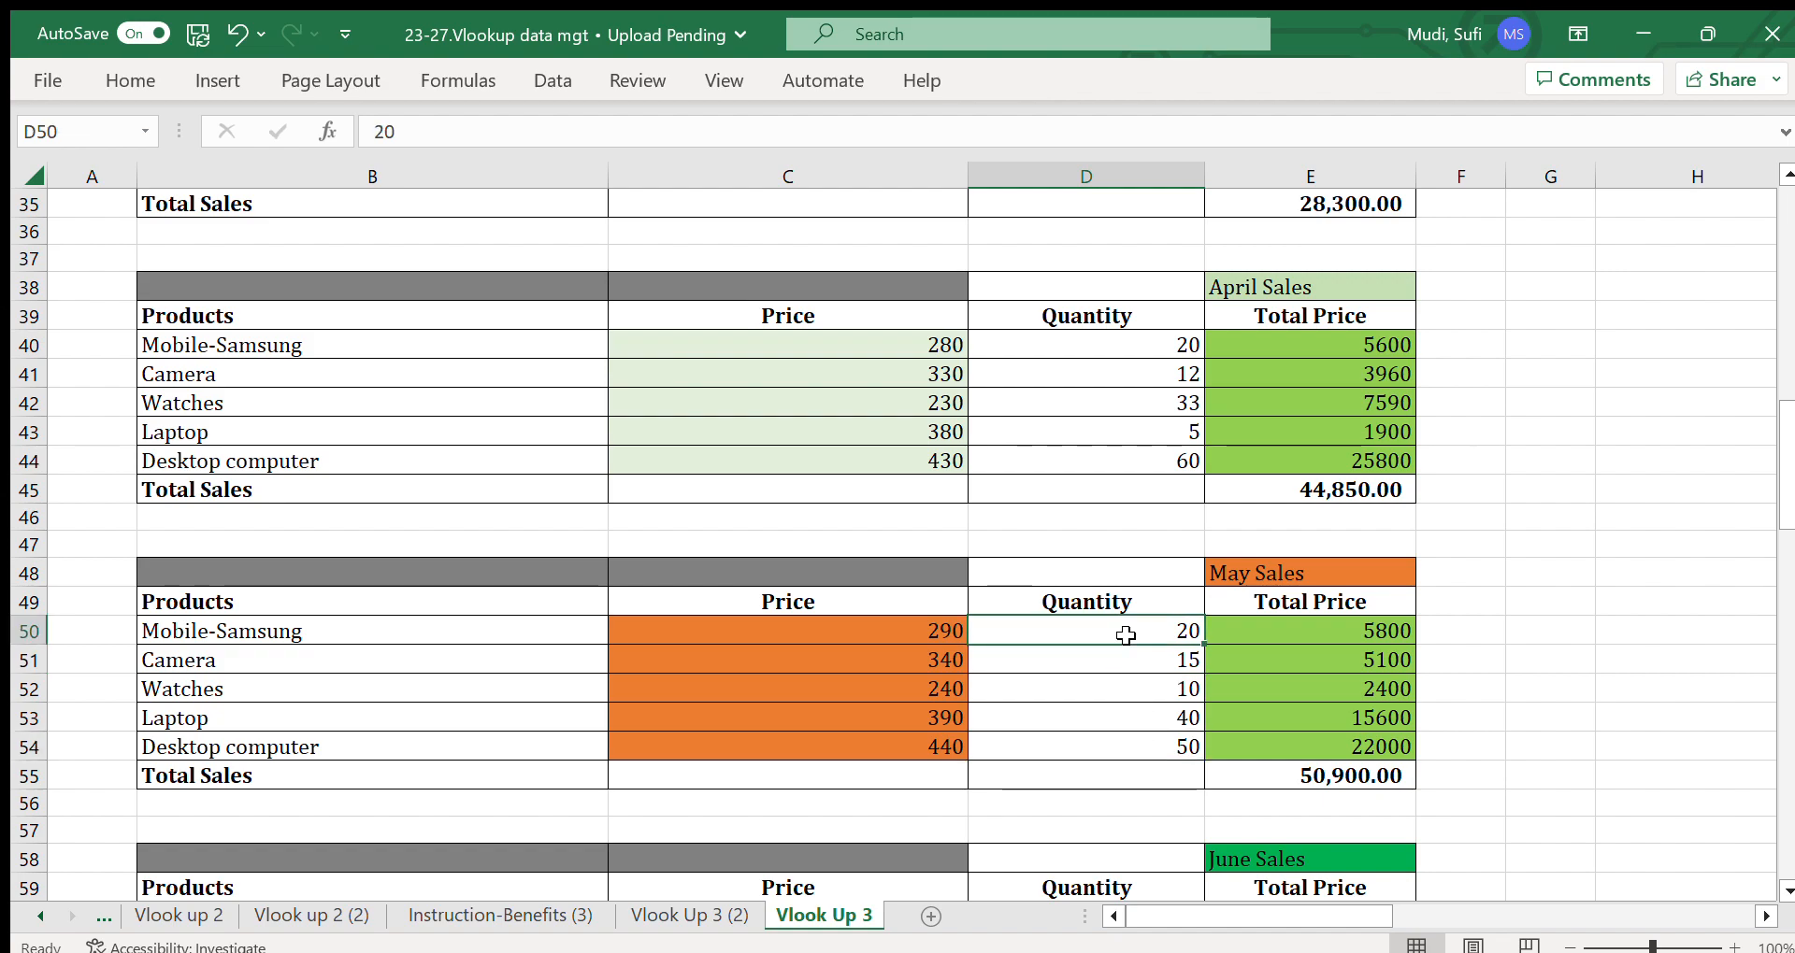
left_click(1129, 746)
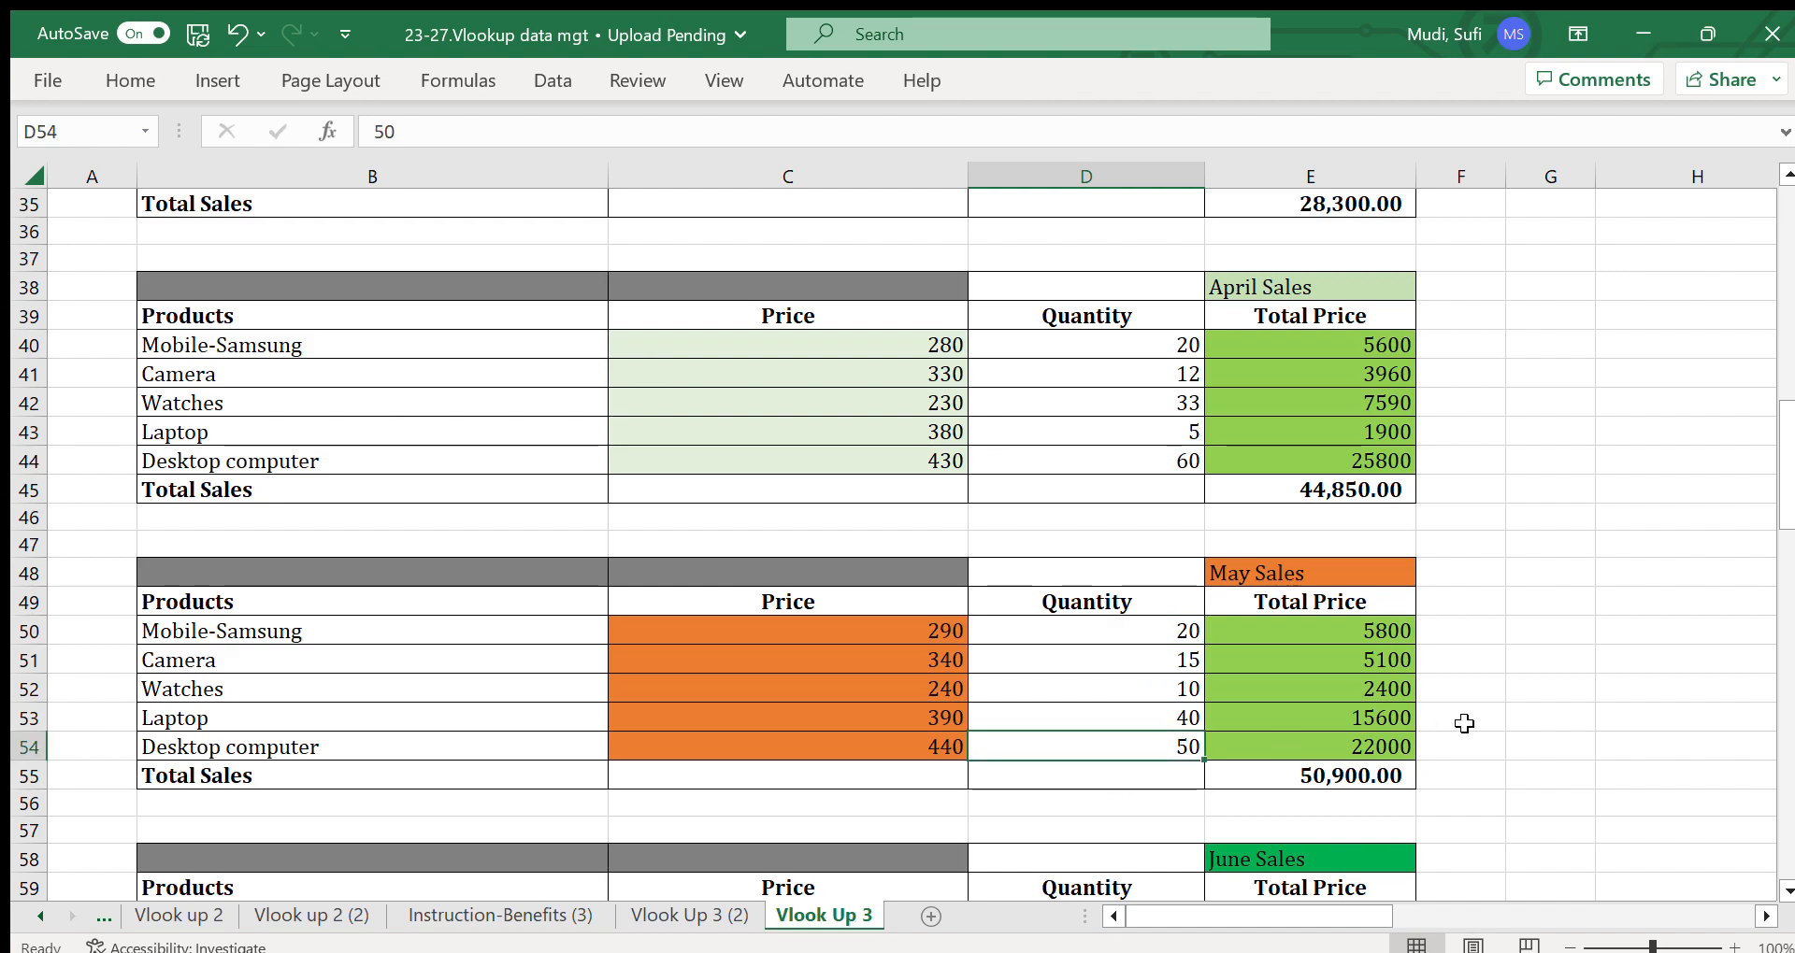
Check the May Mobile-Samsung total price formula in E50 and the May Total Sales formula in E55.
scroll(1781, 890, "down", 1)
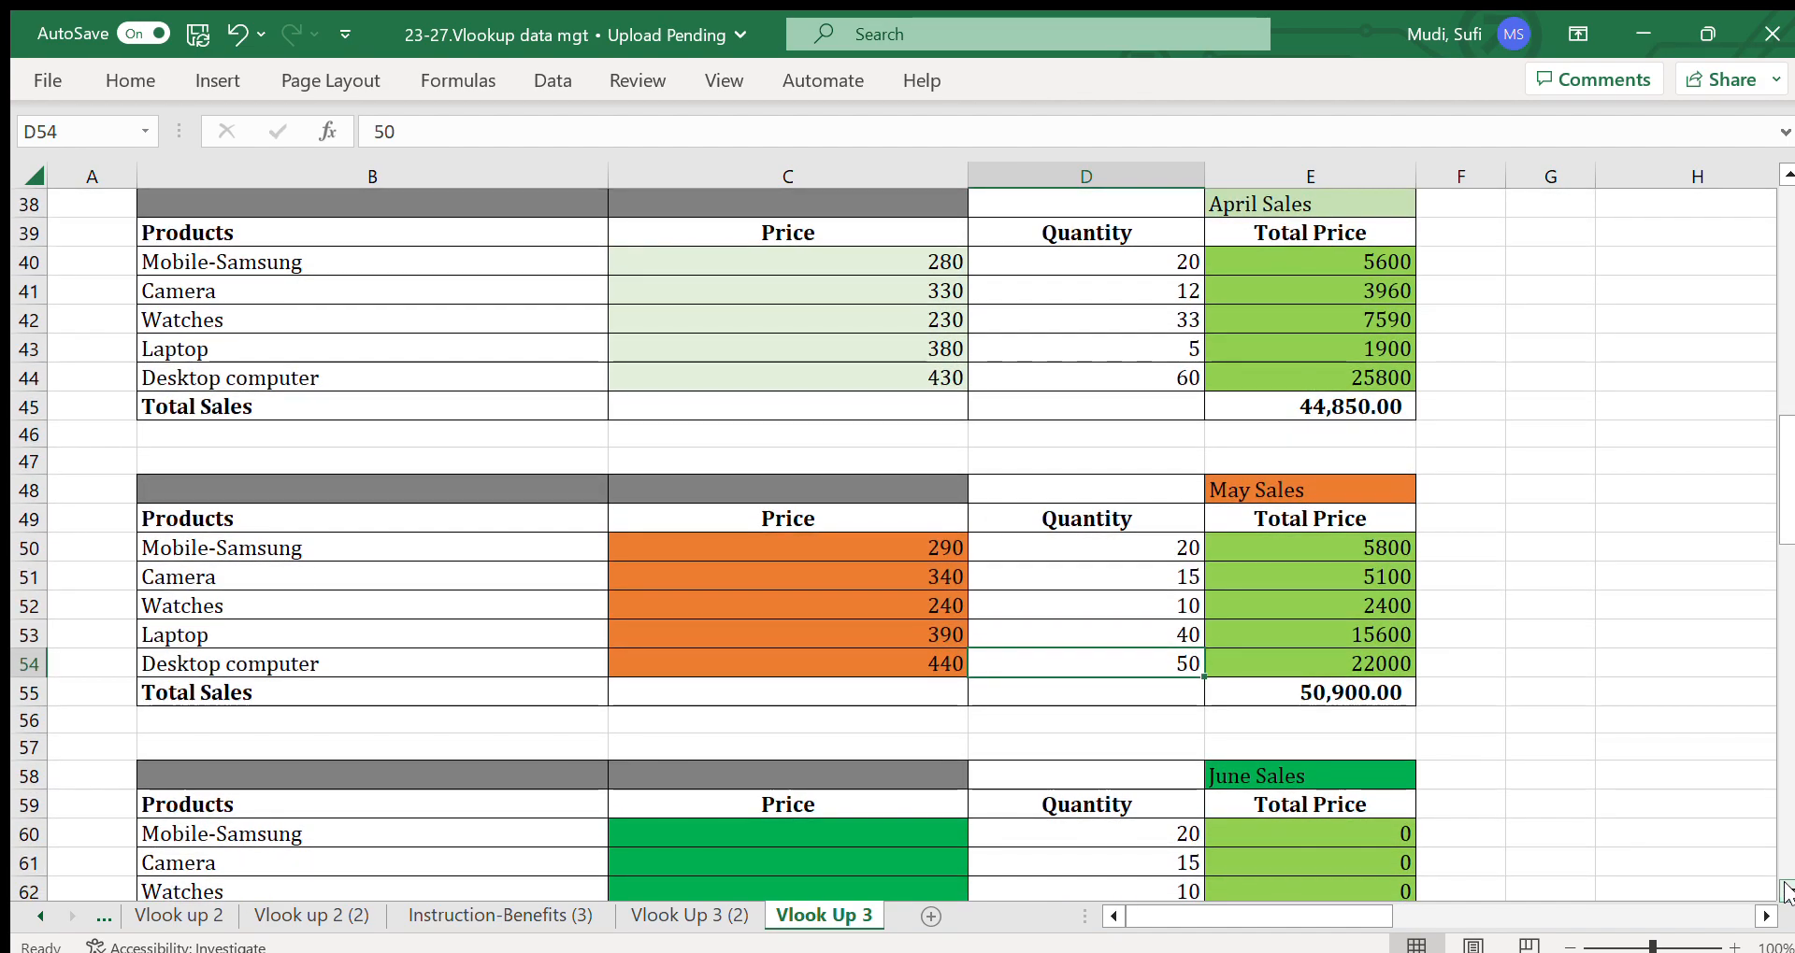
left_click(1303, 547)
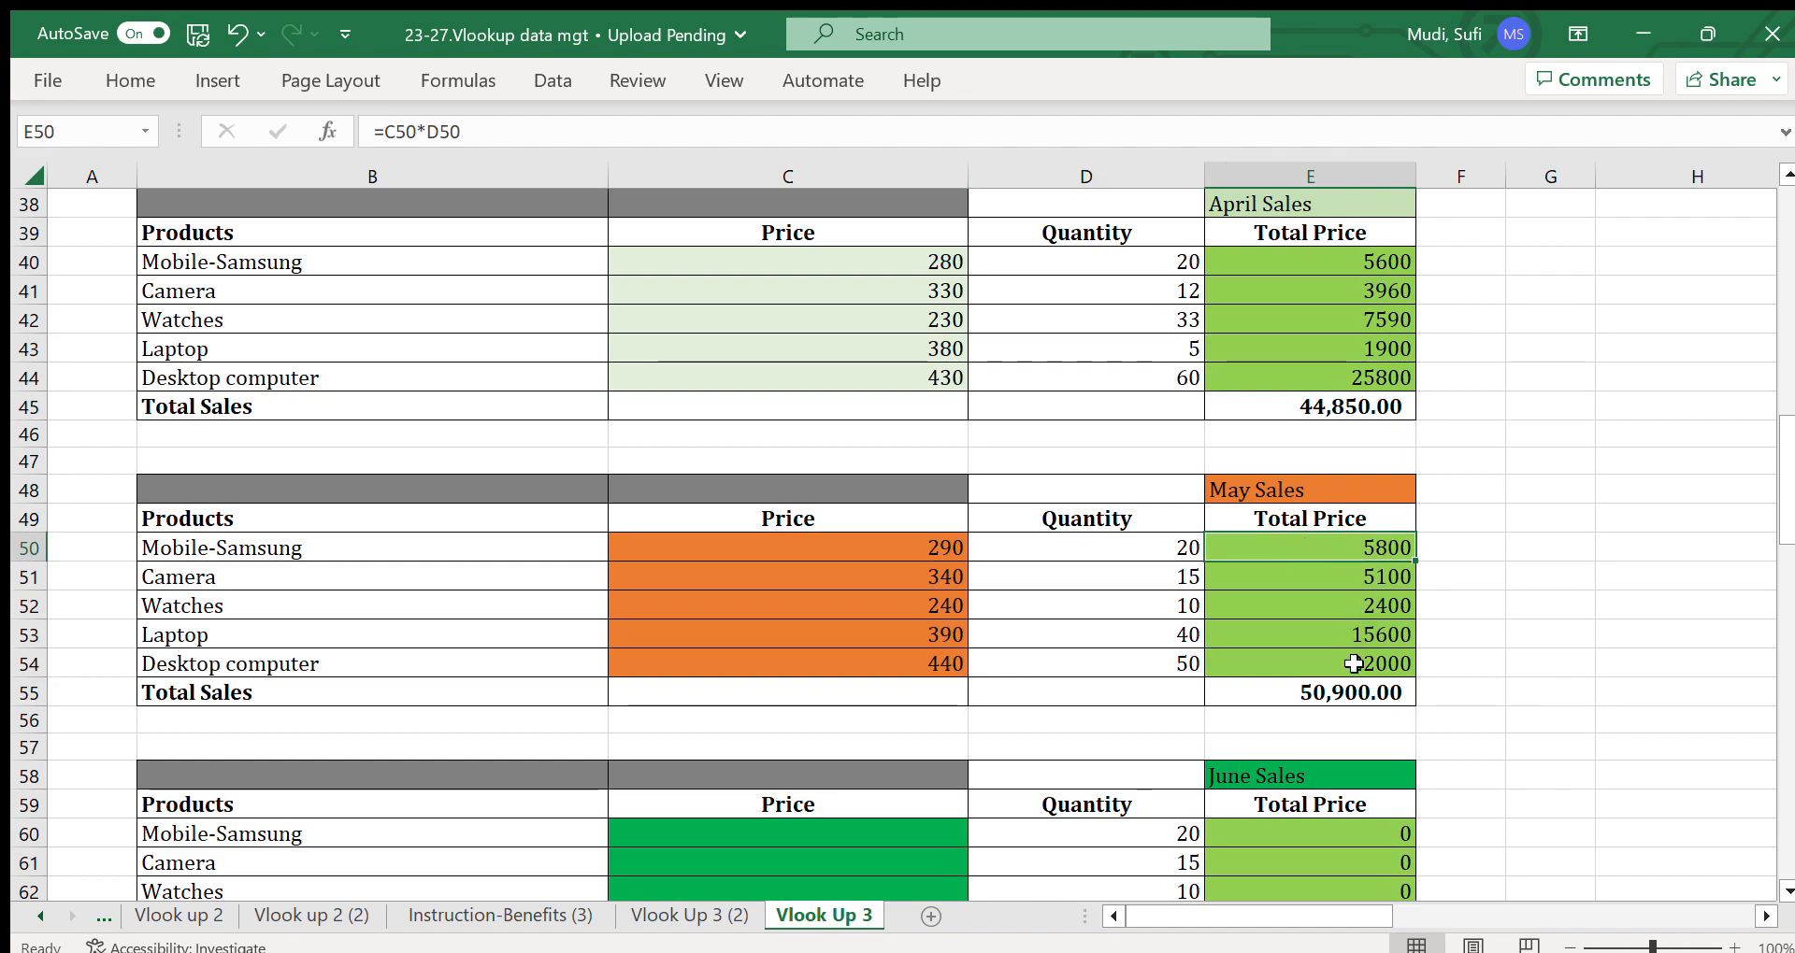
left_click(1341, 693)
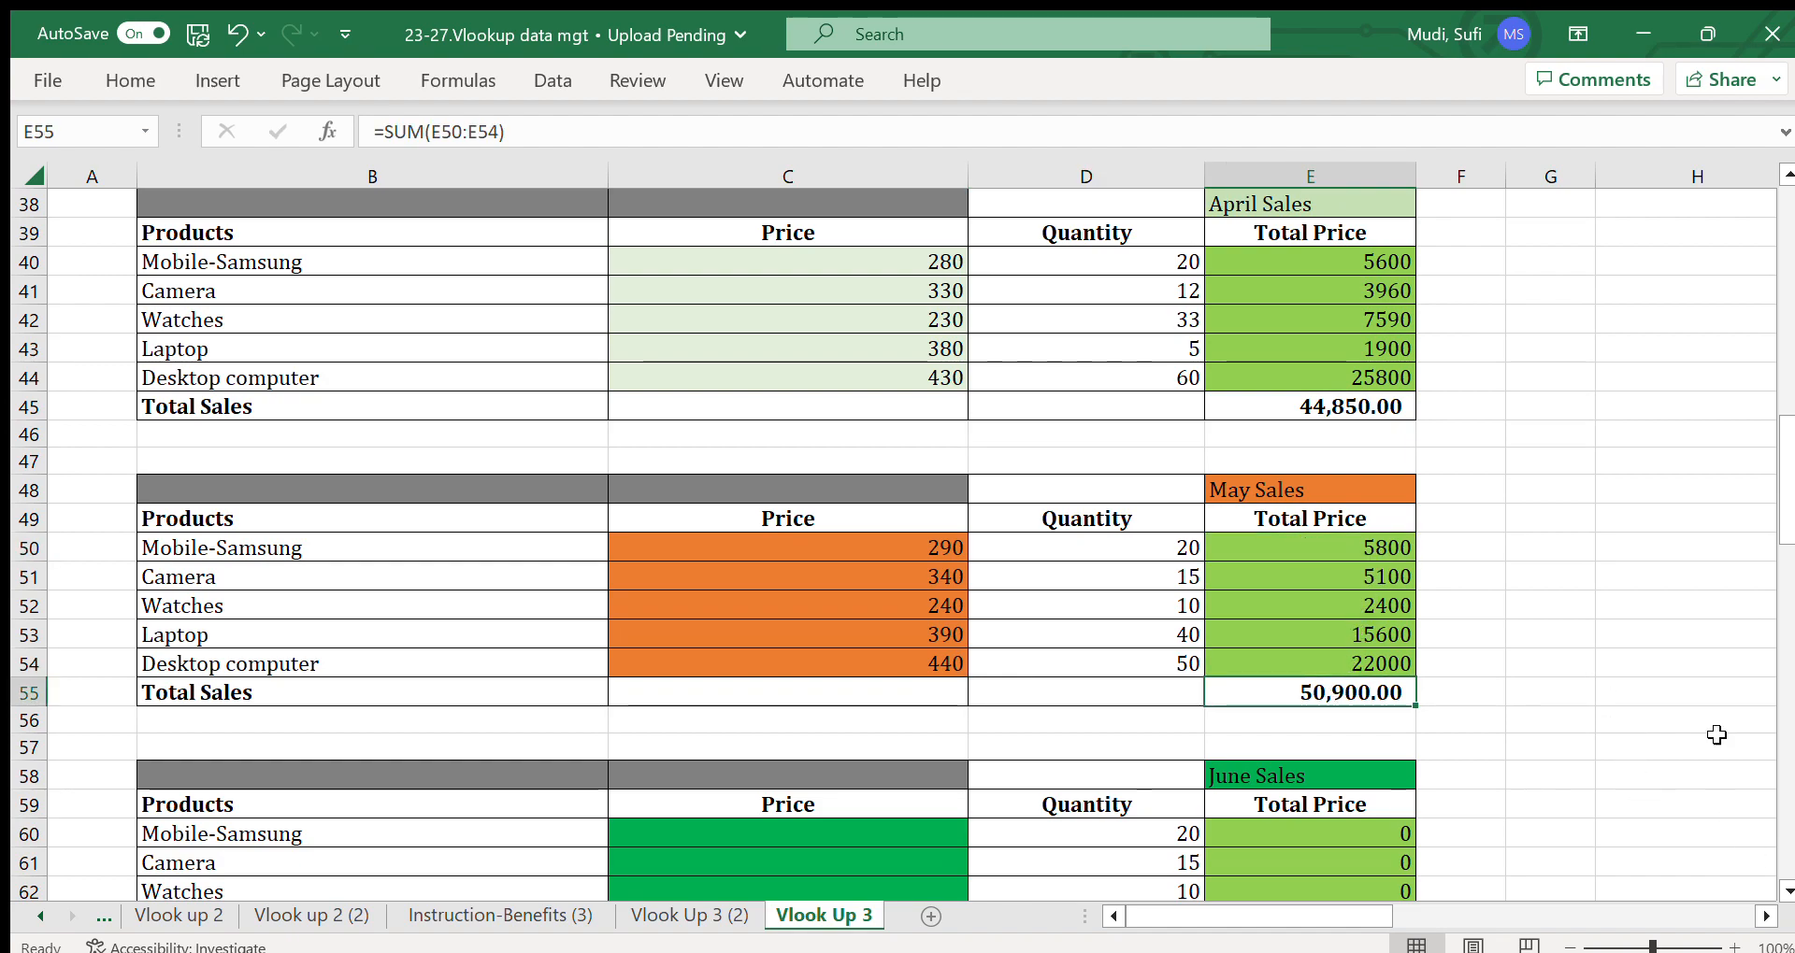
Copy the May Mobile-Samsung price formula from C50 into the June Mobile-Samsung price cell C60.
left_click(1785, 890)
left_click(1786, 890)
left_click(1786, 890)
left_click(1785, 890)
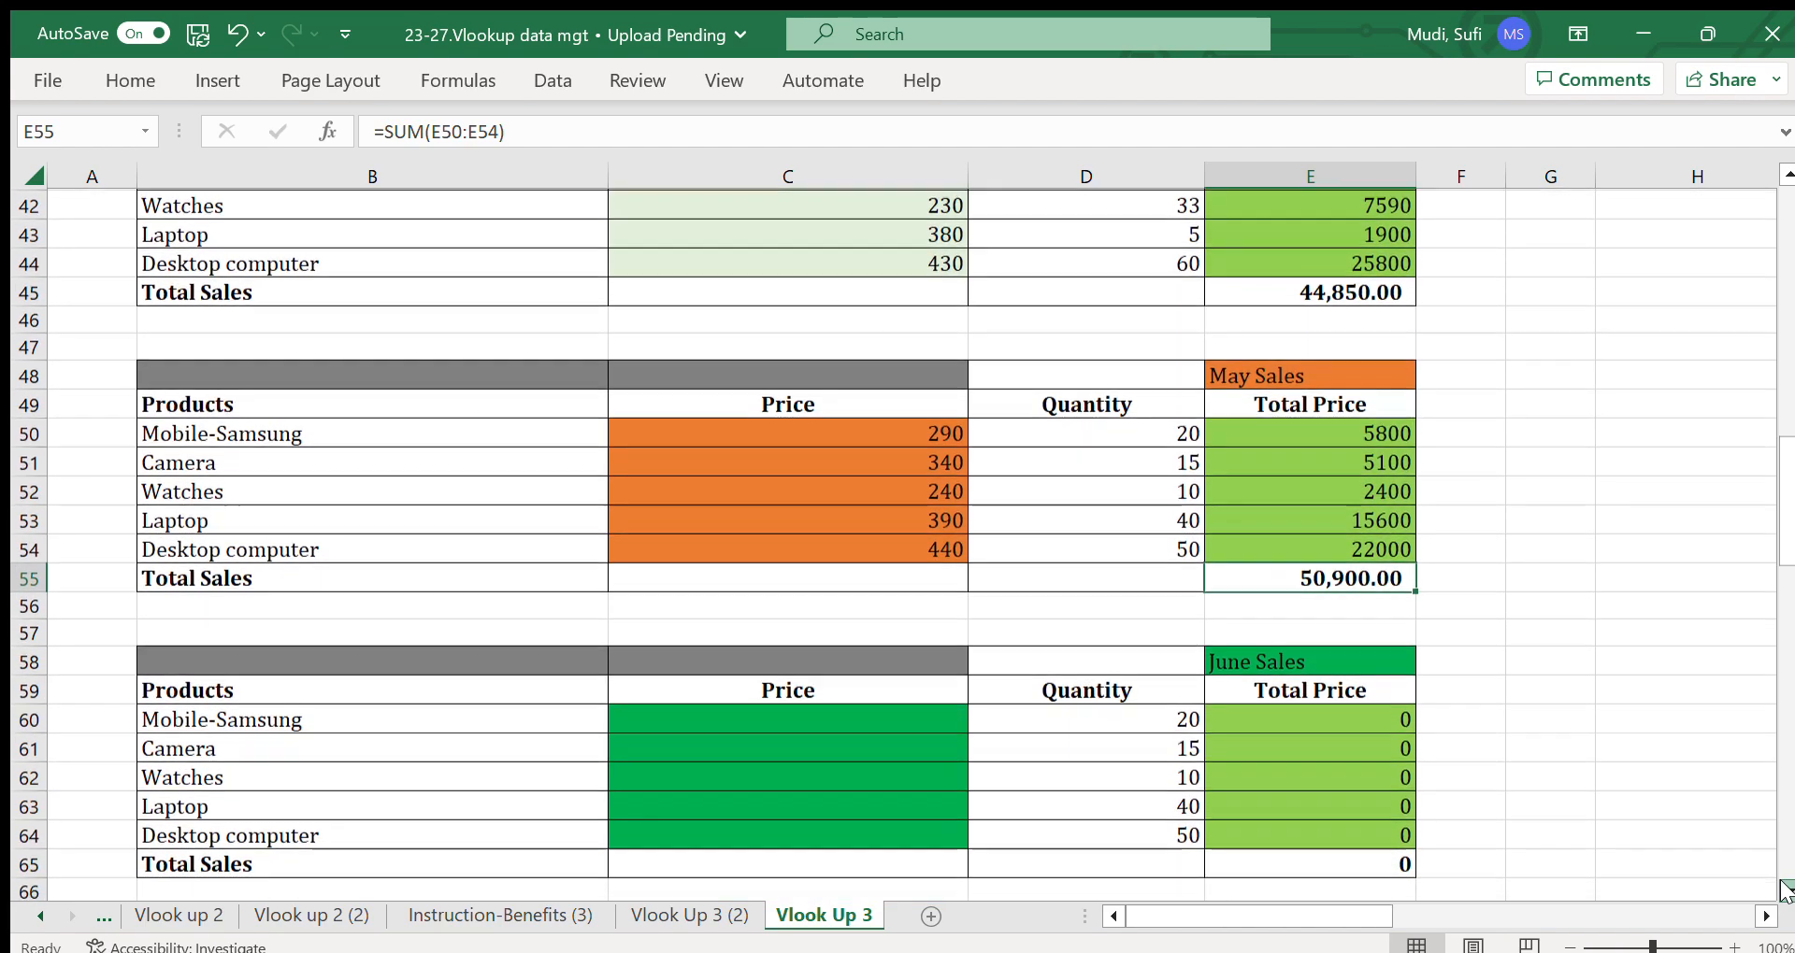
left_click(1785, 890)
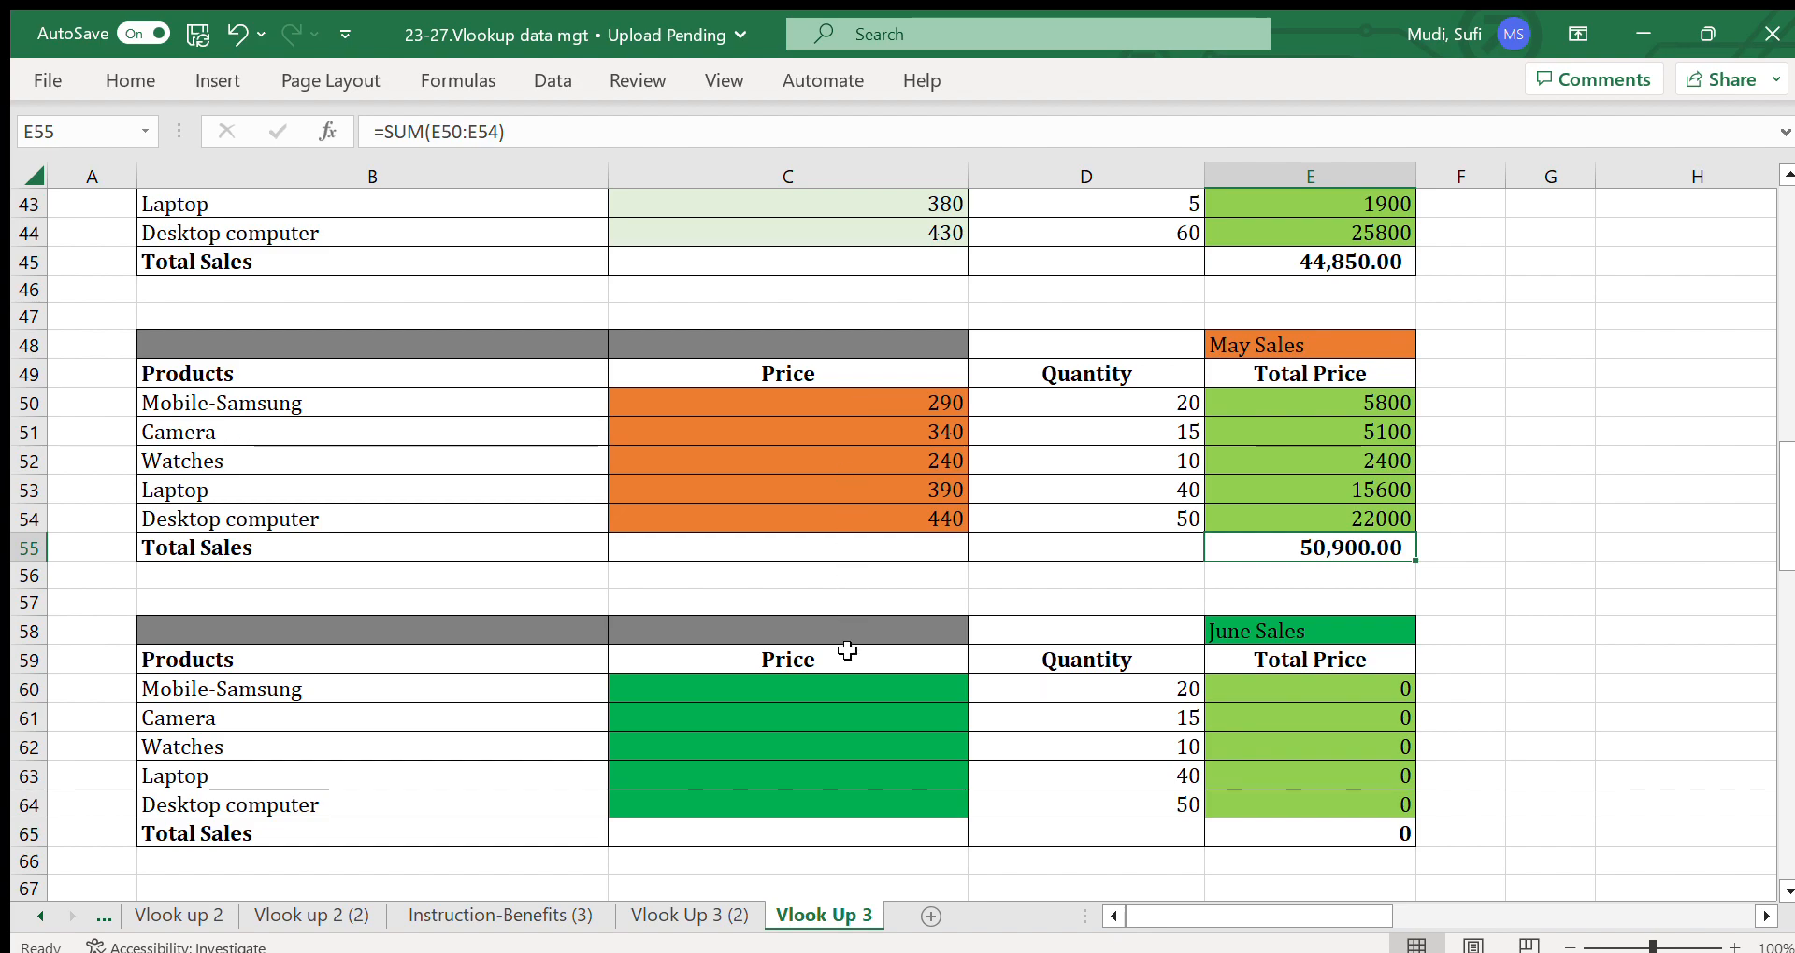
left_click(843, 691)
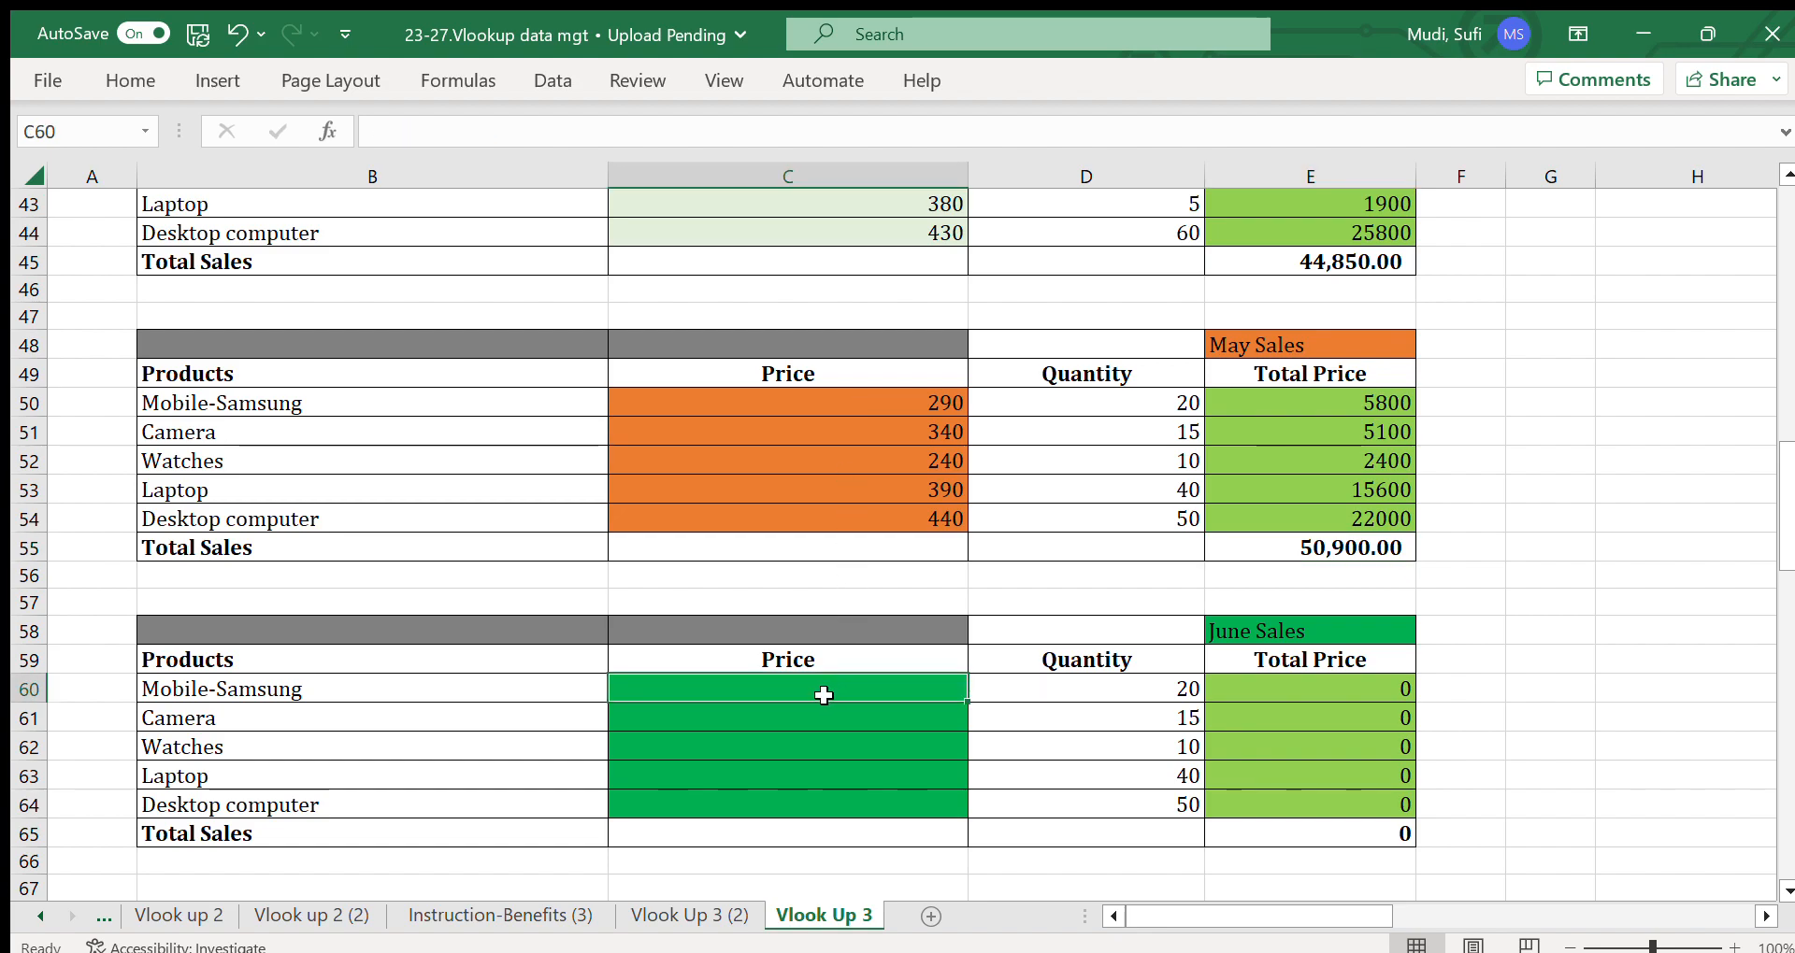
left_click(776, 805)
left_click(867, 399)
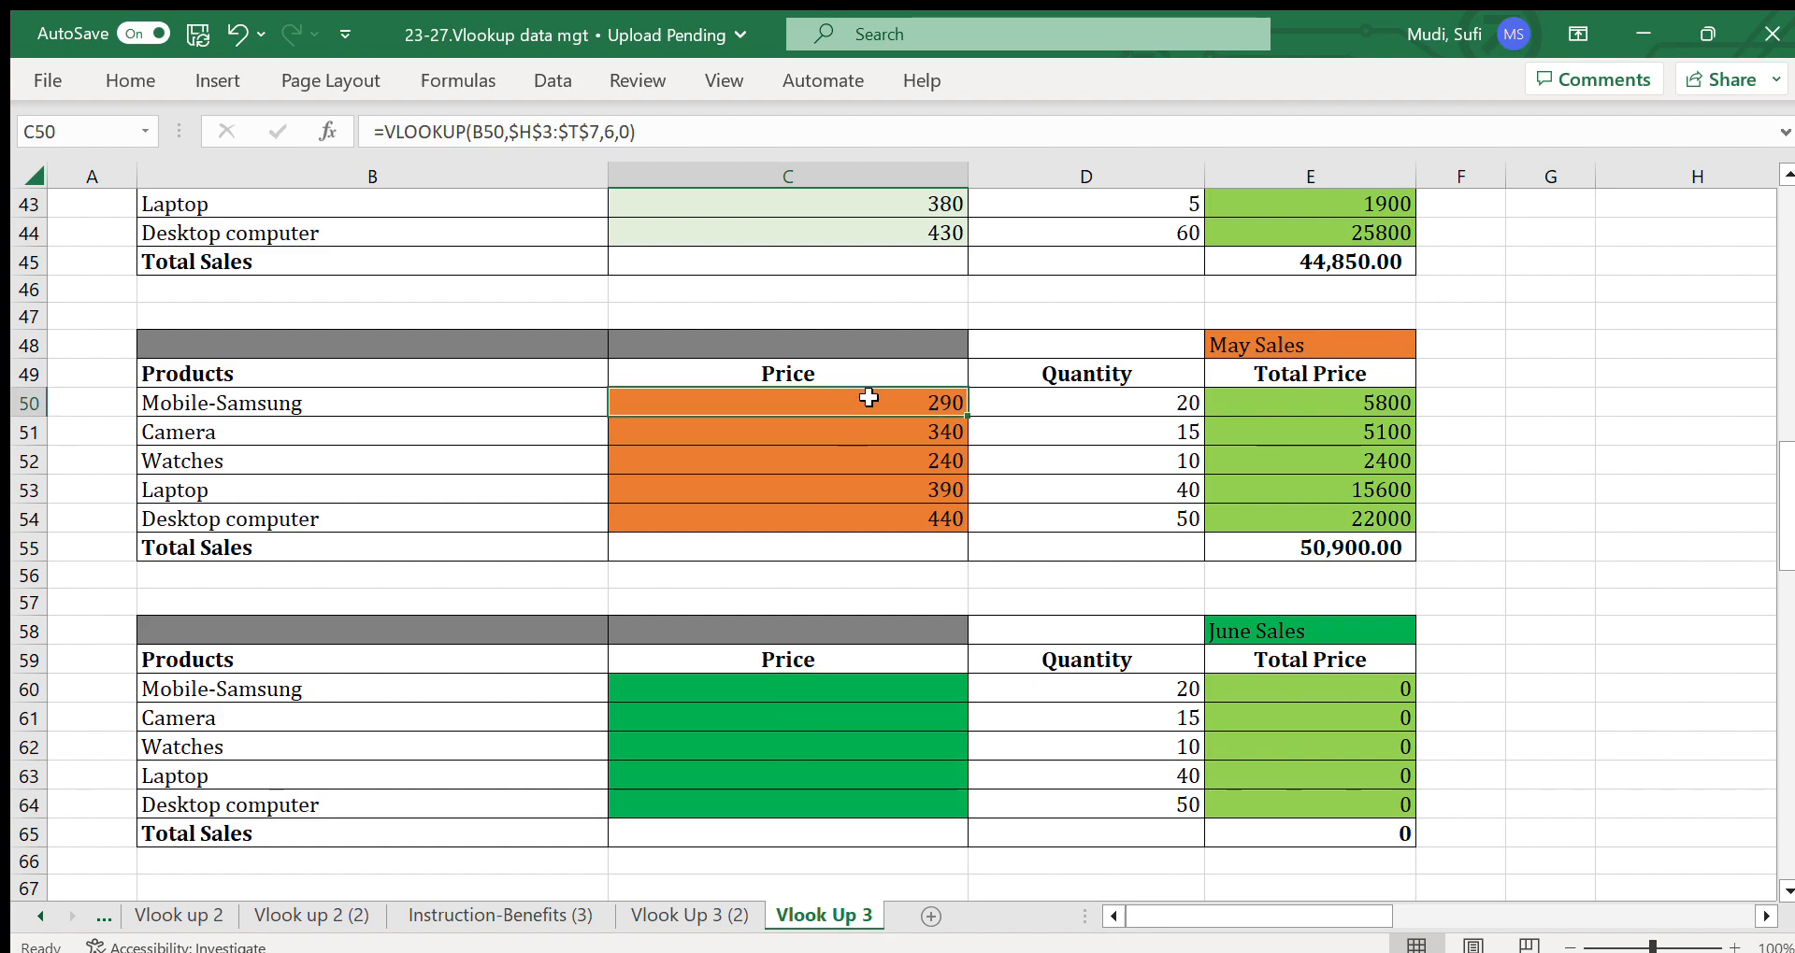
left_click(117, 79)
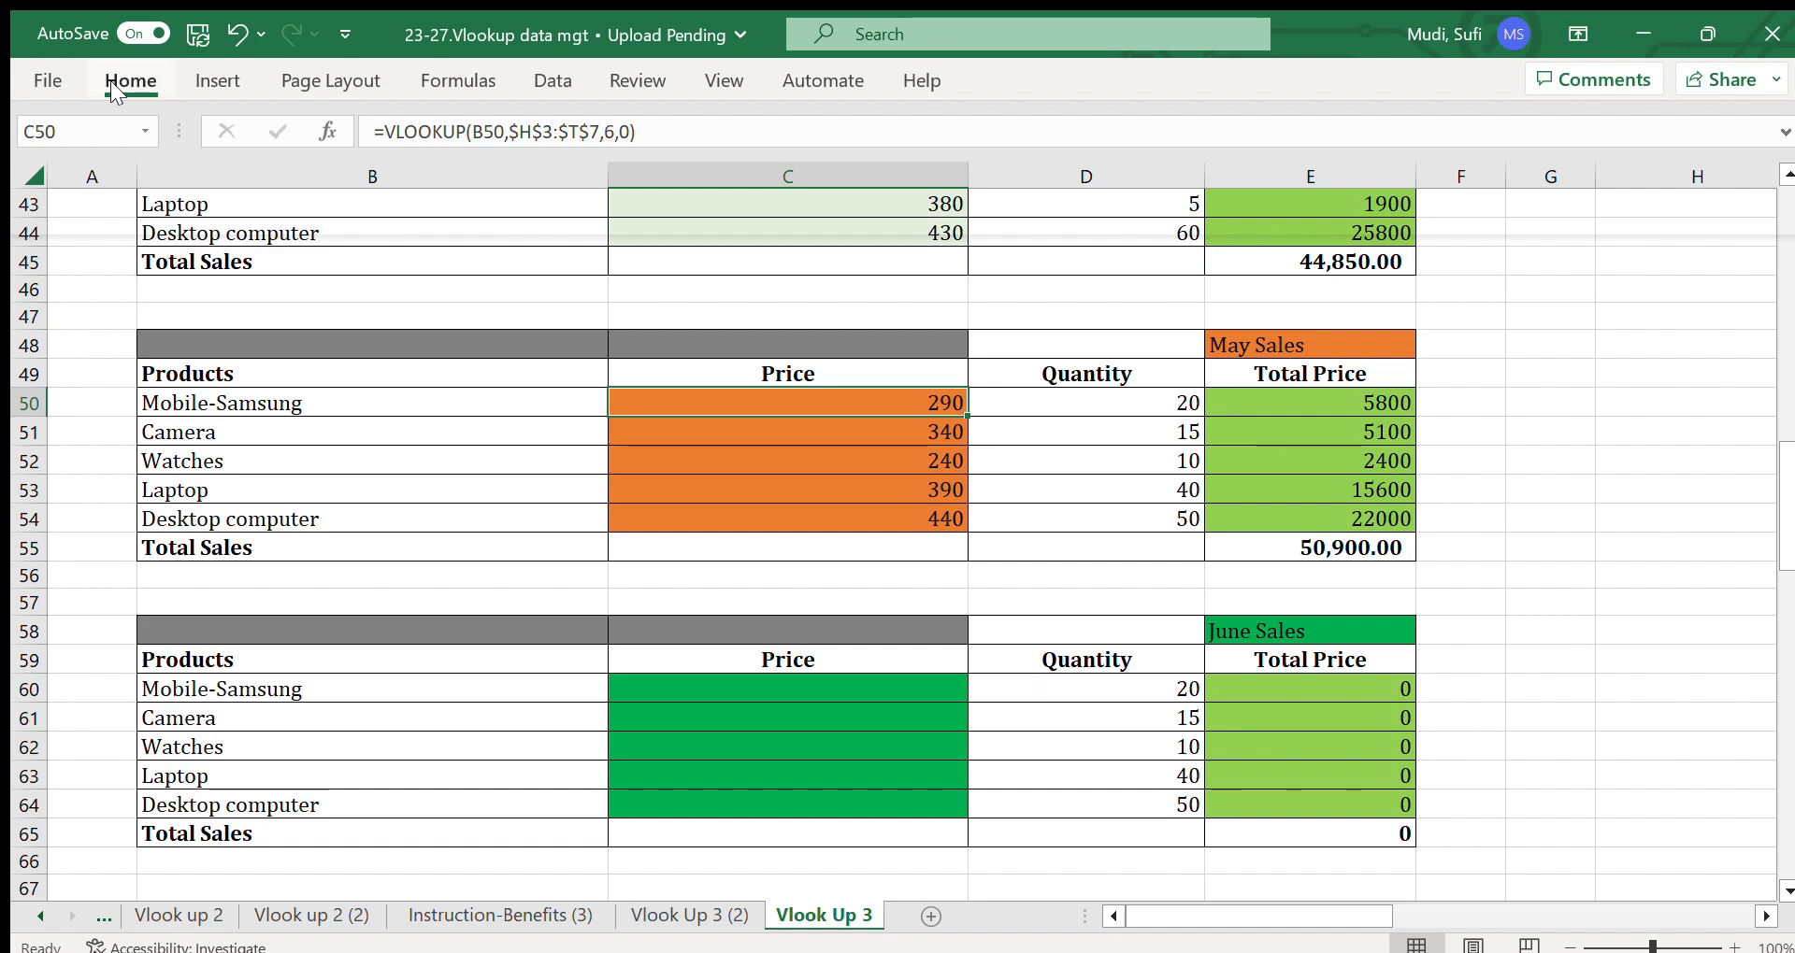
key("ctrl+c")
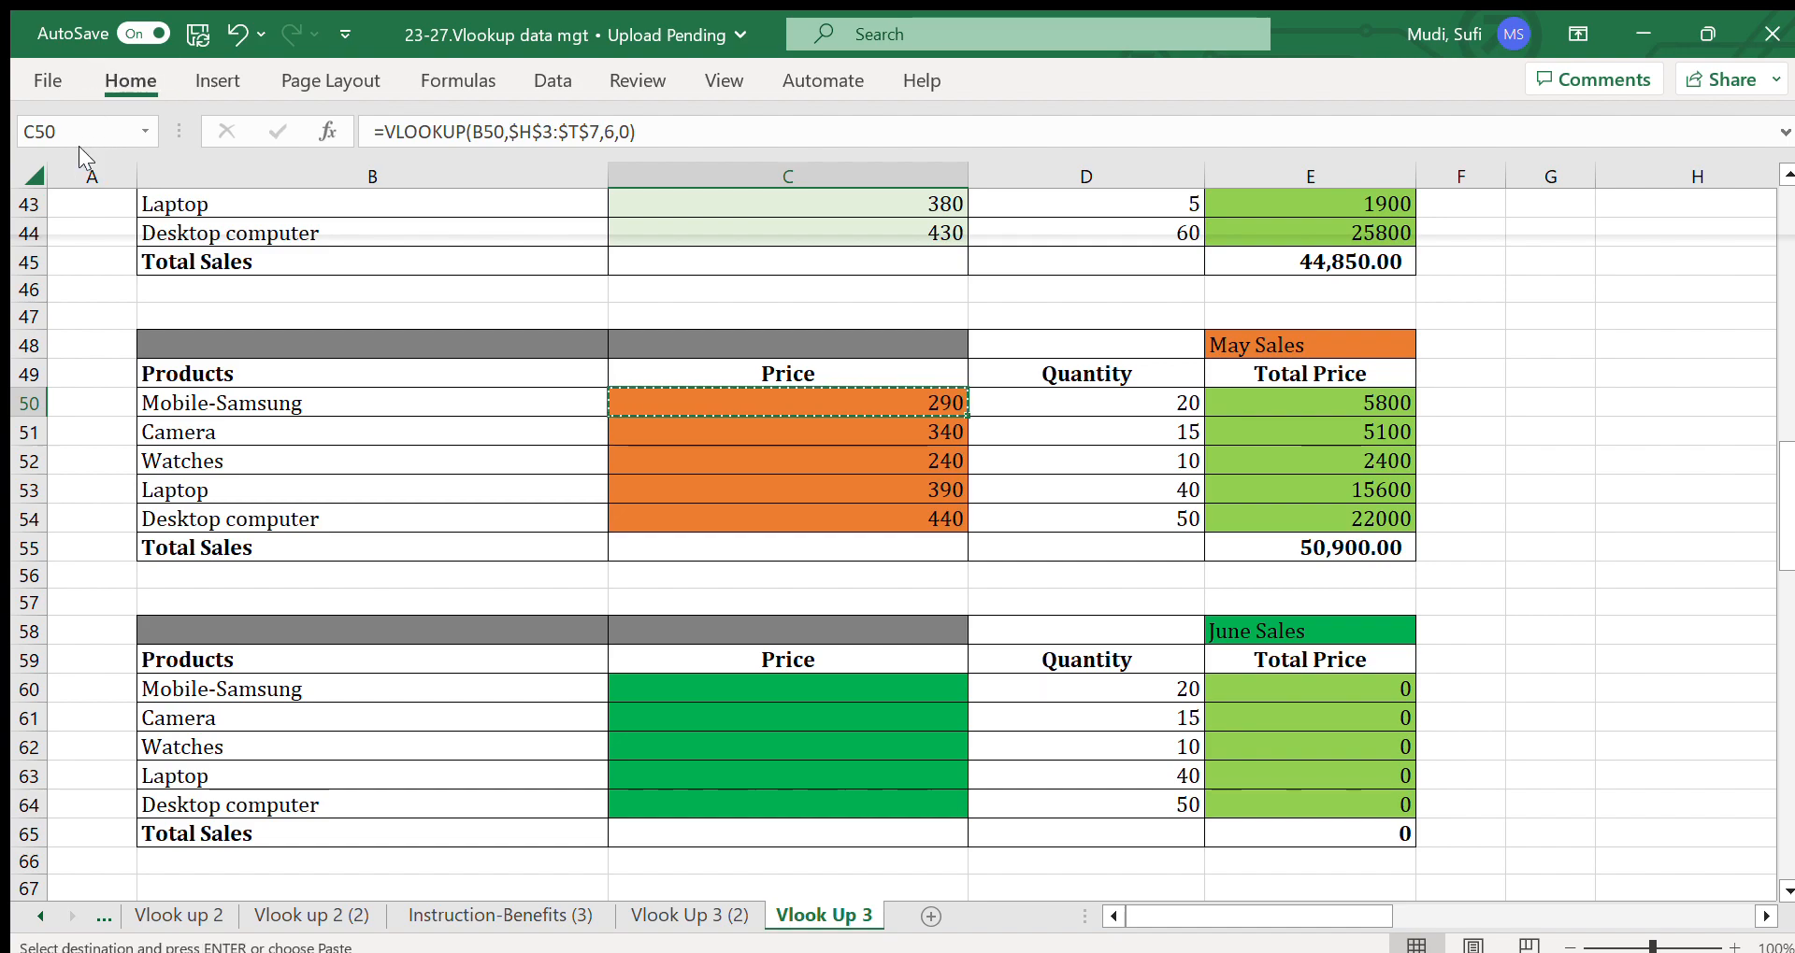
left_click(738, 682)
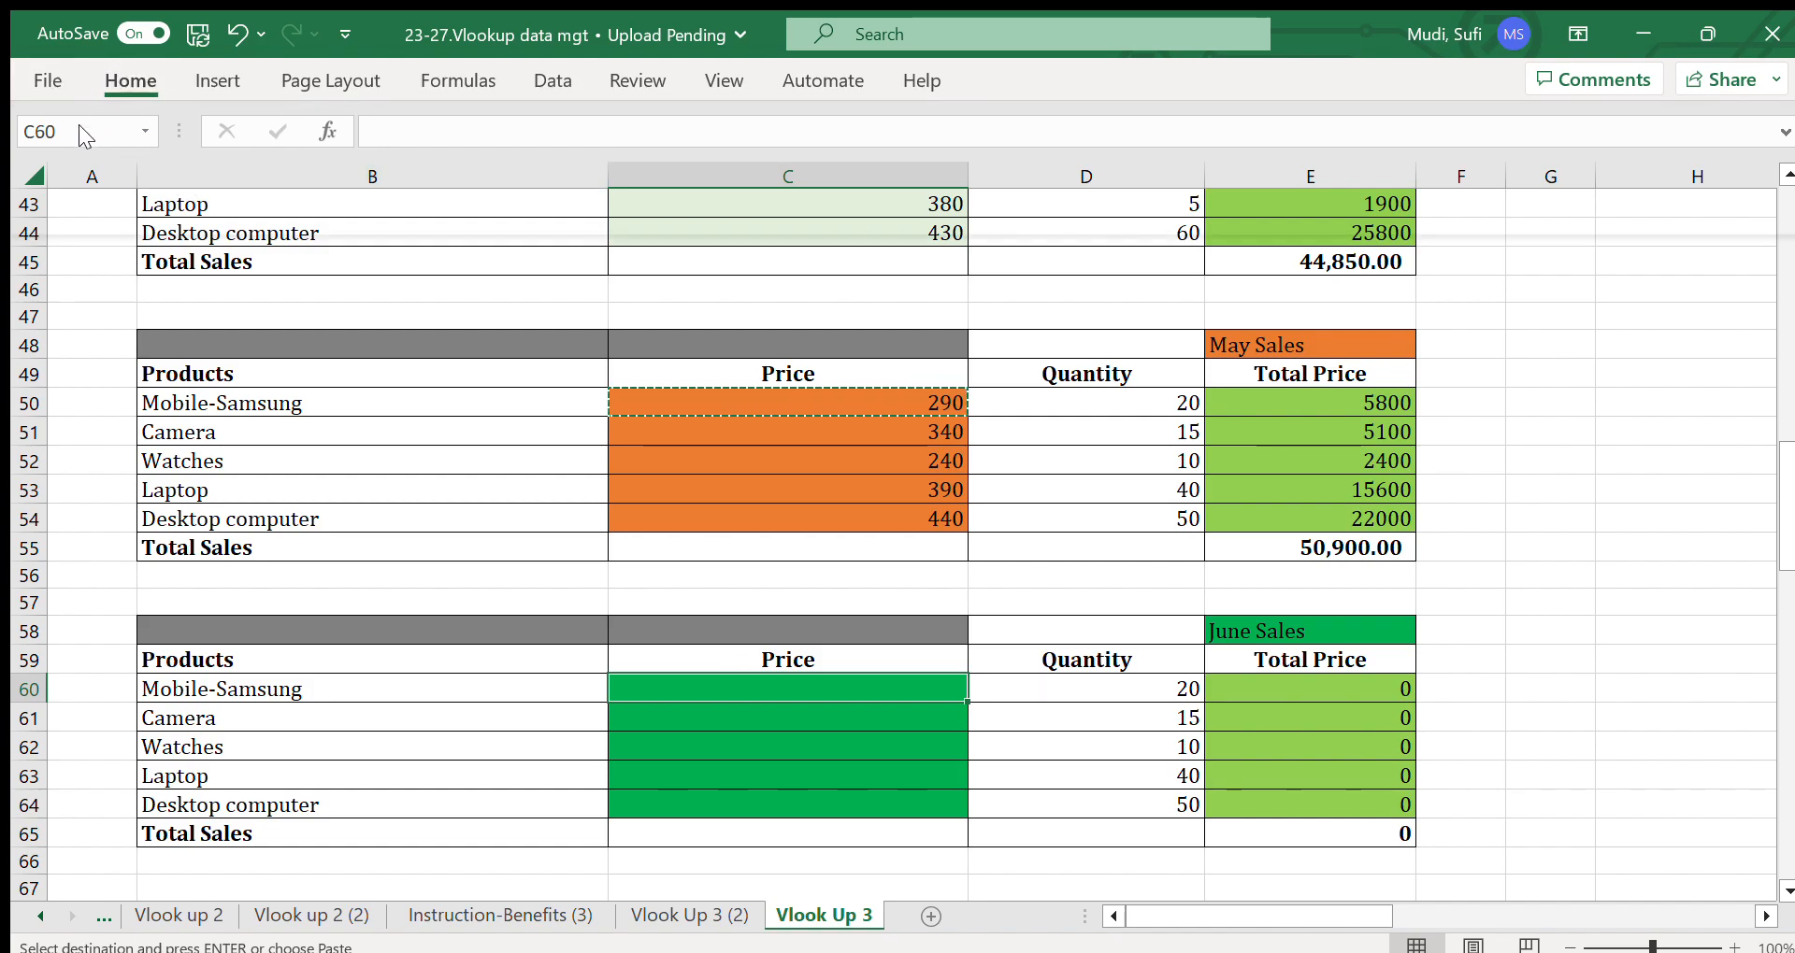
key("ctrl+v")
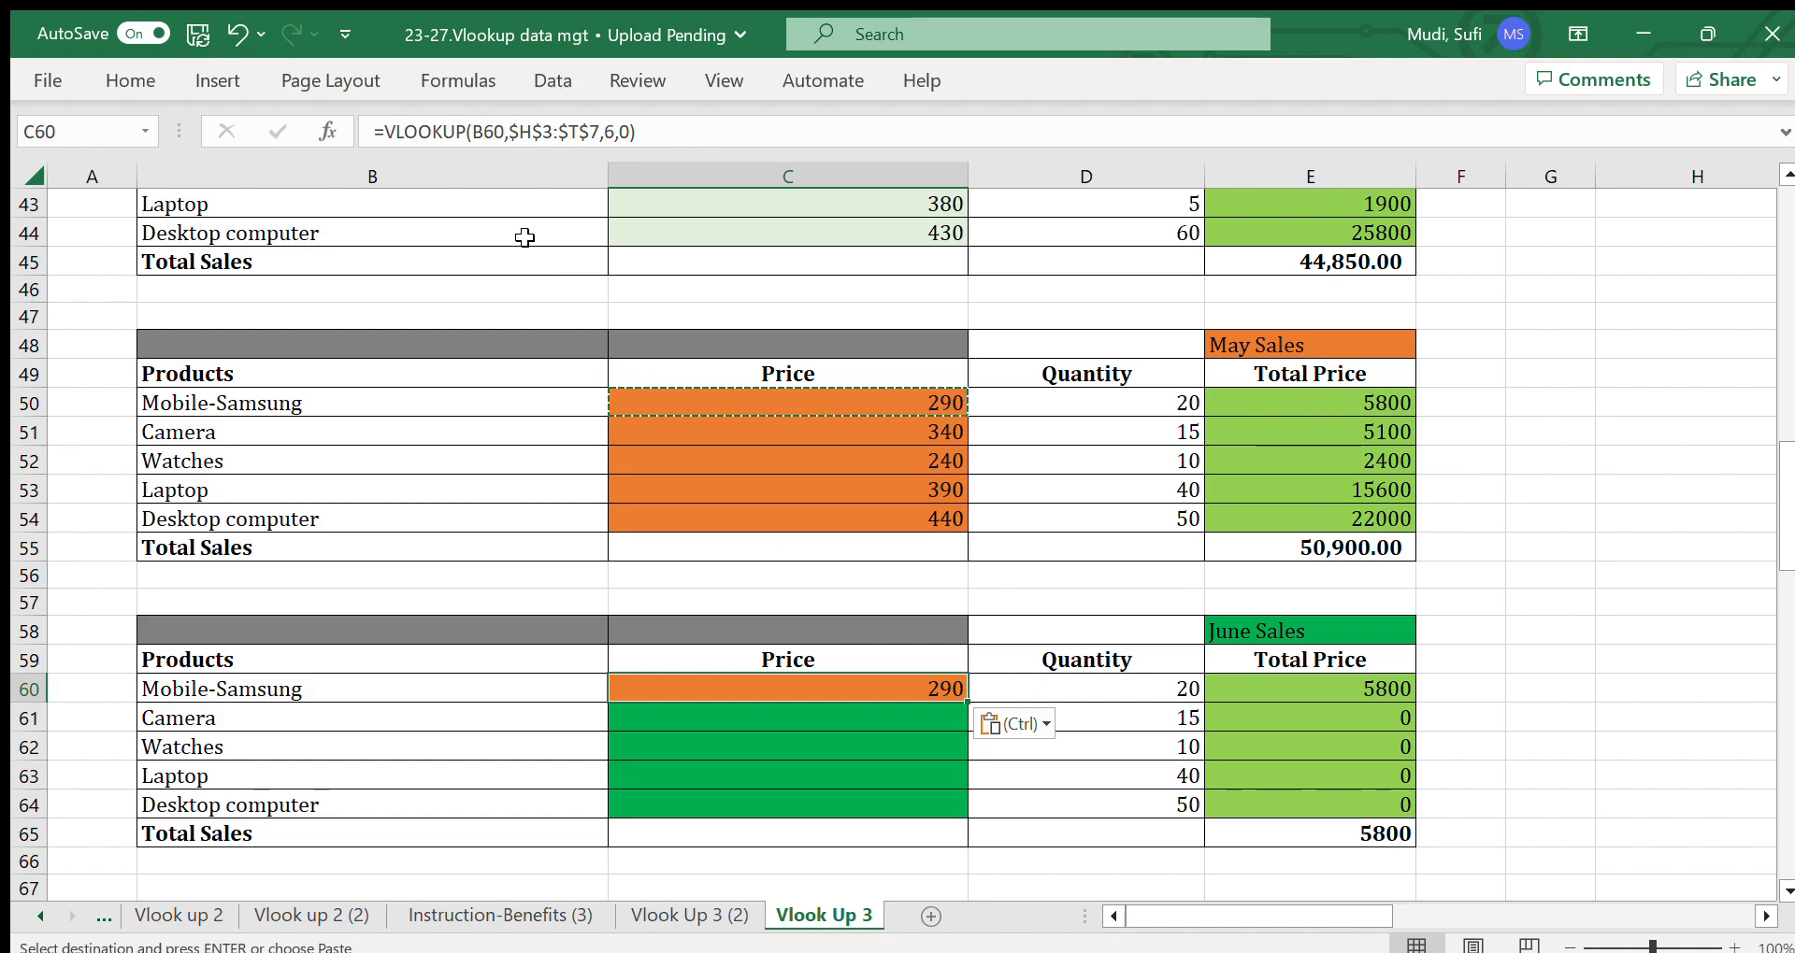
Fill C60 with the same green as the other price cells of the June Sales table.
left_click(133, 82)
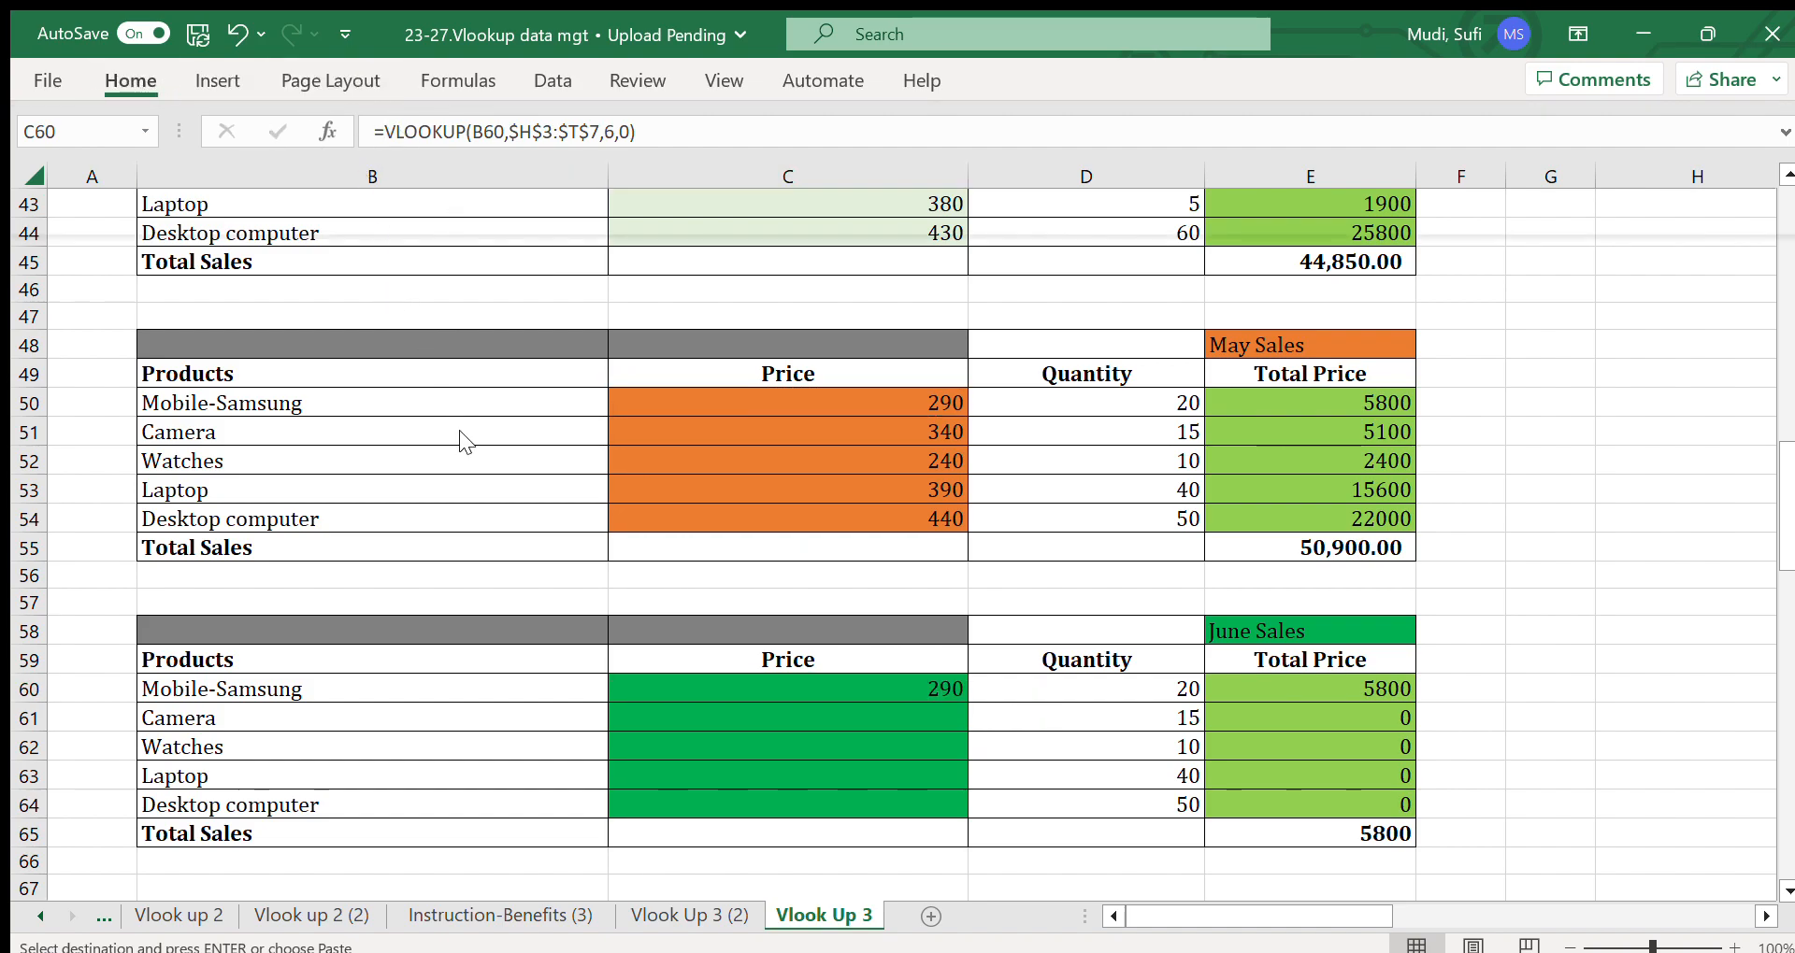
key("Escape")
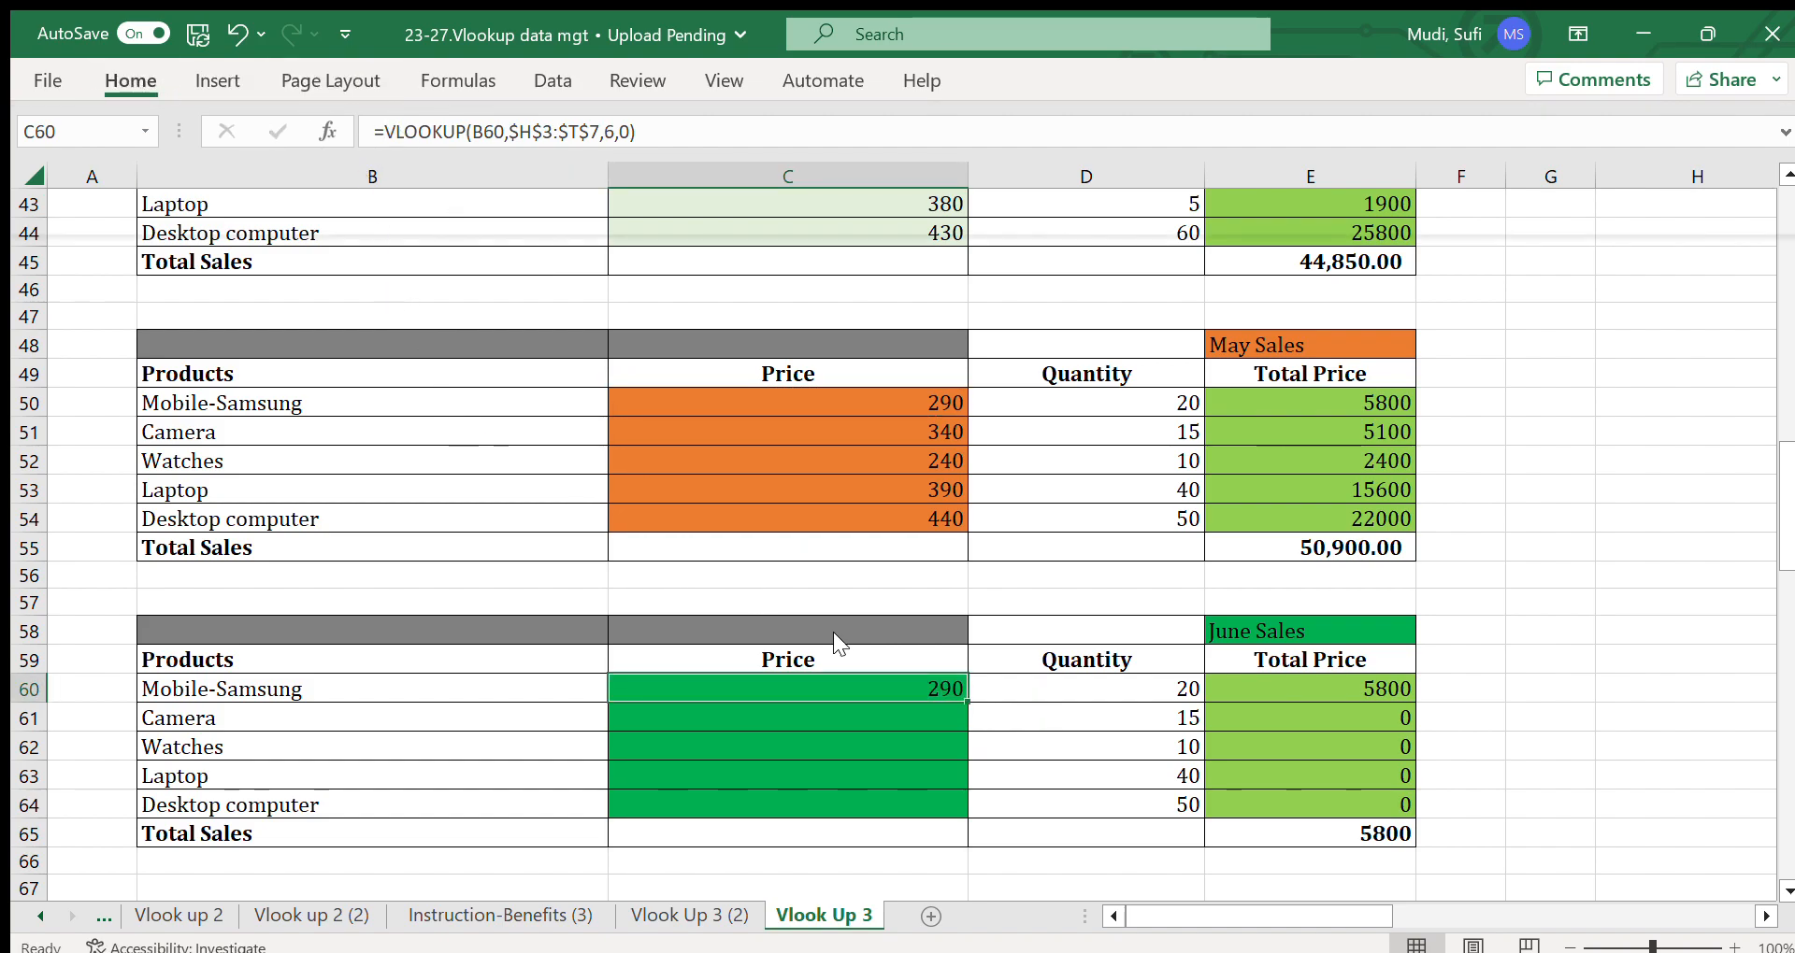
left_click(1260, 624)
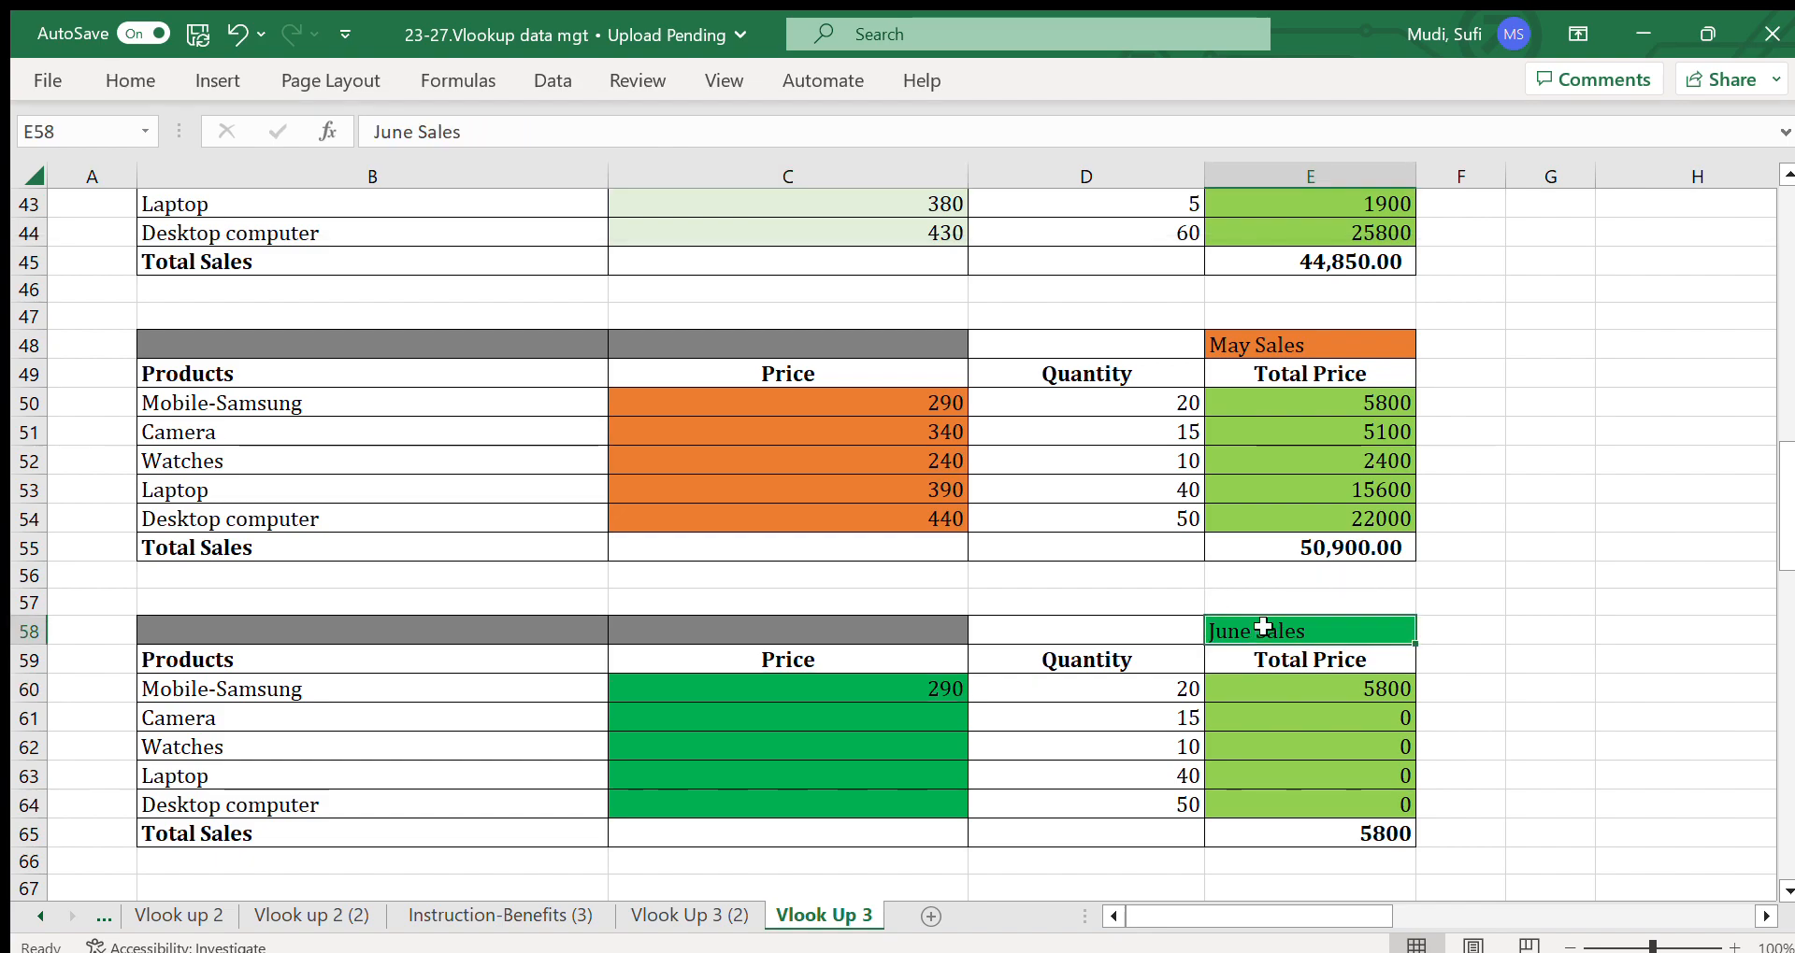
Change the column number in C60's VLOOKUP formula to 7 and fill the formula down to C64.
left_click(888, 689)
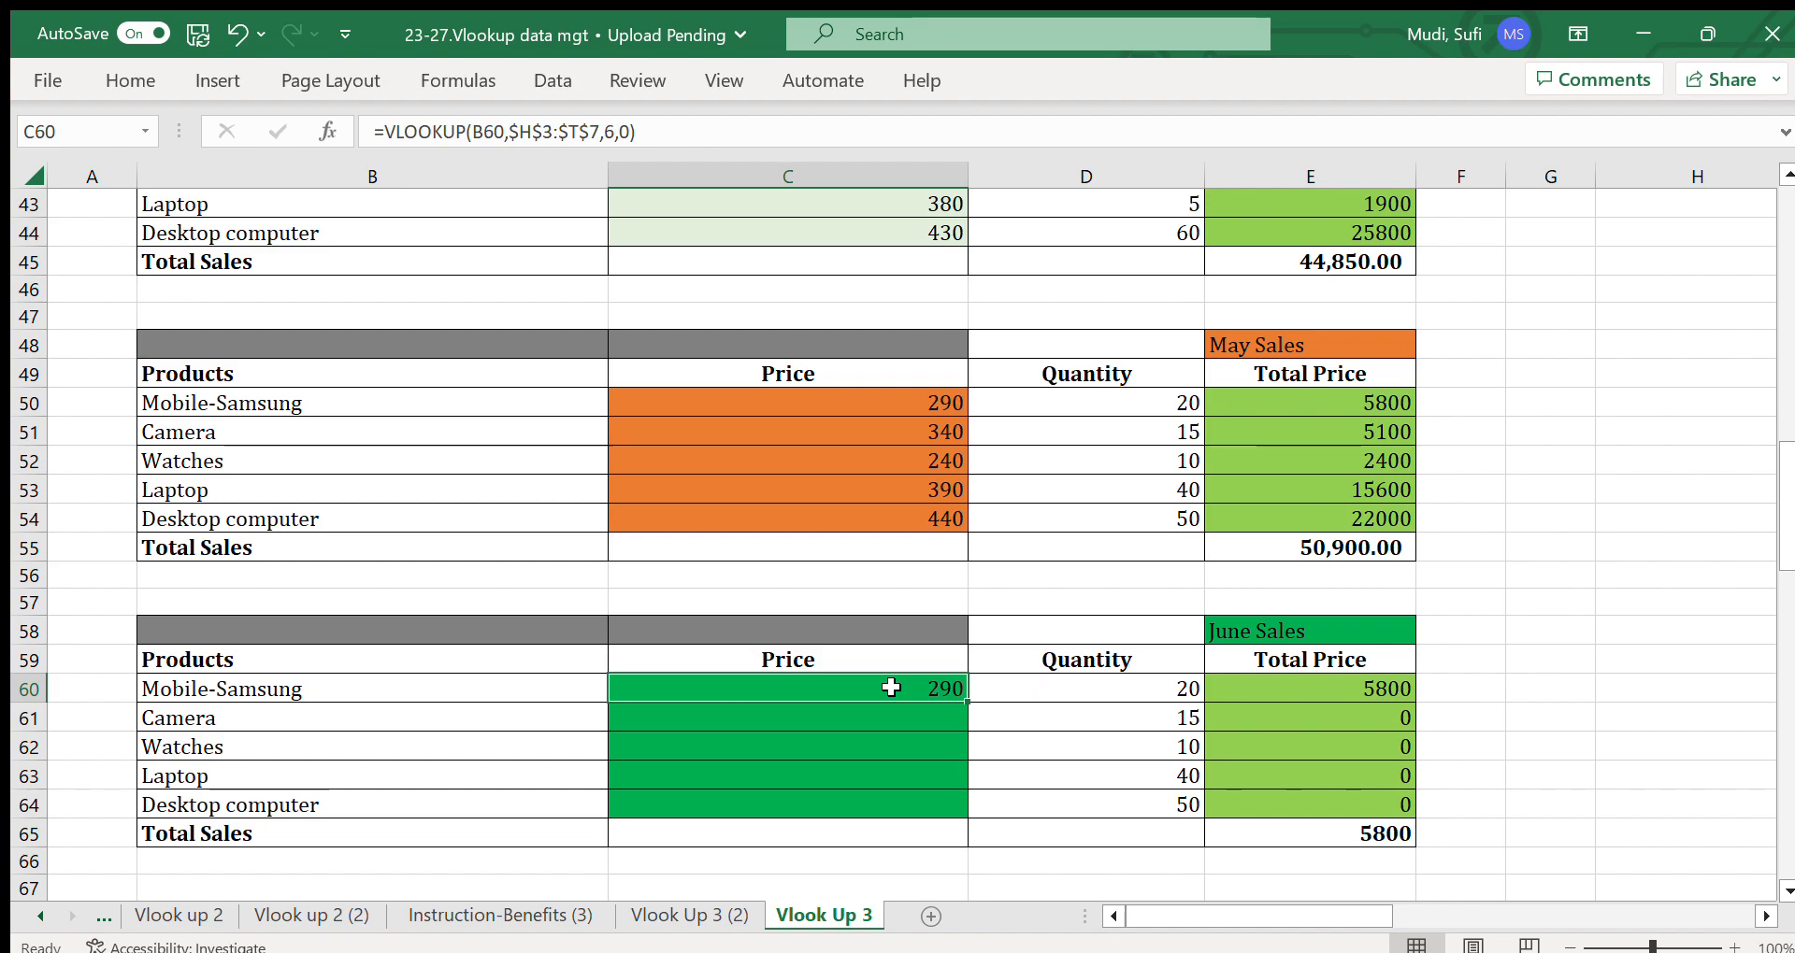
double_click(942, 688)
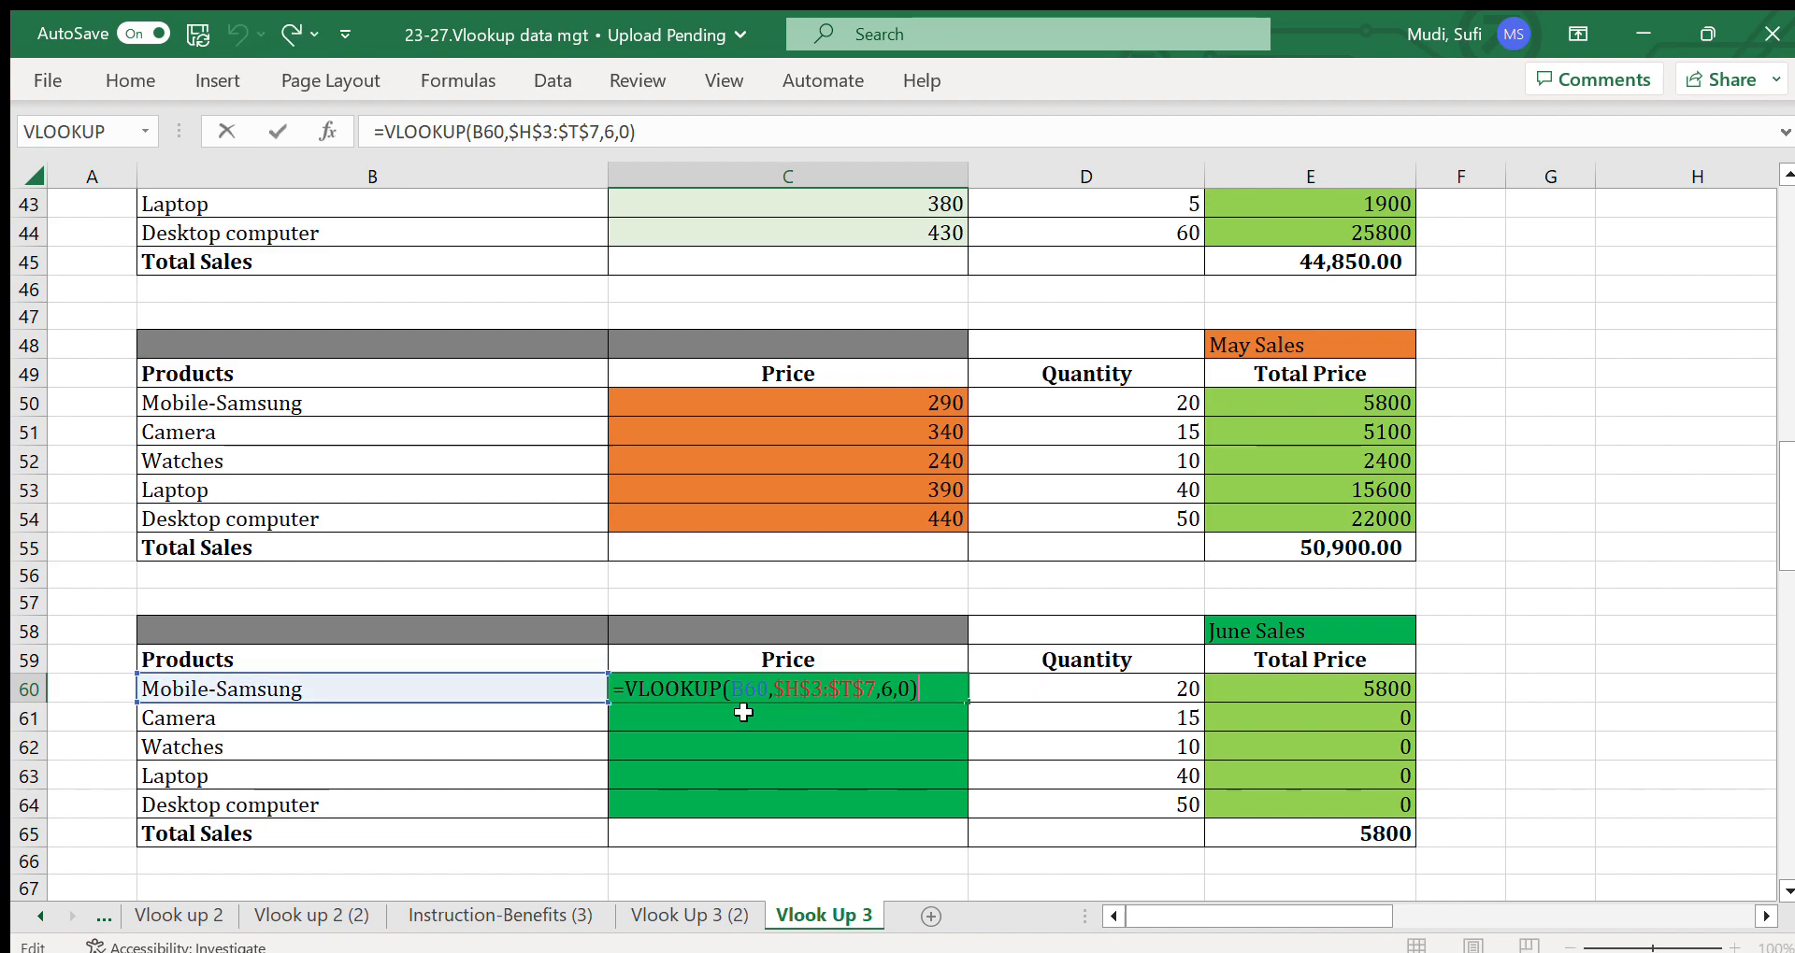
left_click(887, 703)
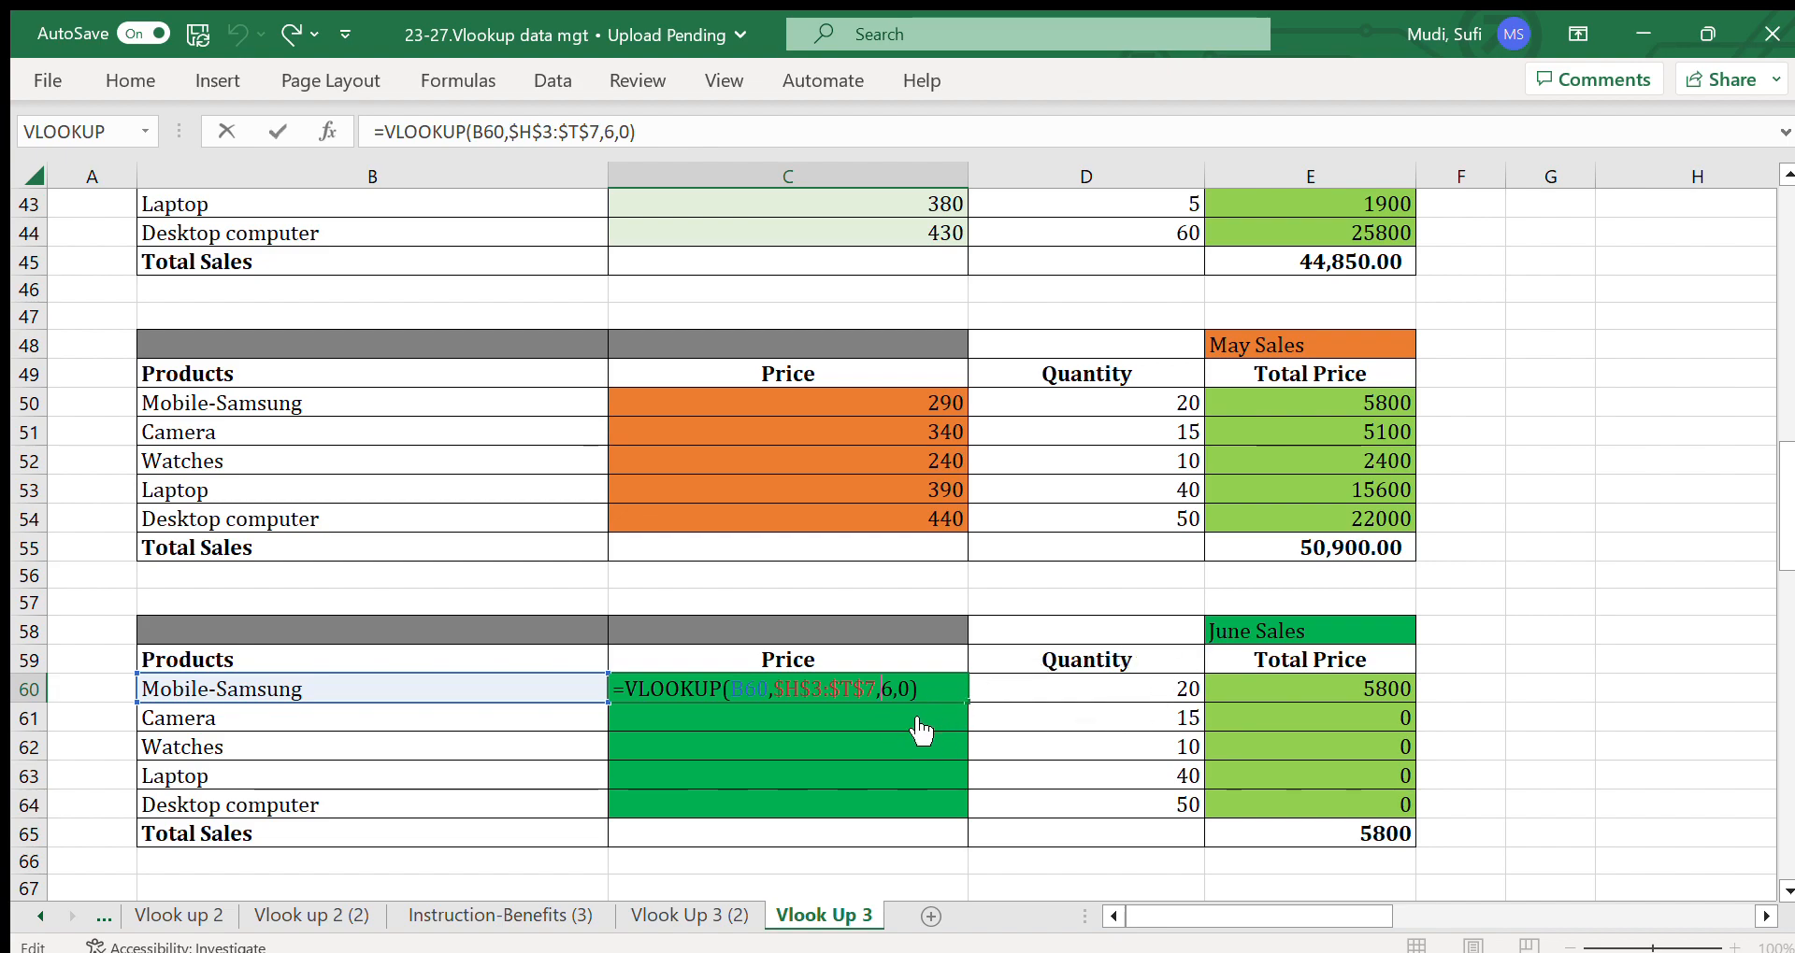
type("7")
key("Delete")
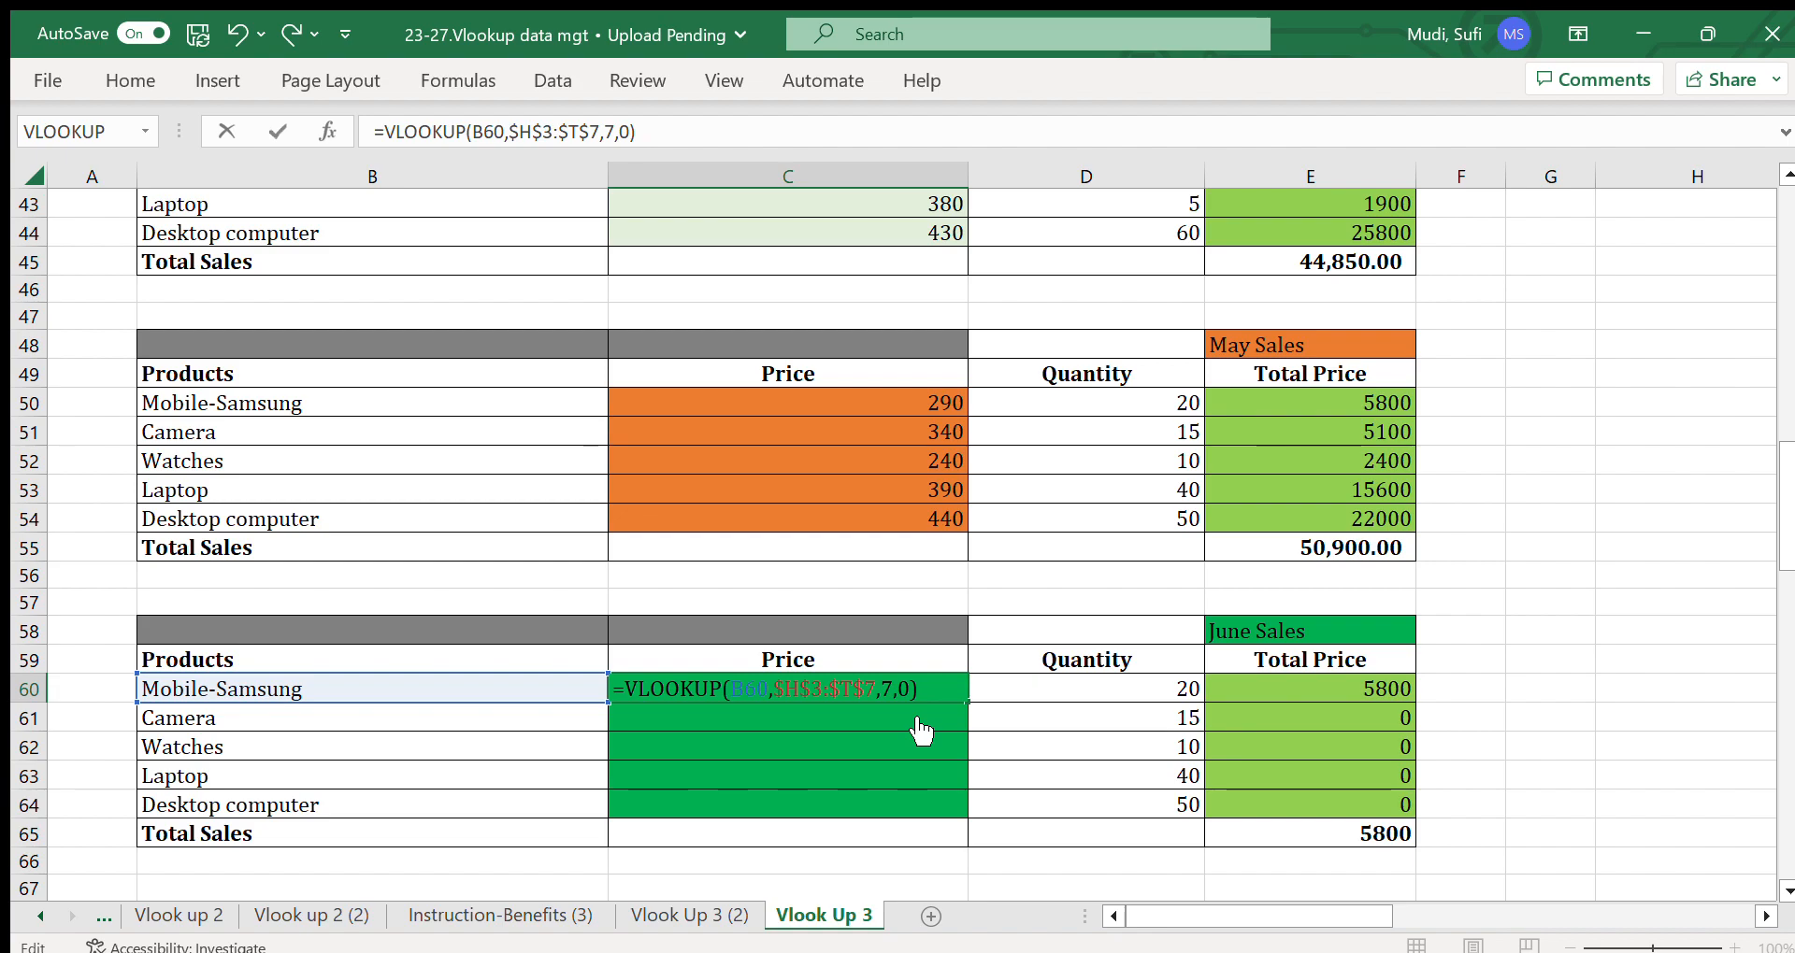
key("Return")
left_click(912, 689)
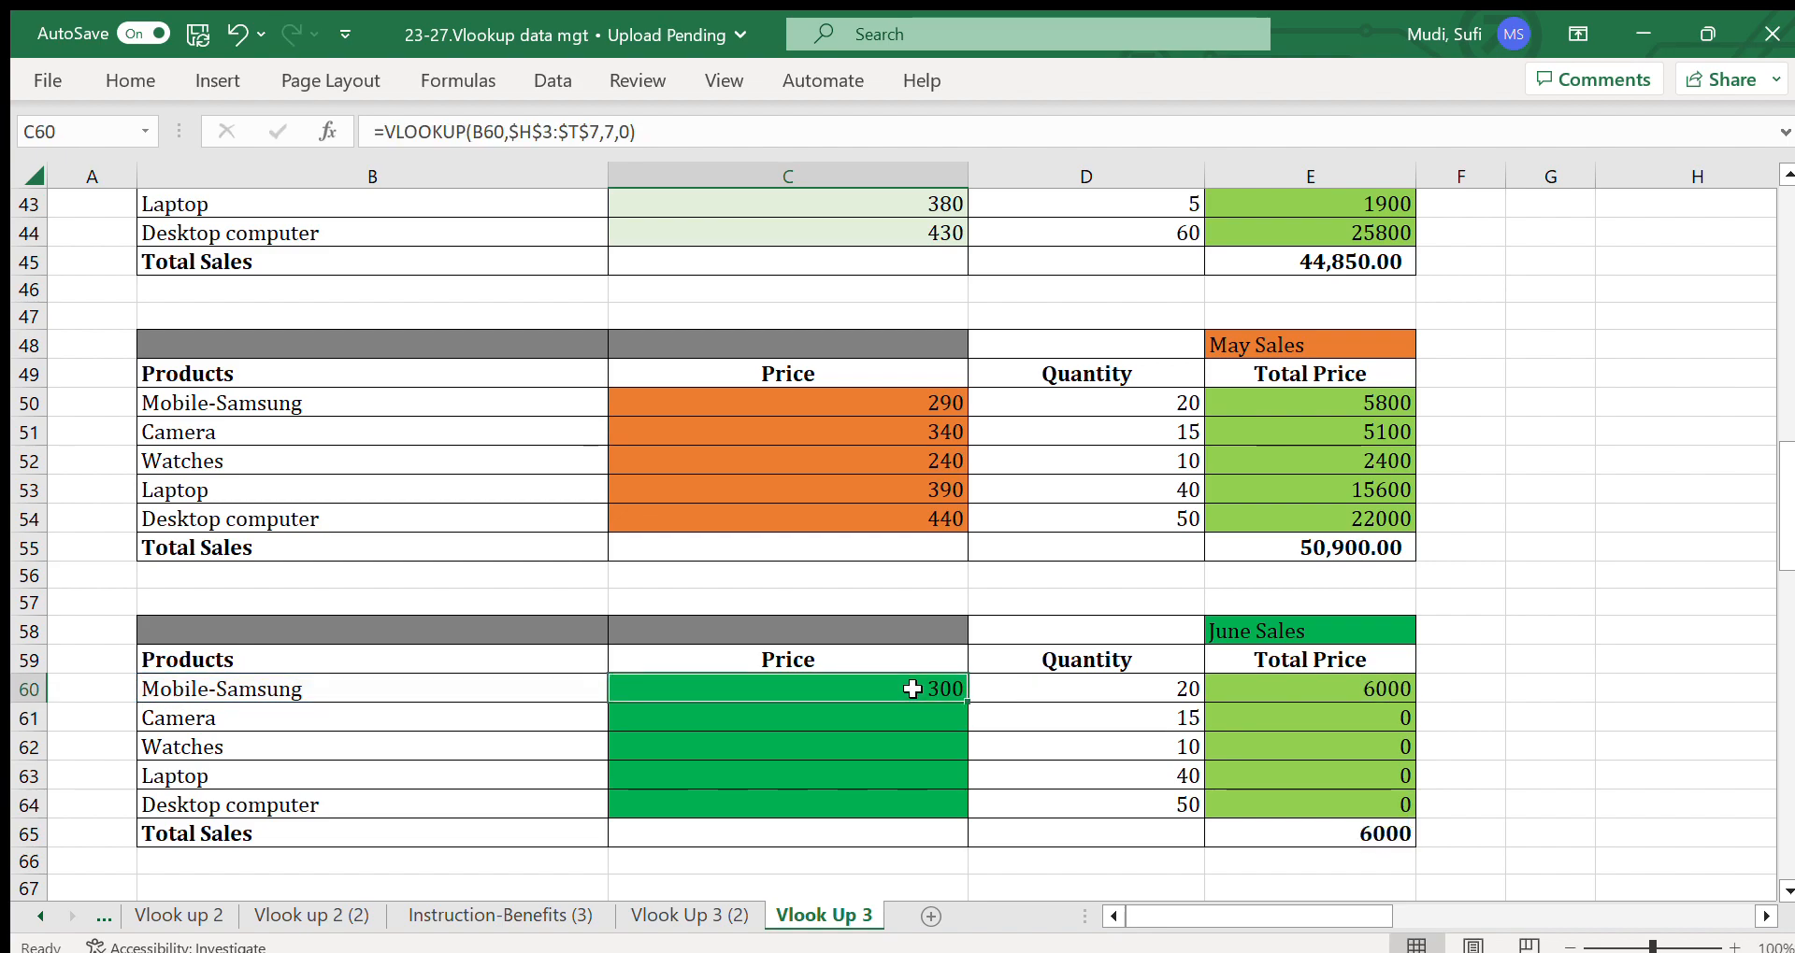
left_click_drag(967, 702, 967, 822)
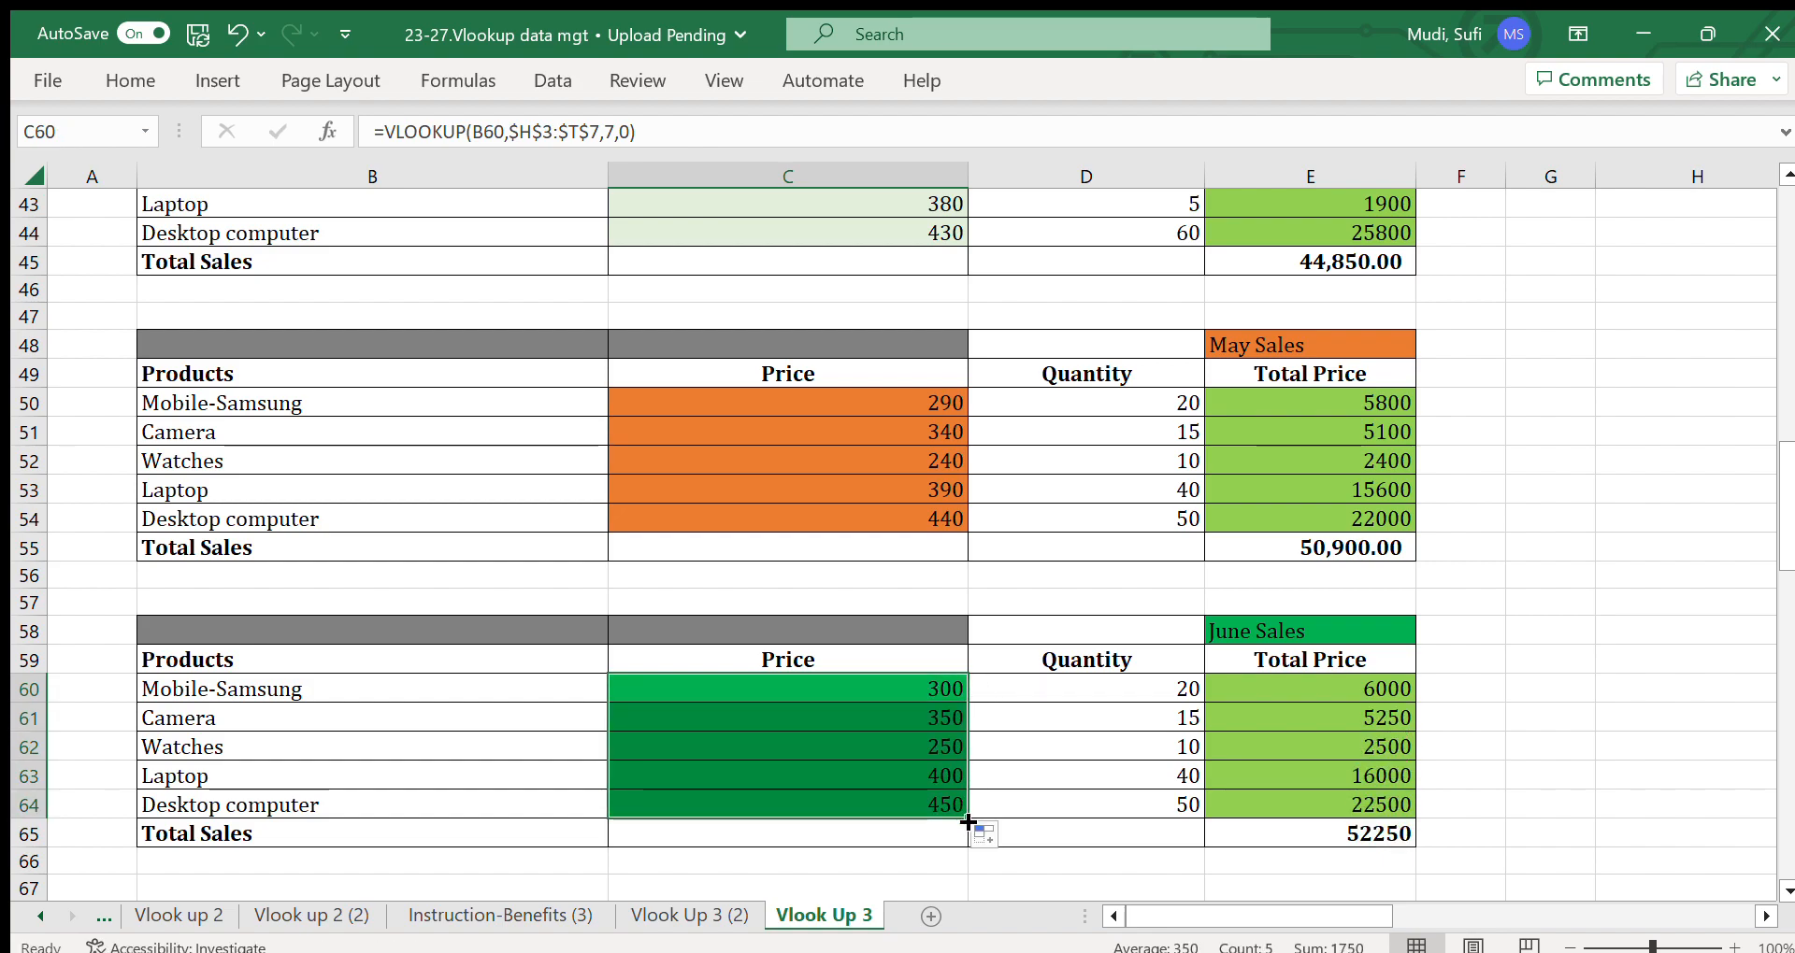
Compare the June product prices in C60 to C64 with the May prices in C50 to C54.
left_click(932, 711)
left_click(888, 432)
left_click(895, 723)
left_click(908, 810)
left_click(894, 404)
left_click(879, 697)
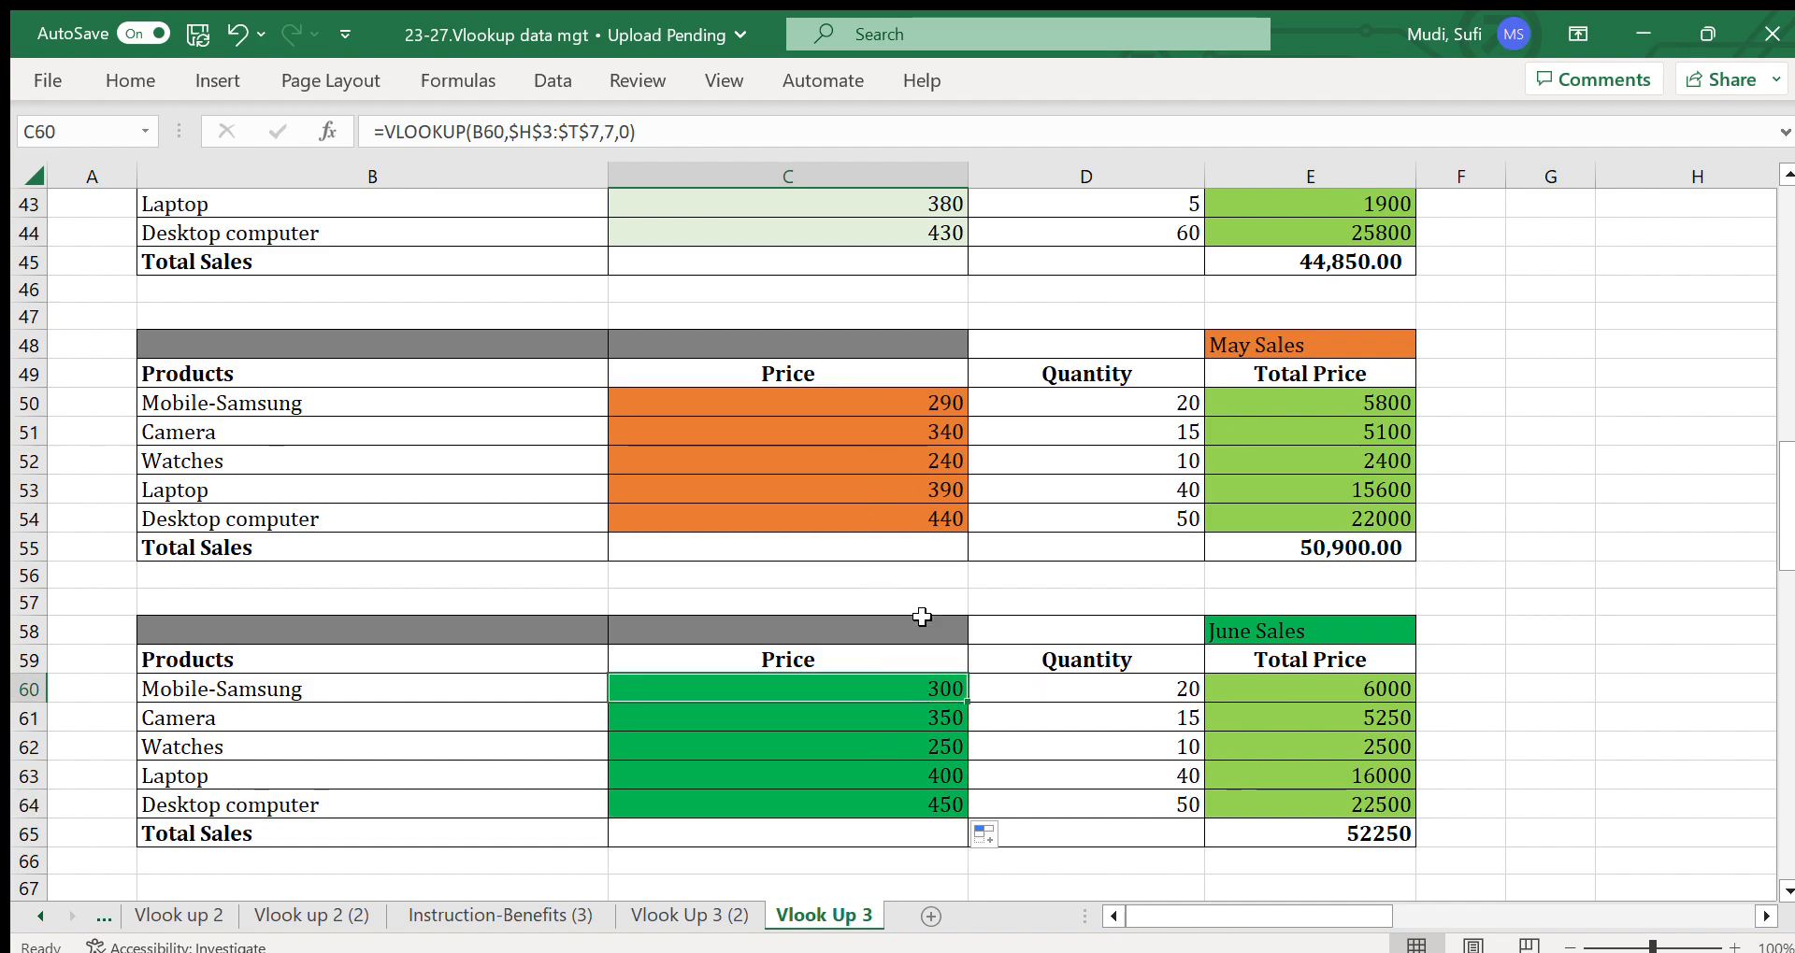
left_click(912, 510)
left_click(926, 804)
Review the June quantities from D60 to D64 and check the June Total Sales formula in E65.
left_click(1132, 686)
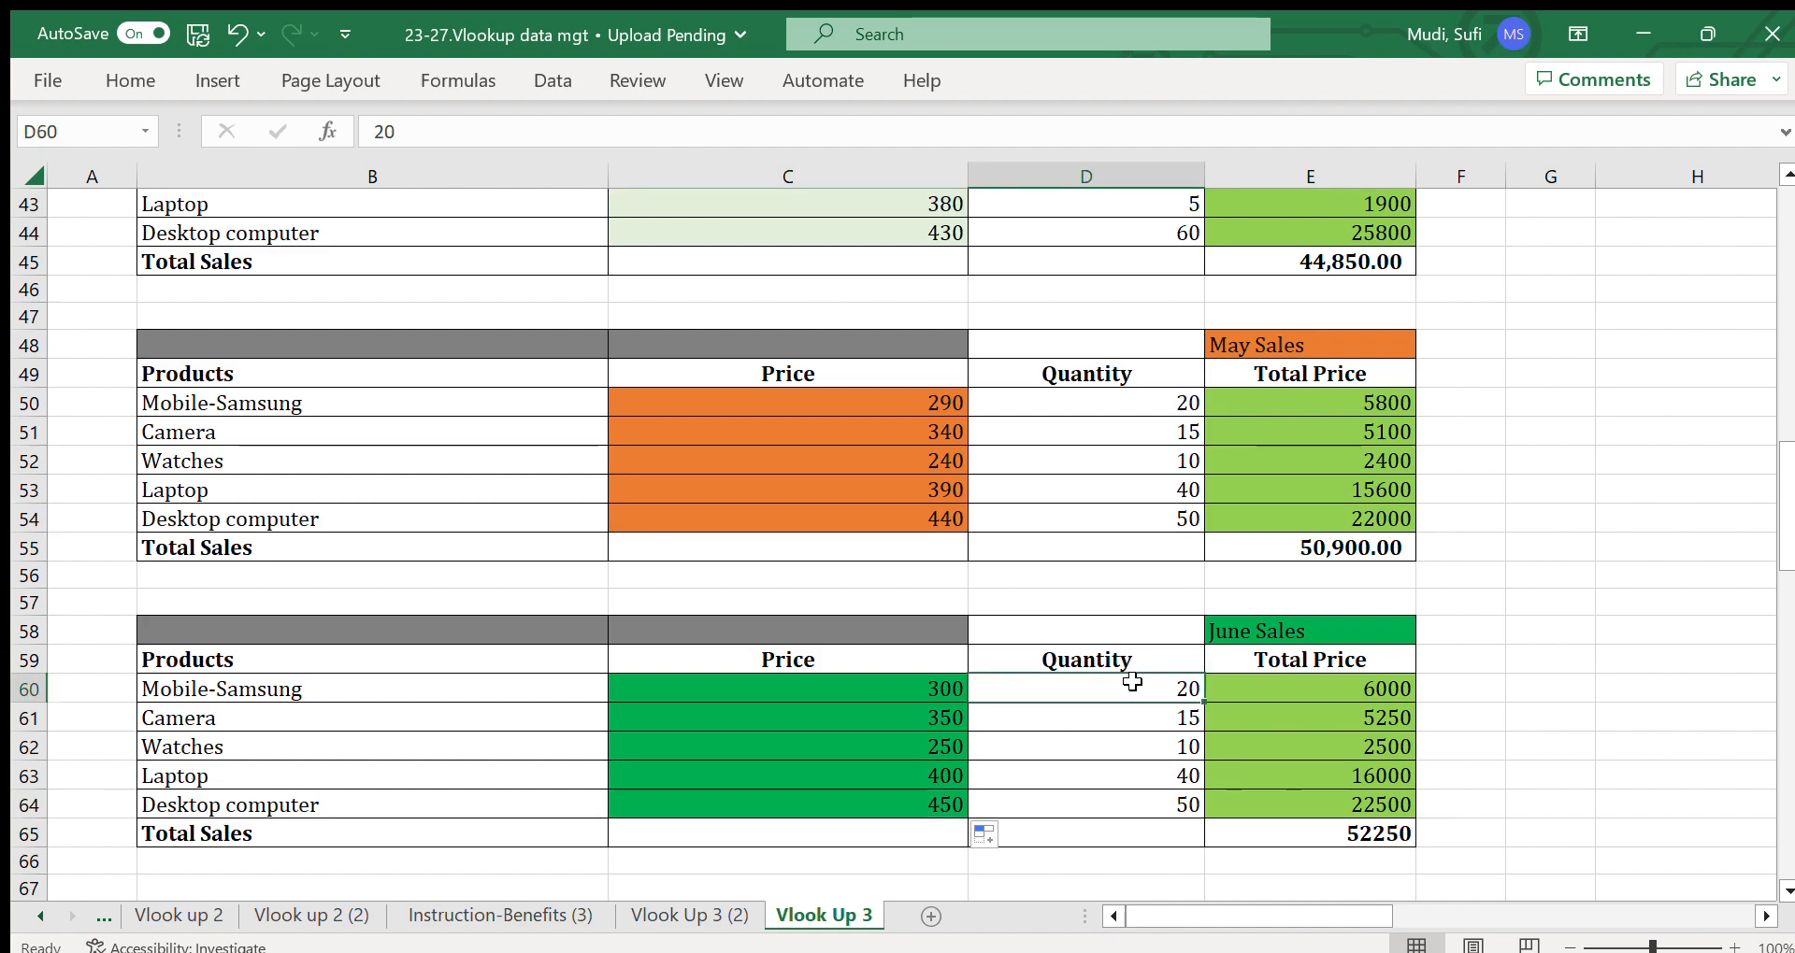
left_click(1150, 812)
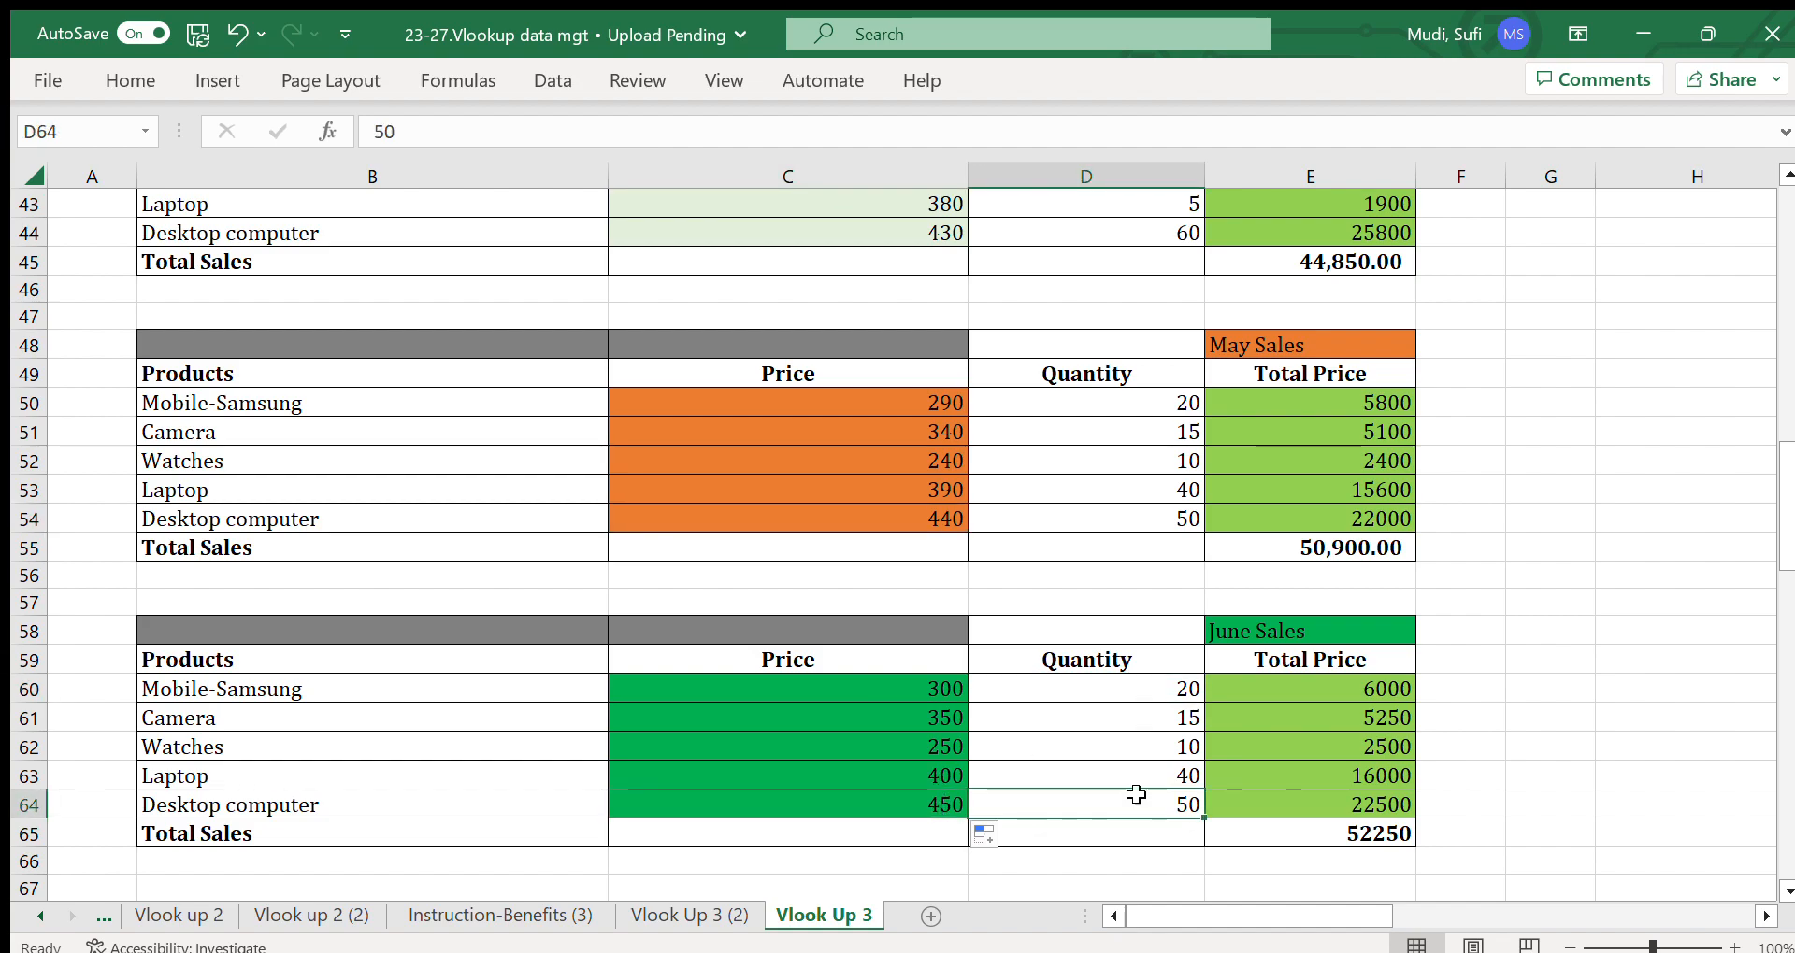
left_click(1096, 679)
left_click(1133, 805)
left_click_drag(1785, 526, 1785, 524)
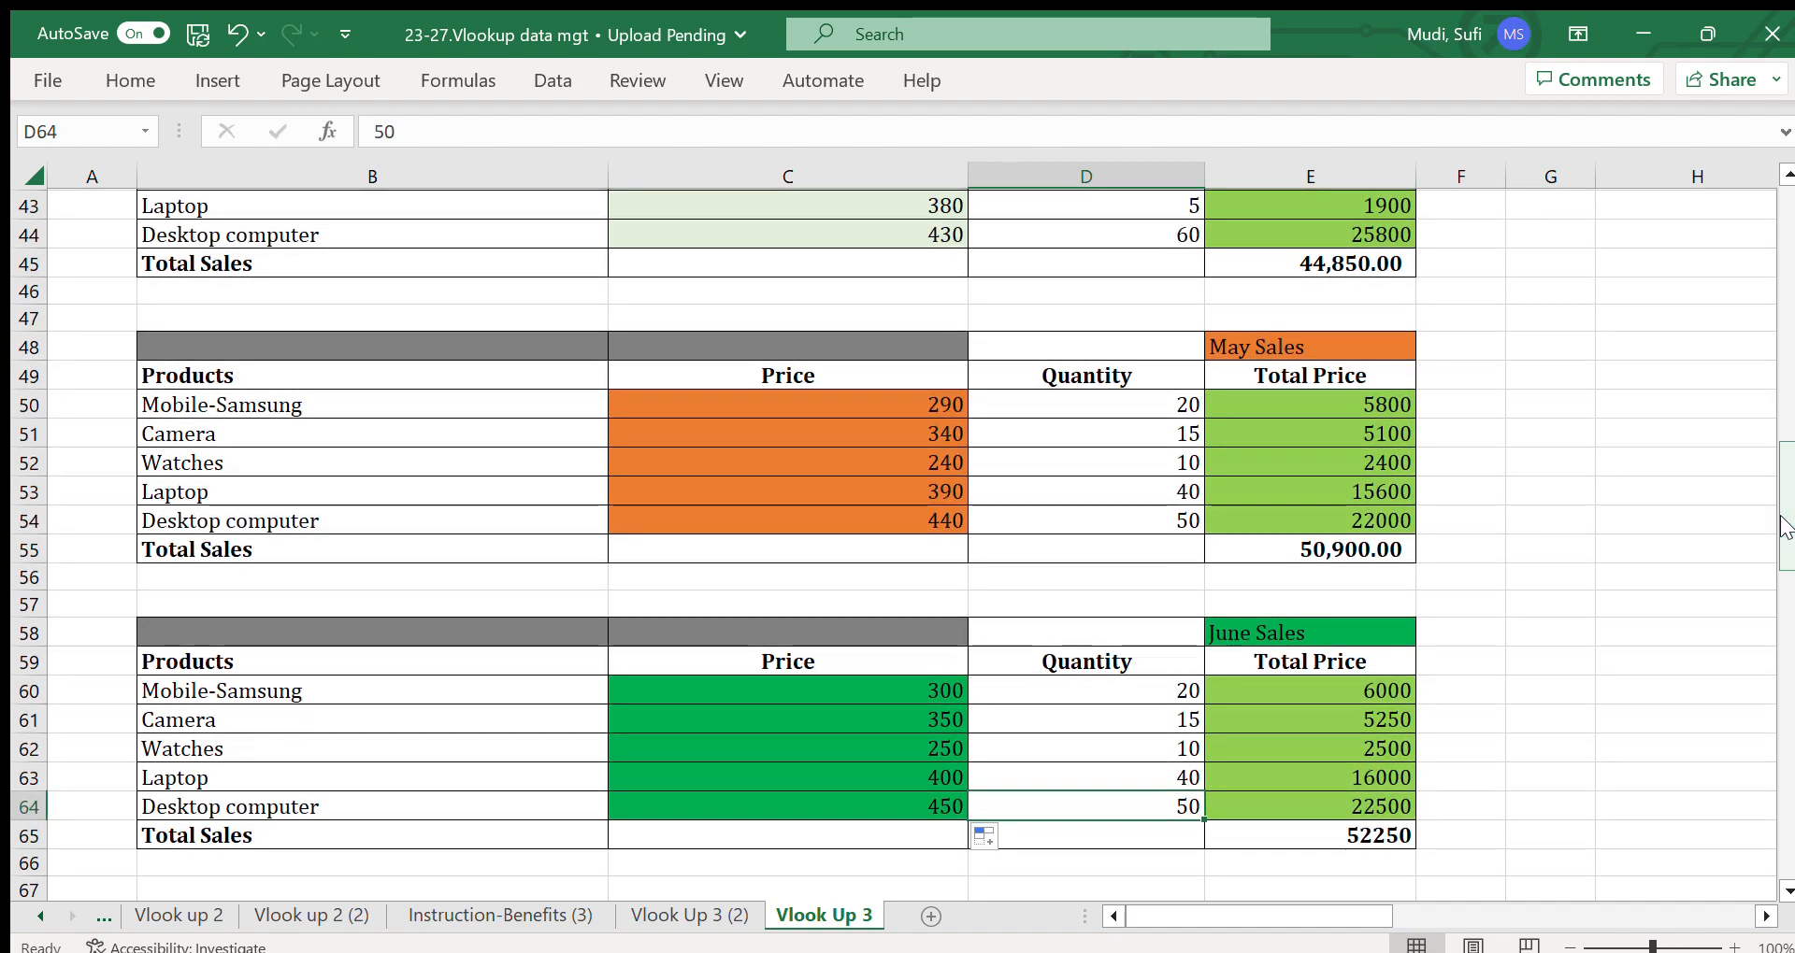
left_click(1411, 691)
left_click(1373, 836)
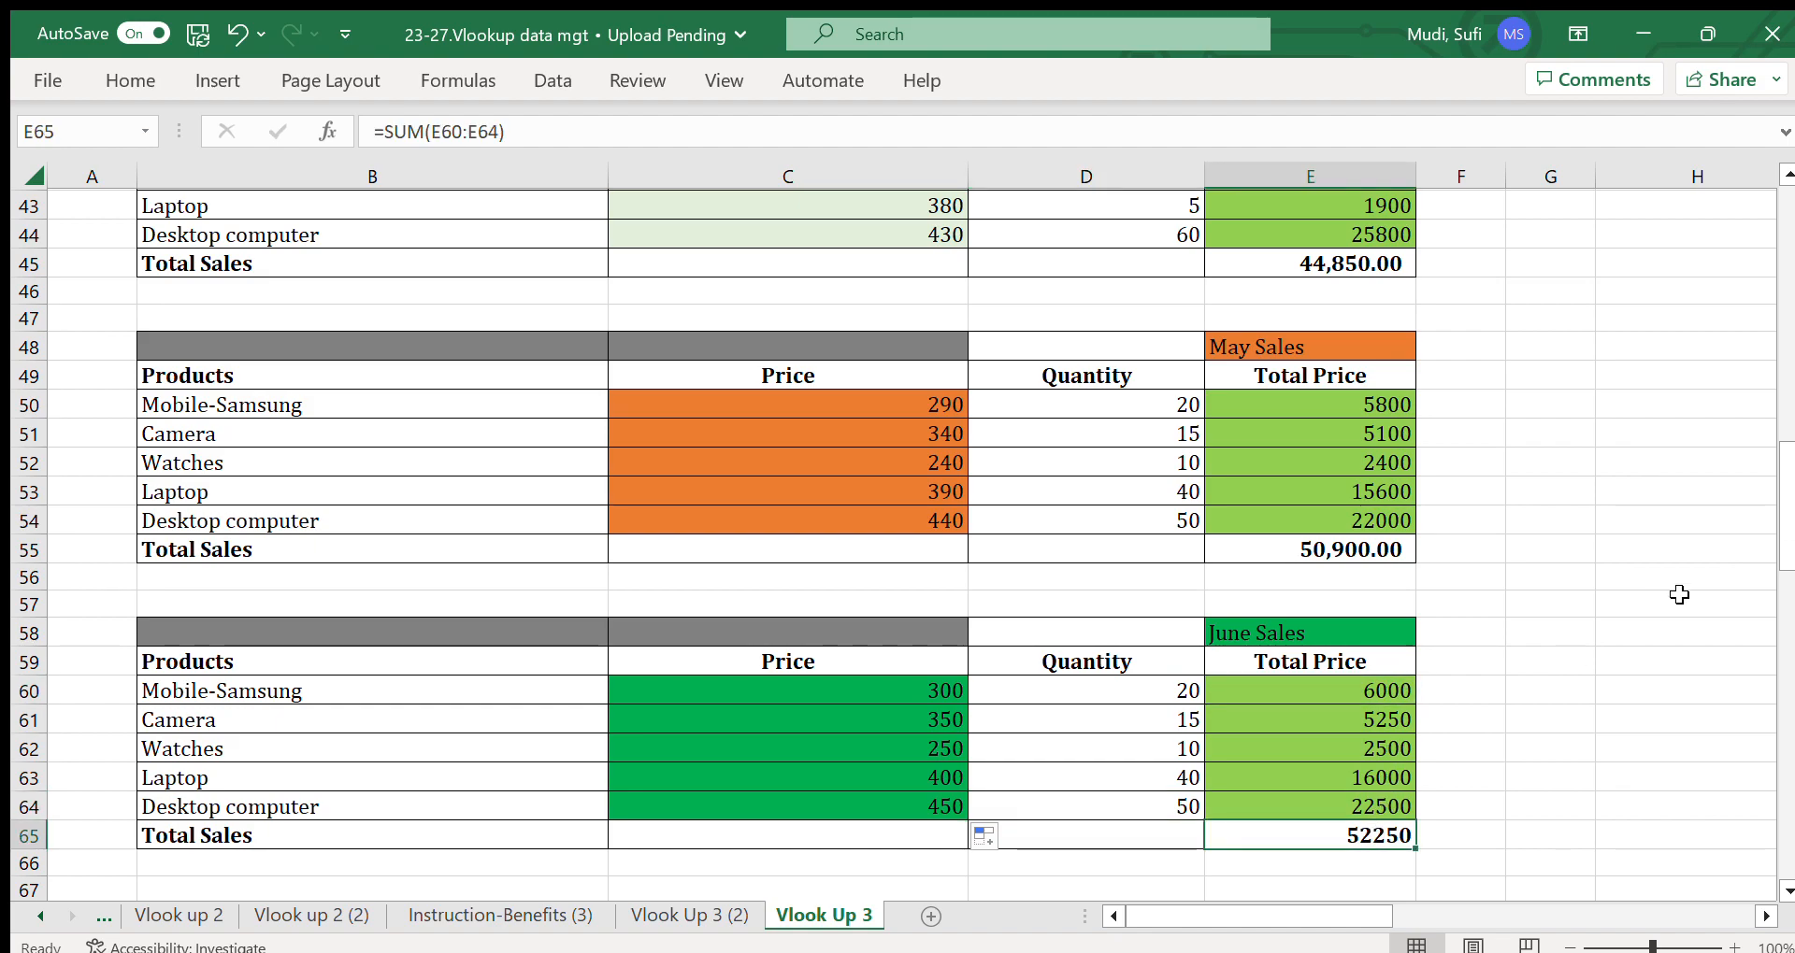
Go to the Sales Summary table and highlight the months January to June in H11 to H16.
left_click_drag(1781, 519, 1770, 278)
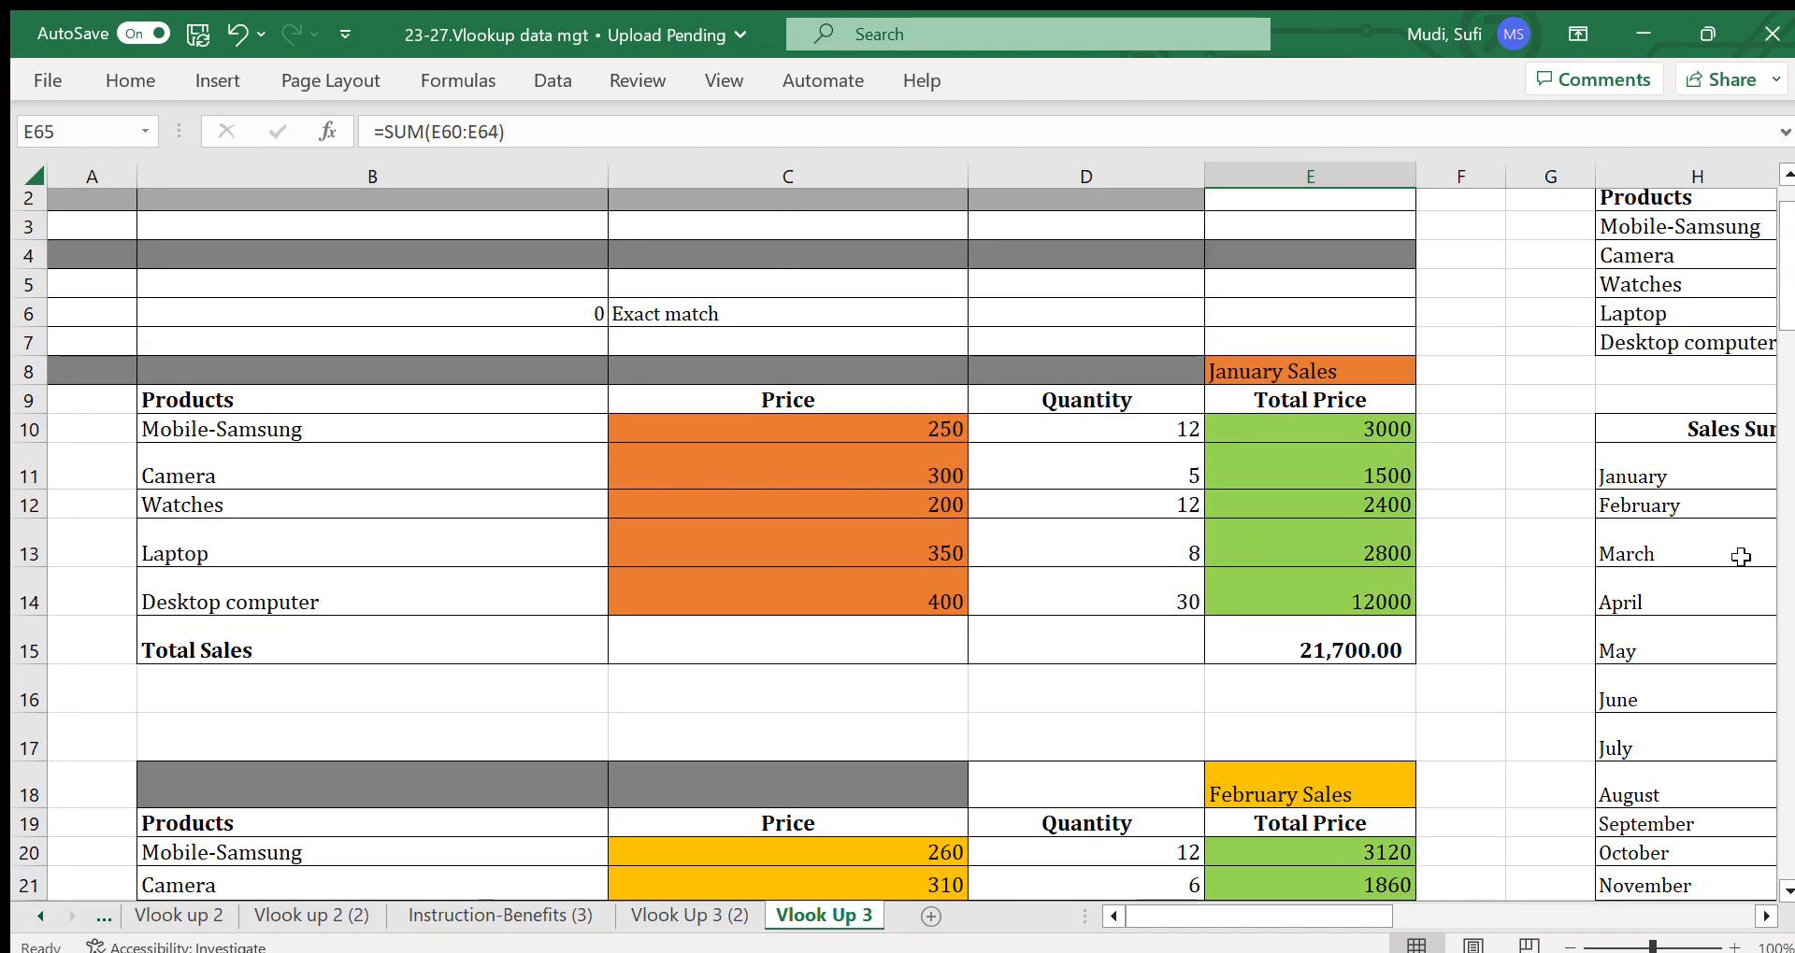
left_click(1757, 915)
left_click(1757, 914)
left_click(1758, 914)
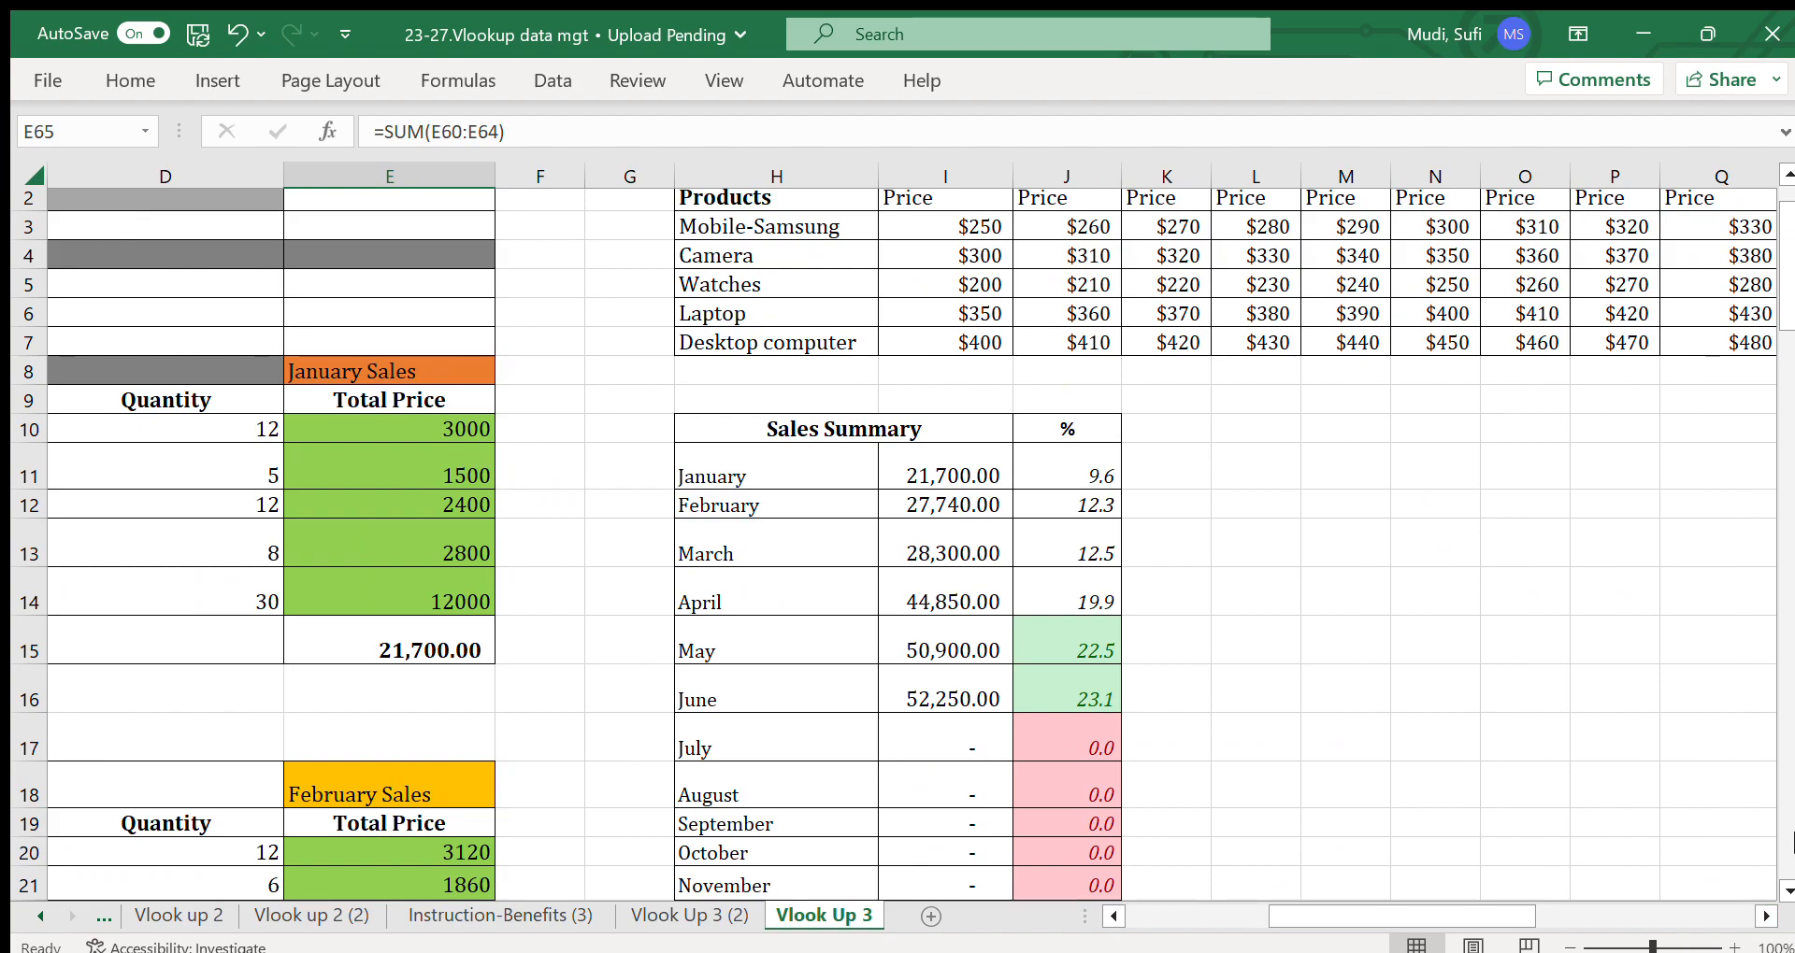
left_click(1783, 883)
left_click(1782, 882)
left_click(1782, 882)
left_click(1783, 883)
left_click(1783, 883)
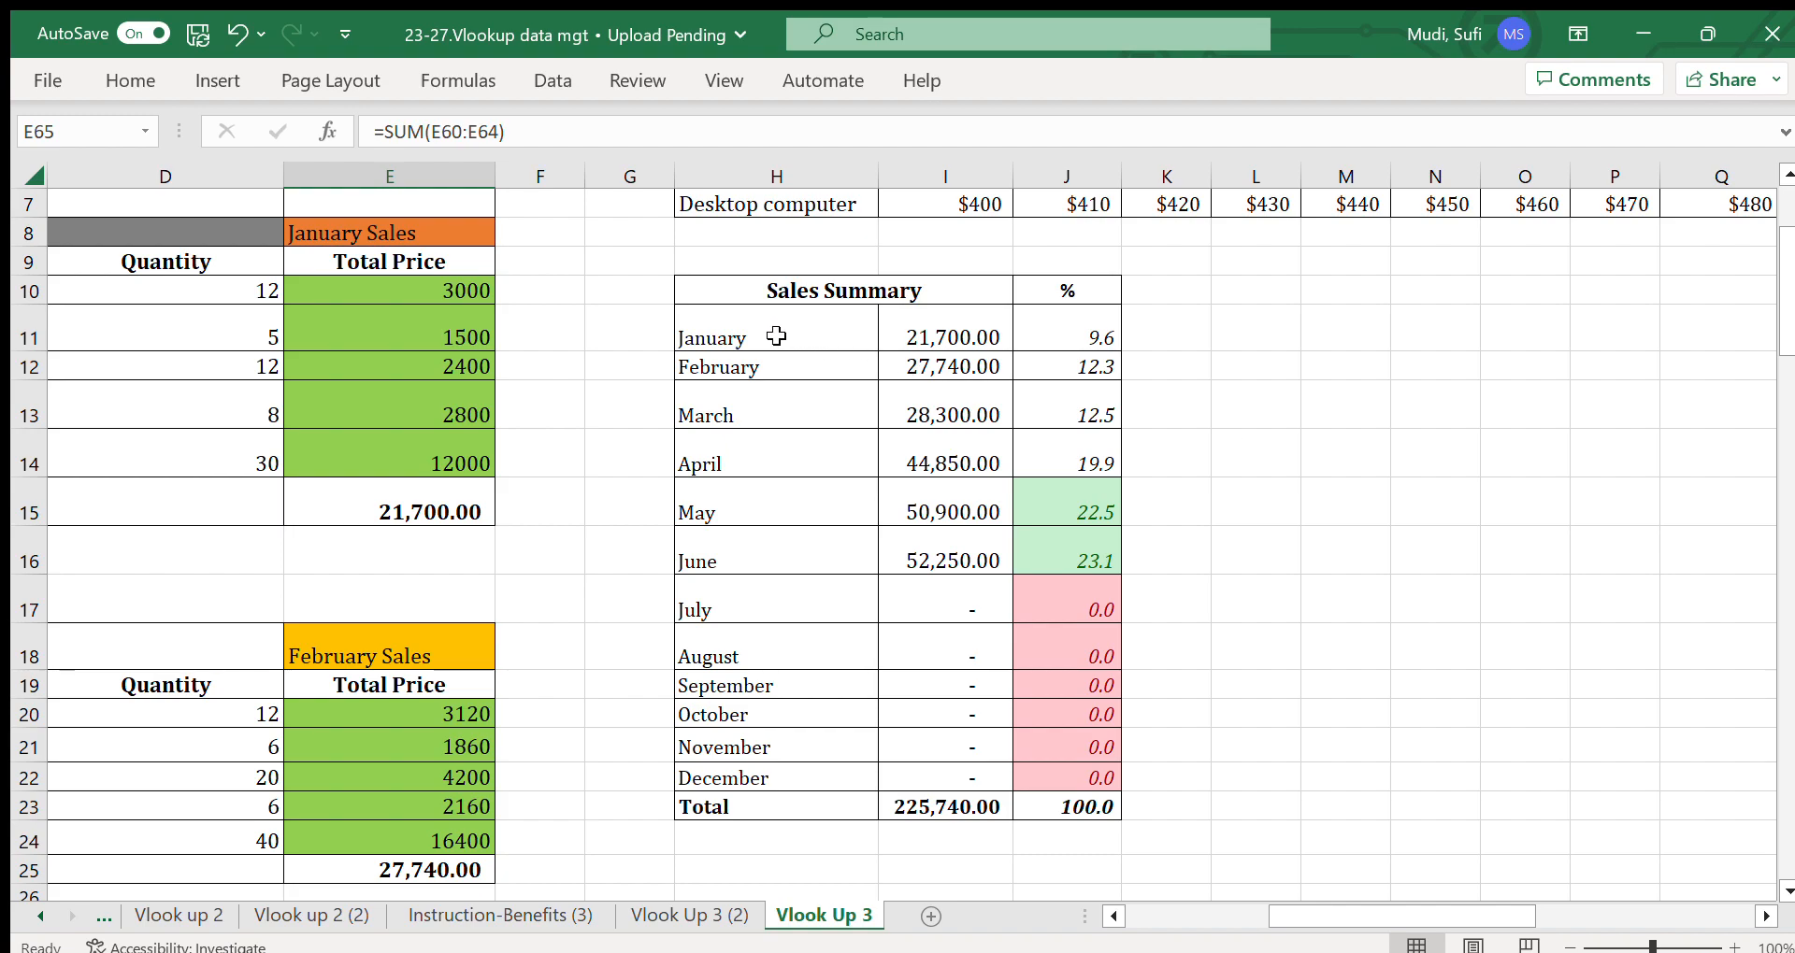
left_click_drag(755, 334, 746, 557)
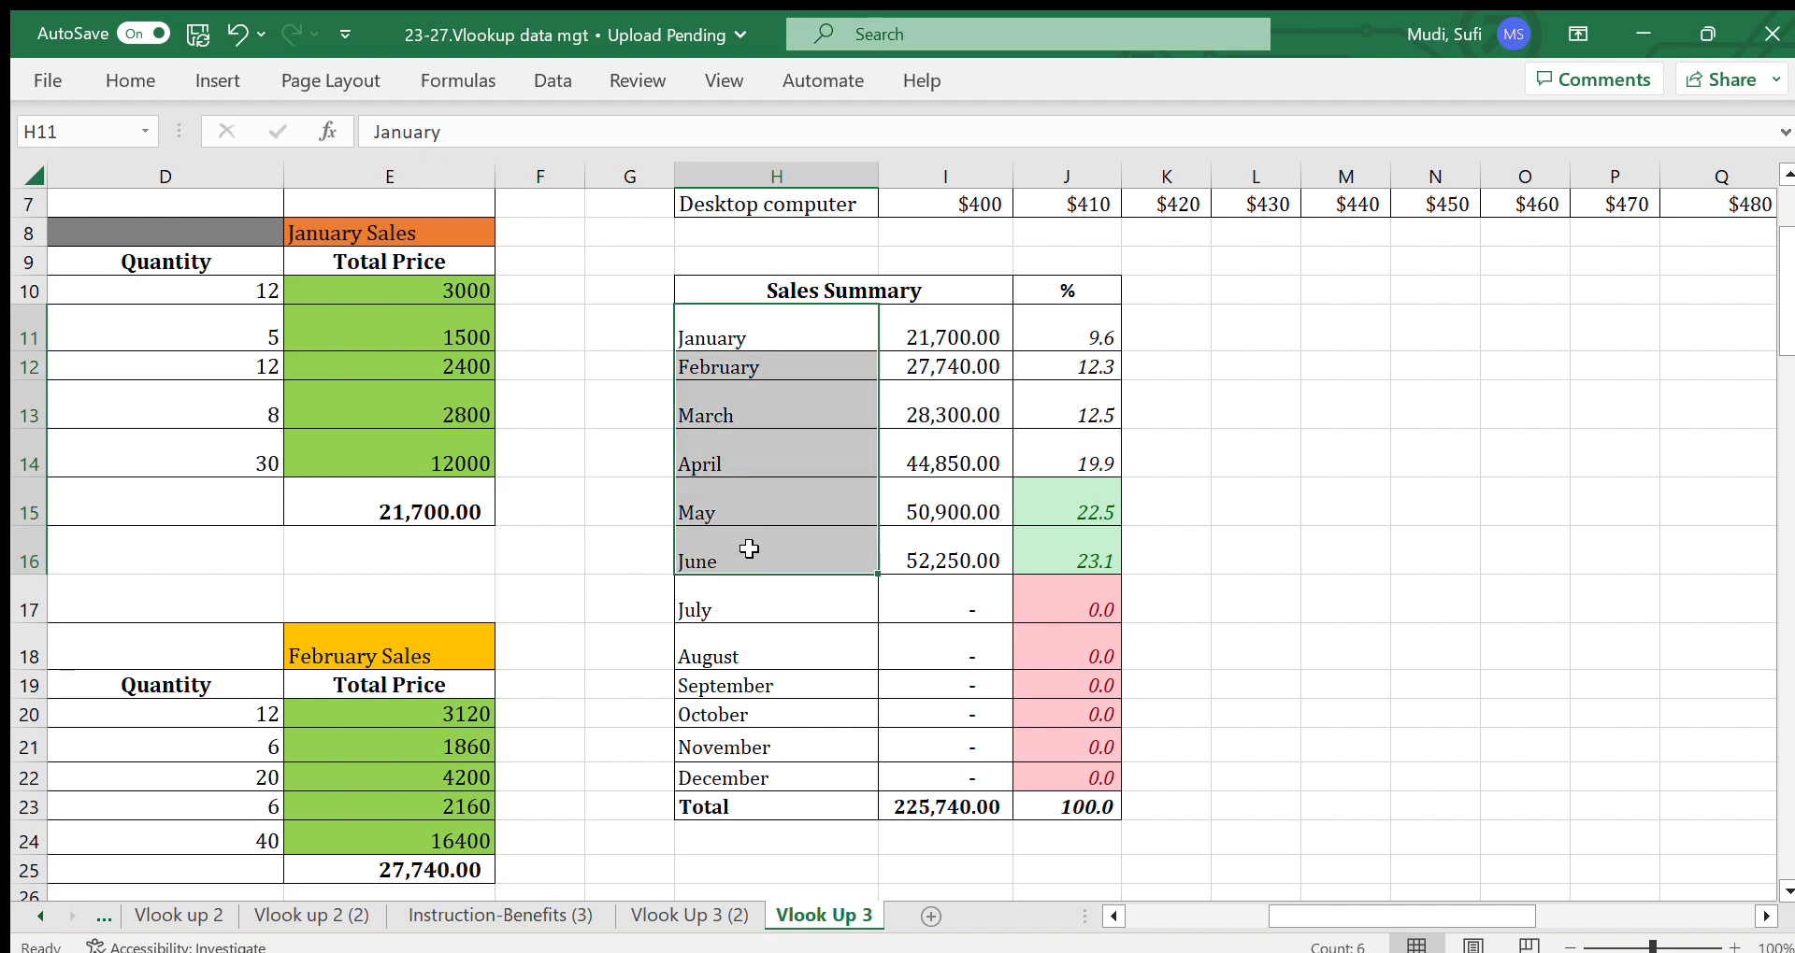
Check the January row of the Sales Summary: the linked sales amount in I11 and the percentage formula in J11.
left_click(953, 334)
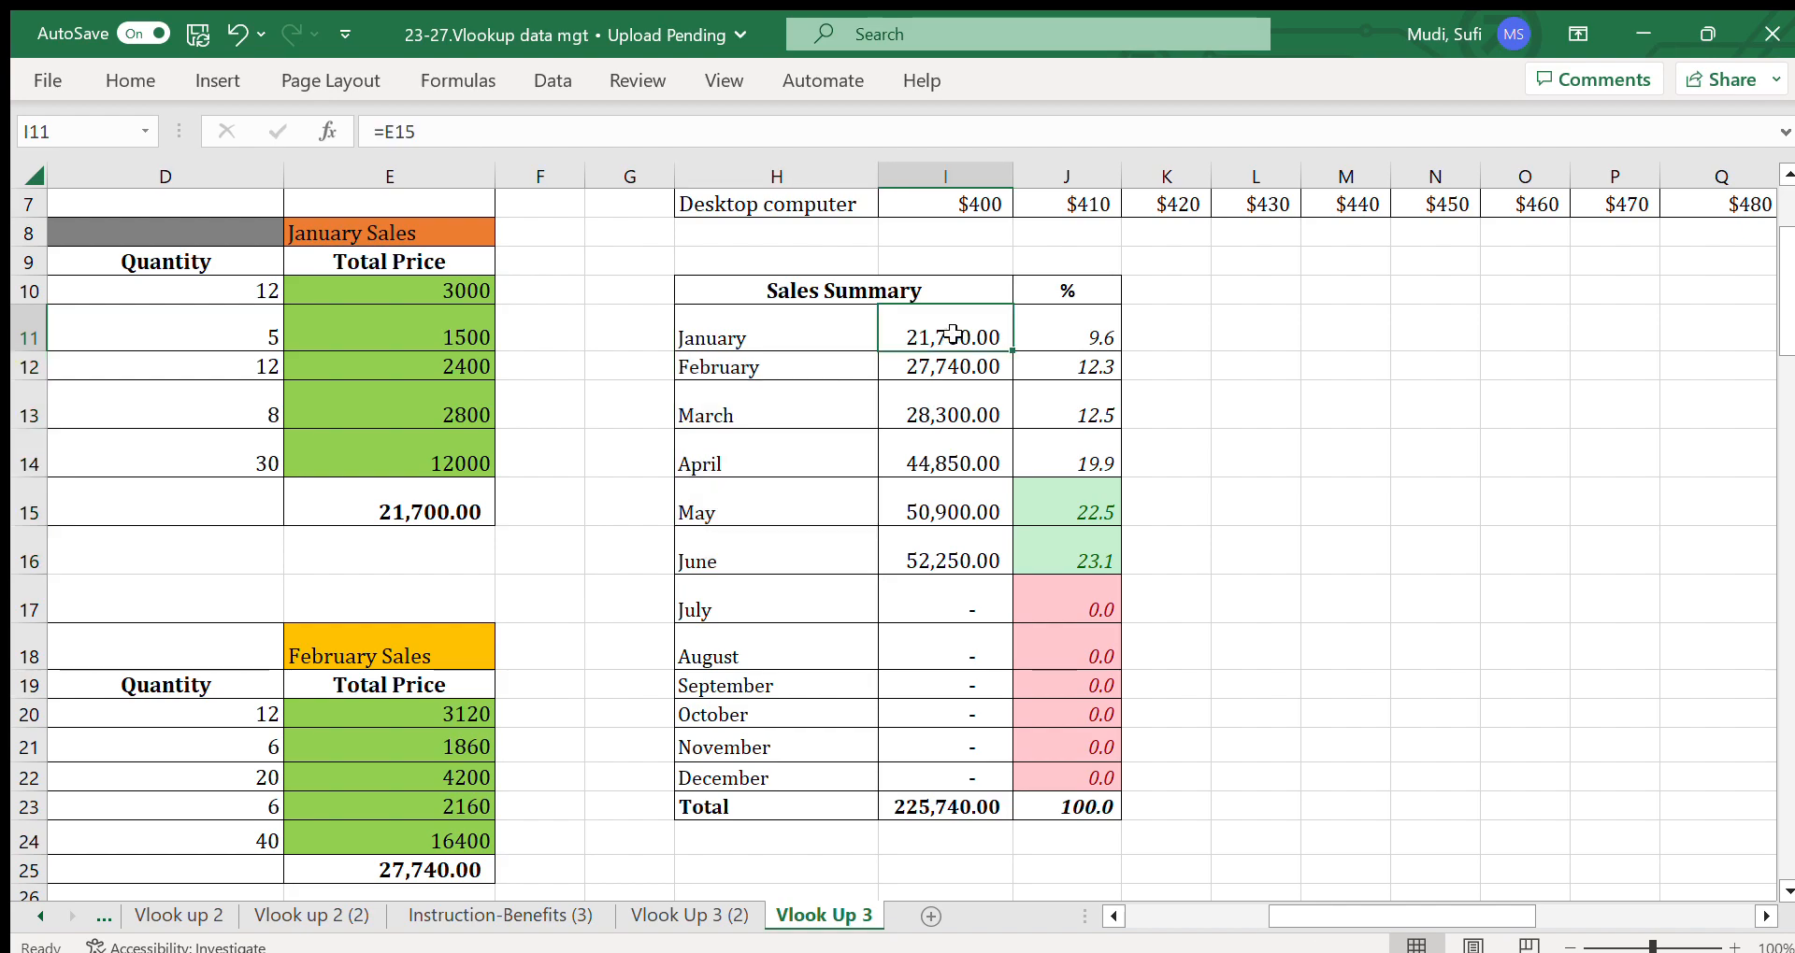
left_click(759, 339)
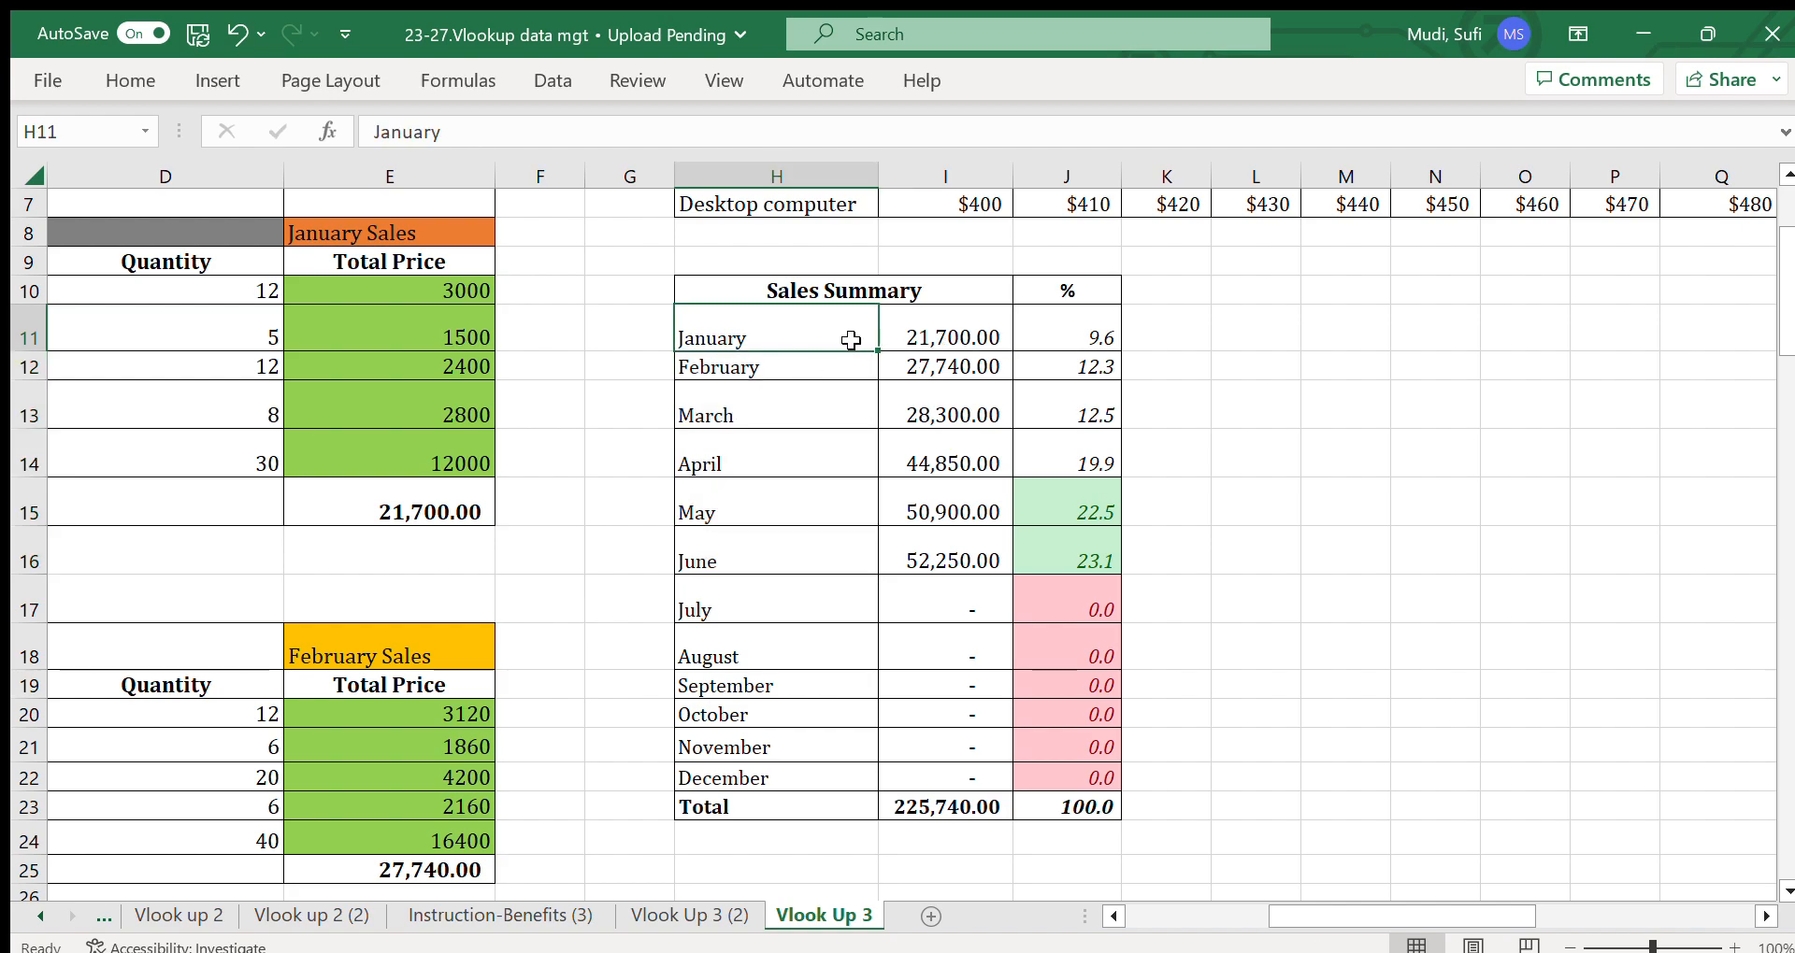
left_click(916, 334)
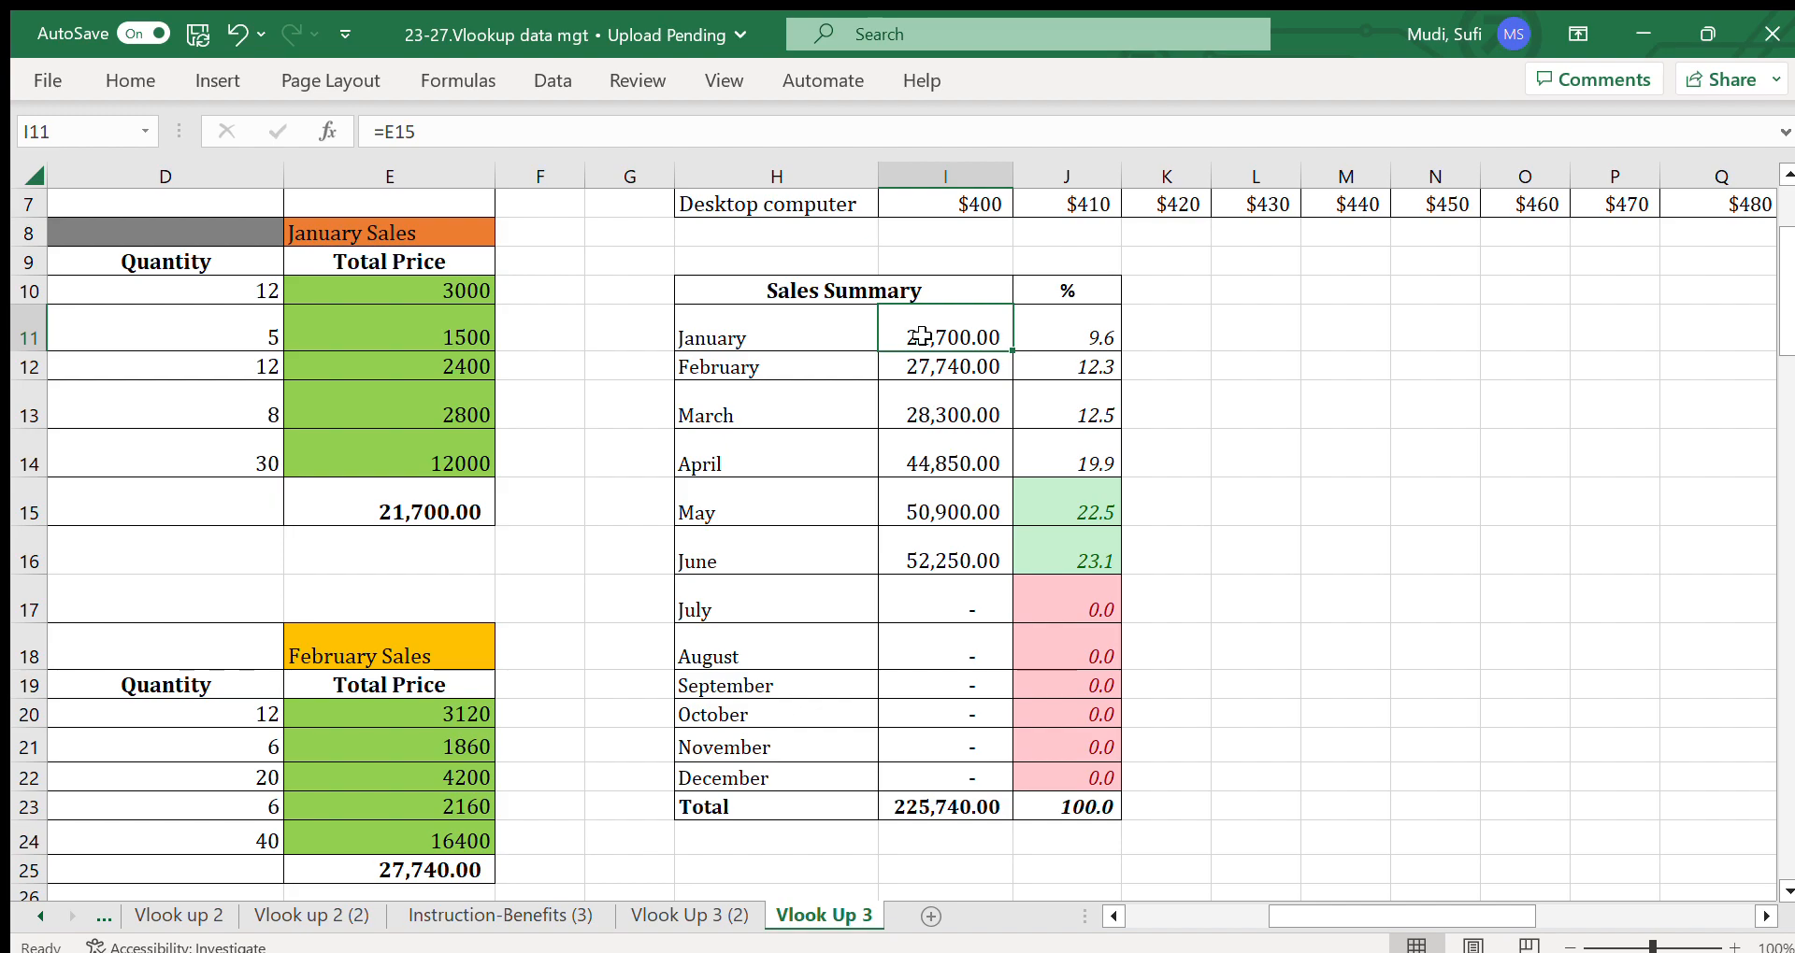
left_click(1060, 336)
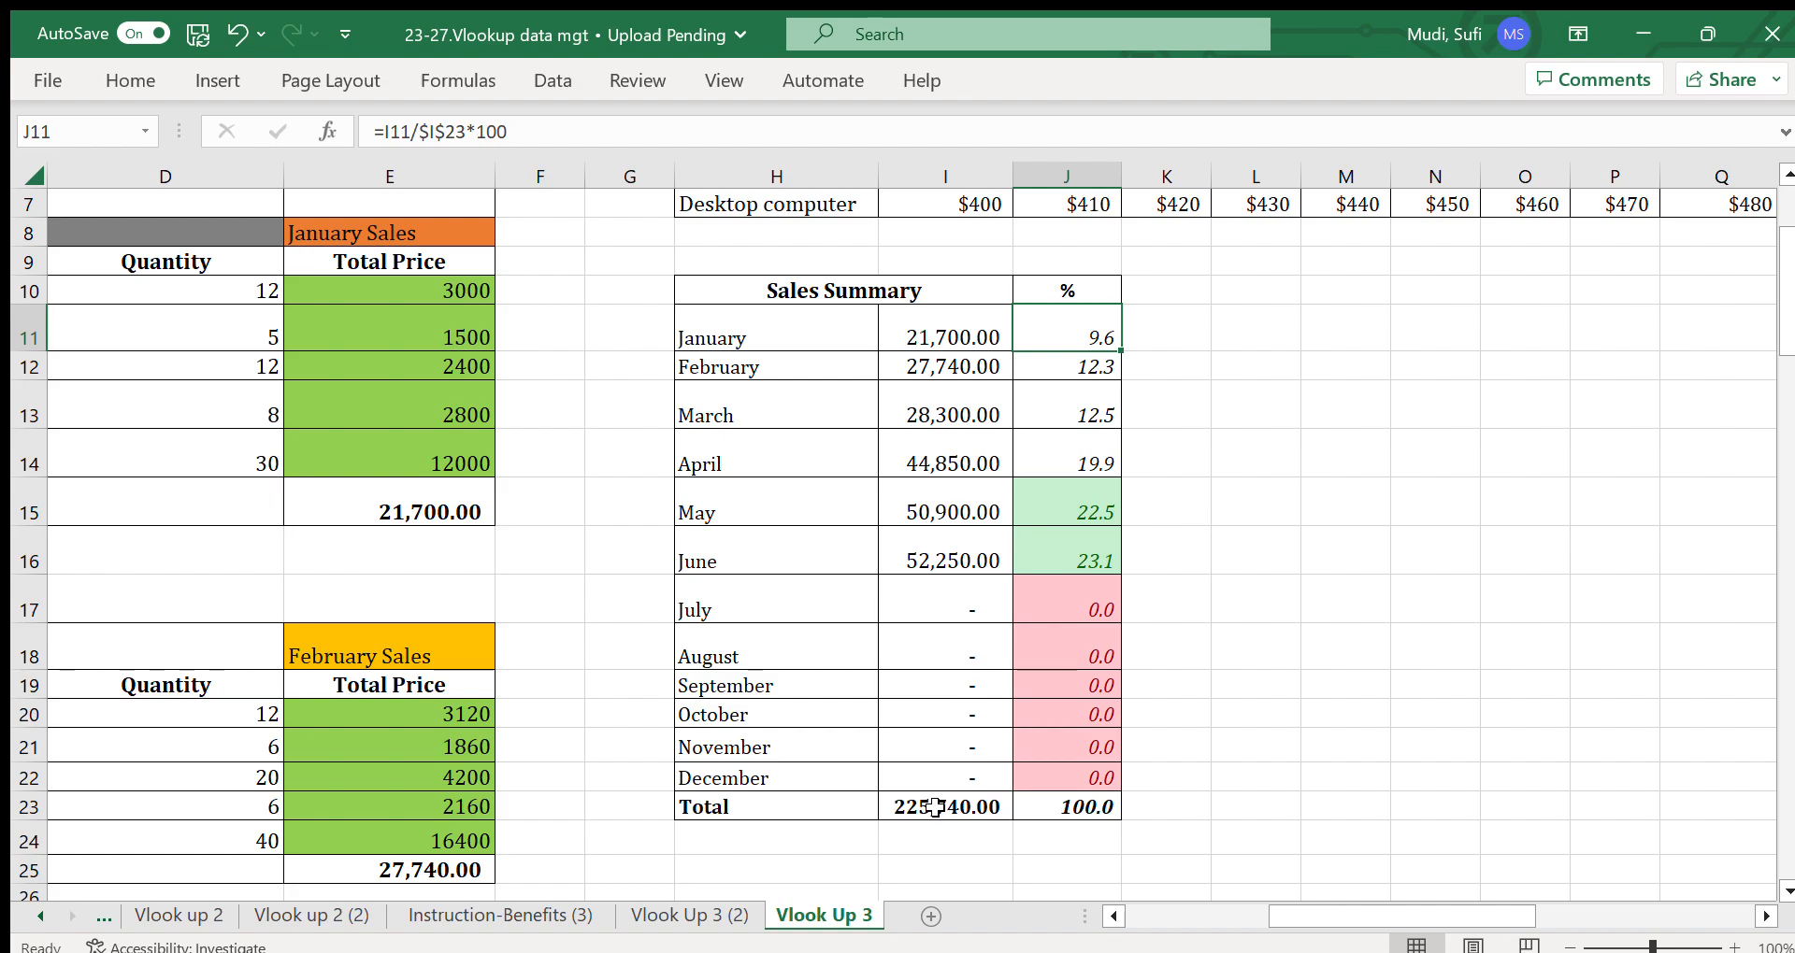
Check the linked sales amounts and percentage formulas for February and March in rows 12 and 13 of the Sales Summary.
left_click(799, 369)
left_click(905, 367)
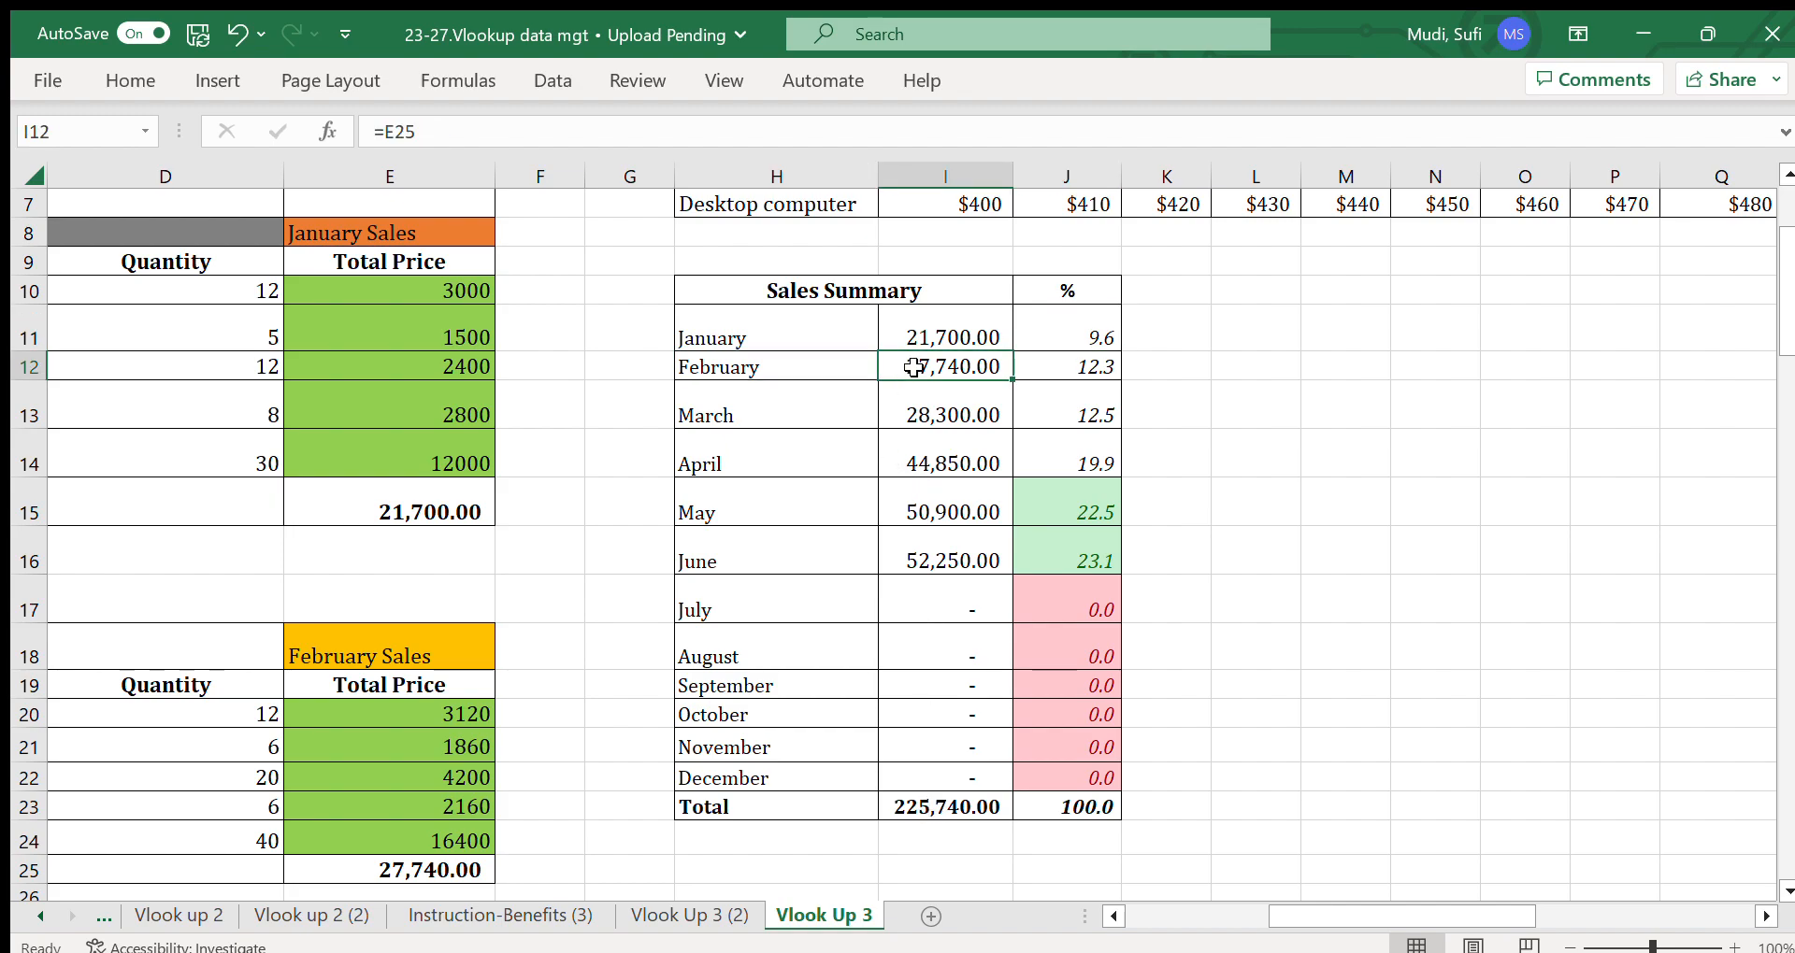
left_click(1112, 365)
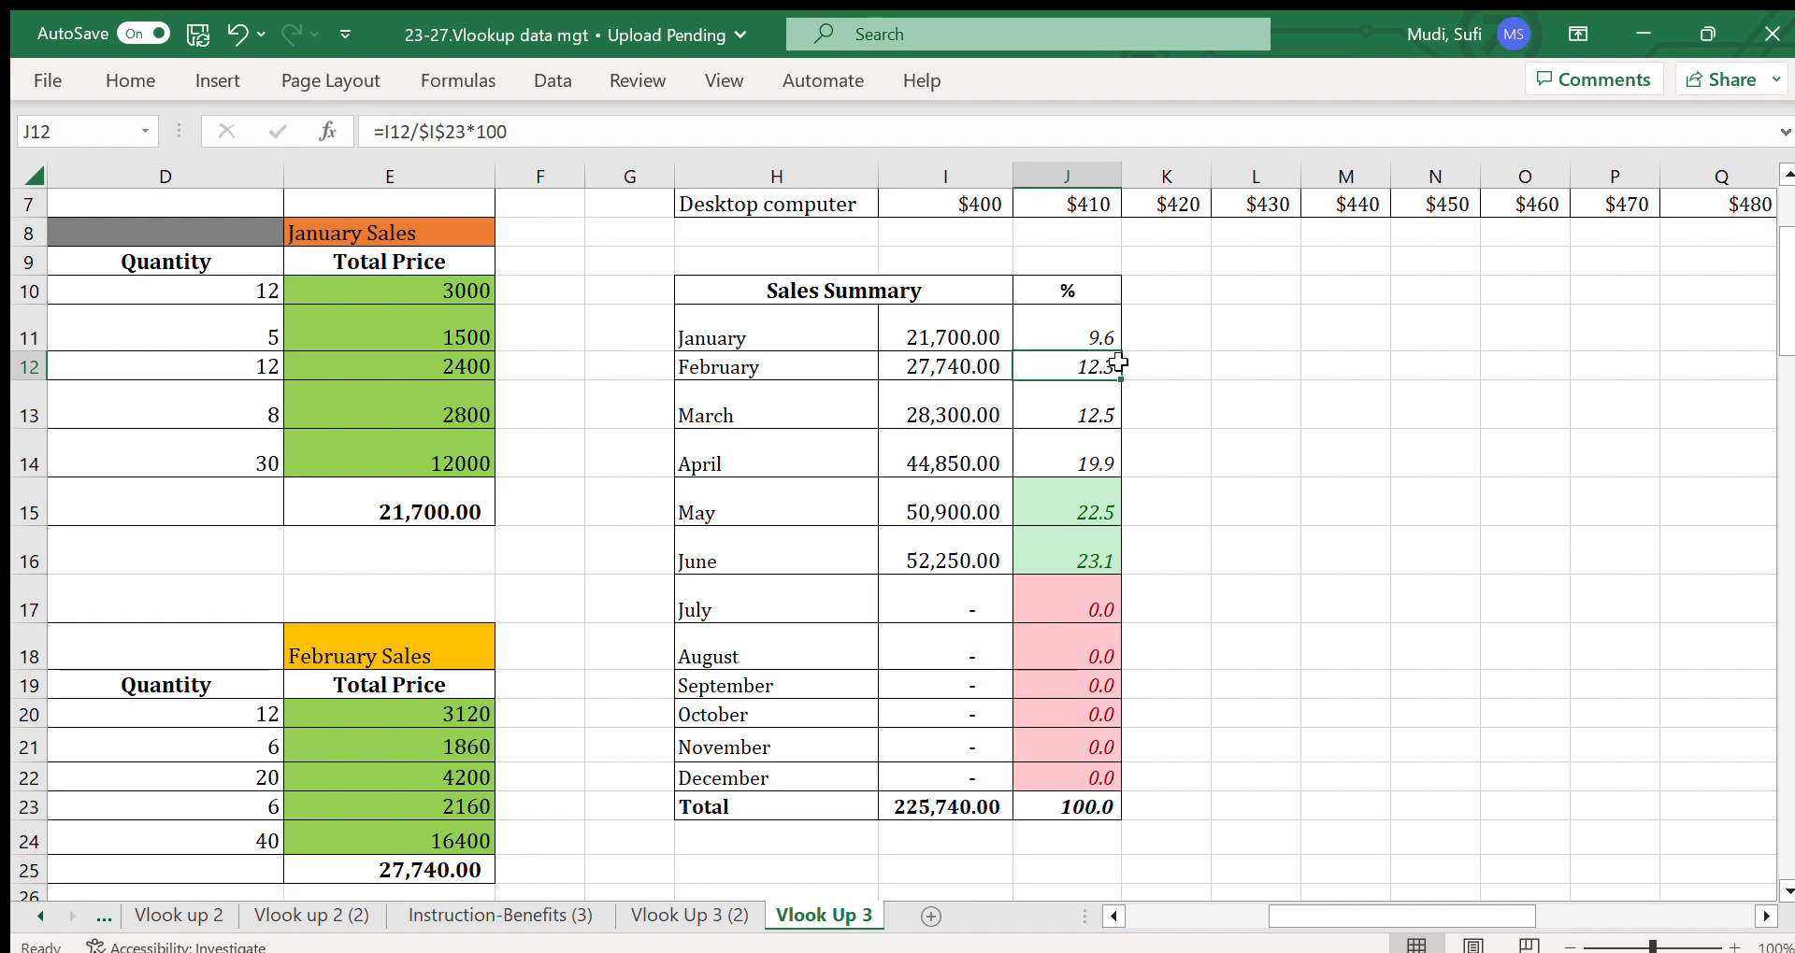
left_click(746, 410)
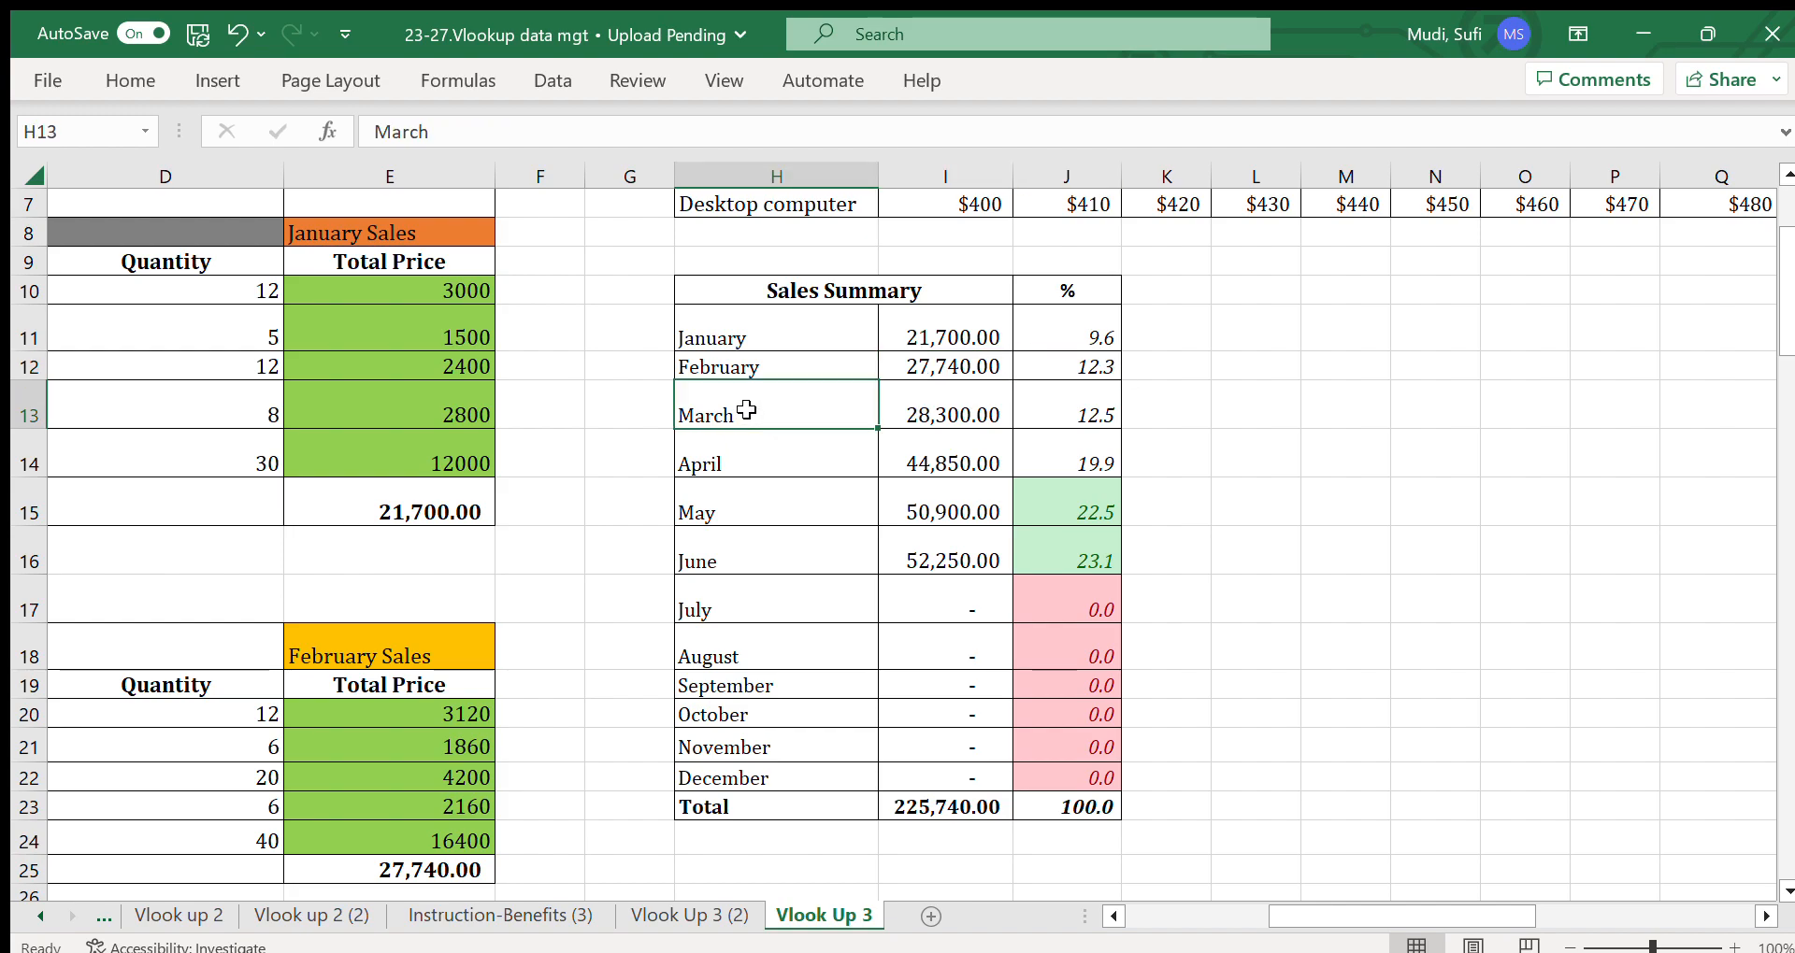
left_click(912, 412)
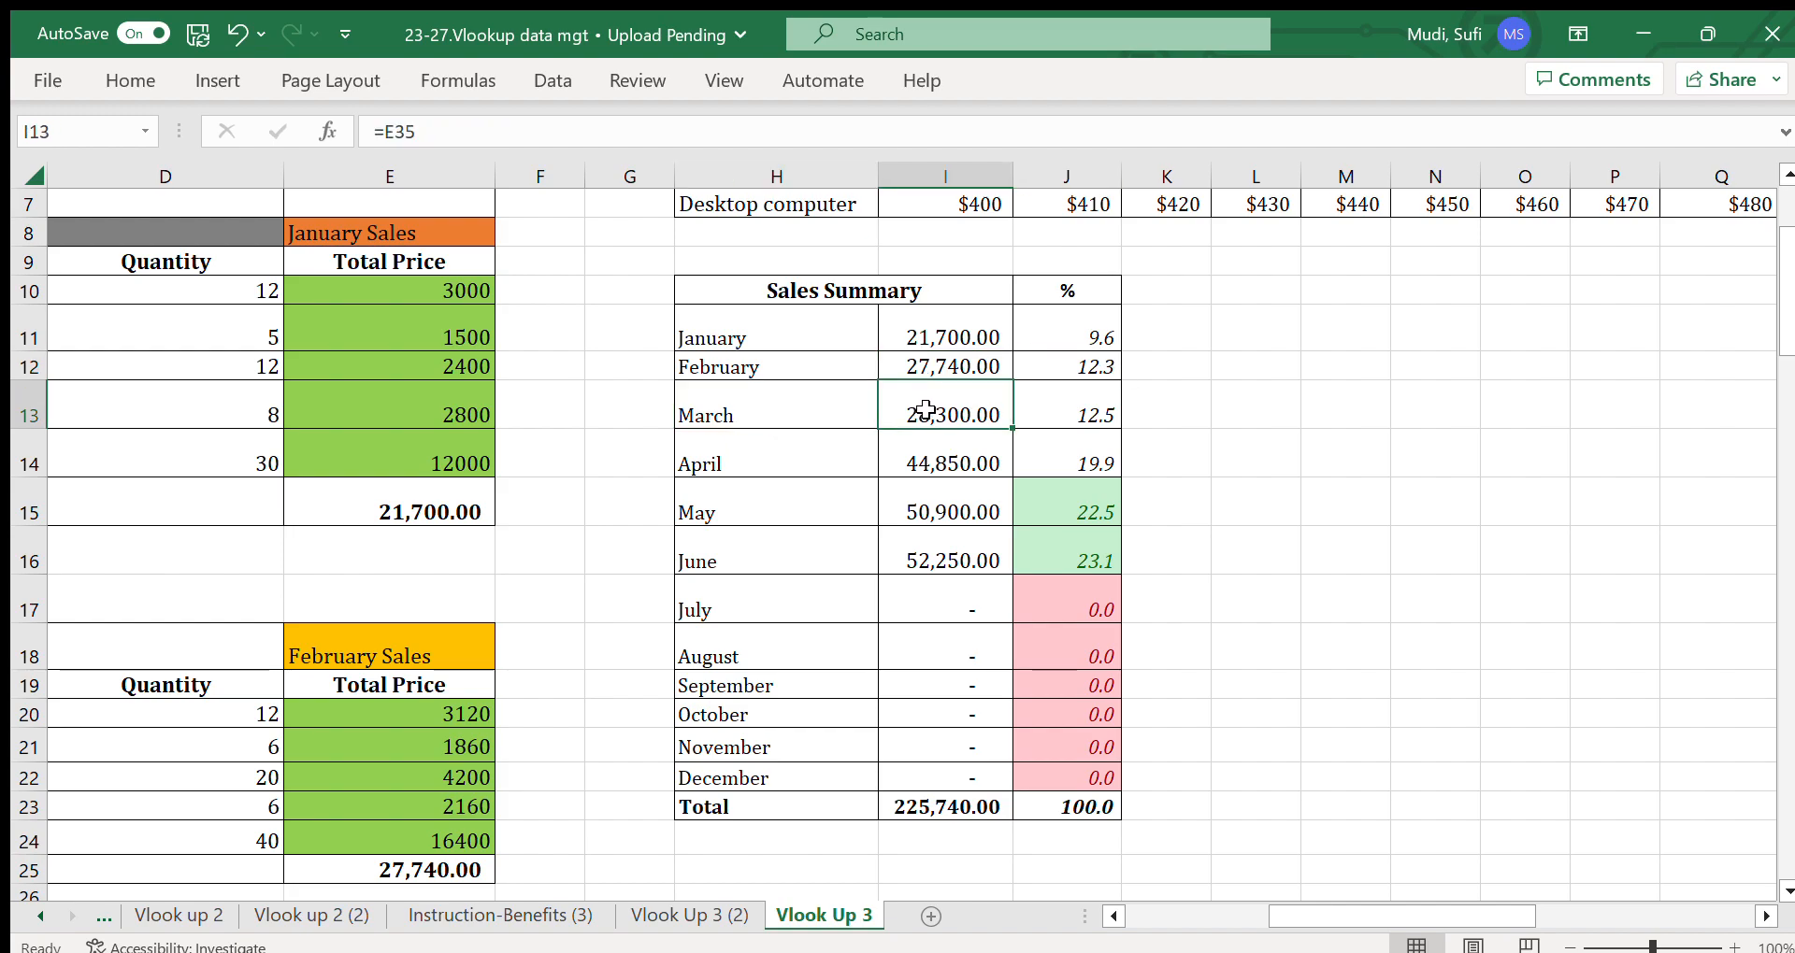
left_click(1068, 411)
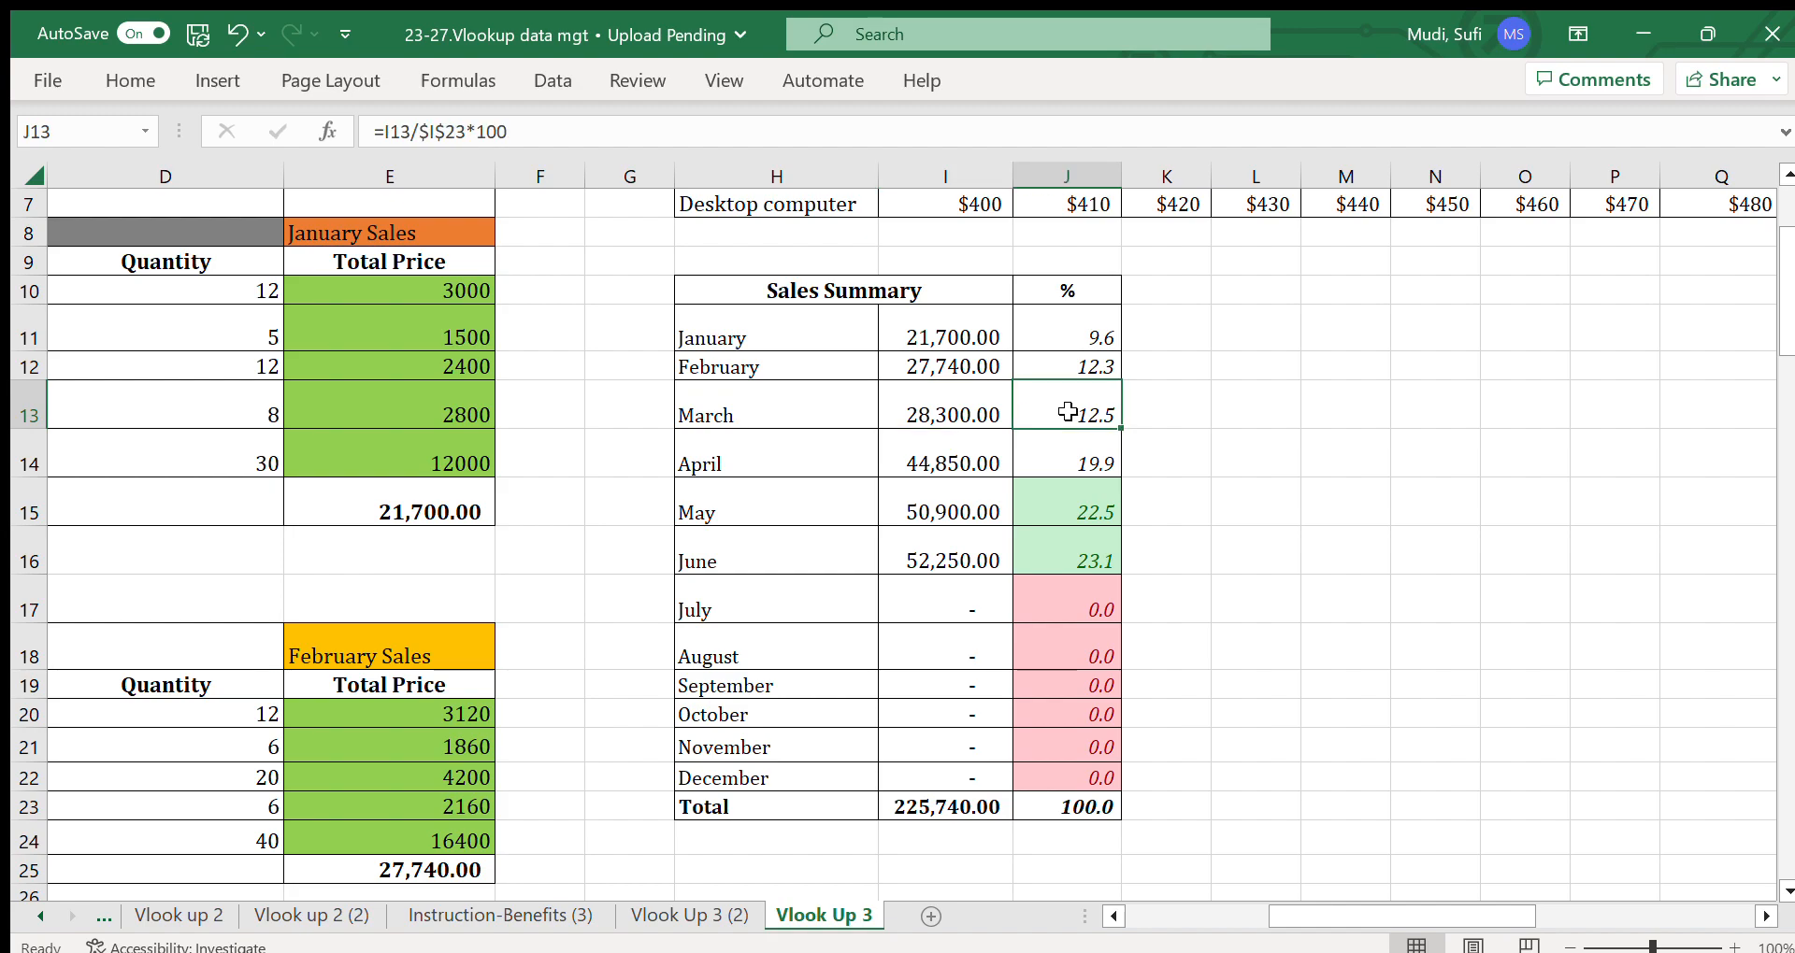
Check the April row of the Sales Summary, with its linked amount in I14 and percentage formula in J14, against the Total formula in I23.
left_click(778, 465)
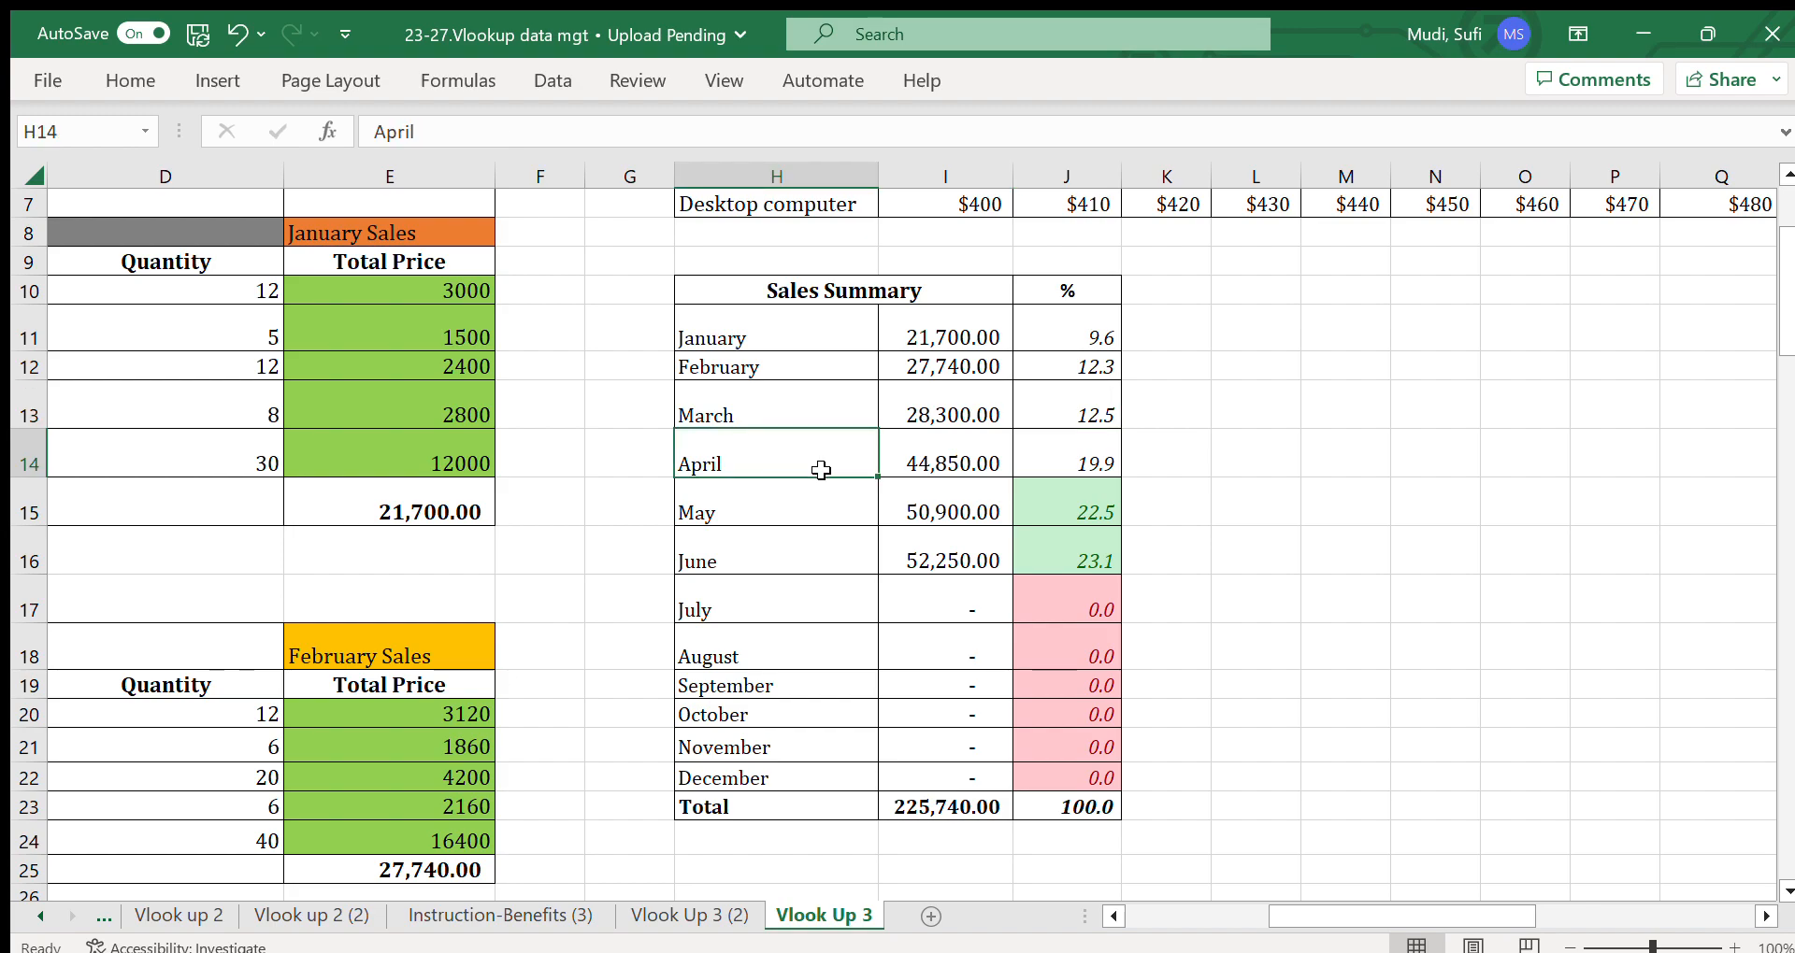
left_click(912, 469)
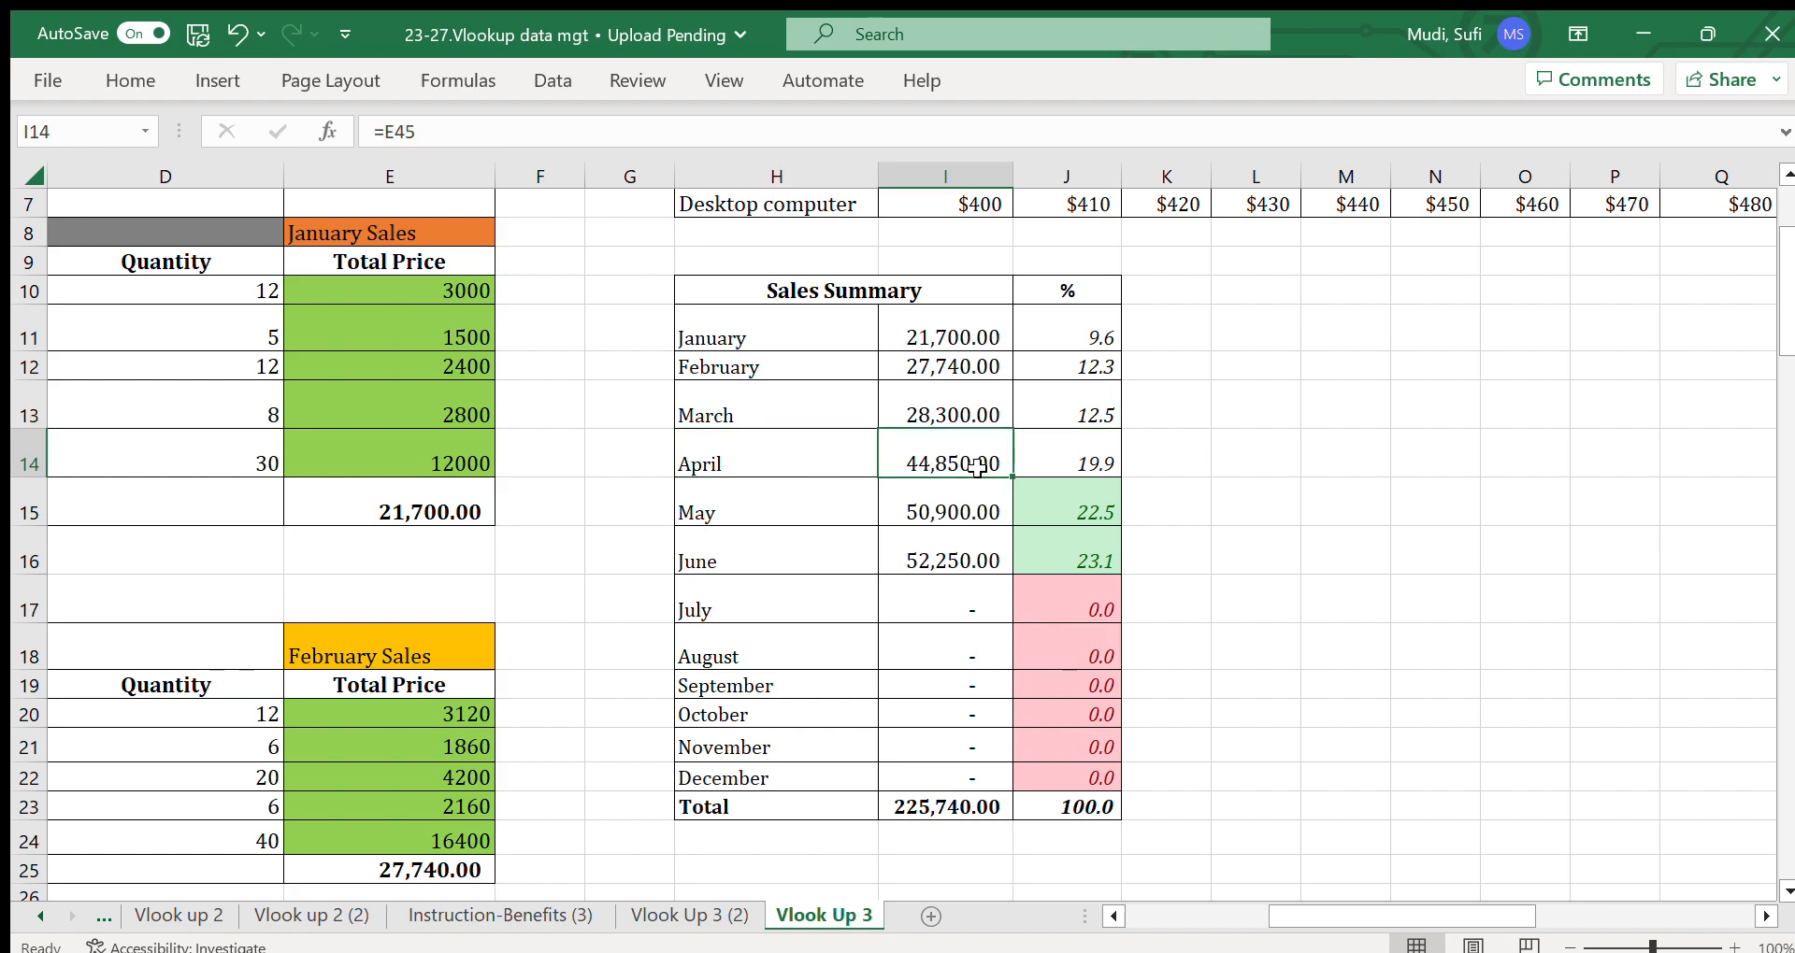
left_click(1077, 465)
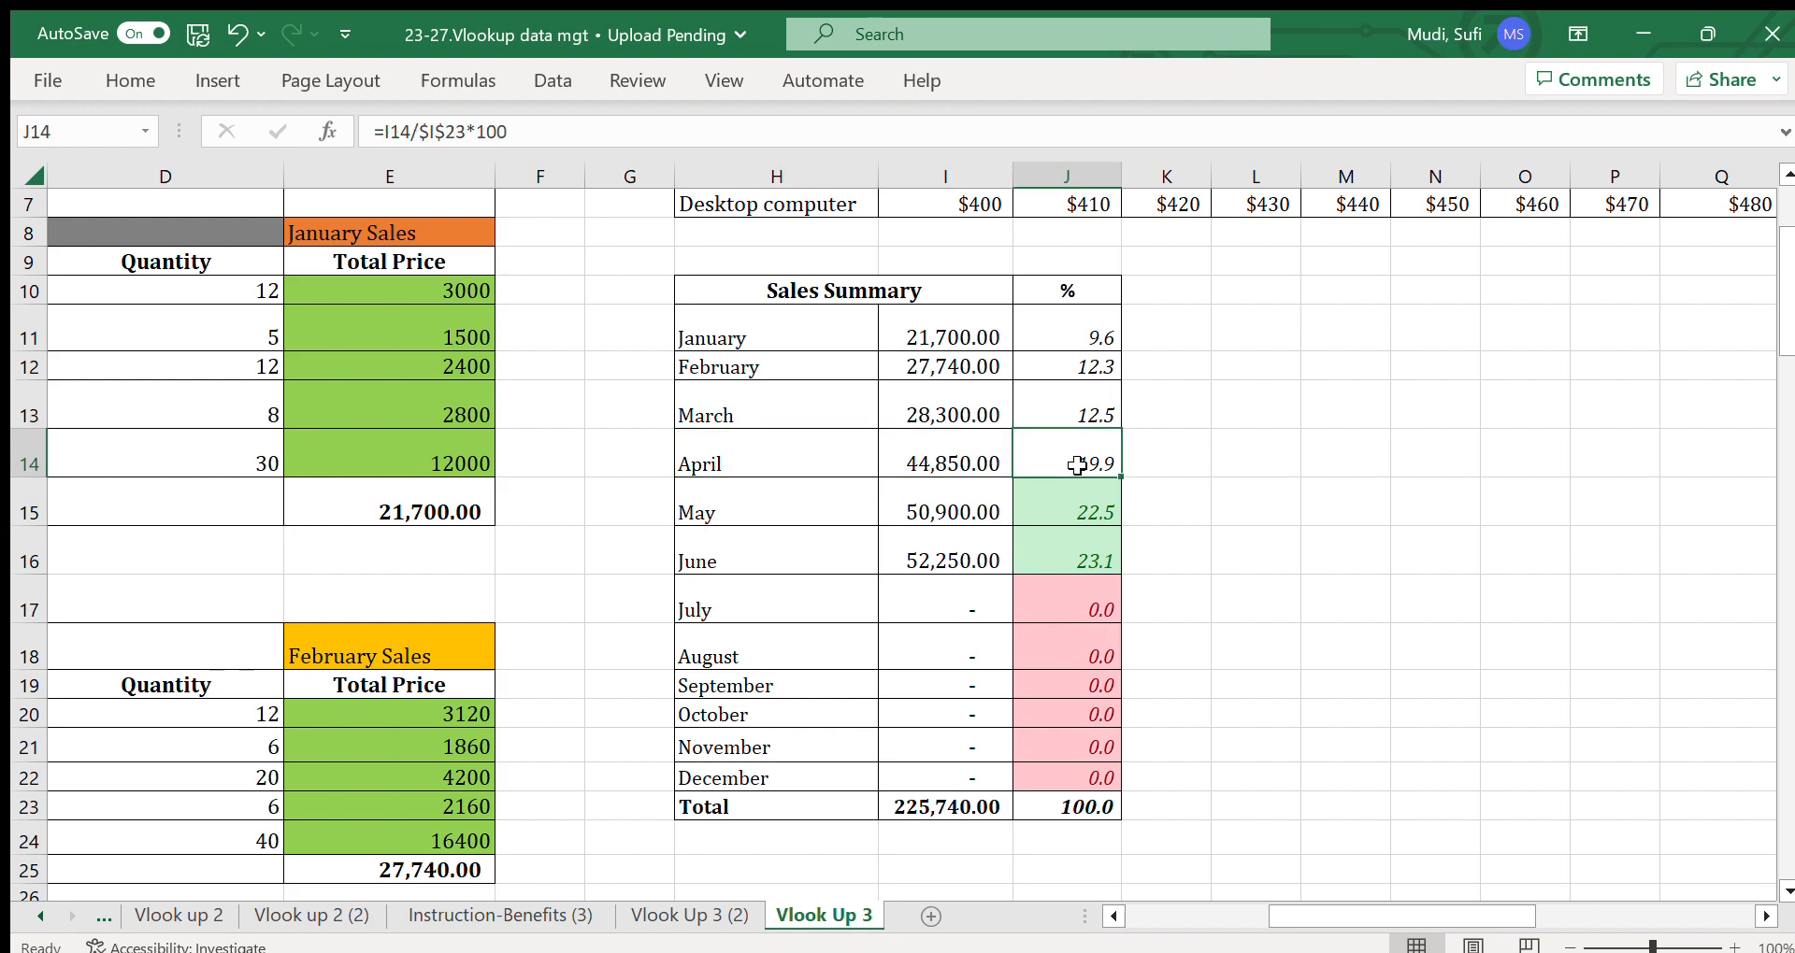
left_click(927, 809)
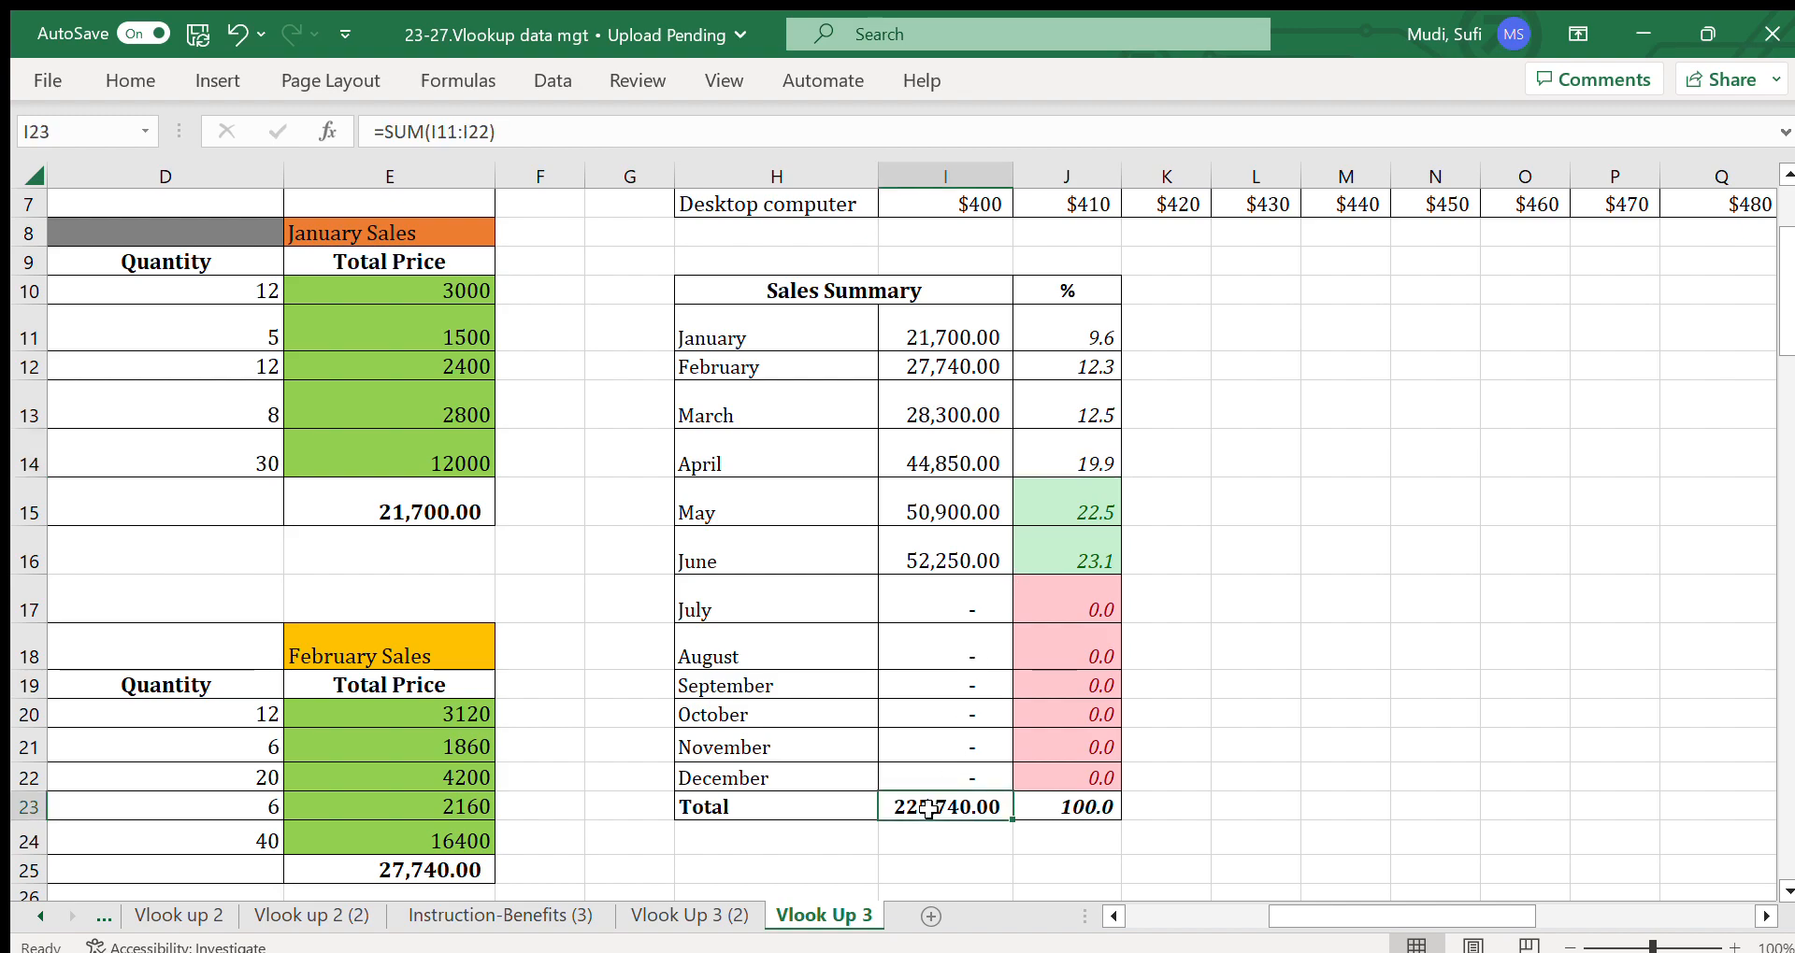
Check the May row of the Sales Summary: the linked sales amount in I15 and the percentage formula in J15.
left_click(787, 507)
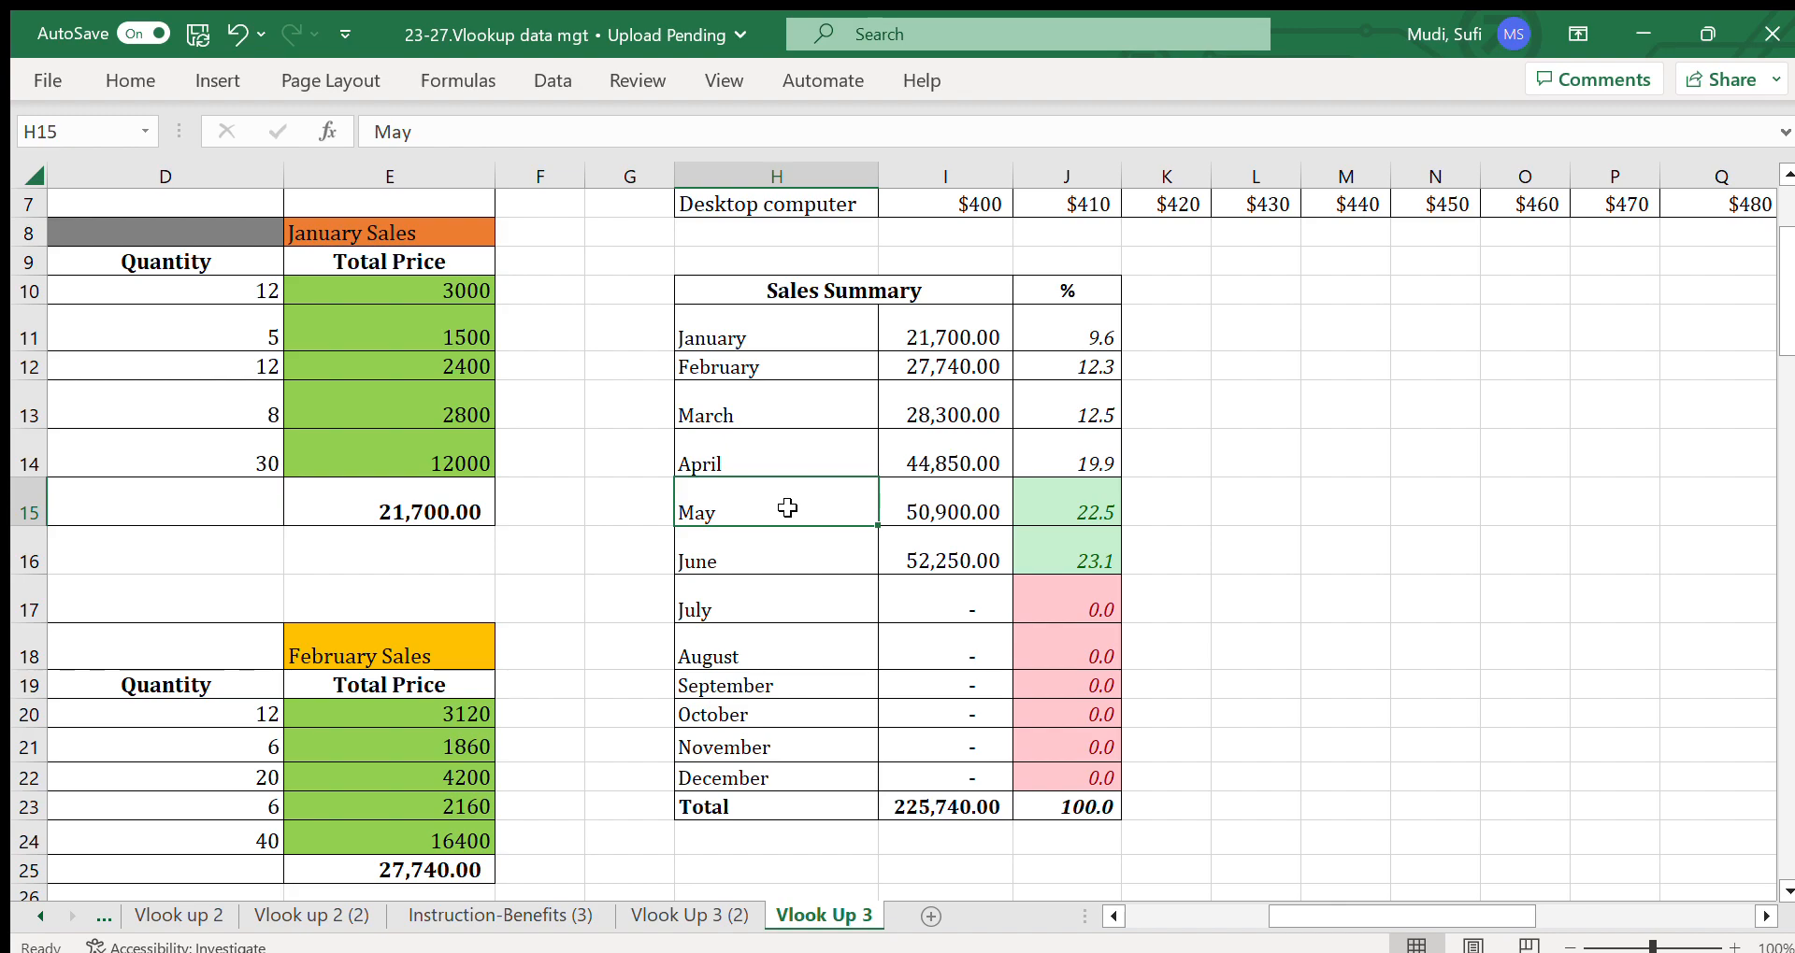
left_click(910, 514)
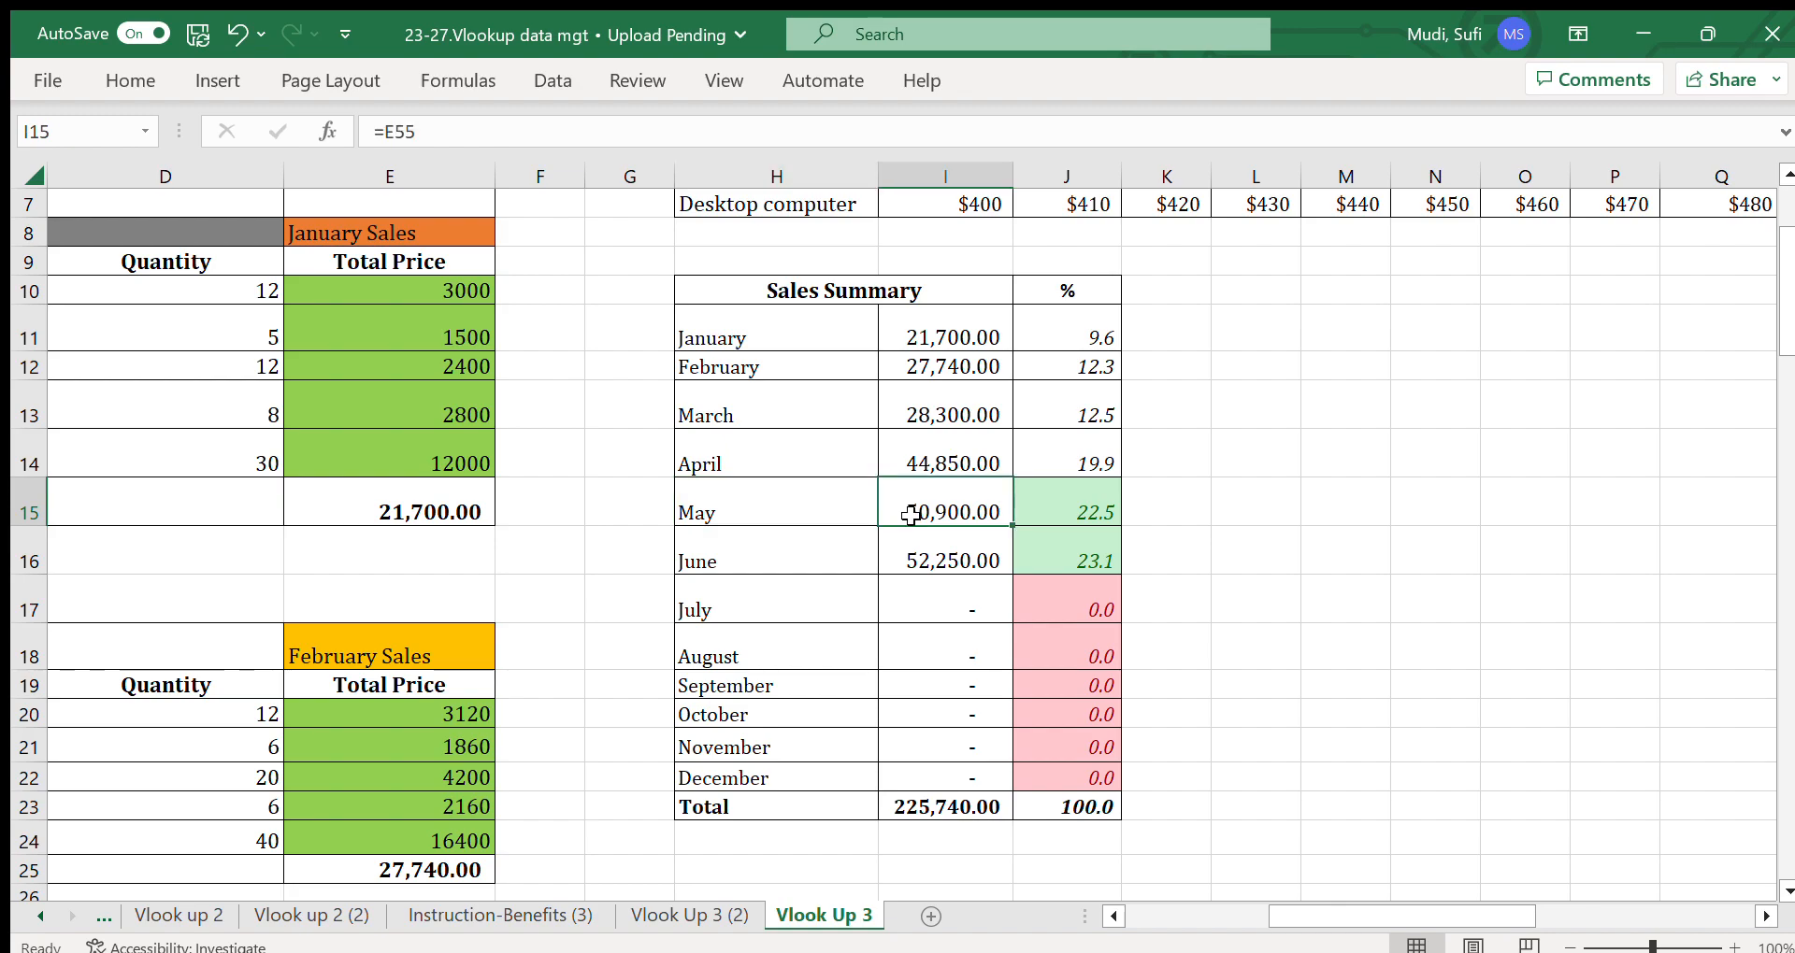
left_click(1063, 511)
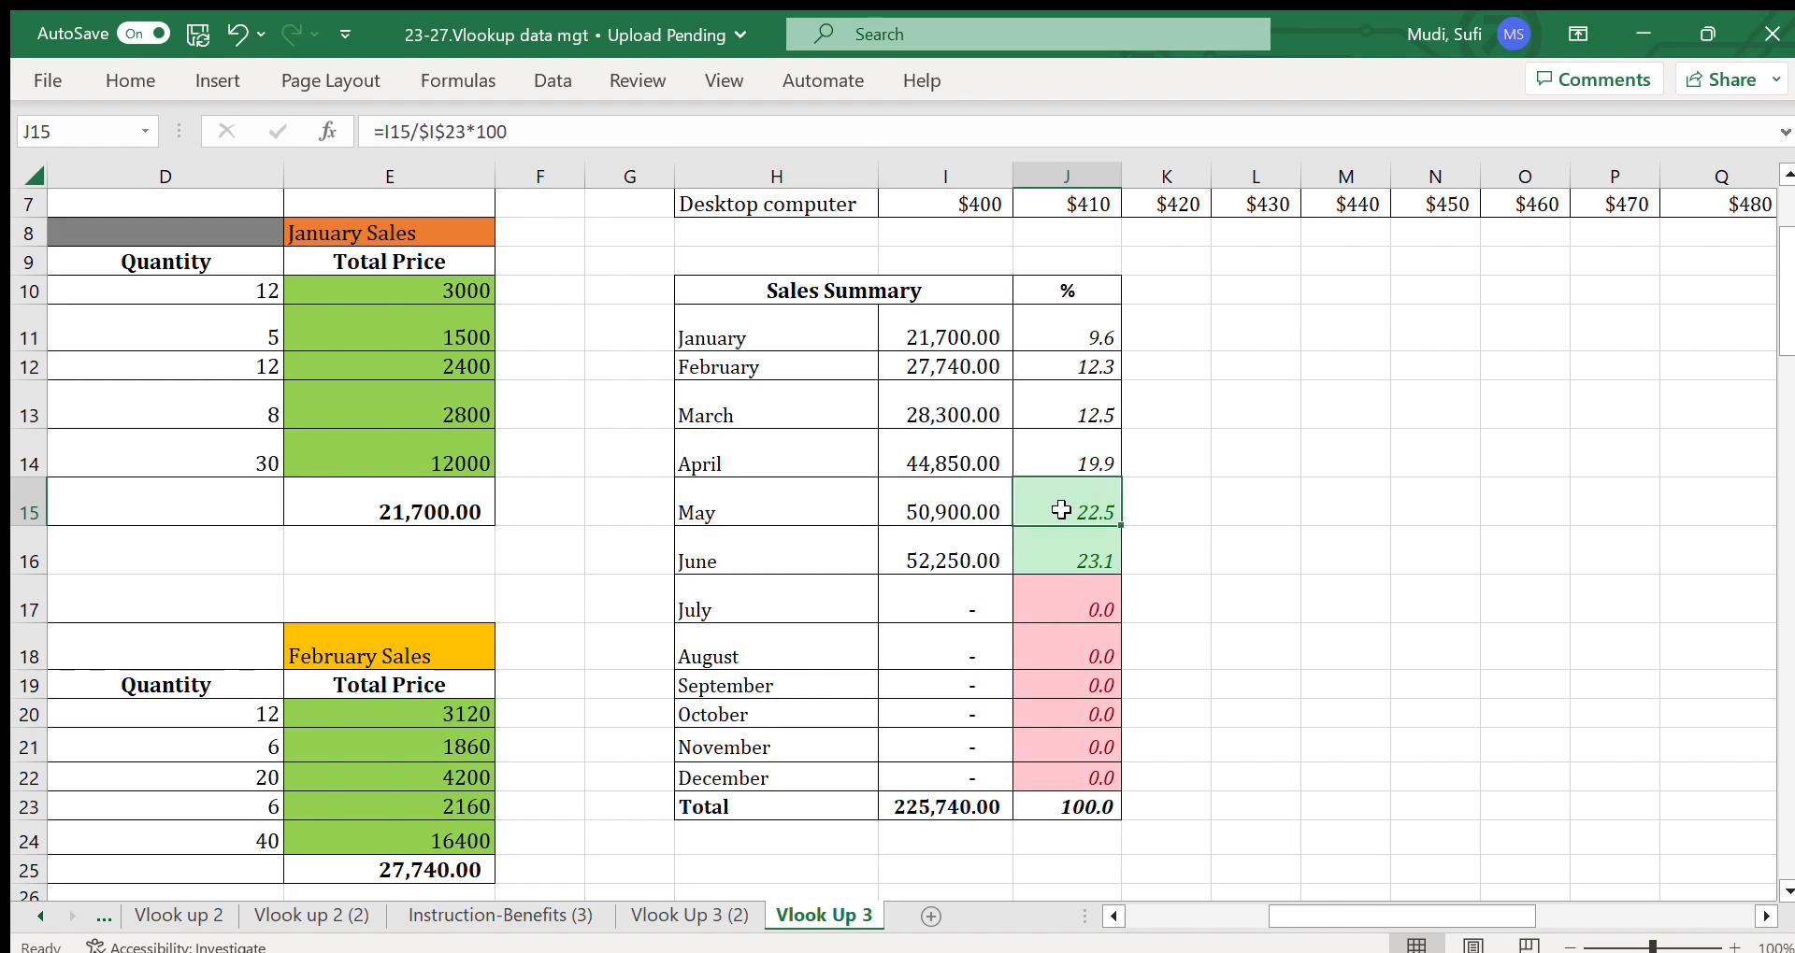
Check the June amount and percentage formulas in I16 and J16, plus the Total formula in I23 and the July formula in I17.
left_click(769, 553)
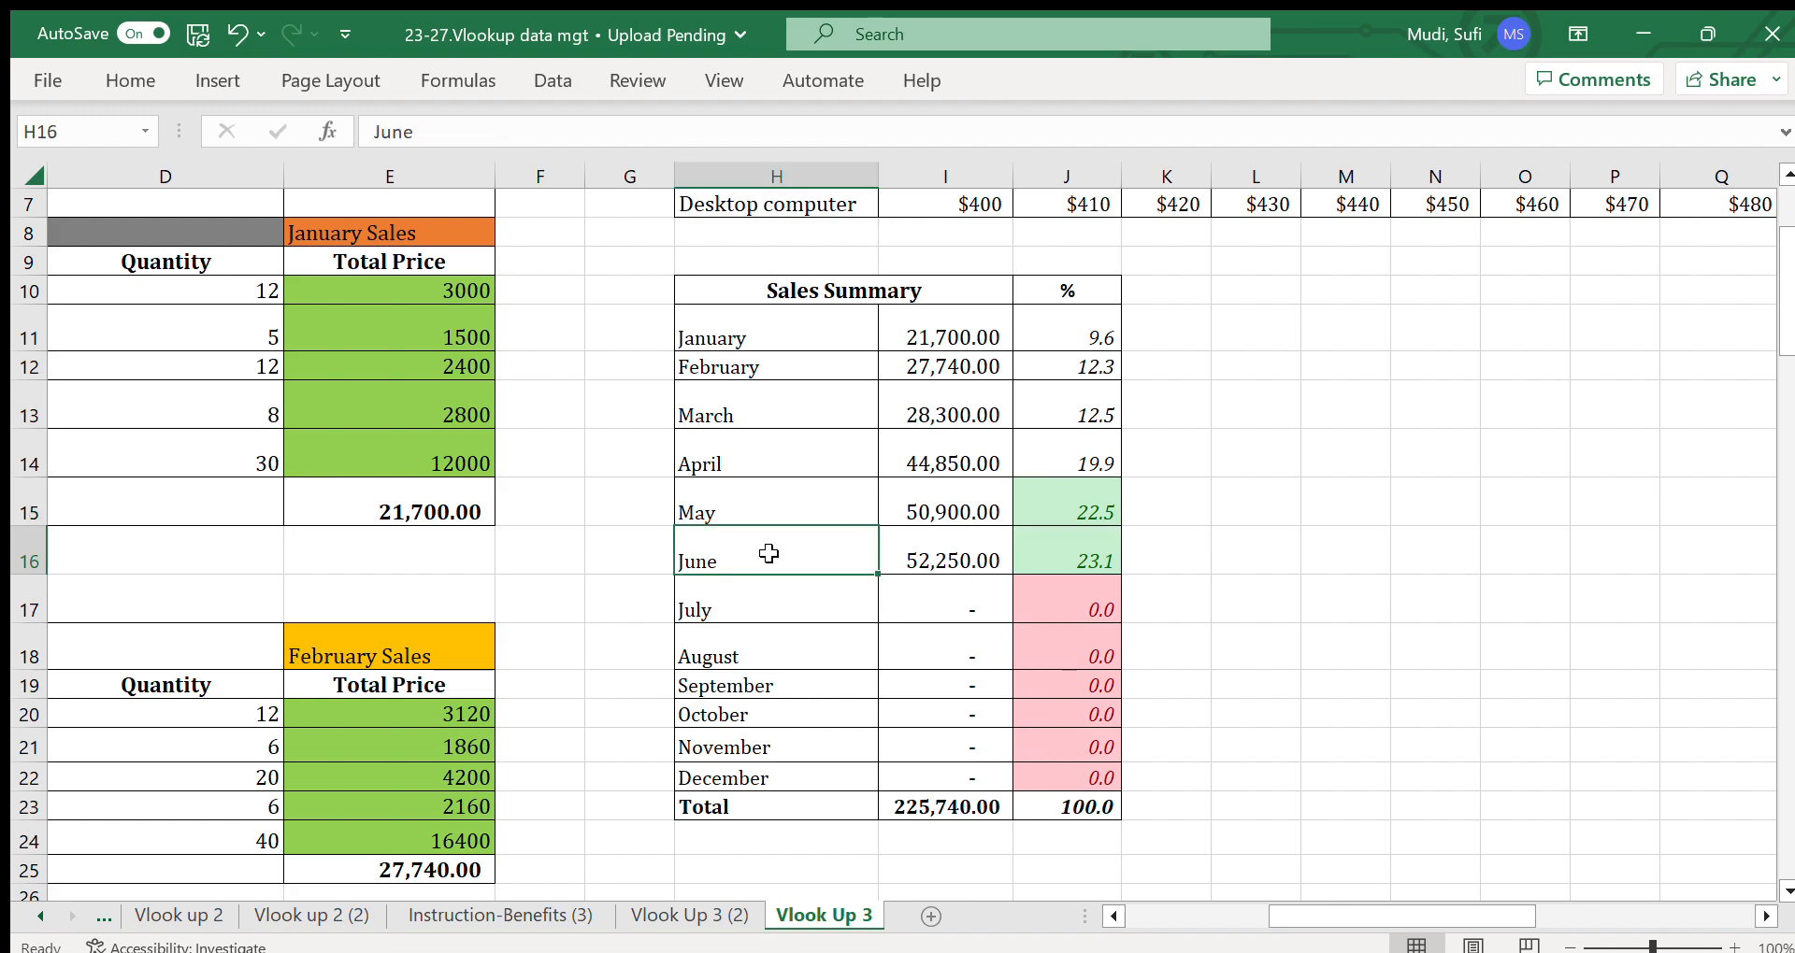
left_click(919, 555)
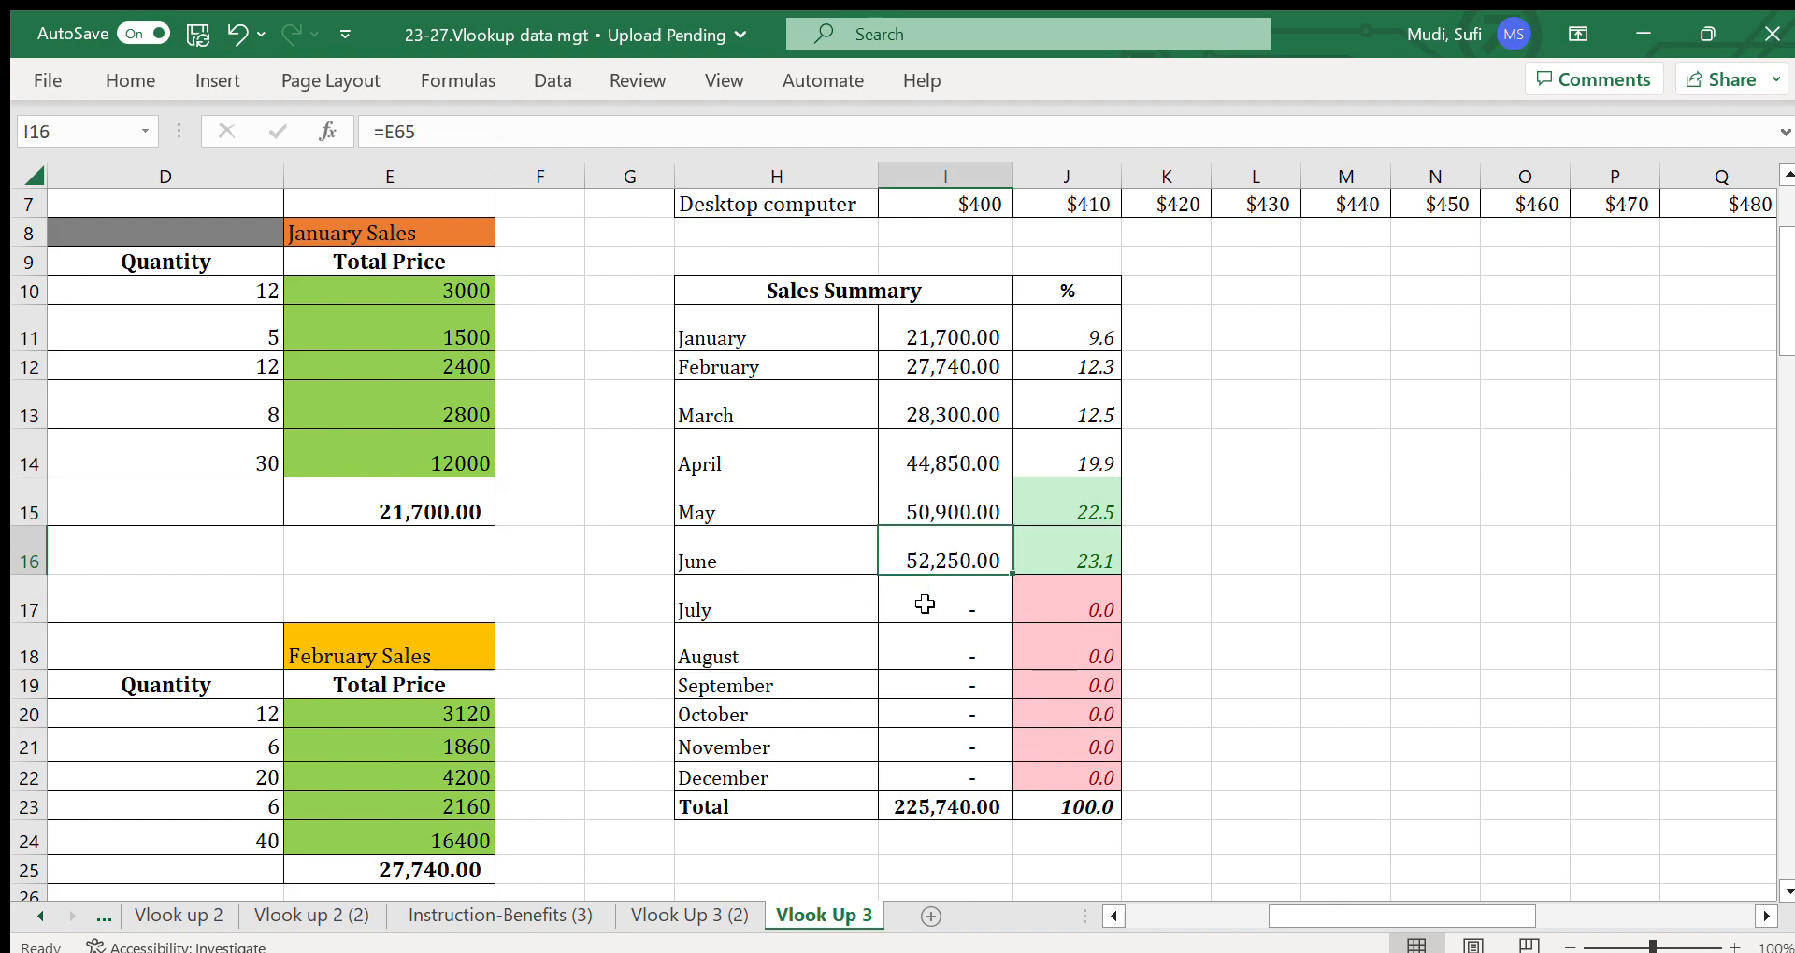
left_click(1060, 552)
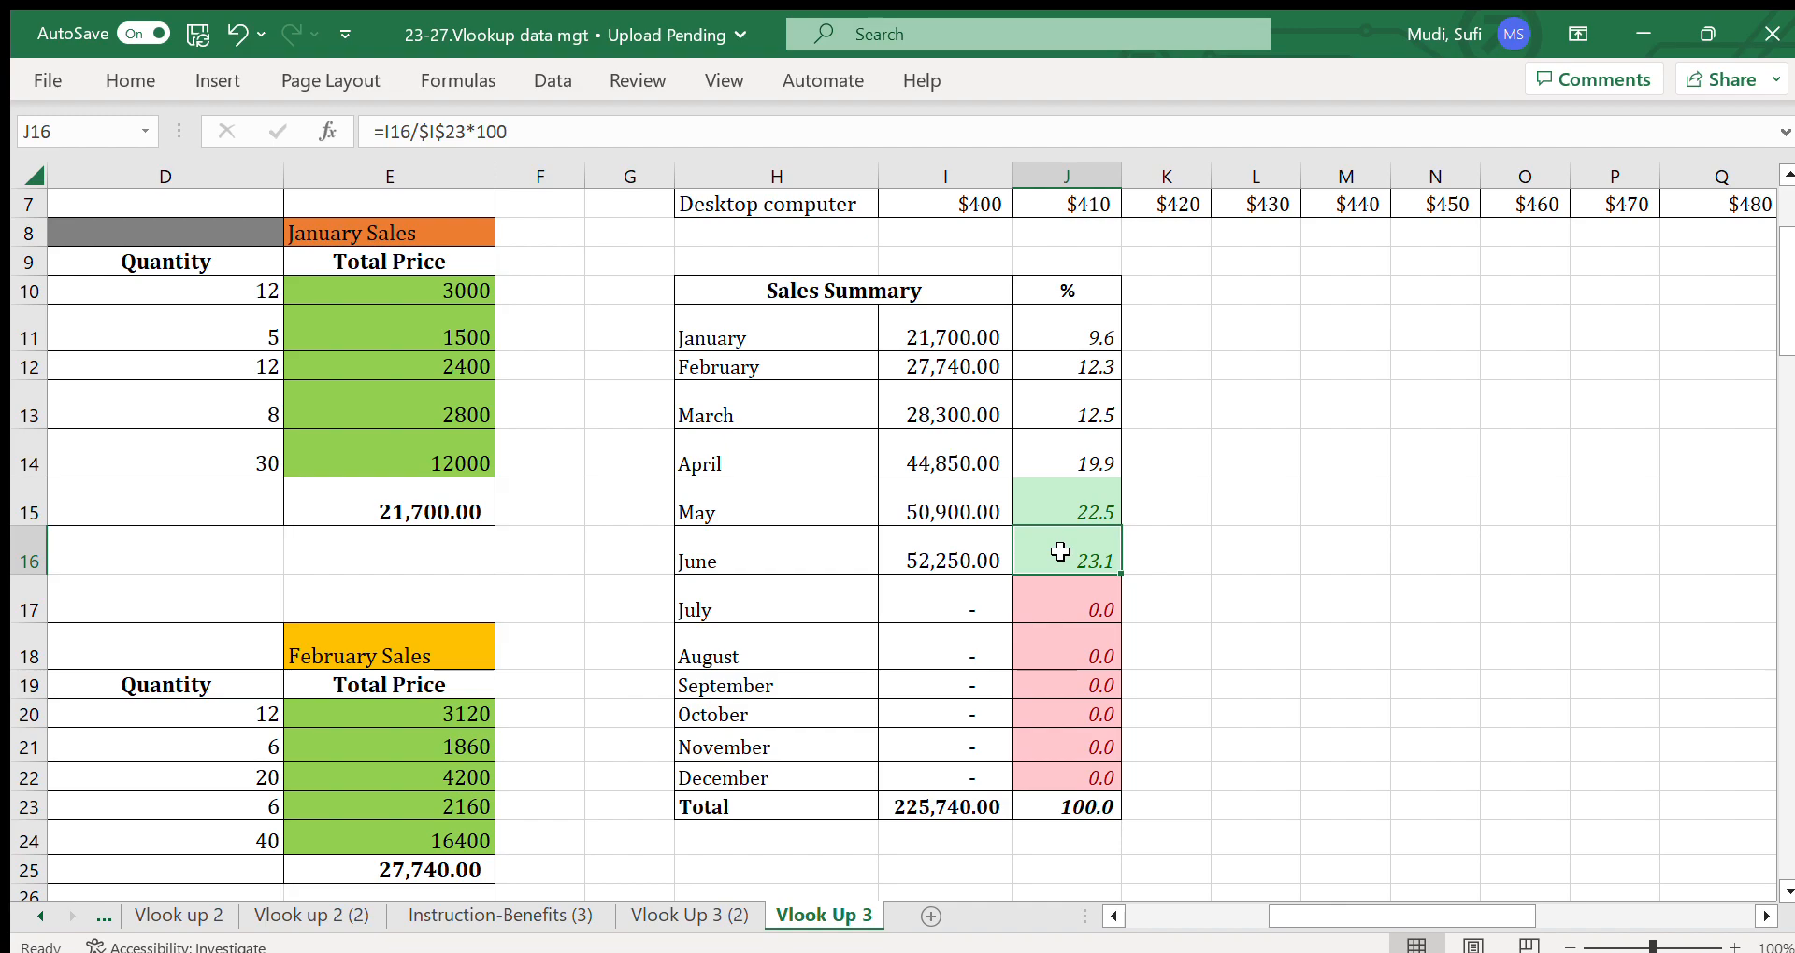
left_click(933, 809)
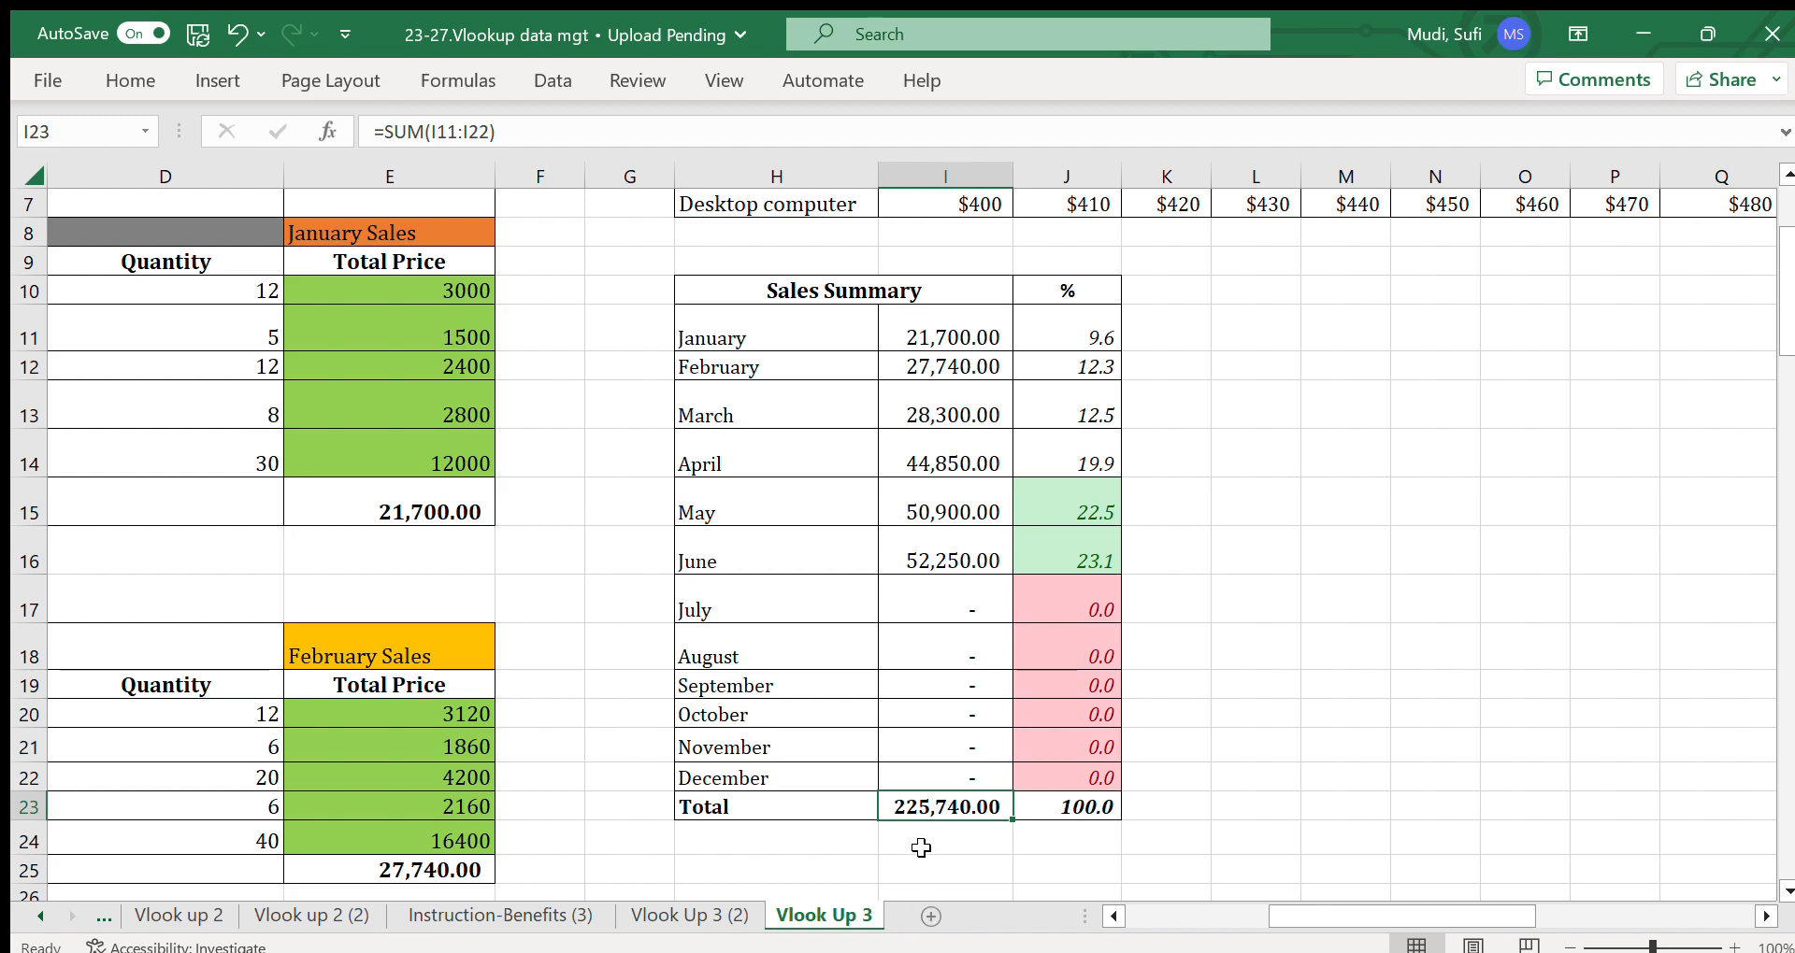
left_click(955, 601)
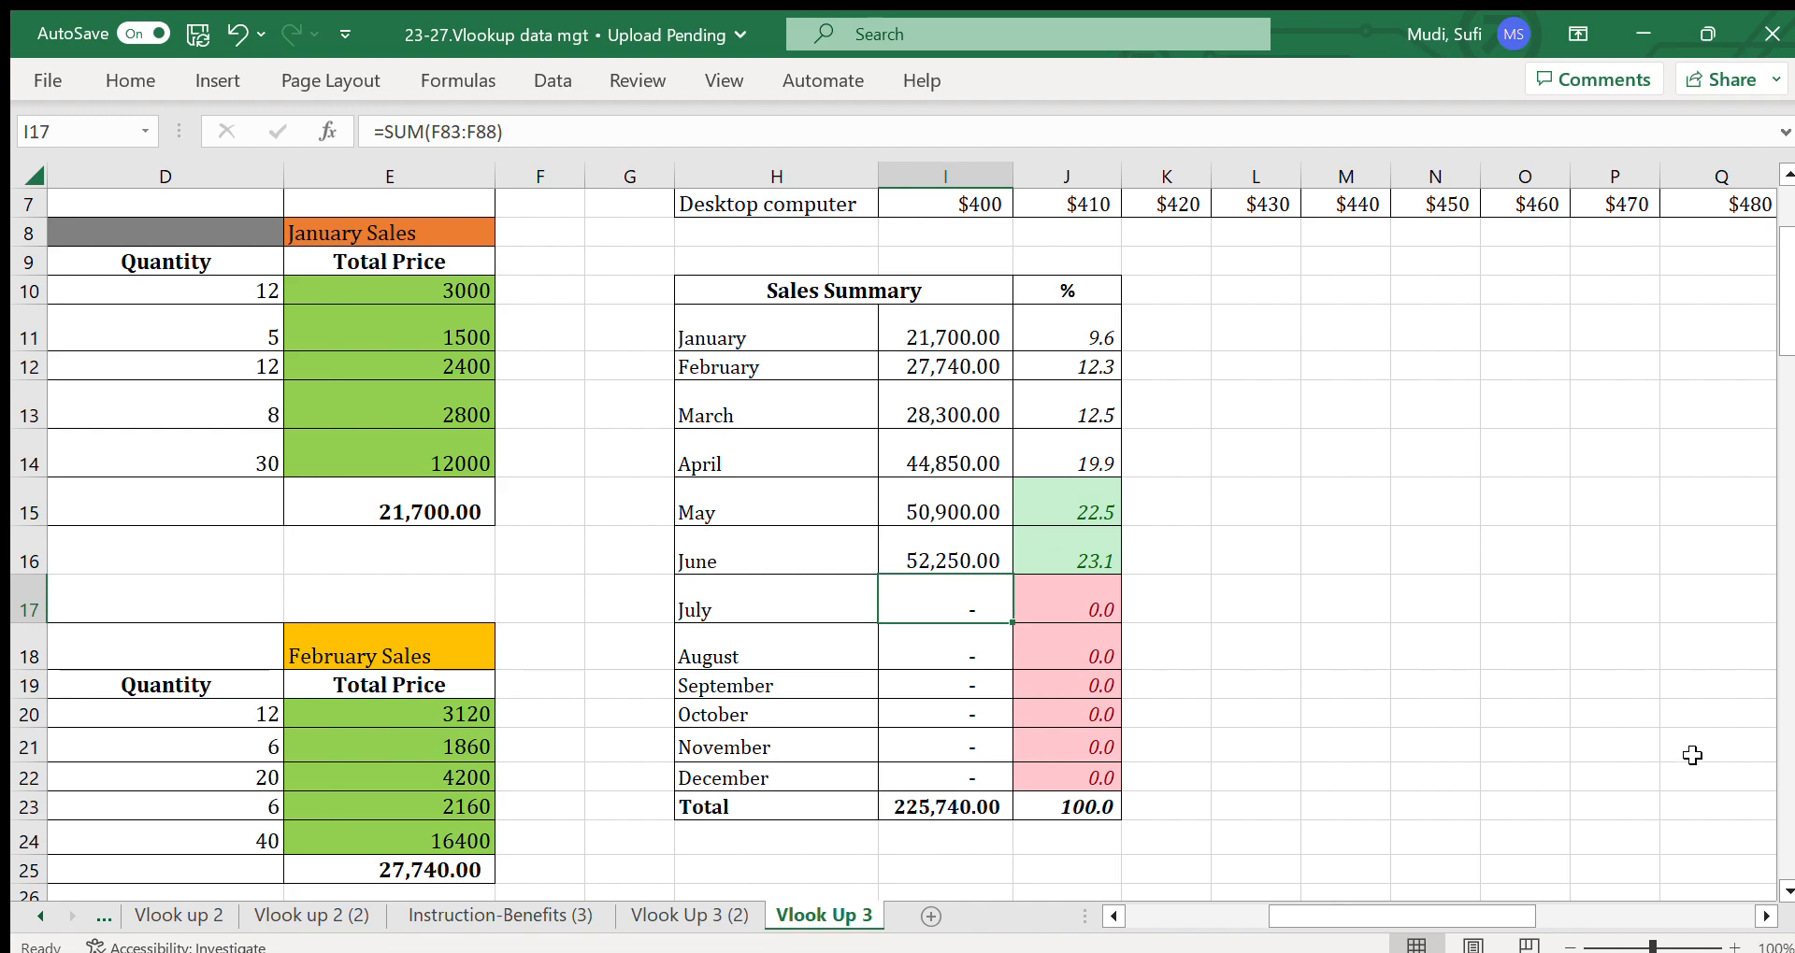
Go to the Purpose list in column W and highlight Save time, Generate automatic reports and Increase productivity.
left_click(1762, 916)
left_click(1761, 916)
left_click(1761, 916)
left_click(1761, 916)
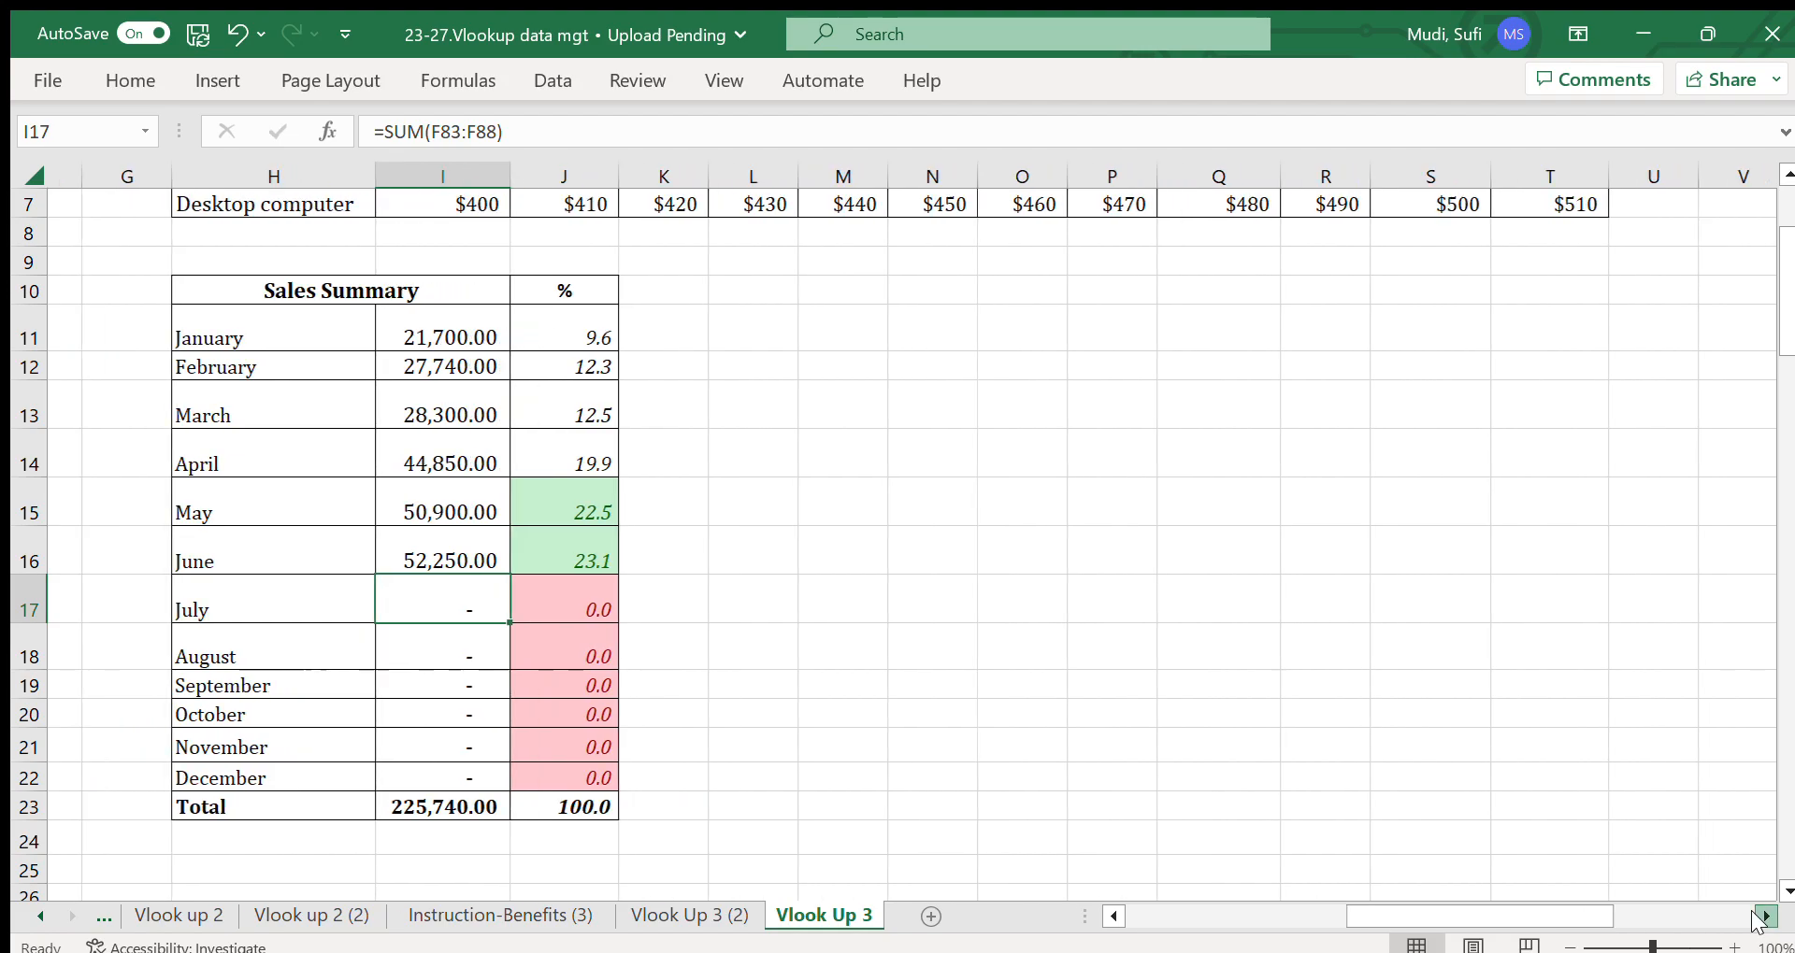
left_click(1761, 916)
left_click(1761, 916)
left_click(1761, 916)
left_click(1761, 916)
left_click(1761, 916)
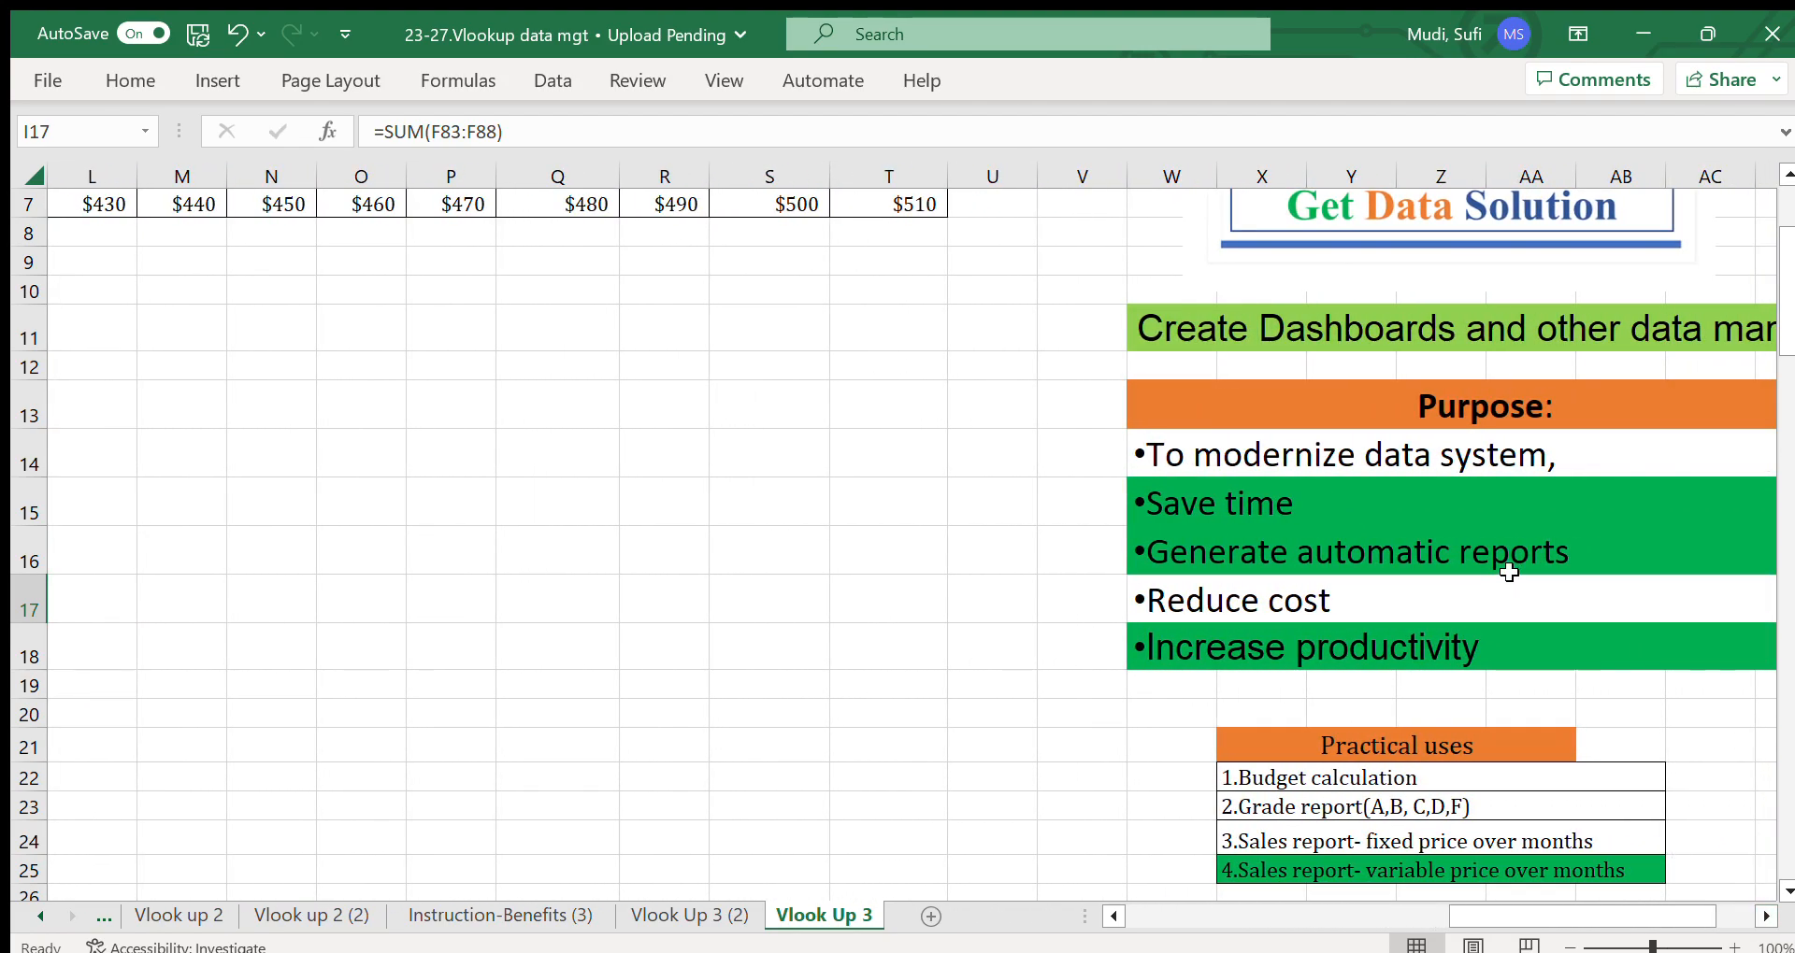
left_click(1305, 494)
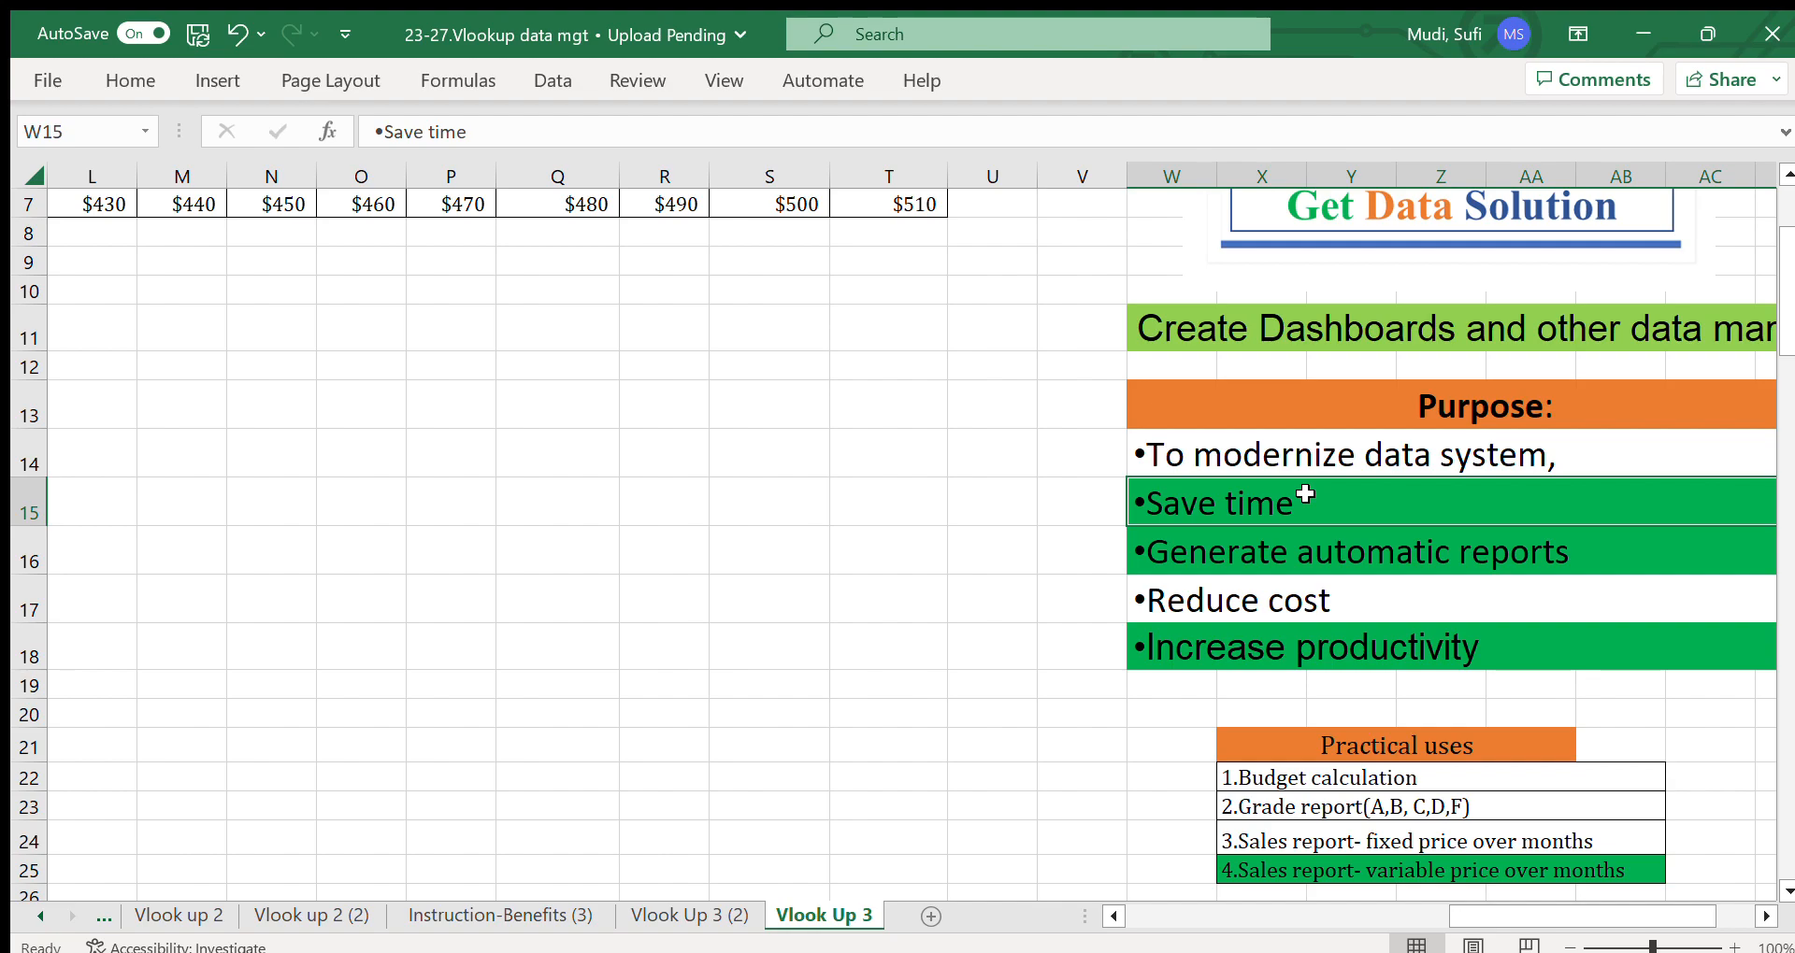
left_click(1231, 557)
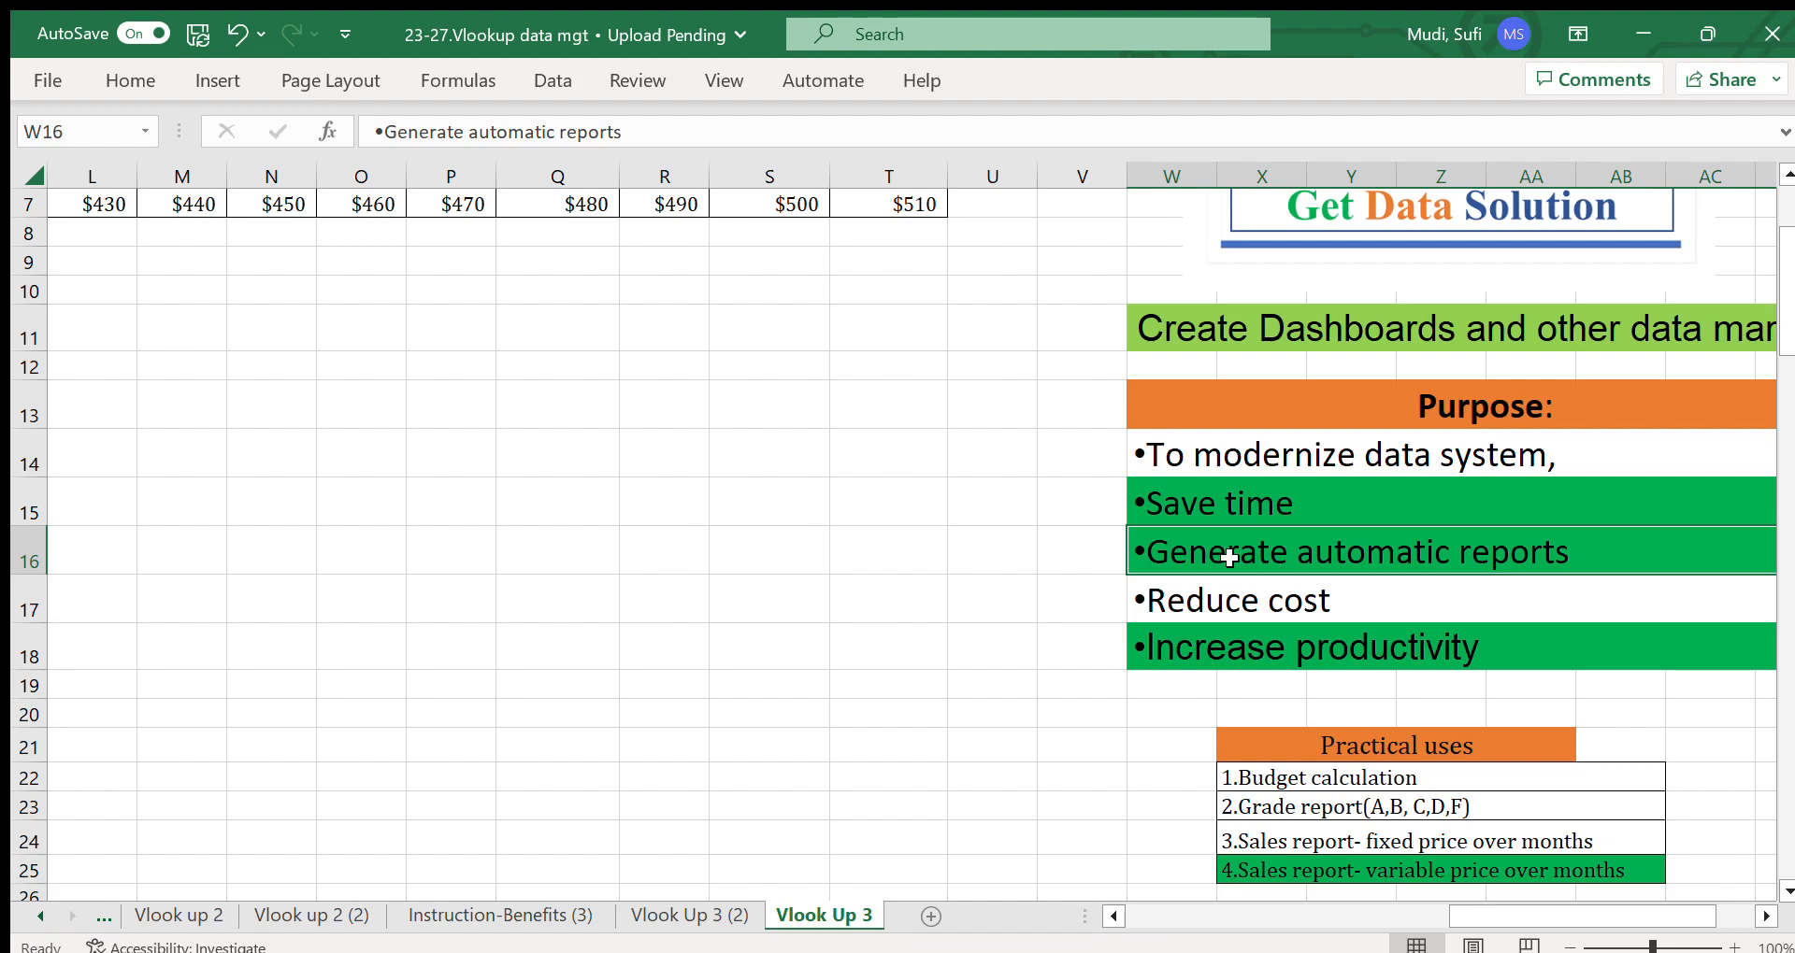
left_click(1213, 645)
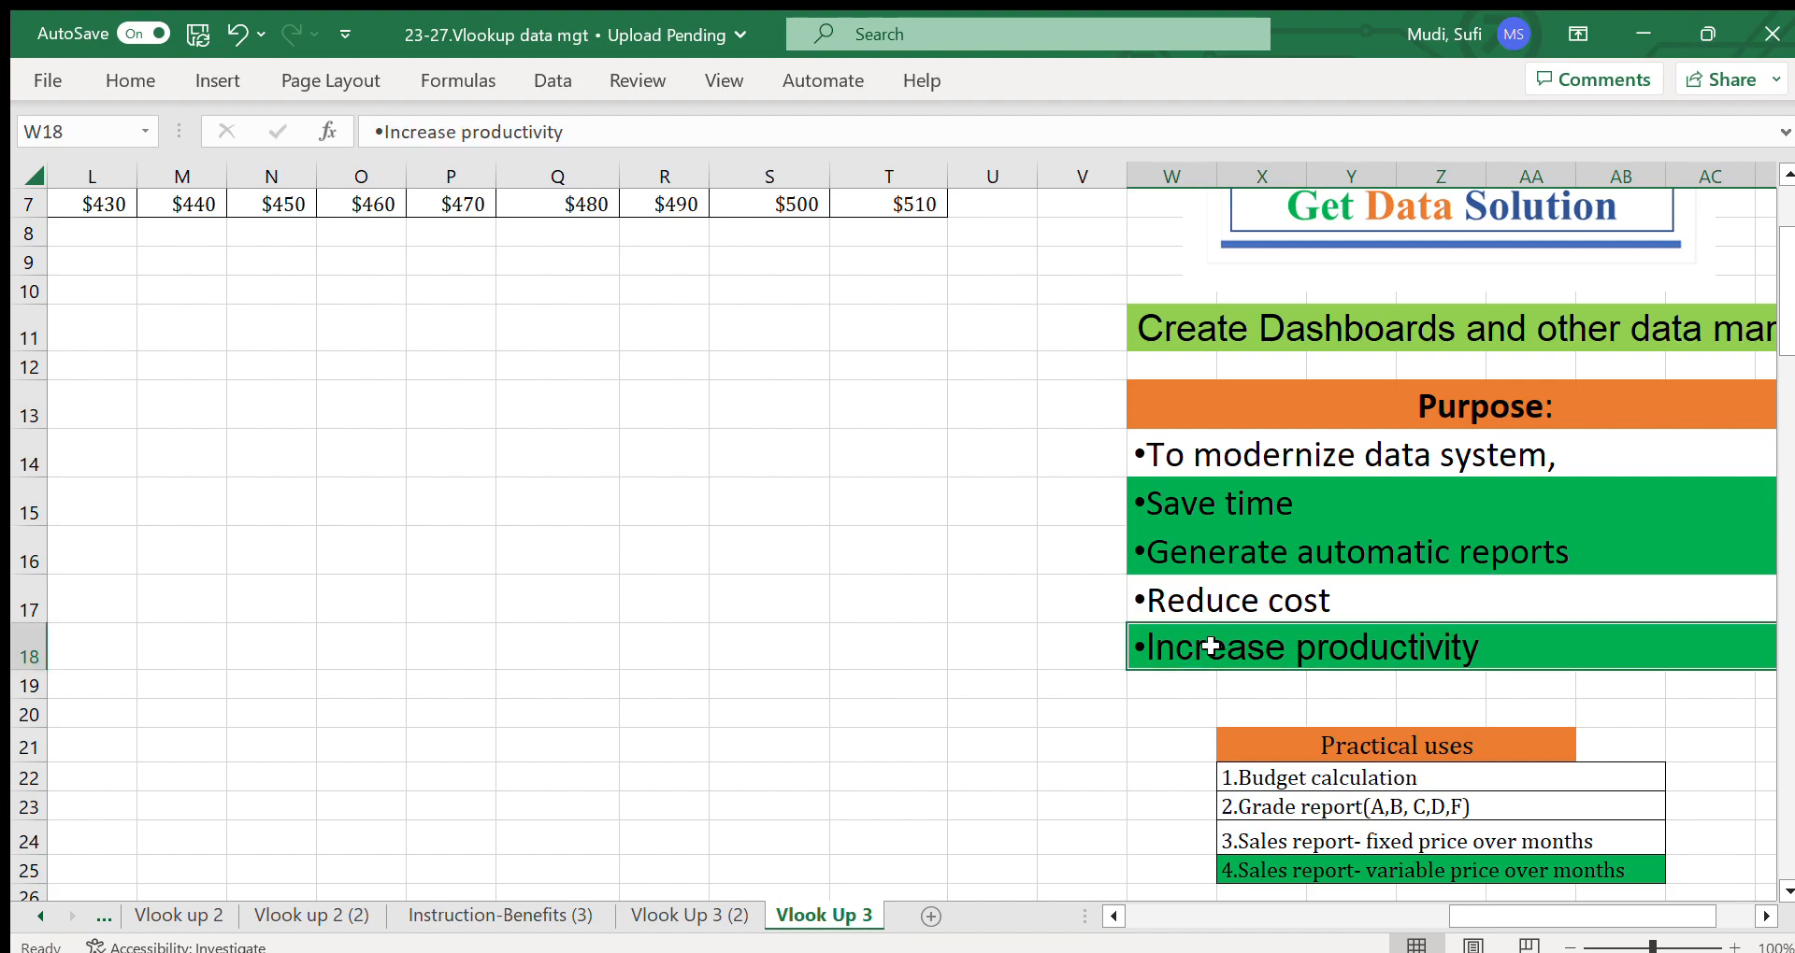
Return to the Sales Summary table beside the January and February sales tables and select the empty cell L19.
left_click(1112, 916)
left_click(1112, 917)
left_click(1112, 916)
left_click(1113, 916)
left_click(1113, 917)
left_click(1113, 916)
left_click(1112, 917)
left_click(1112, 916)
left_click(1113, 916)
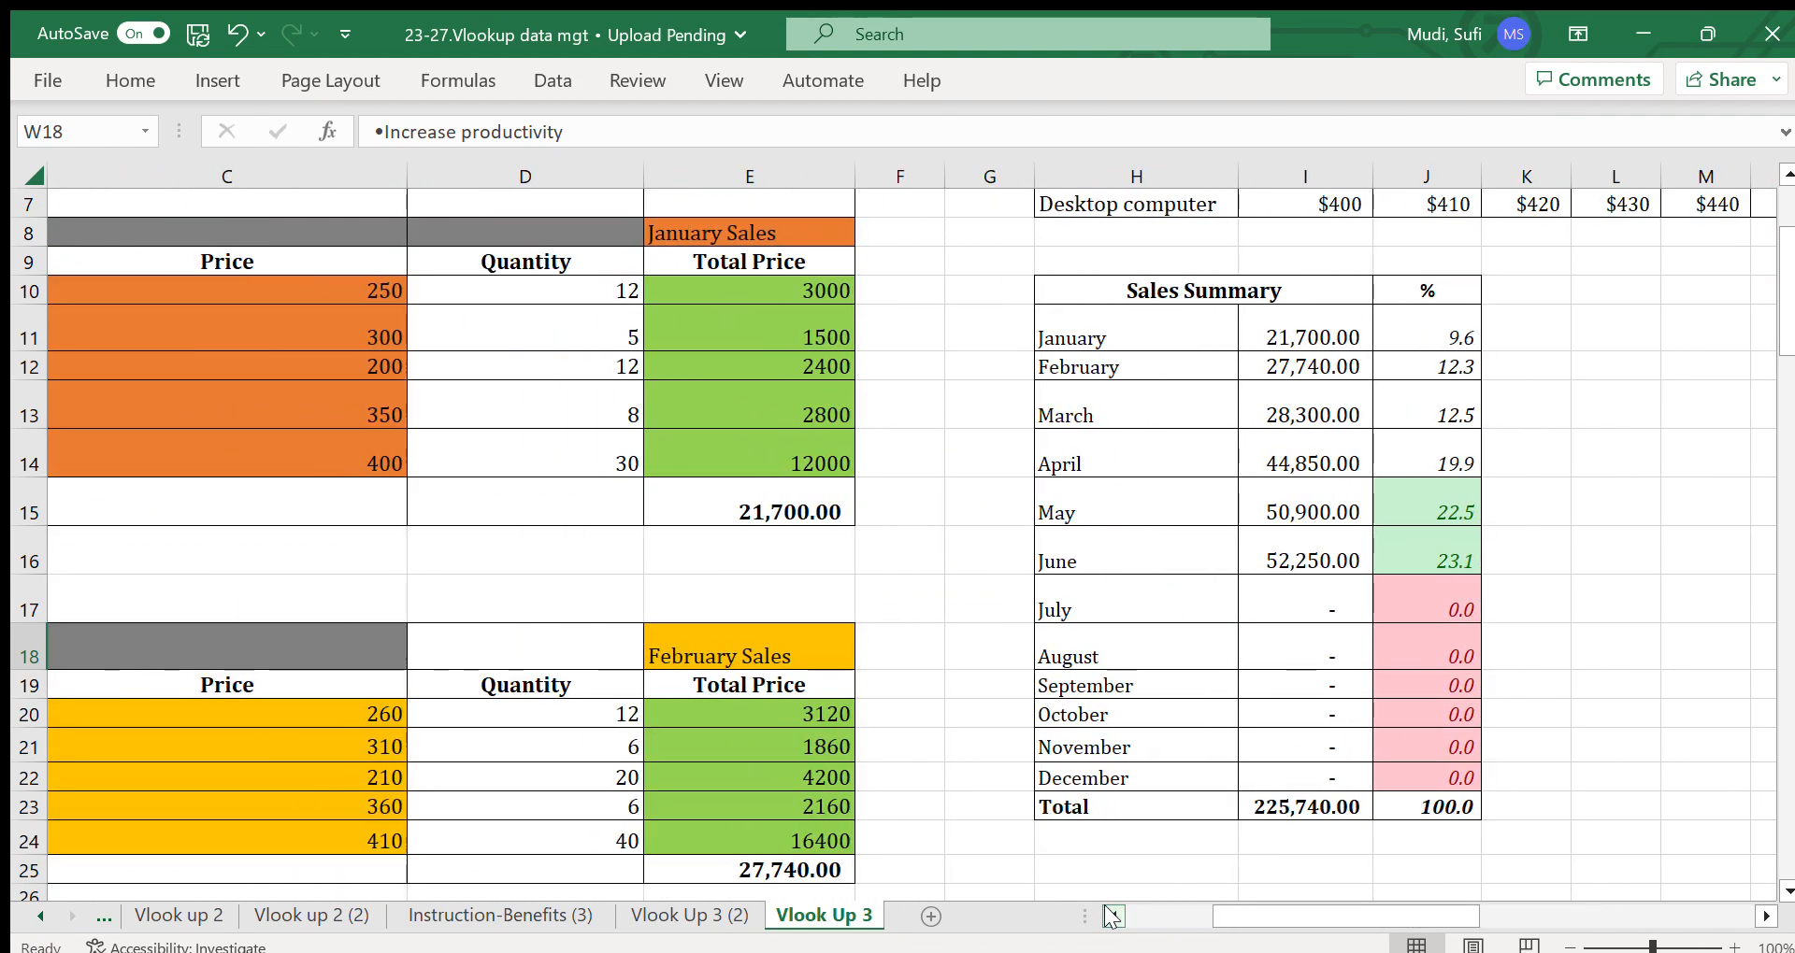
left_click(1582, 682)
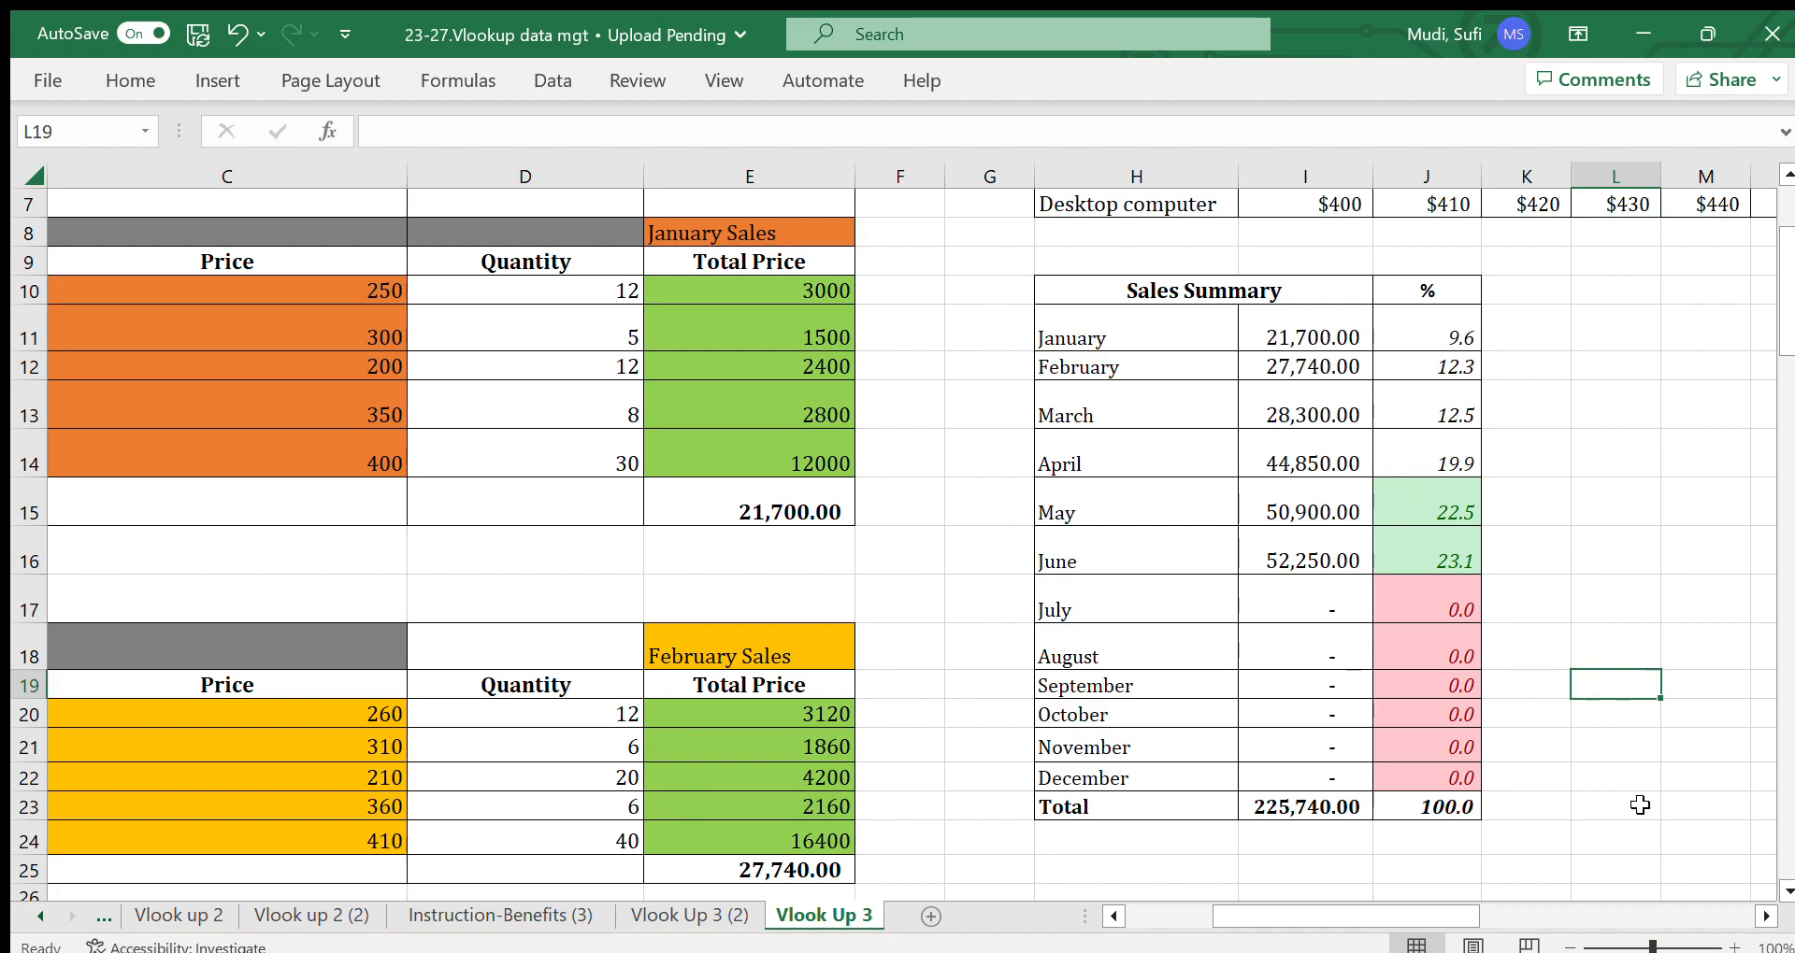
Go to the July Sales table and review its quantities from D70 to D74.
left_click(1117, 916)
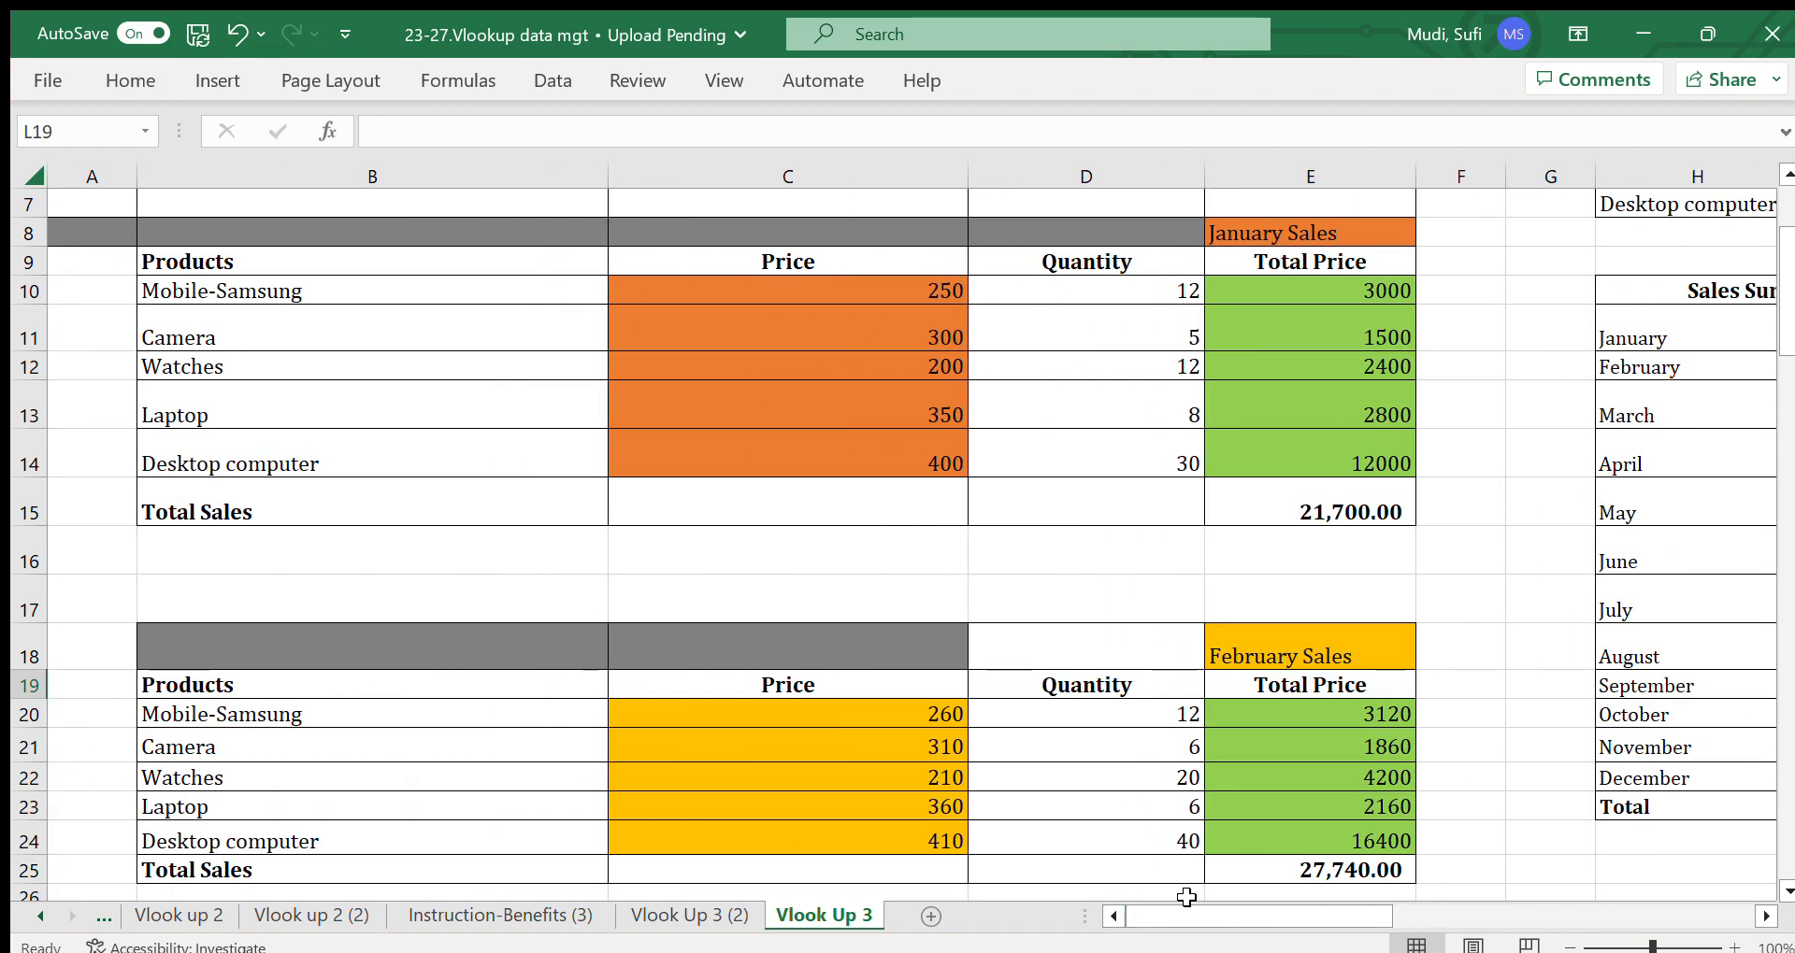
left_click(1786, 892)
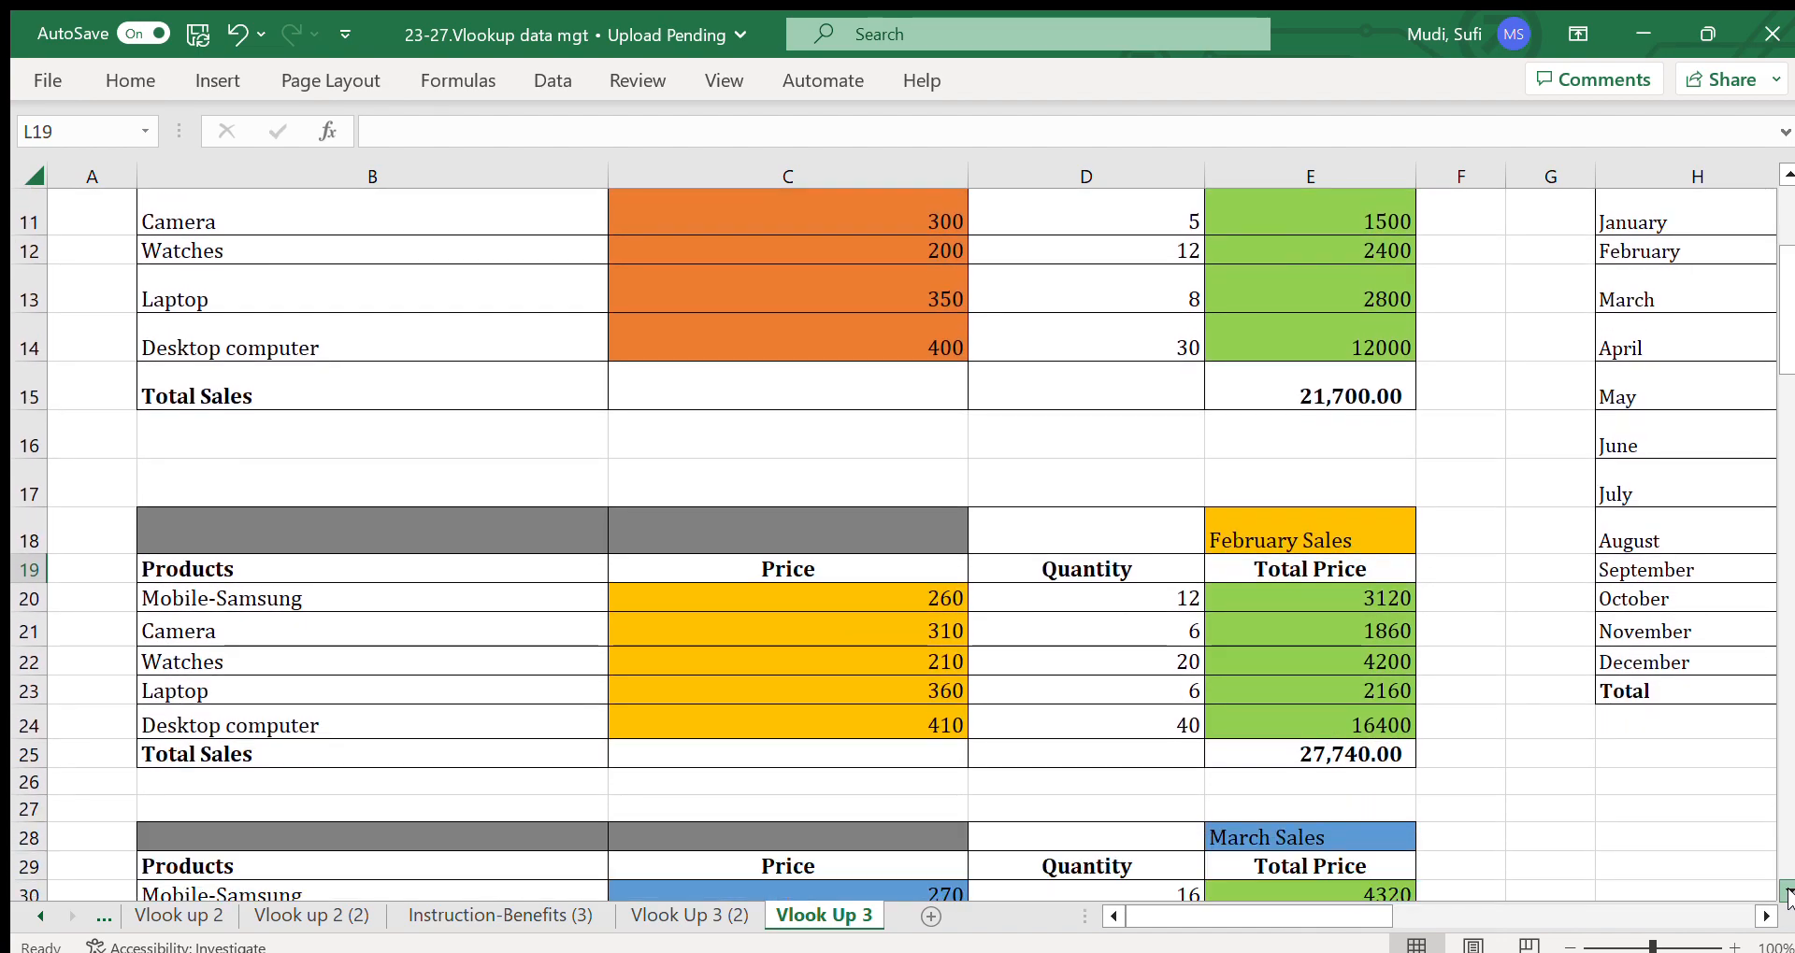
scroll(1786, 892, "down", 7)
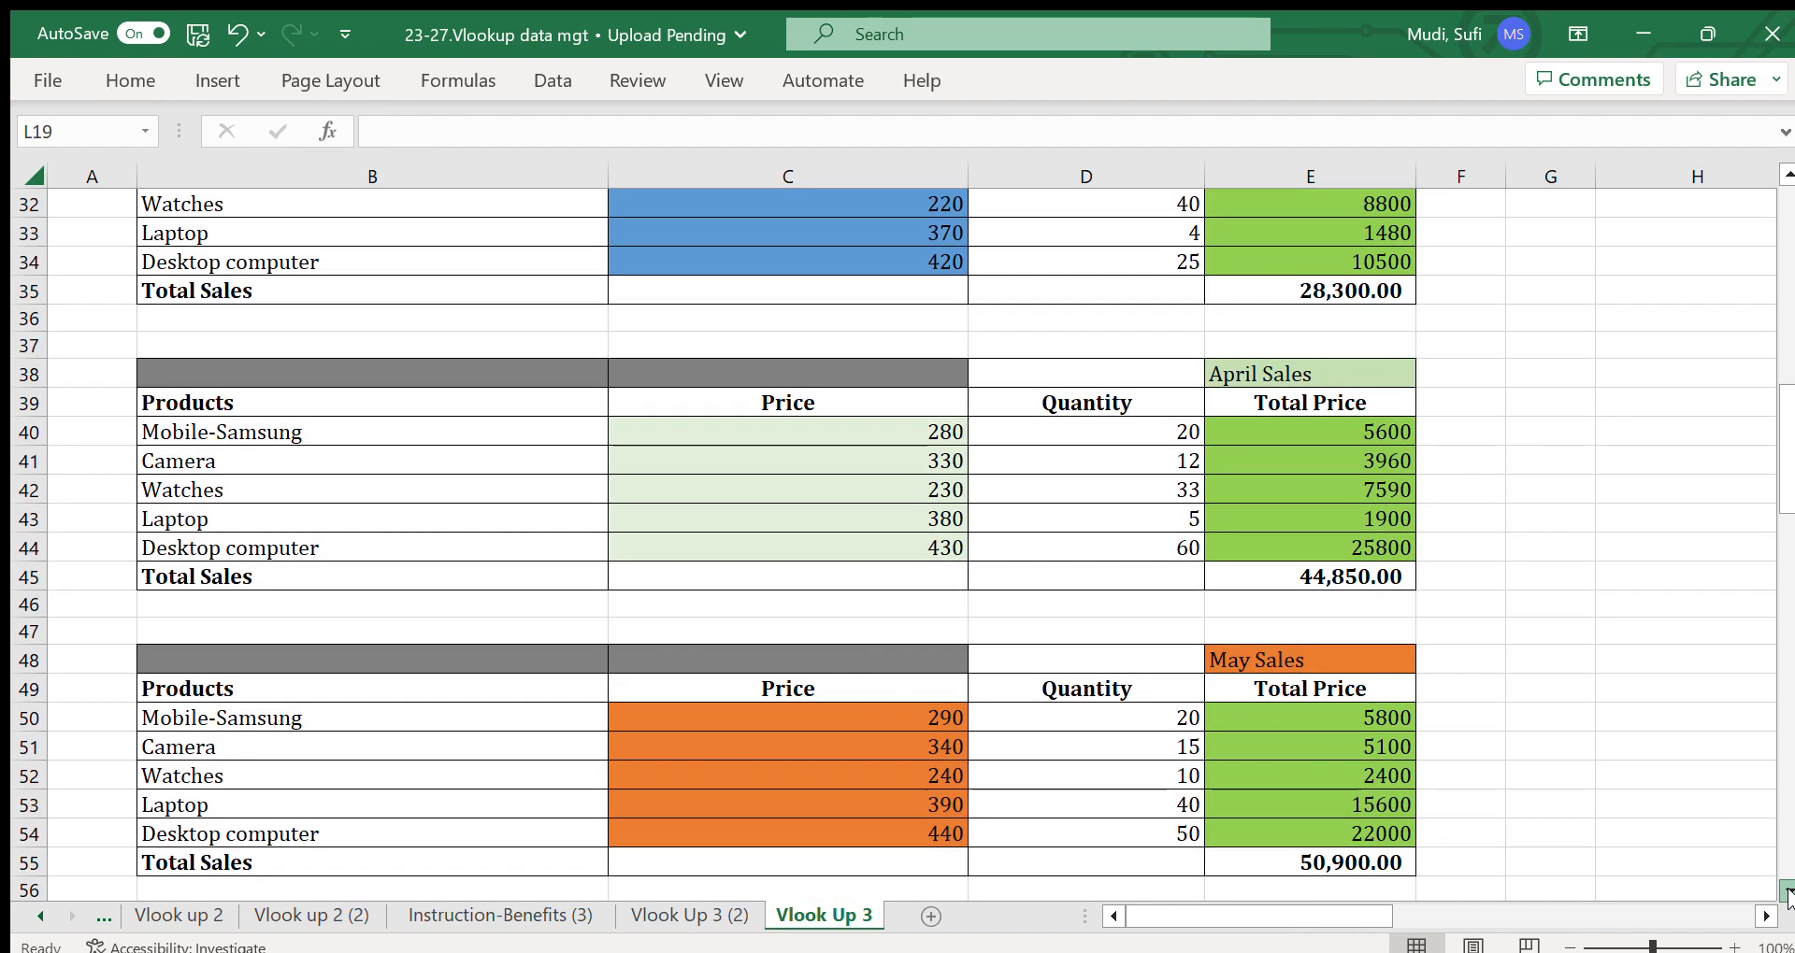
scroll(1786, 892, "down", 7)
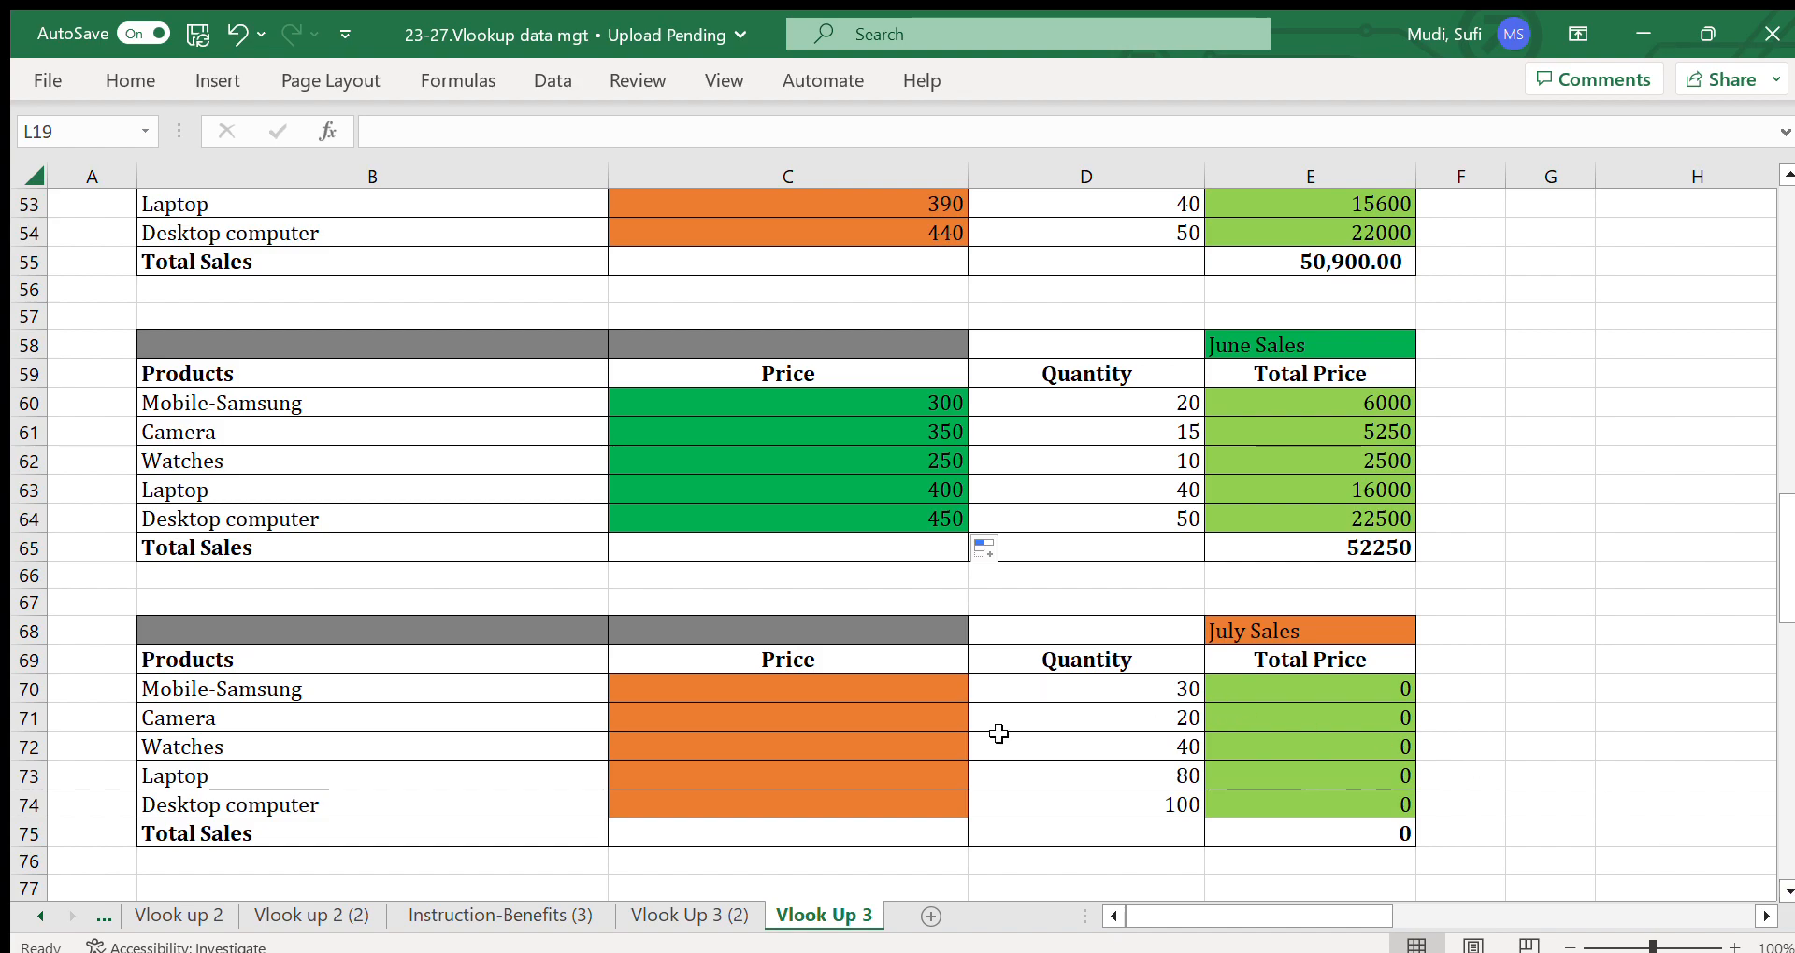
left_click(1048, 700)
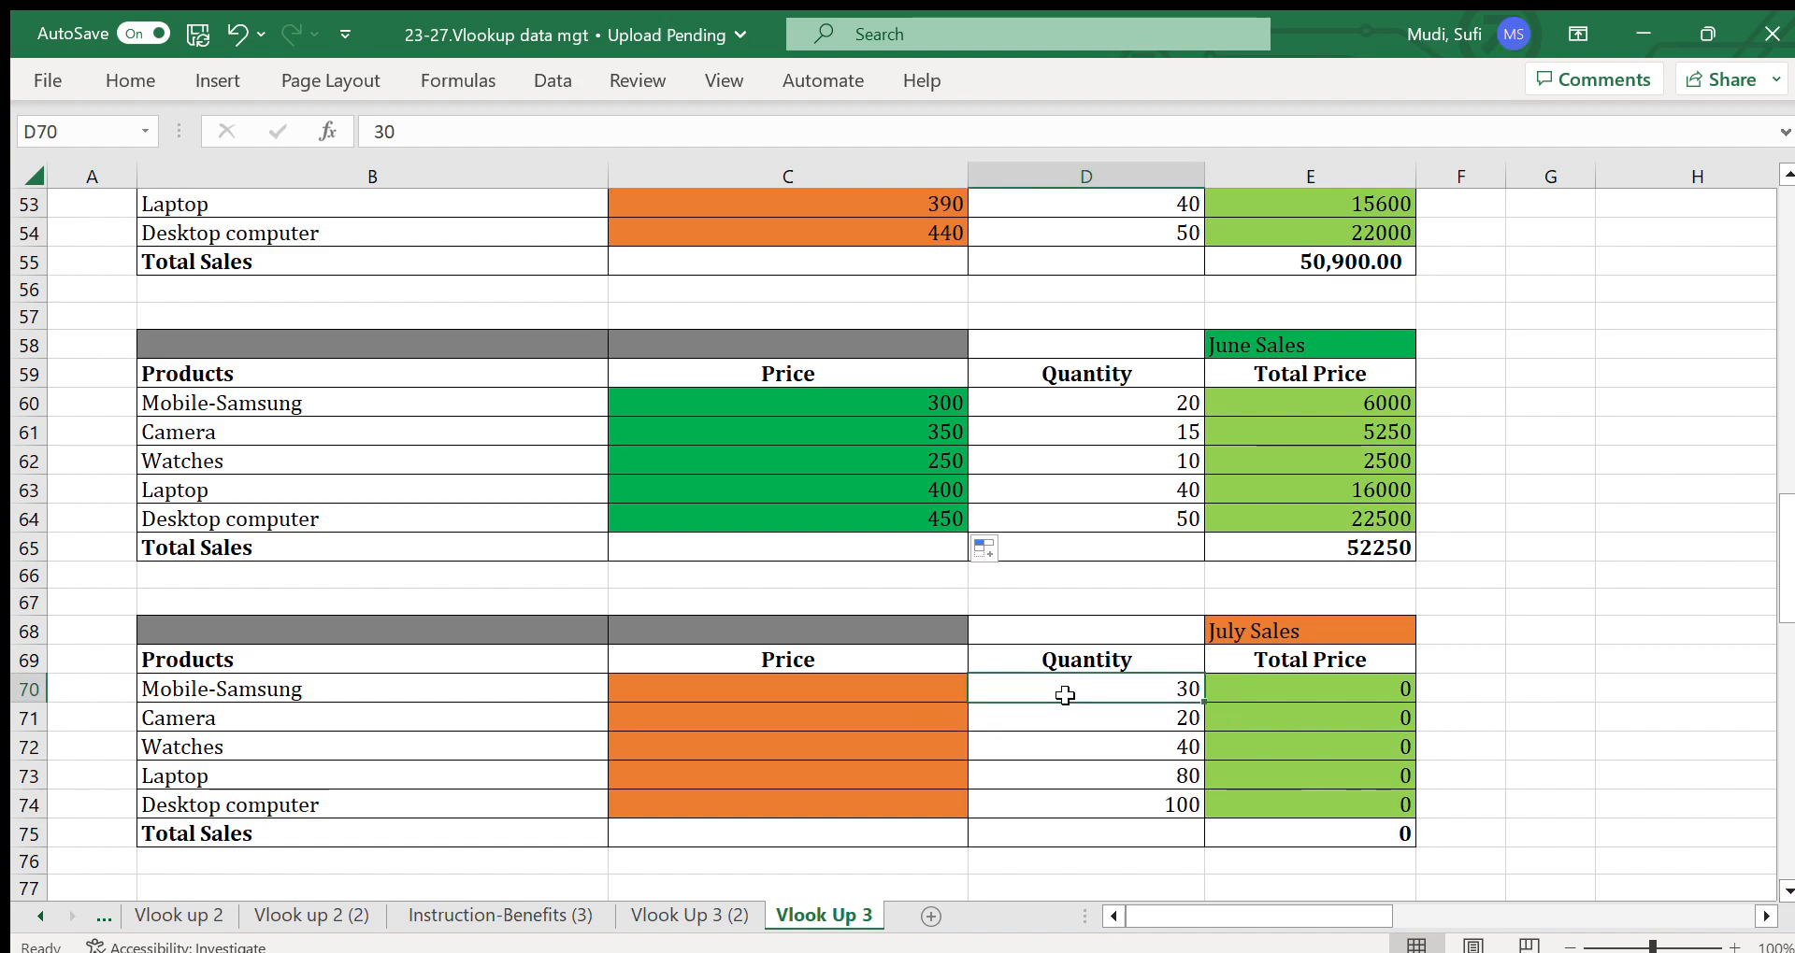
left_click(1156, 804)
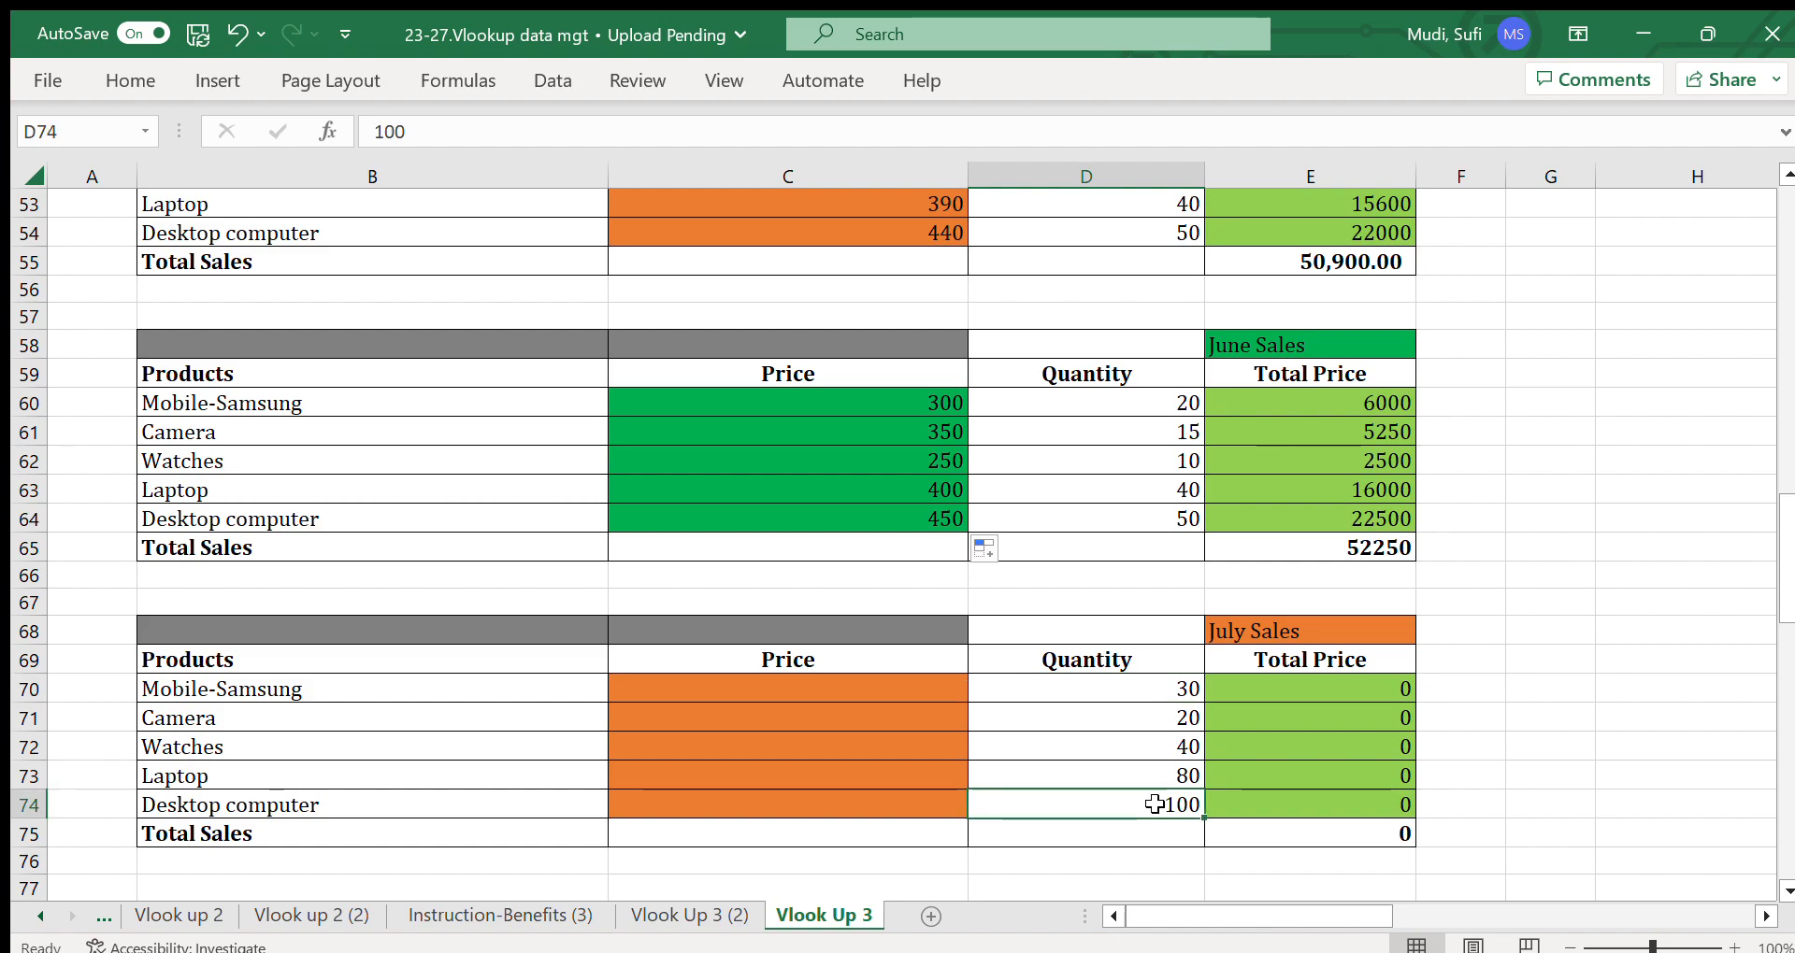
left_click(1138, 689)
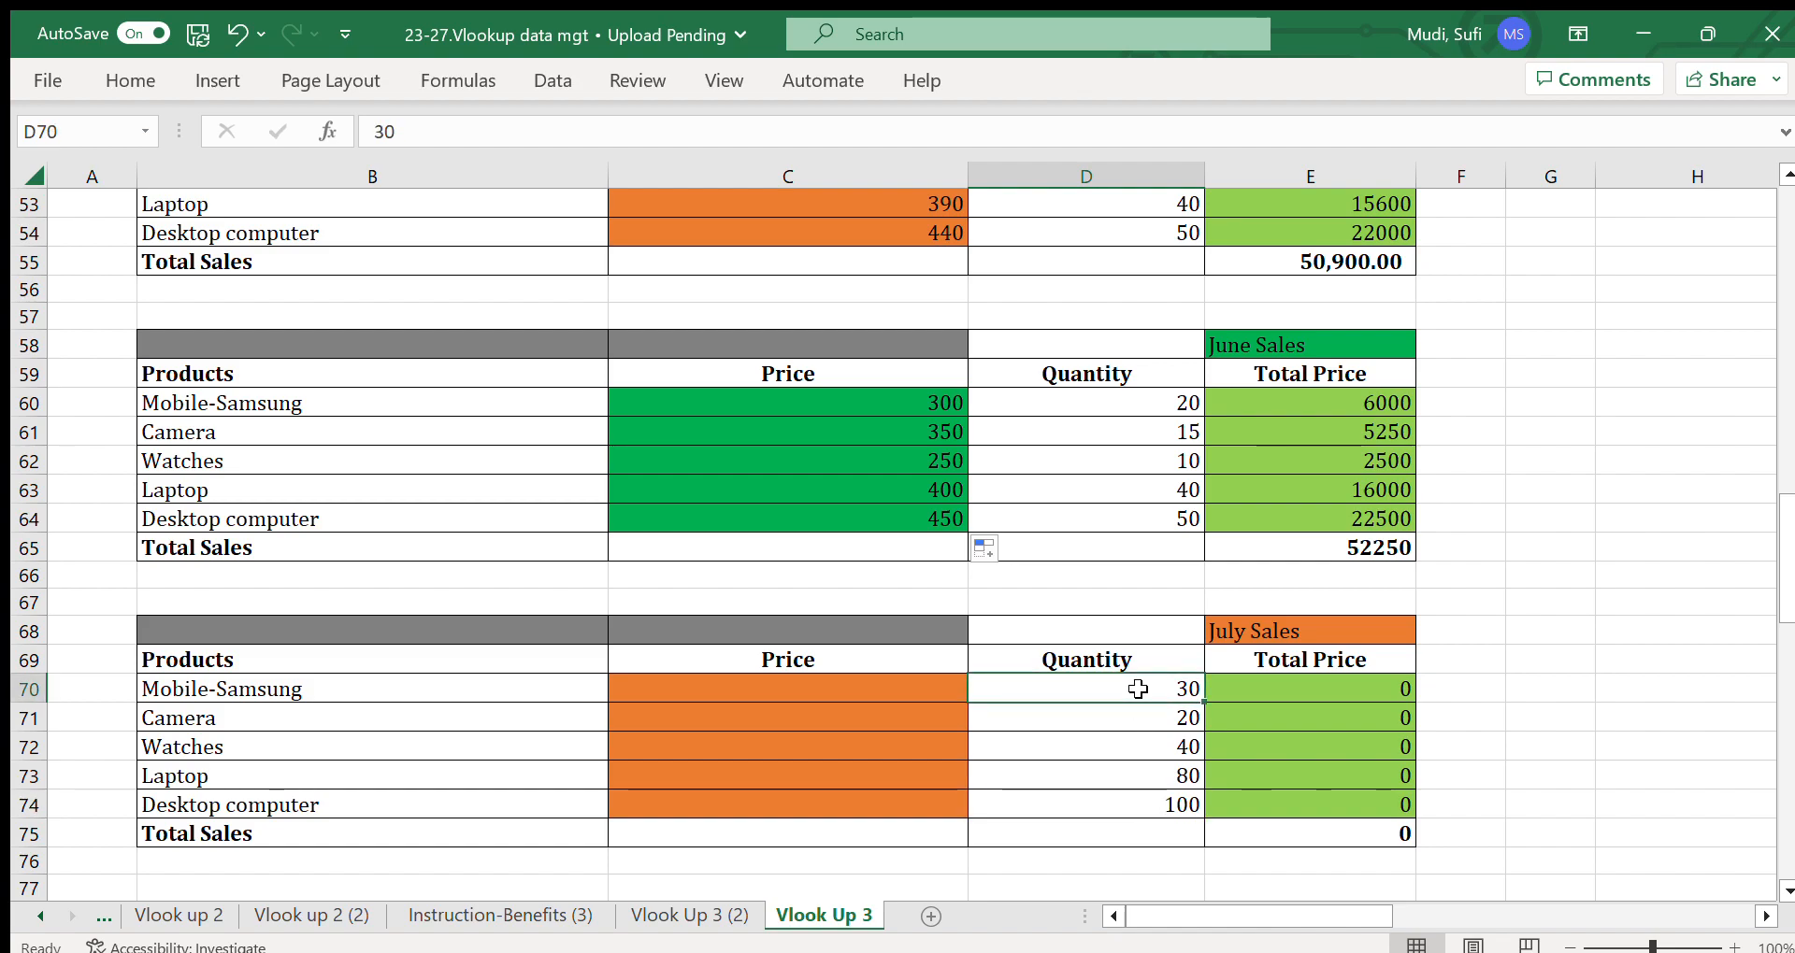
Copy the June Mobile-Samsung price formula from C60 into the July Mobile-Samsung price cell C70.
left_click(889, 687)
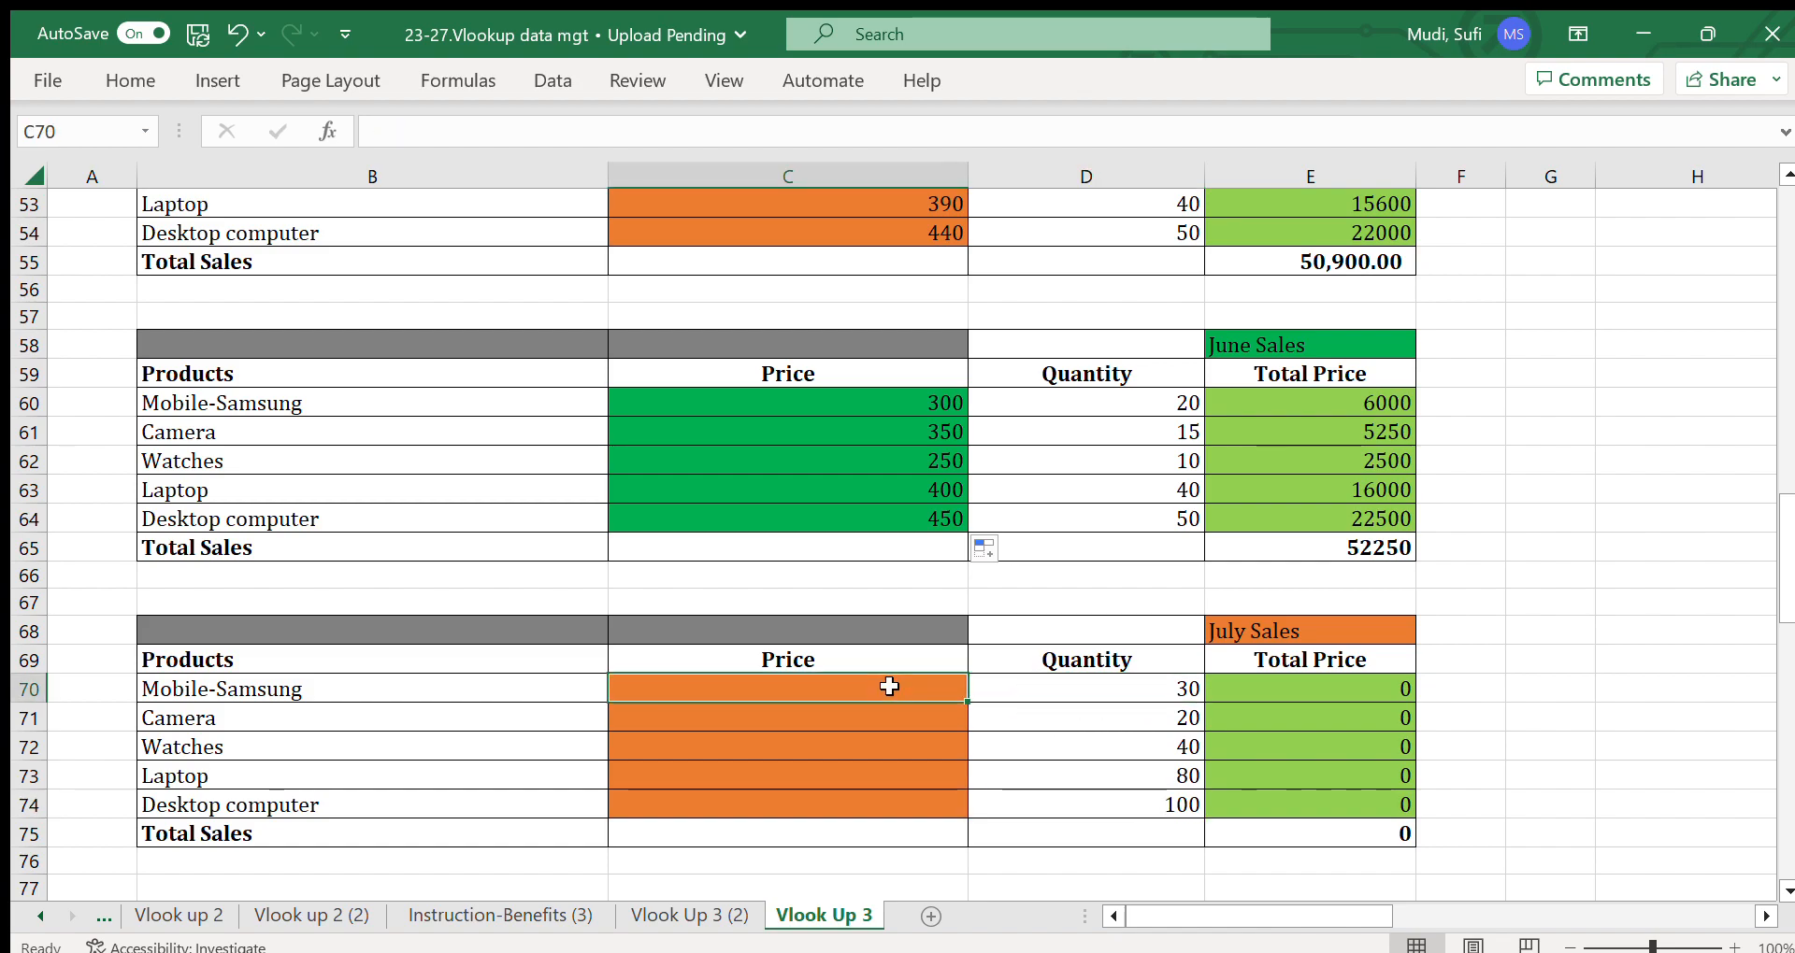
left_click(906, 399)
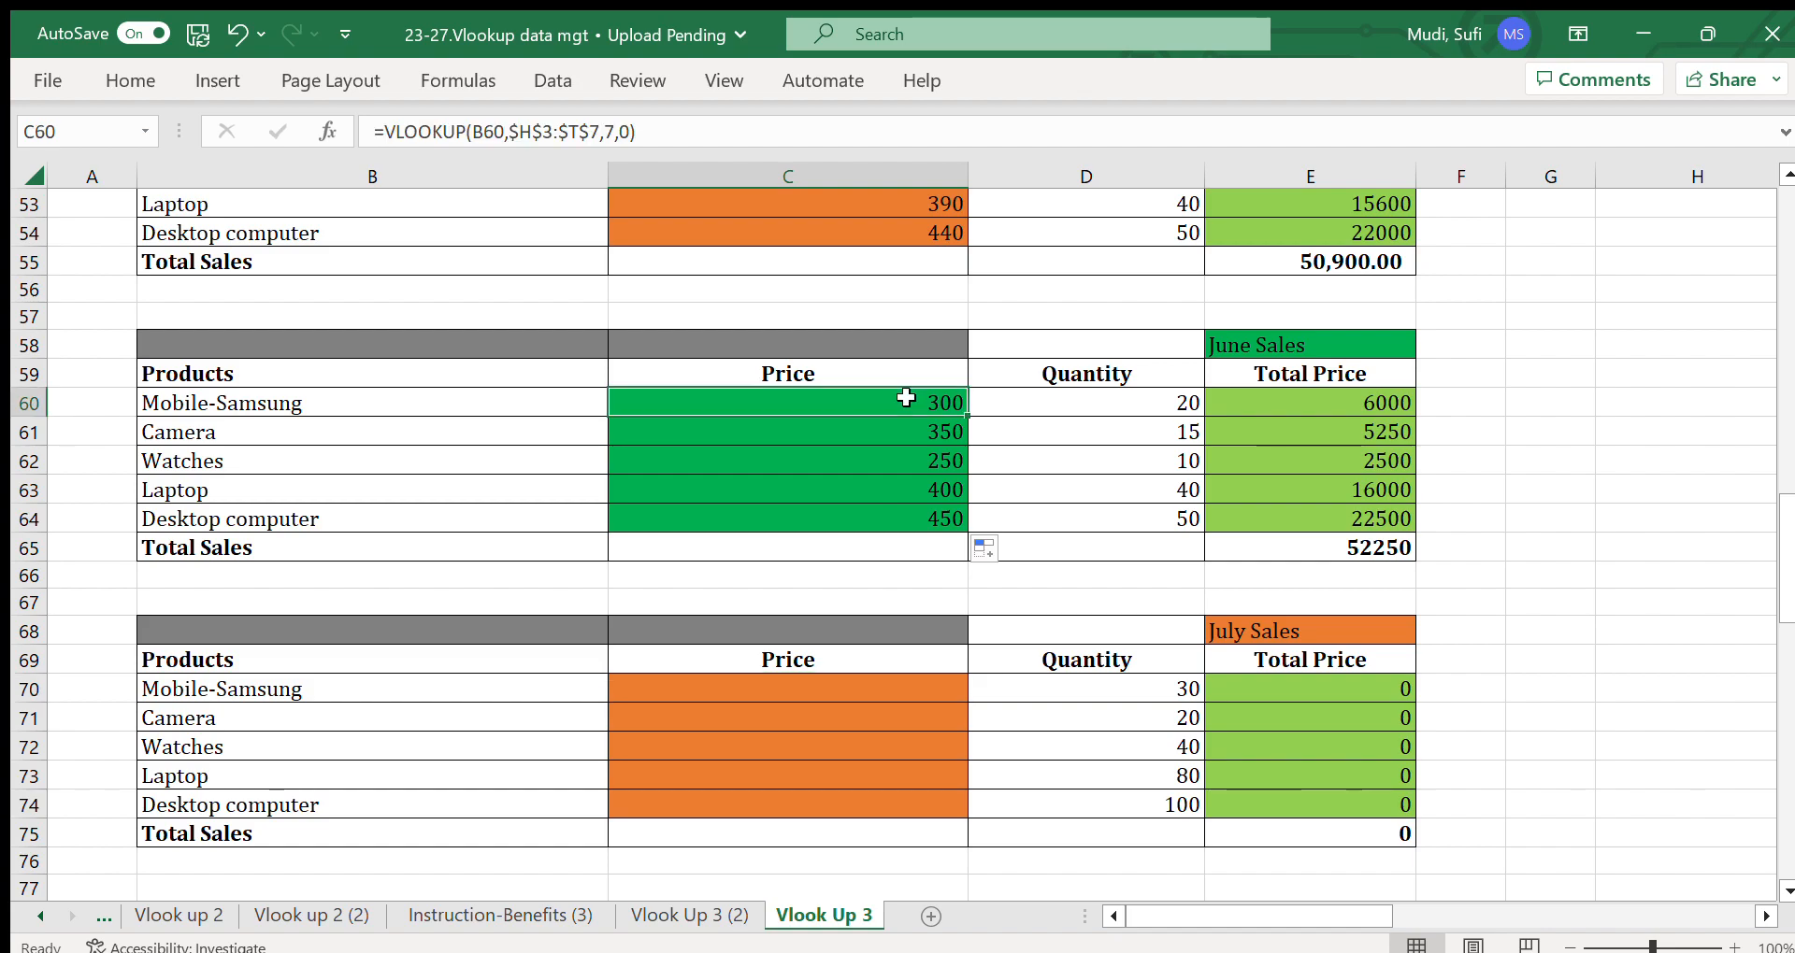
left_click(136, 97)
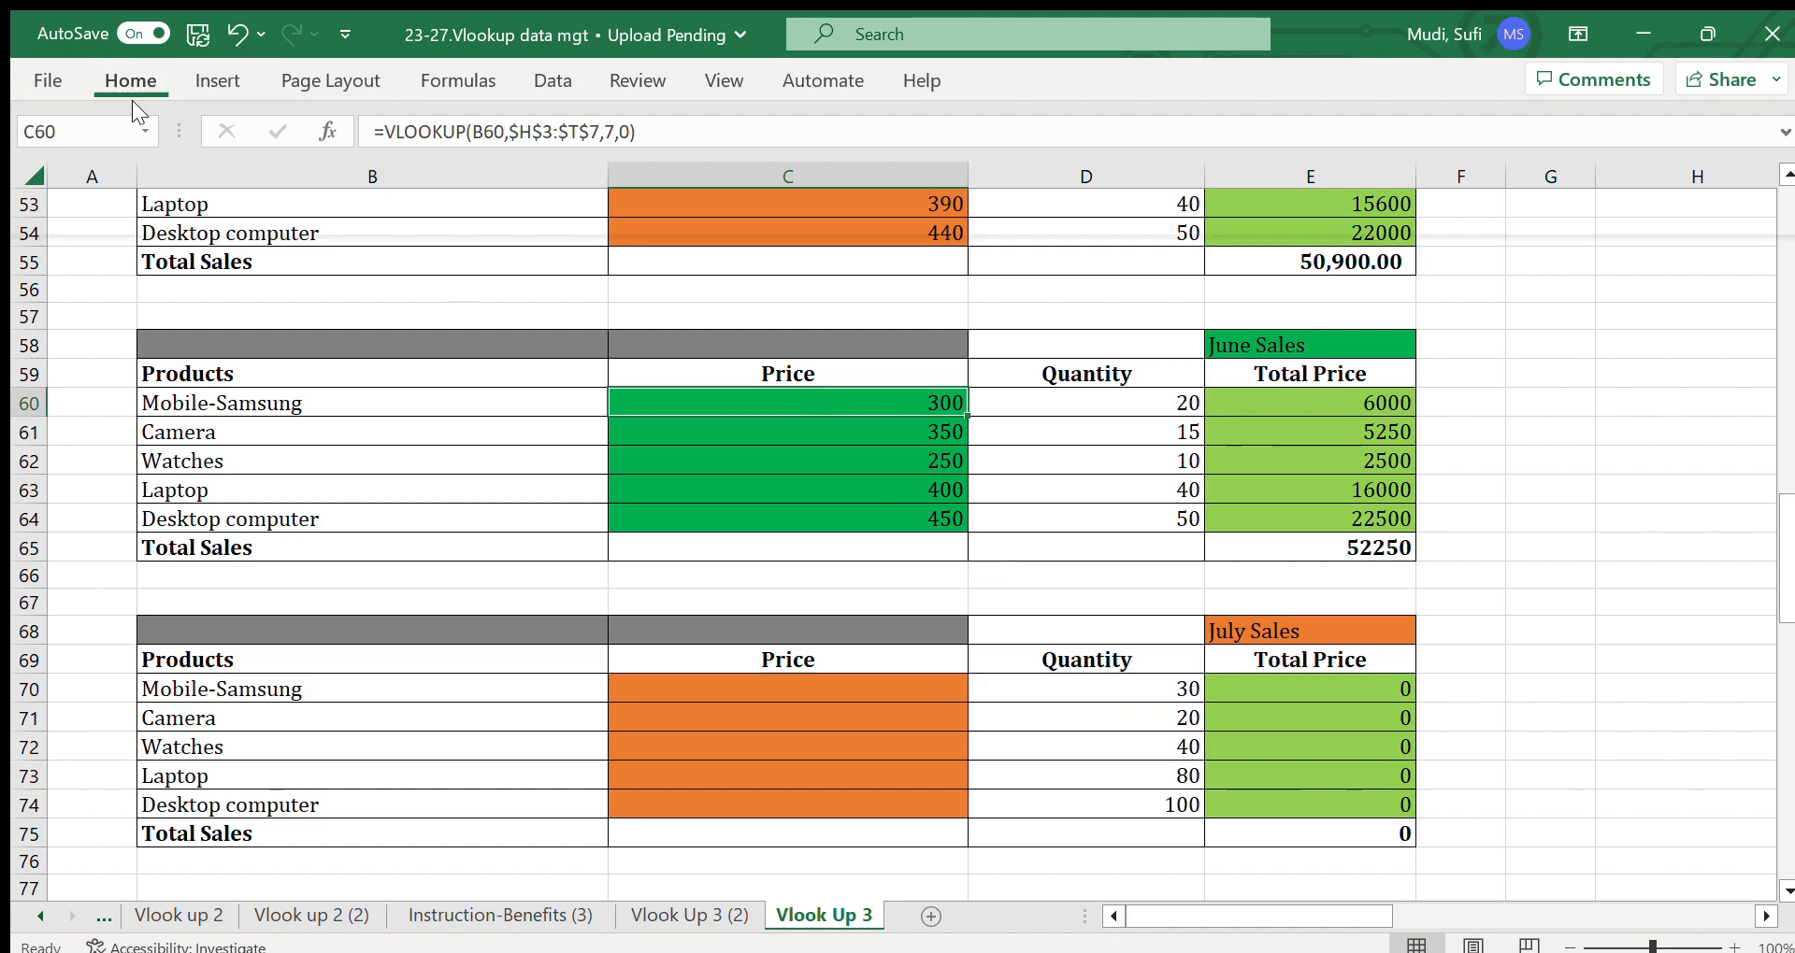
key("ctrl+c")
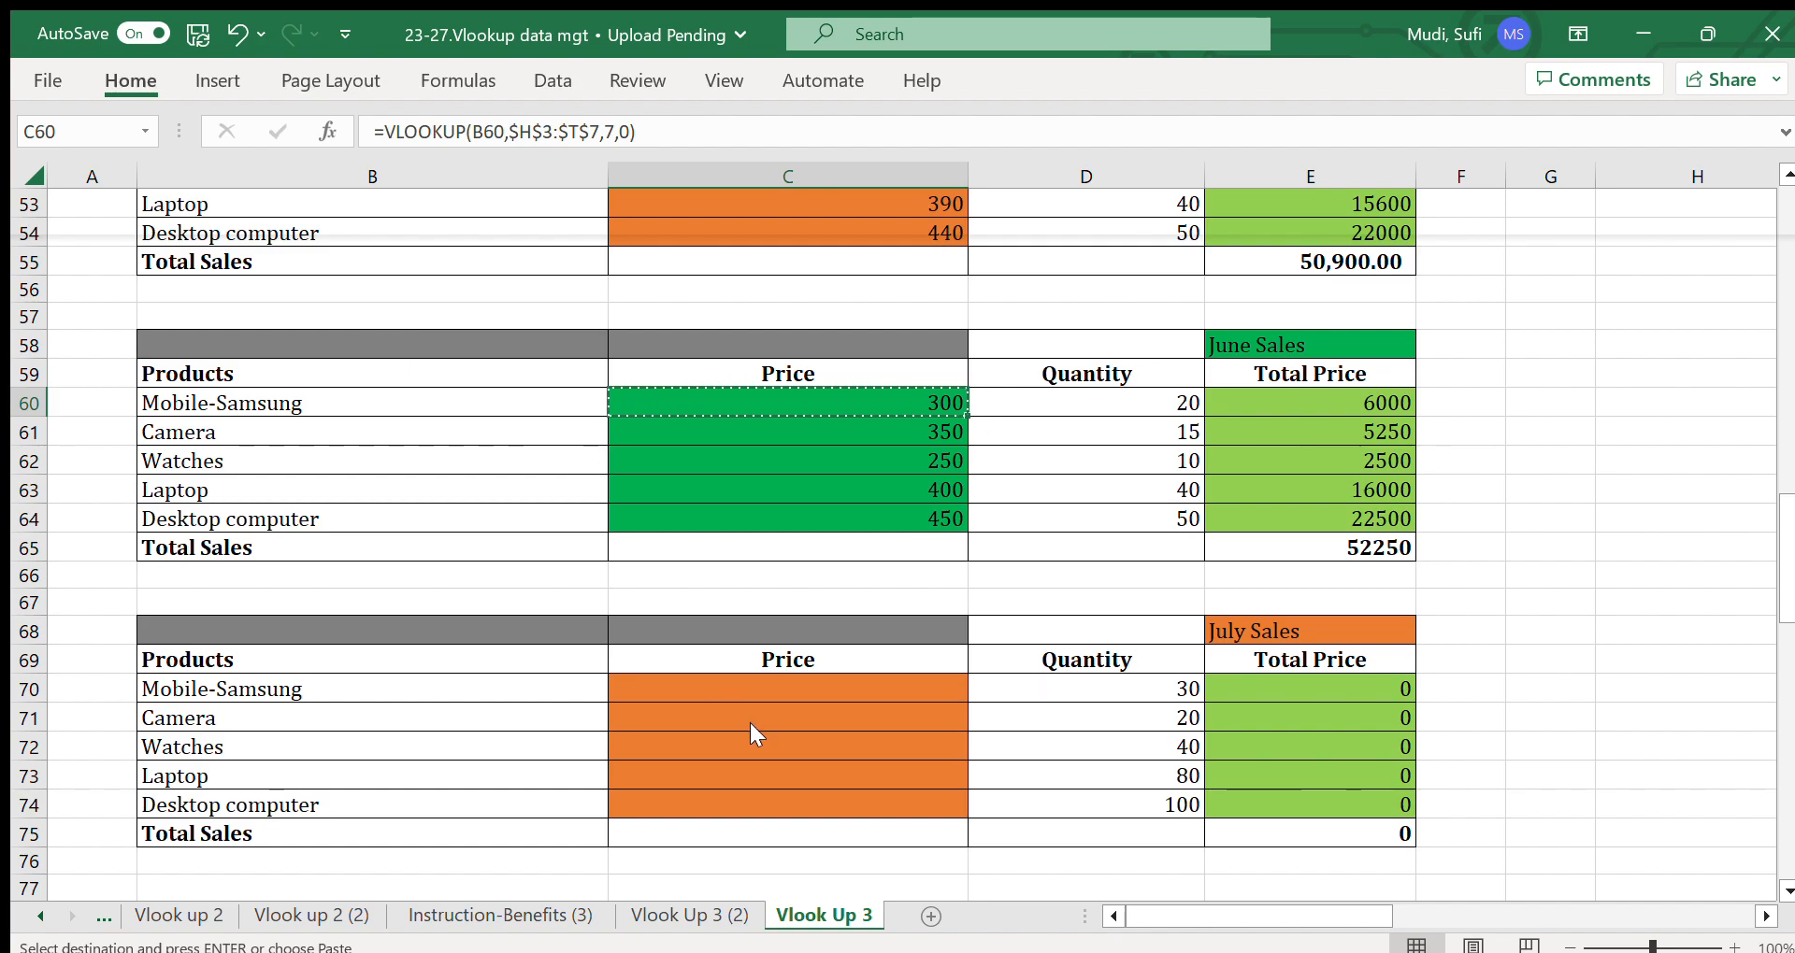
left_click(793, 689)
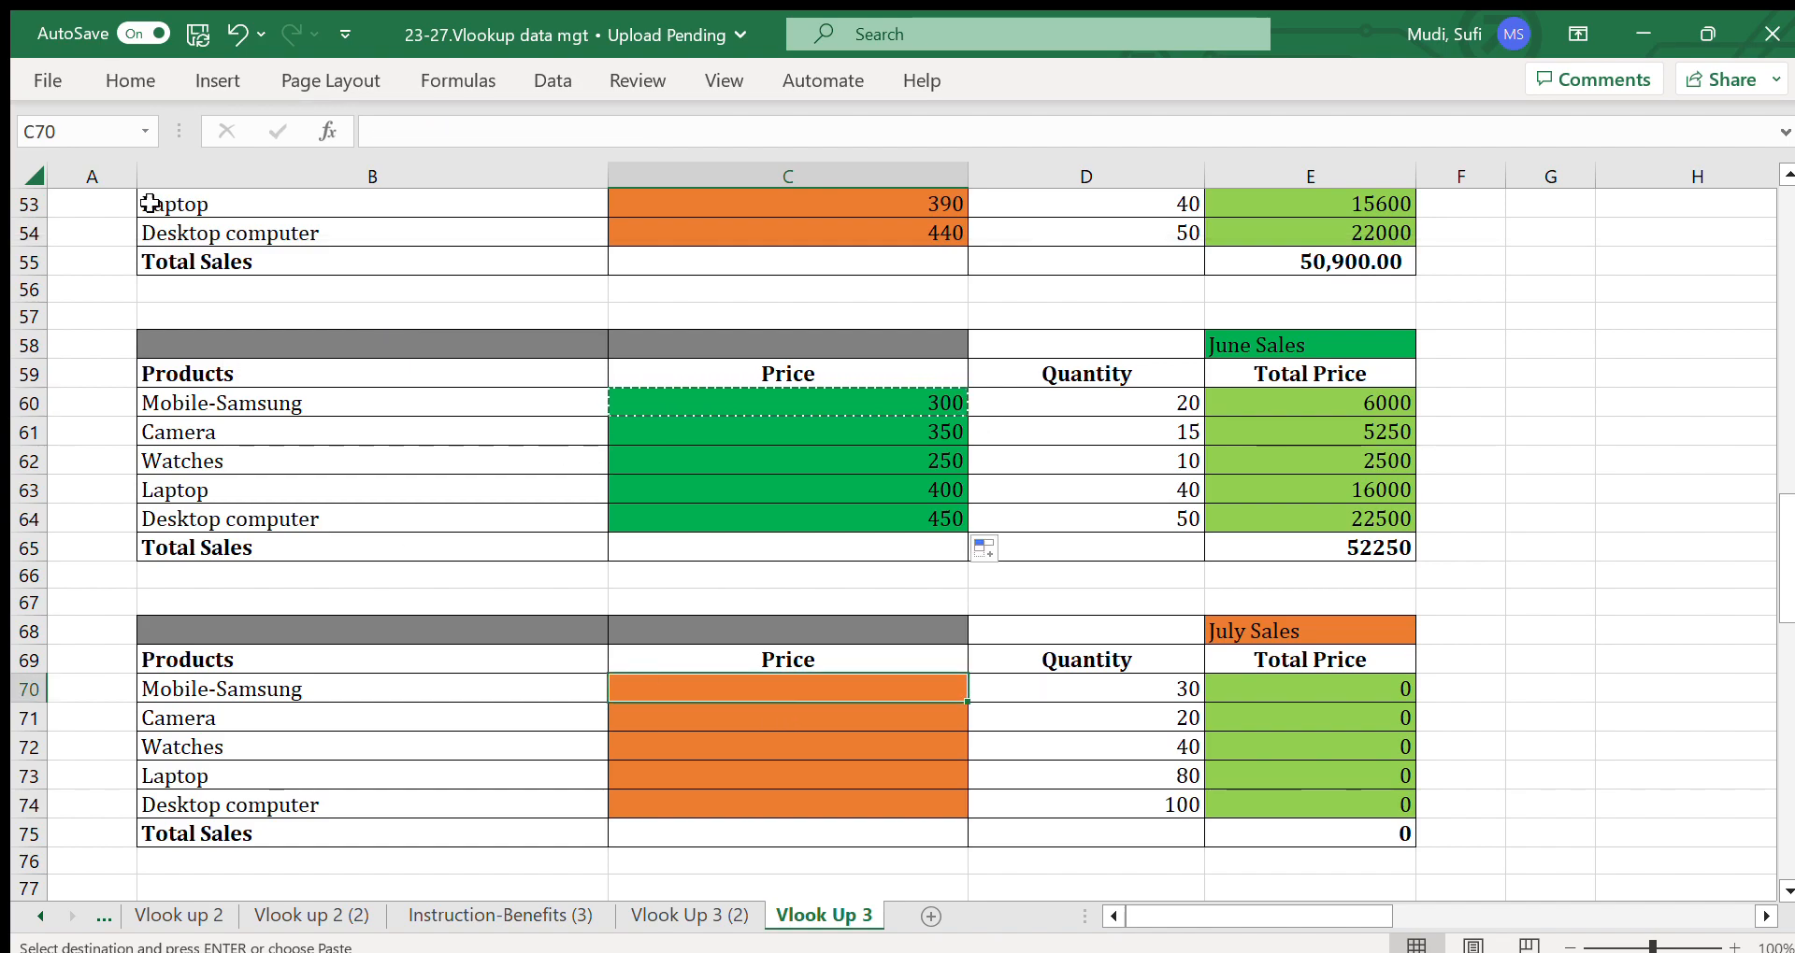
left_click(131, 81)
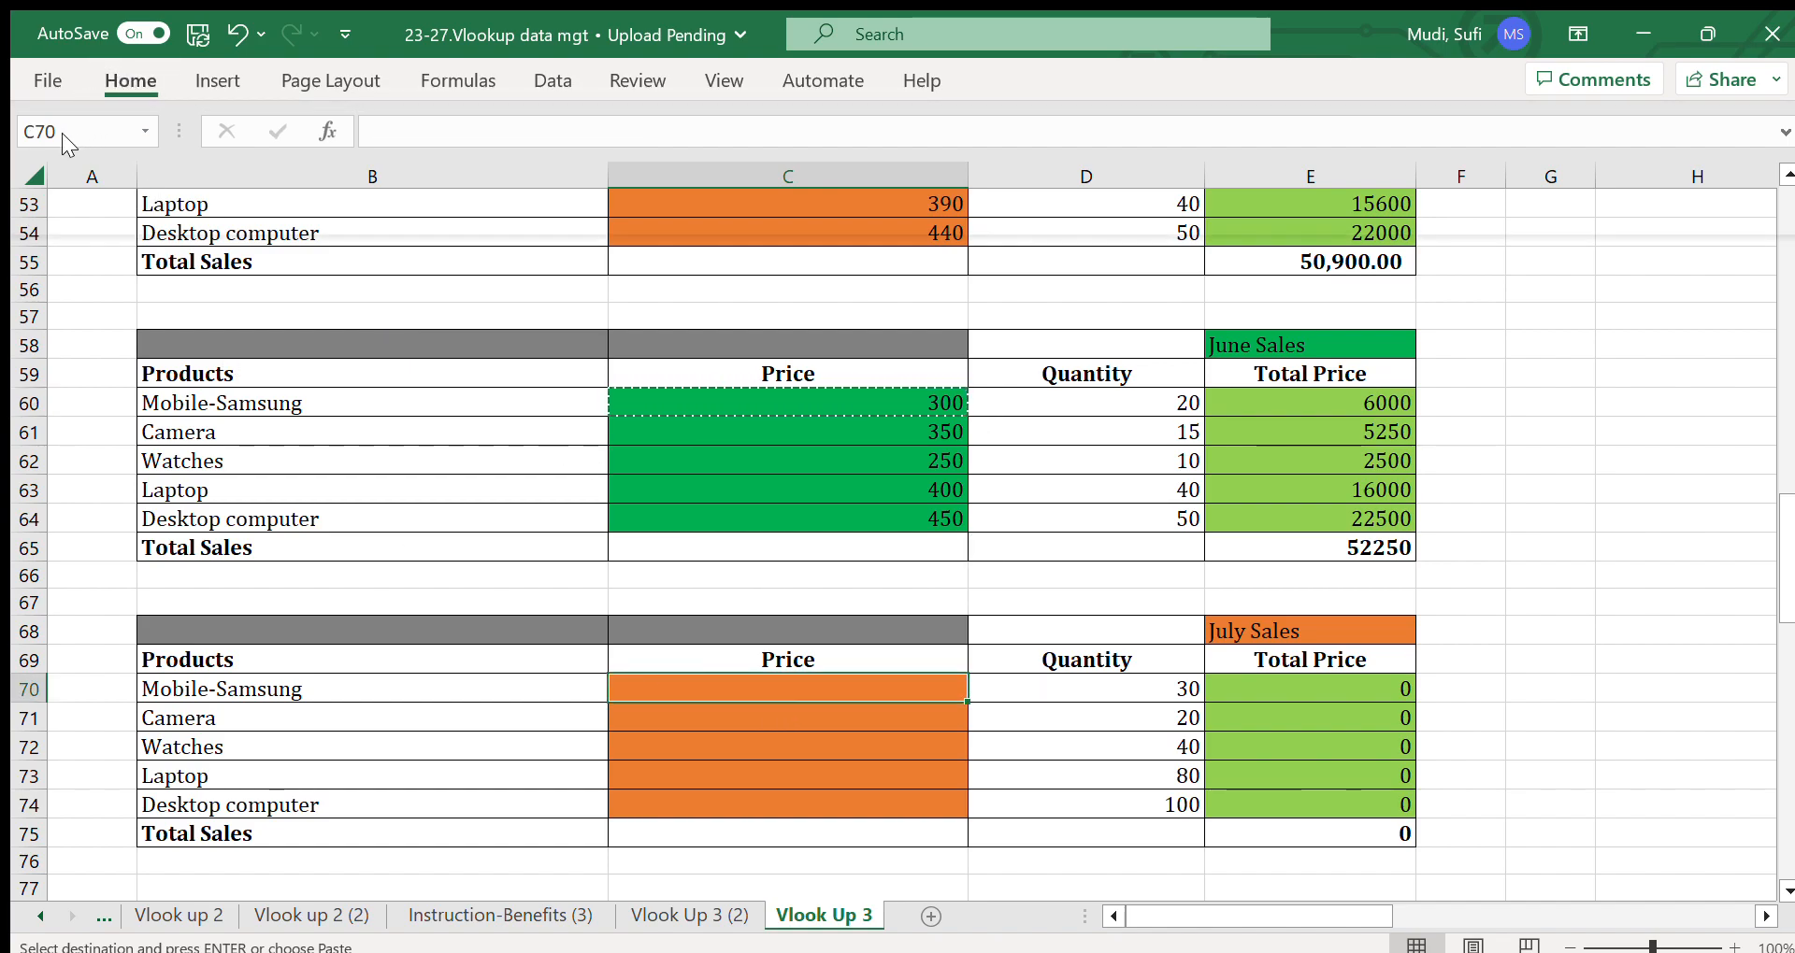
key("ctrl+v")
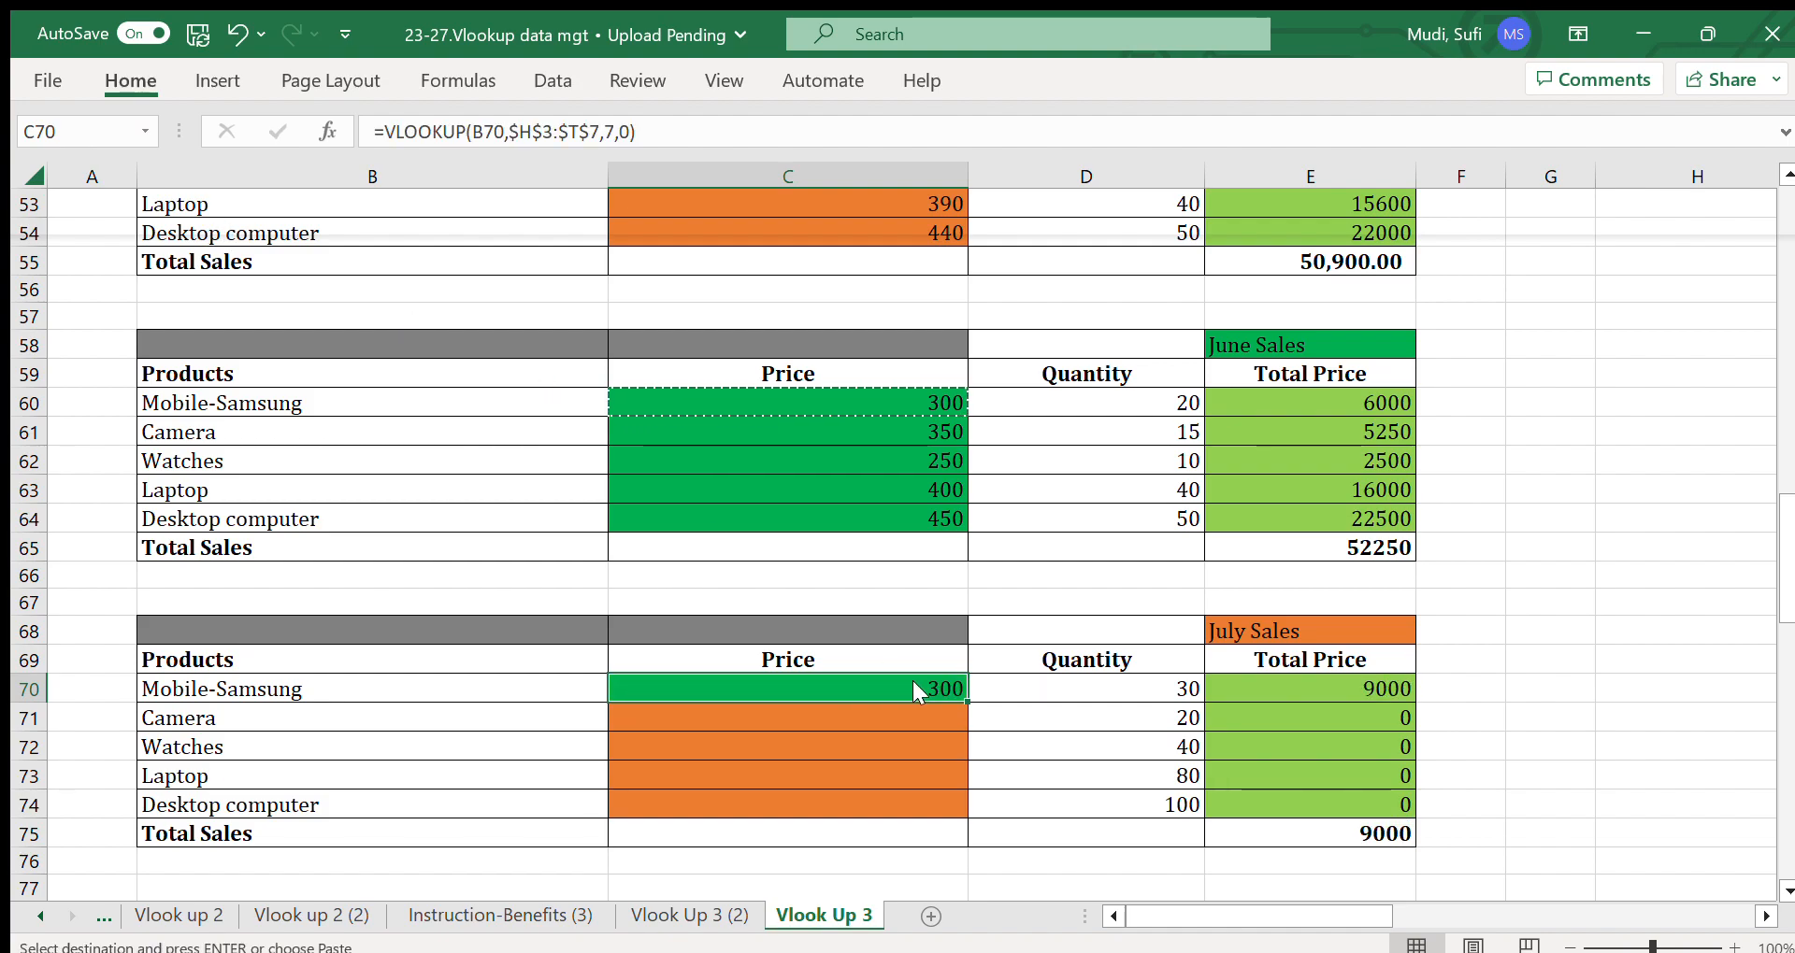
Change the VLOOKUP column index to 8 in the July Mobile-Samsung price cell C70.
double_click(931, 689)
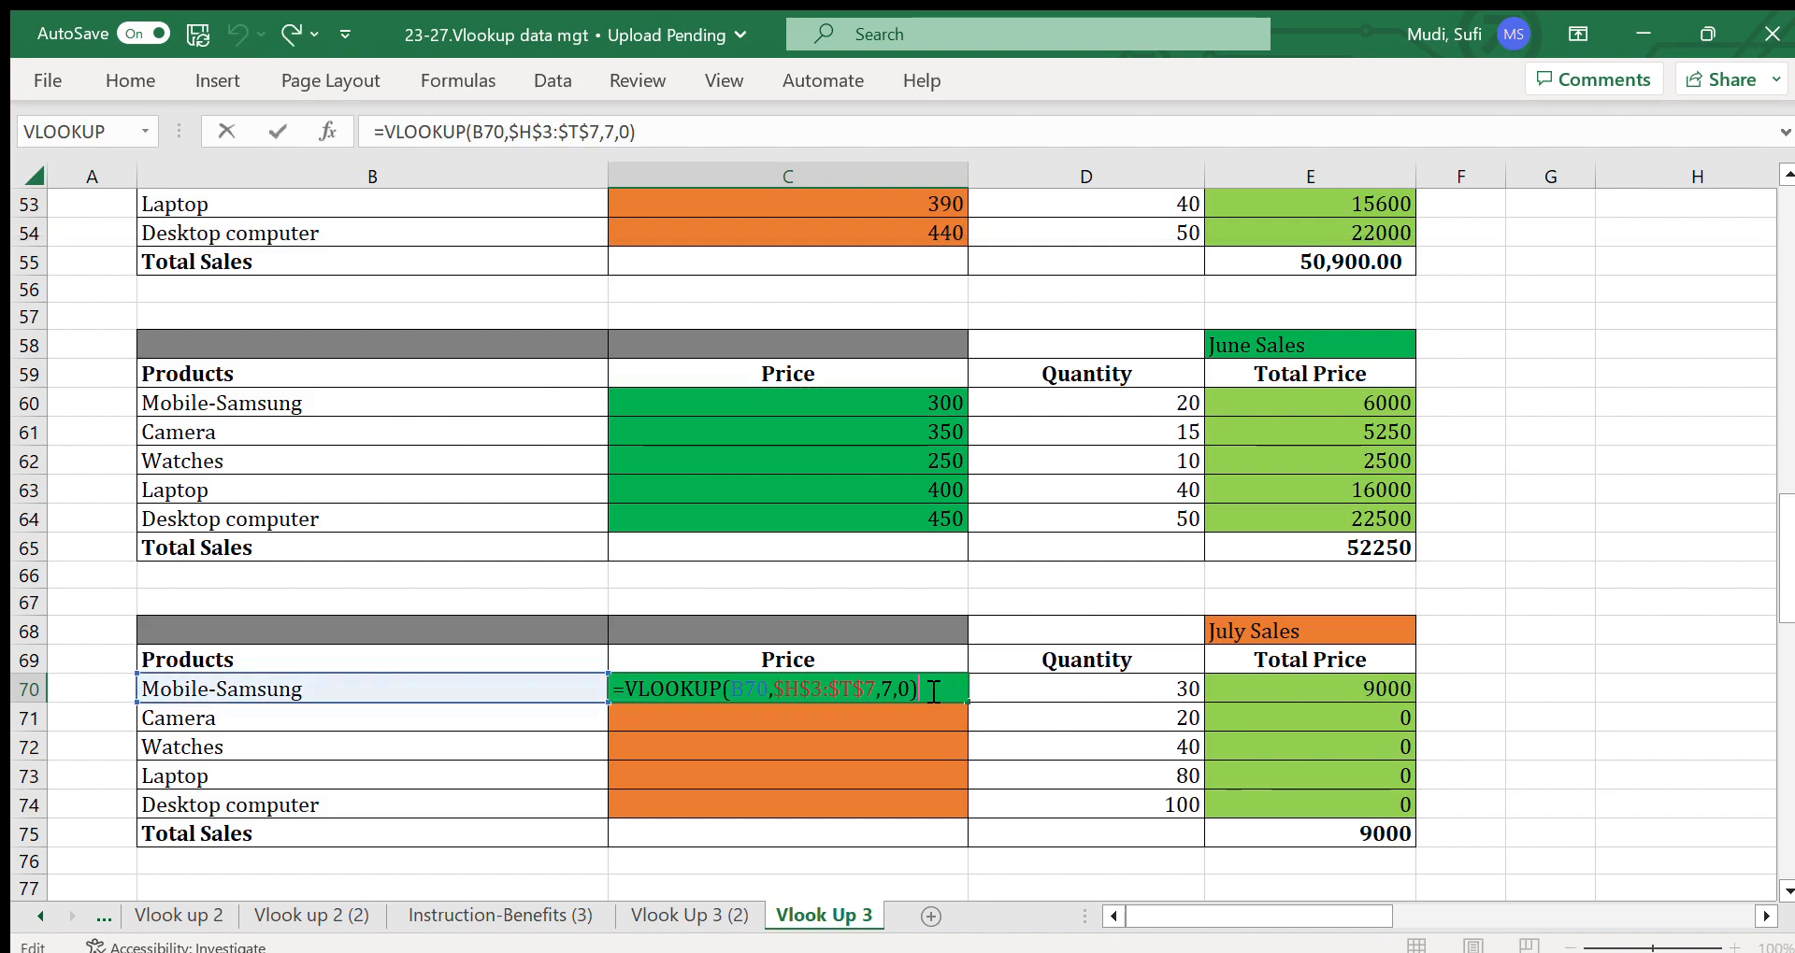
left_click(894, 690)
key("BackSpace")
type("8")
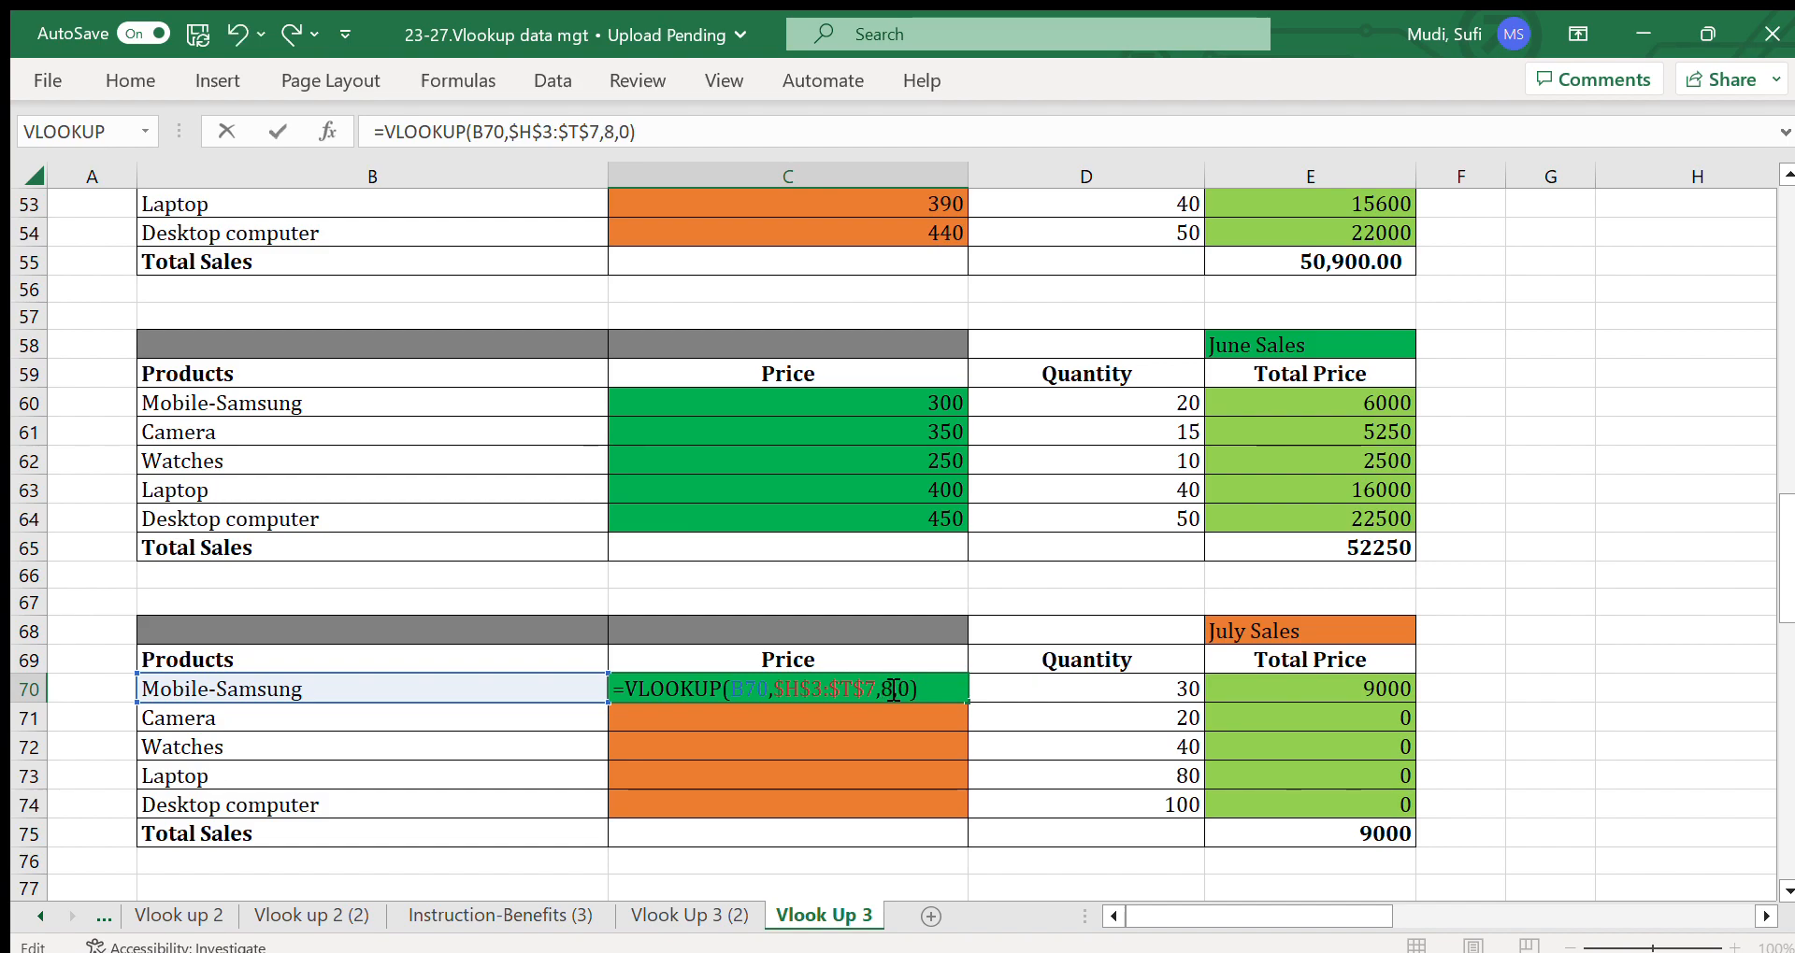
key("Return")
left_click(894, 685)
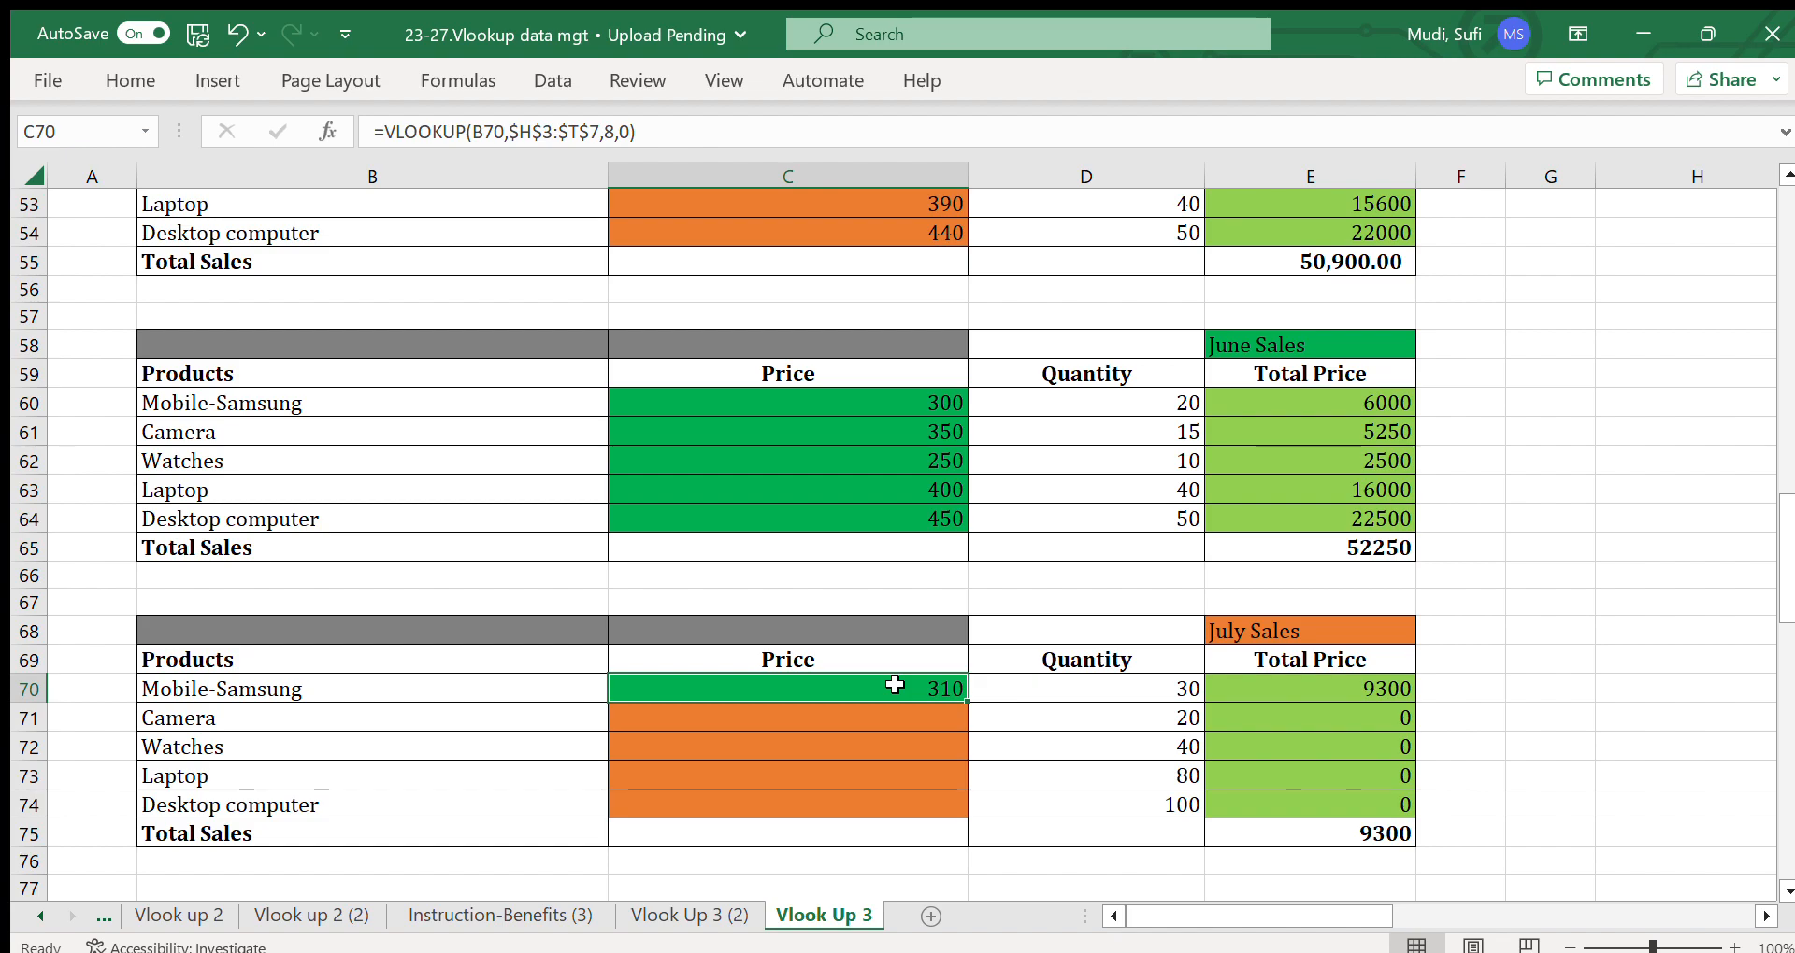
Fill C70 with the orange of the July Sales header and copy its VLOOKUP formula down through C74.
left_click(1254, 629)
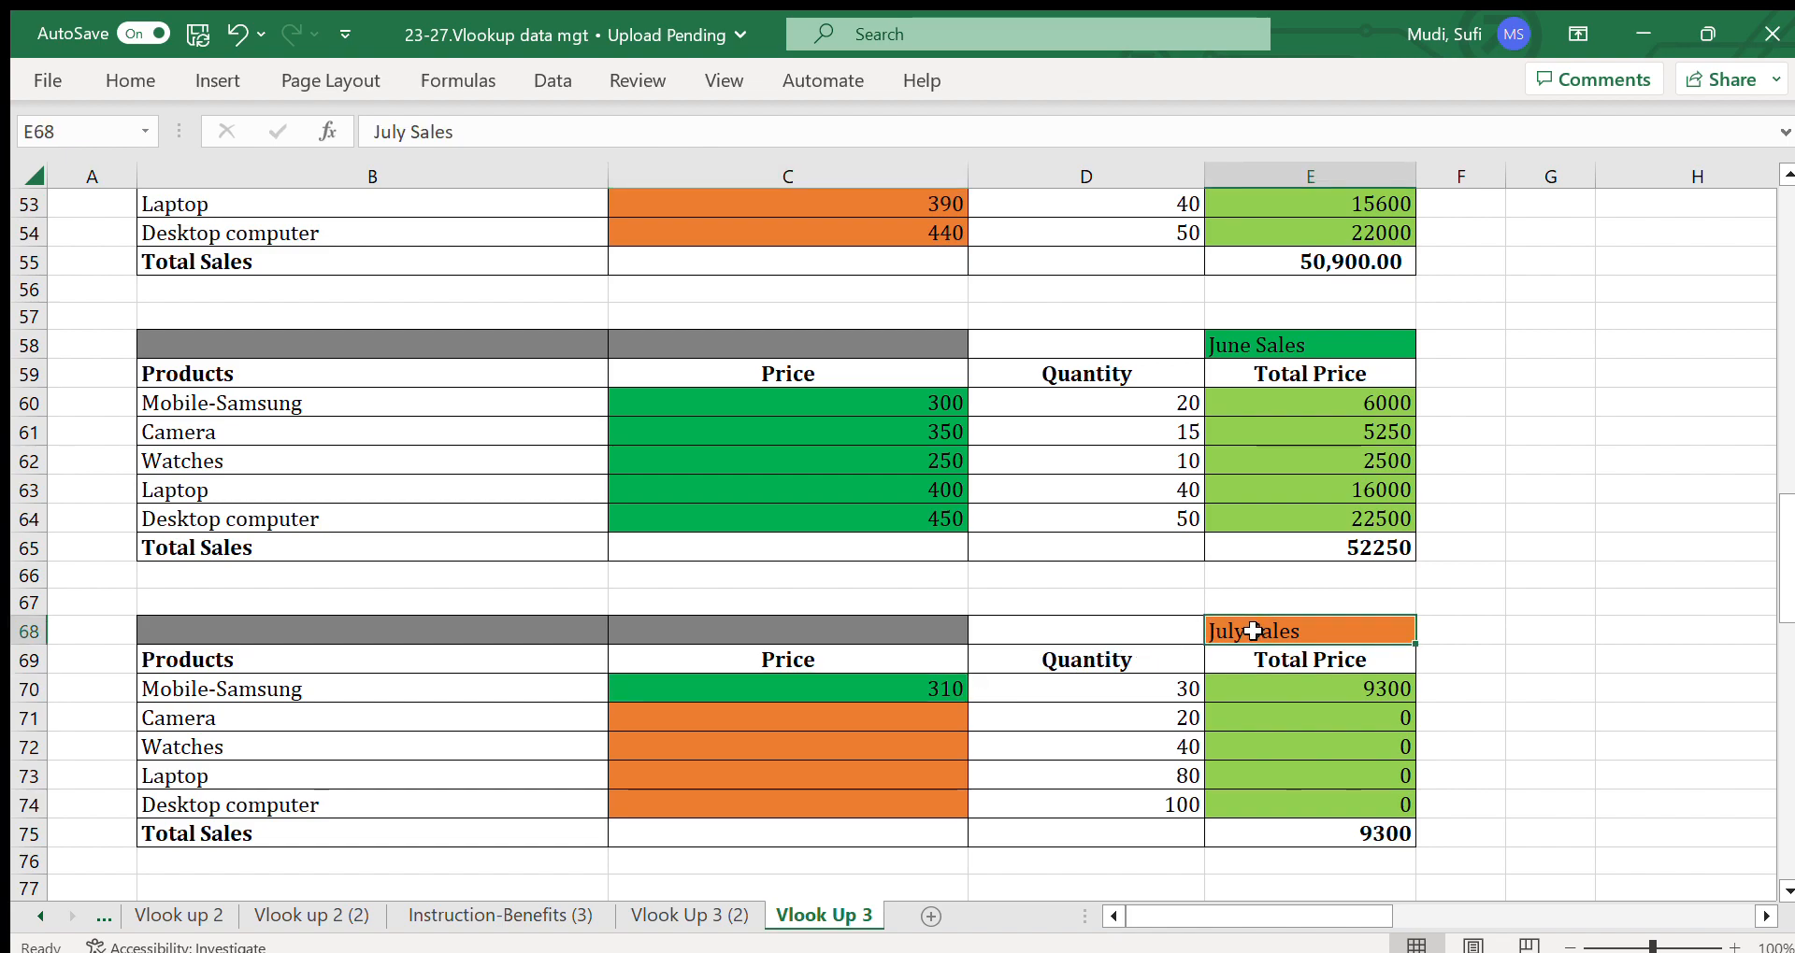
left_click(937, 692)
left_click(131, 80)
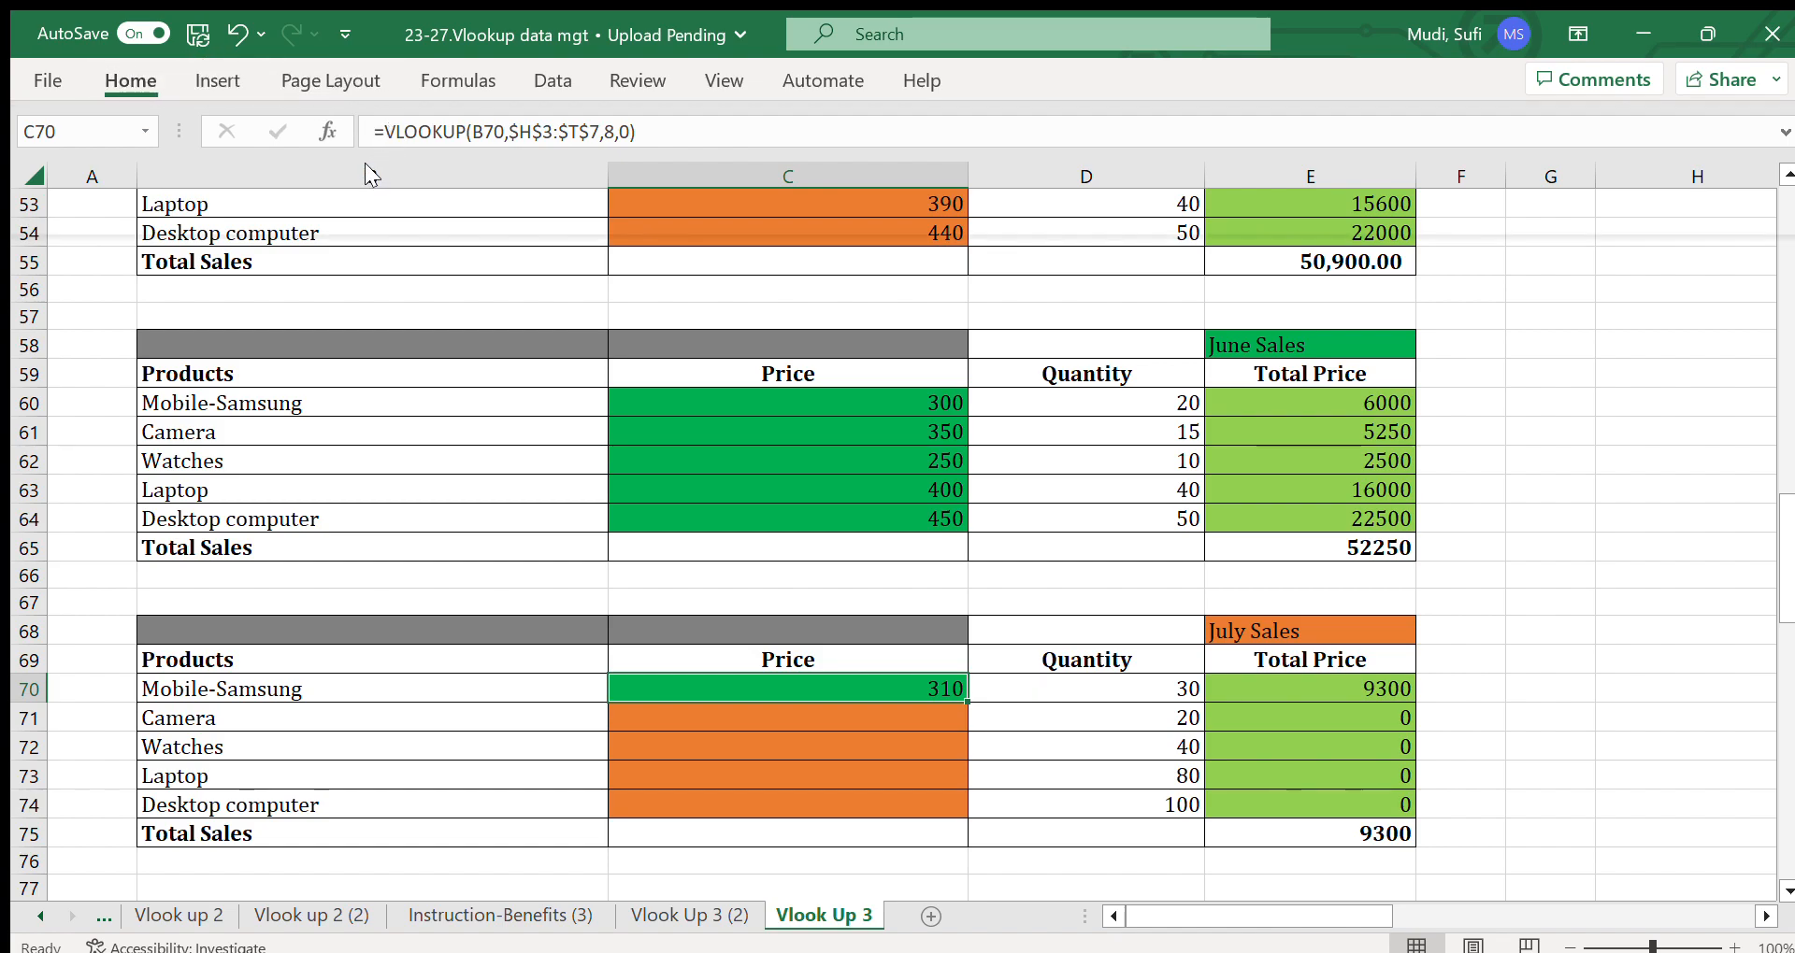
left_click(458, 237)
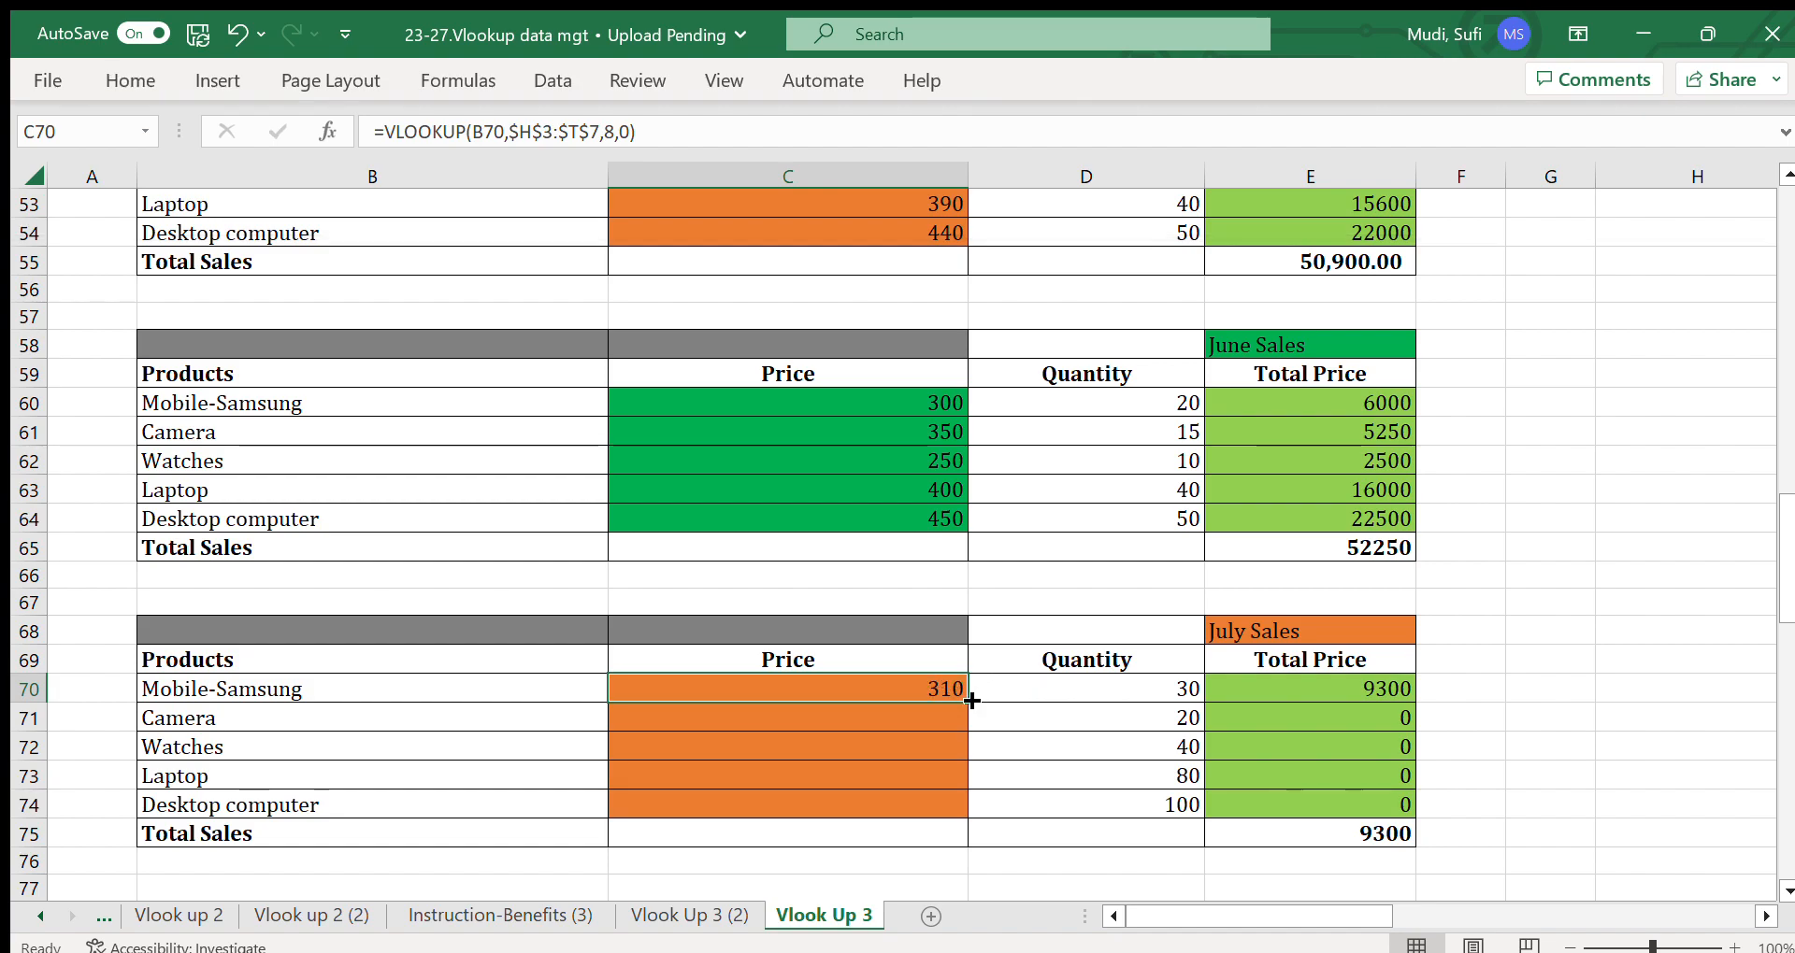
left_click_drag(971, 700, 970, 810)
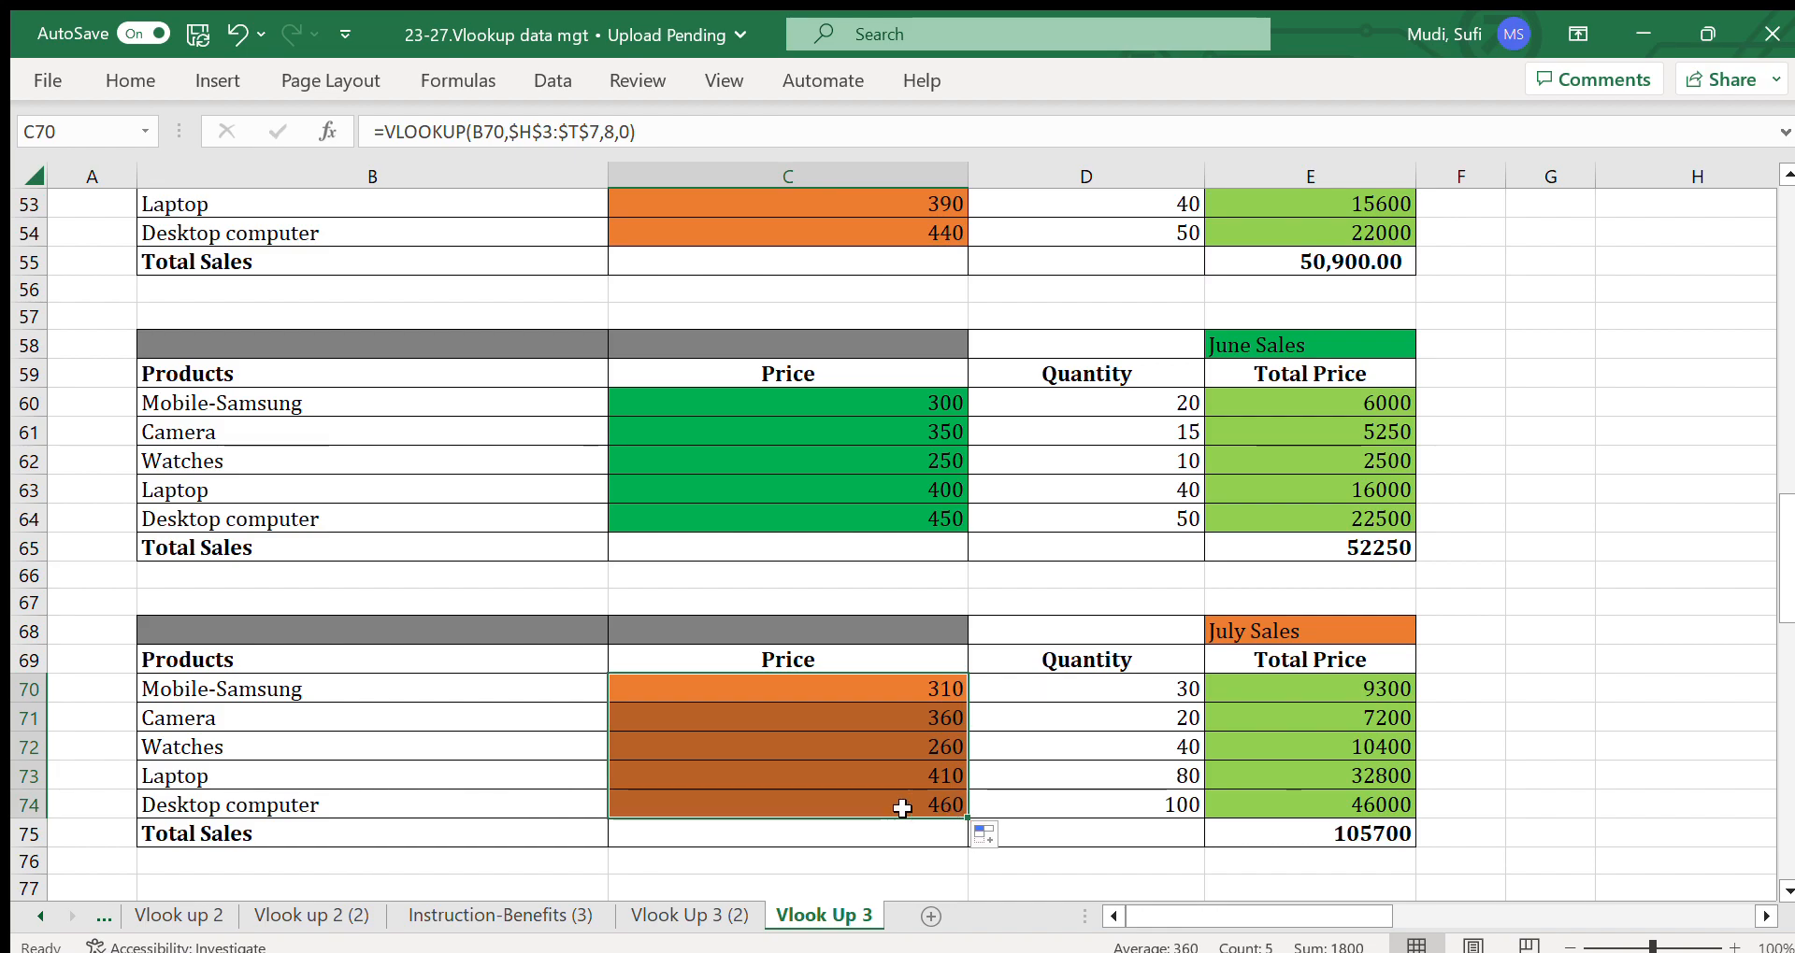
left_click(867, 796)
Link the July amount in the Sales Summary, cell I17, to the July total sales with =E75.
left_click_drag(1787, 509, 1786, 295)
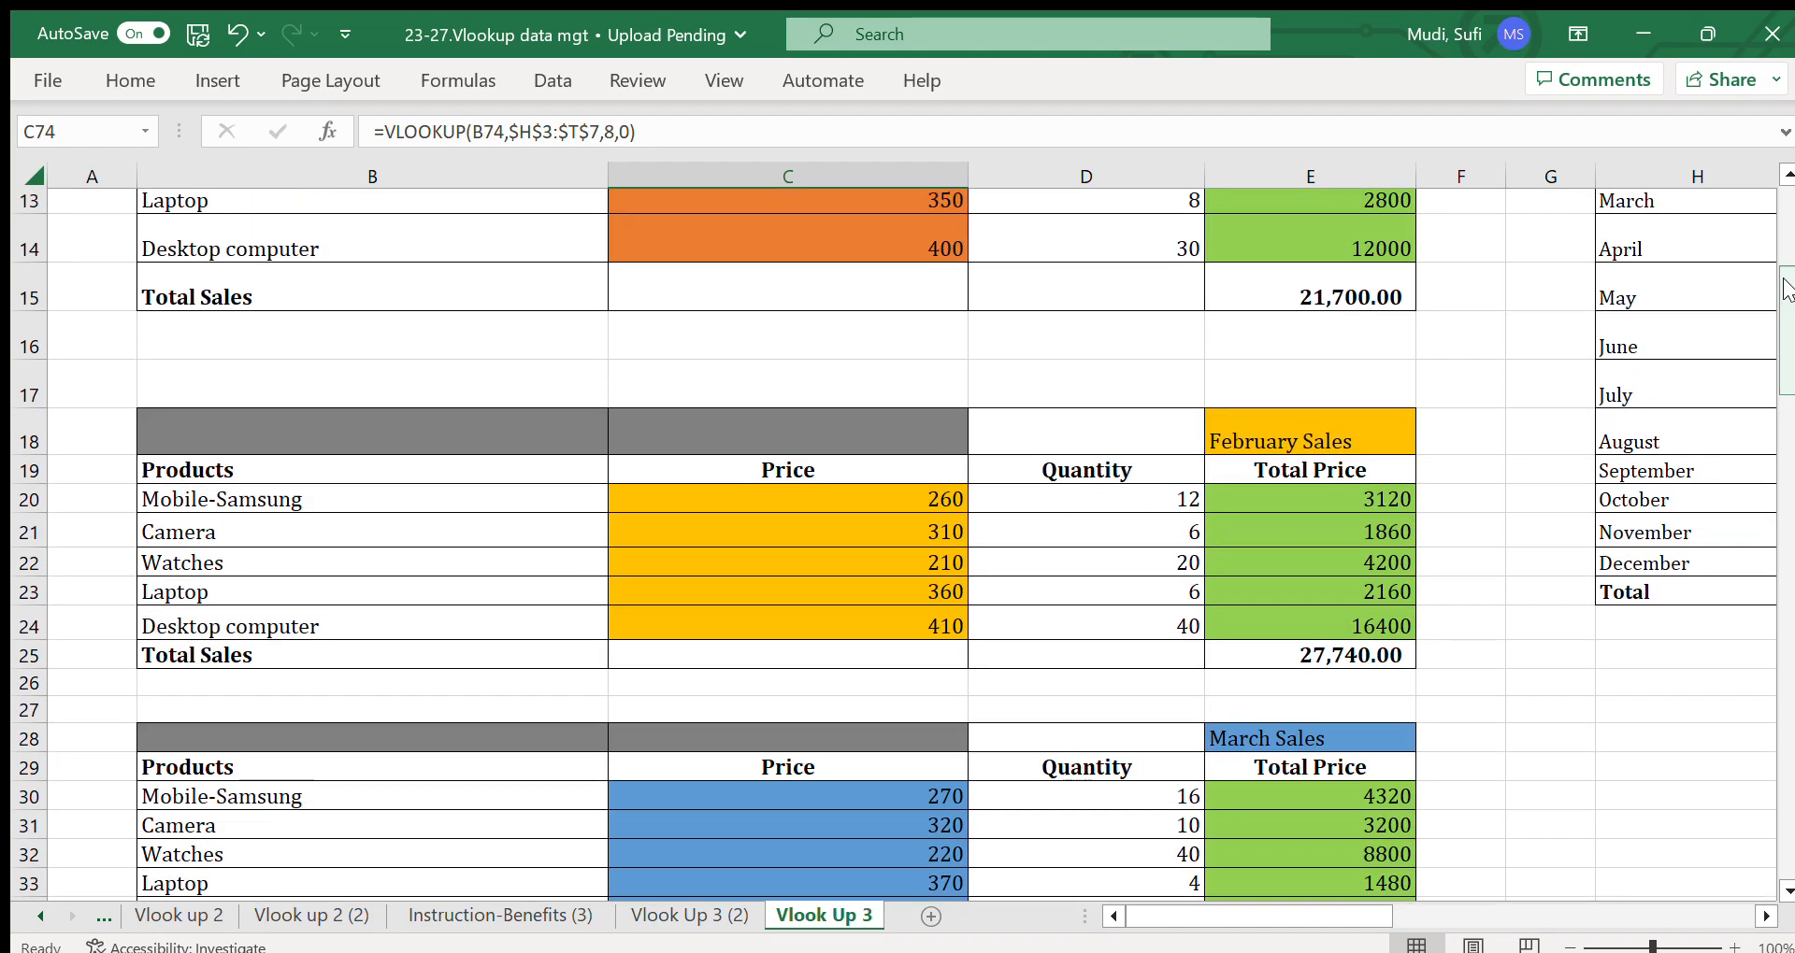
left_click(1763, 916)
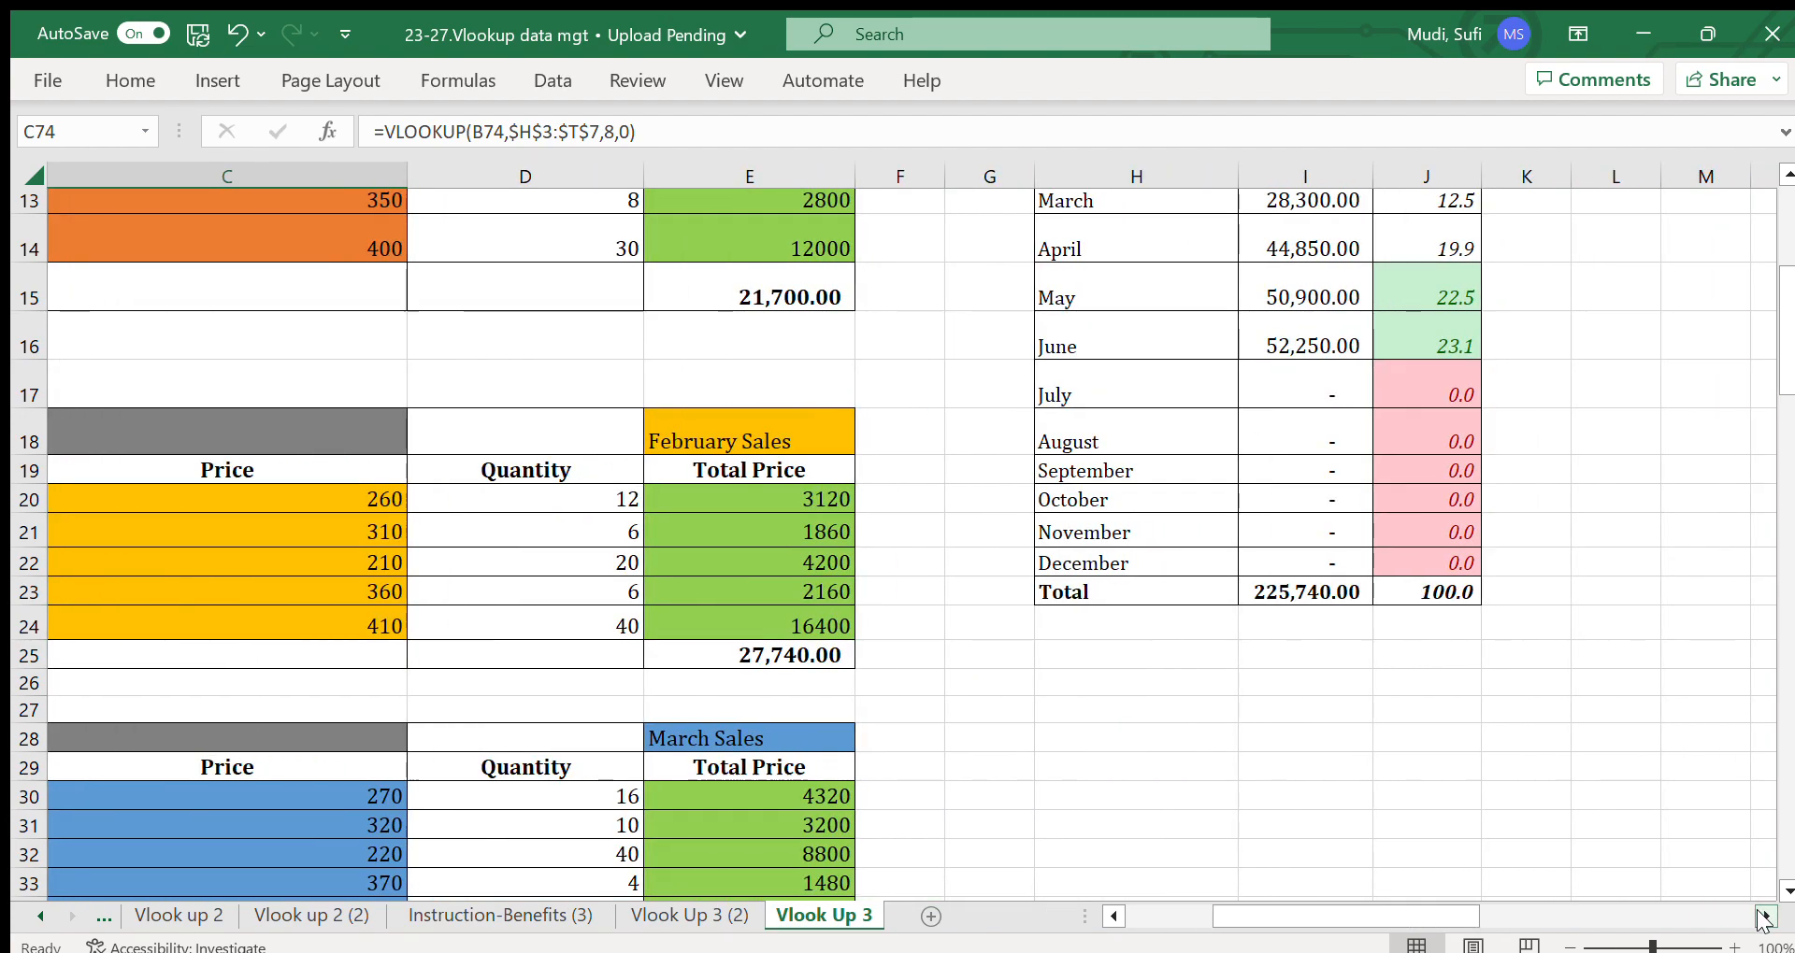
left_click(1283, 393)
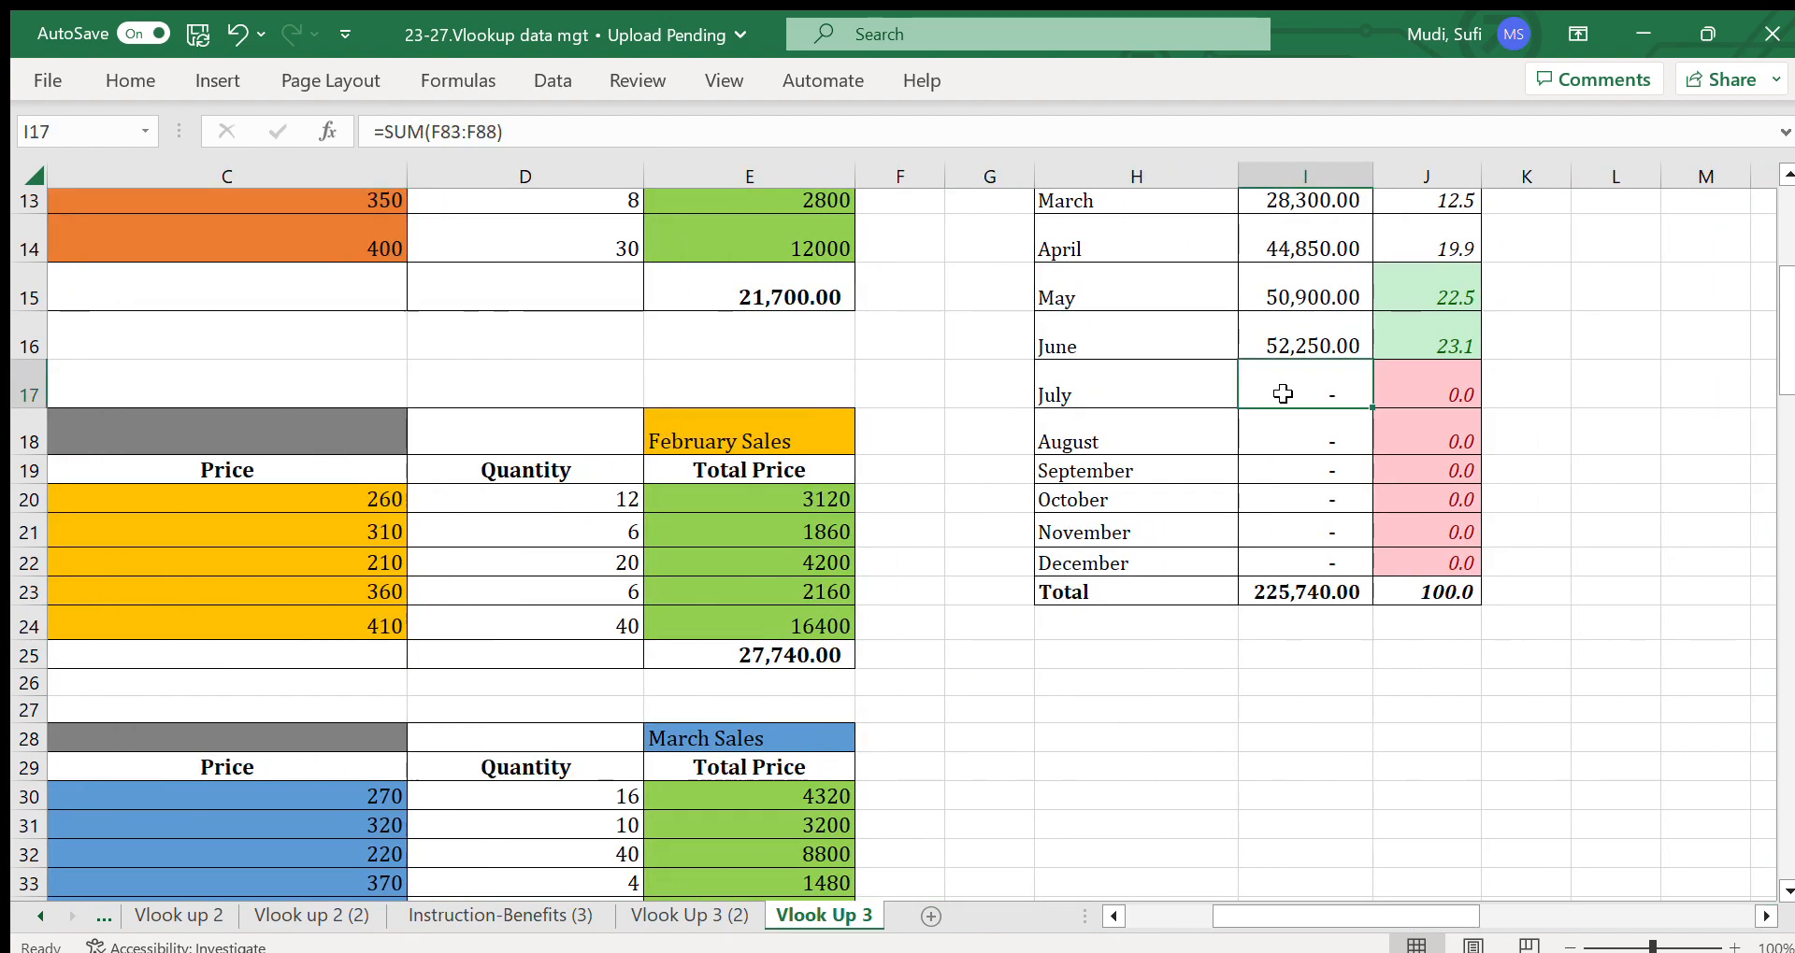
type("=")
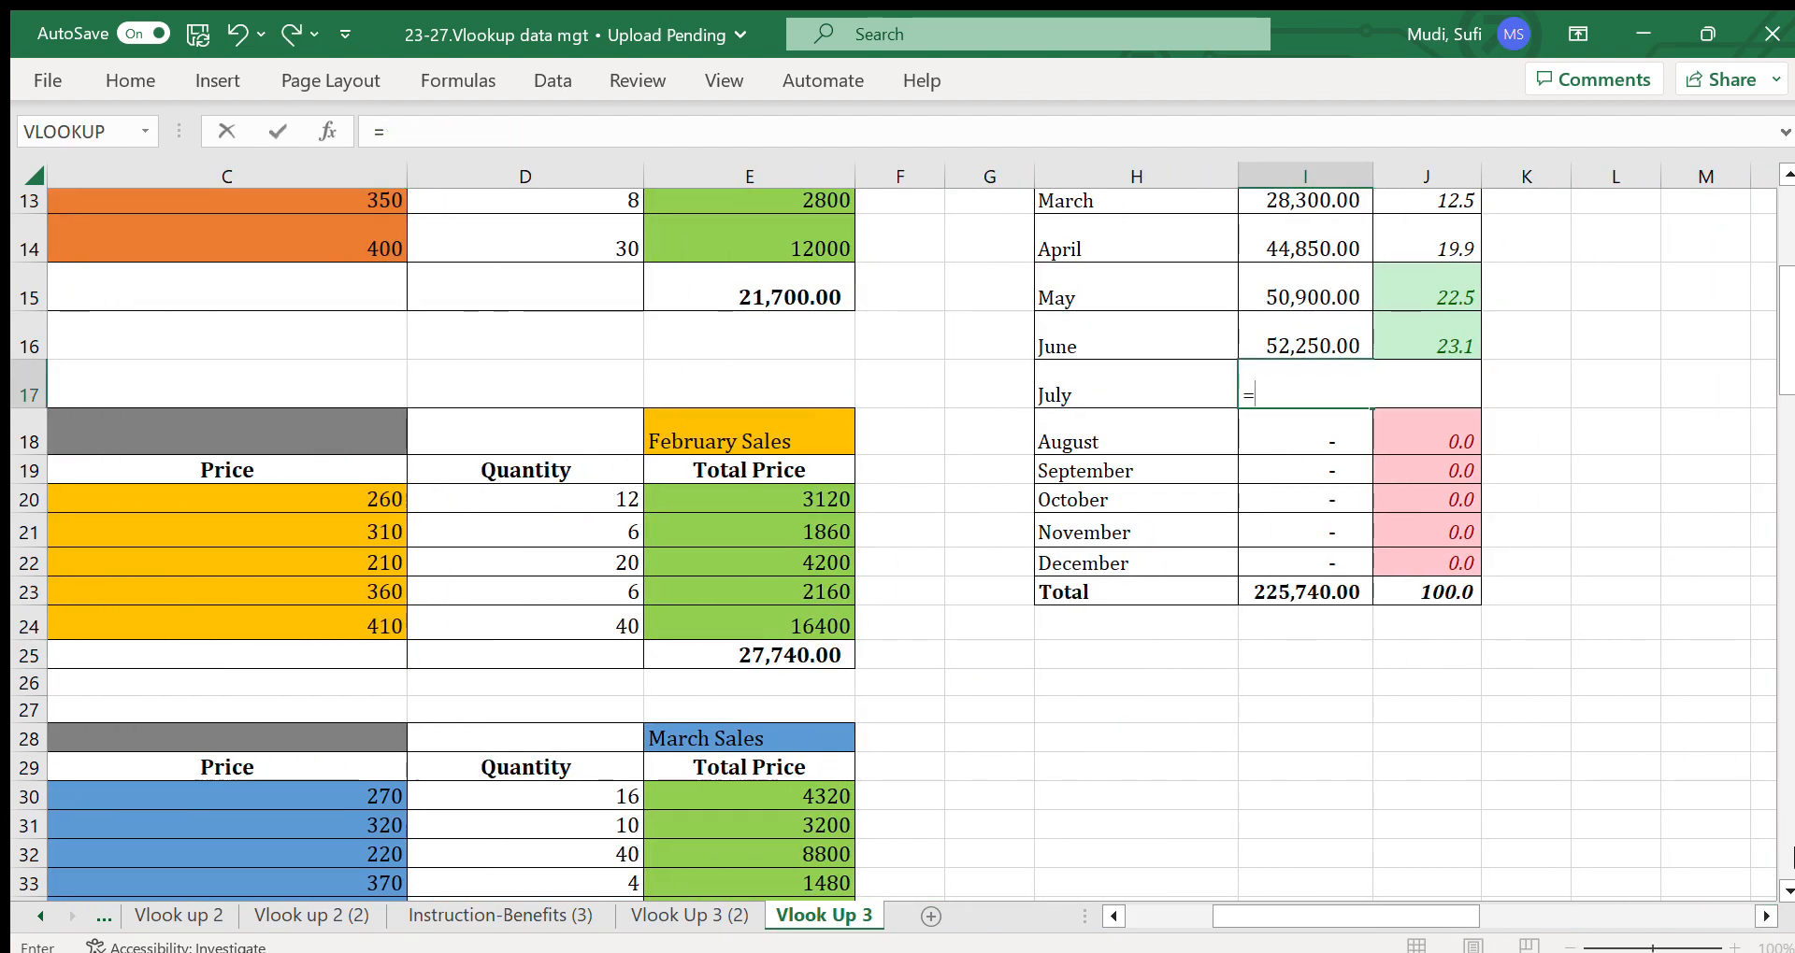
left_click(1786, 890)
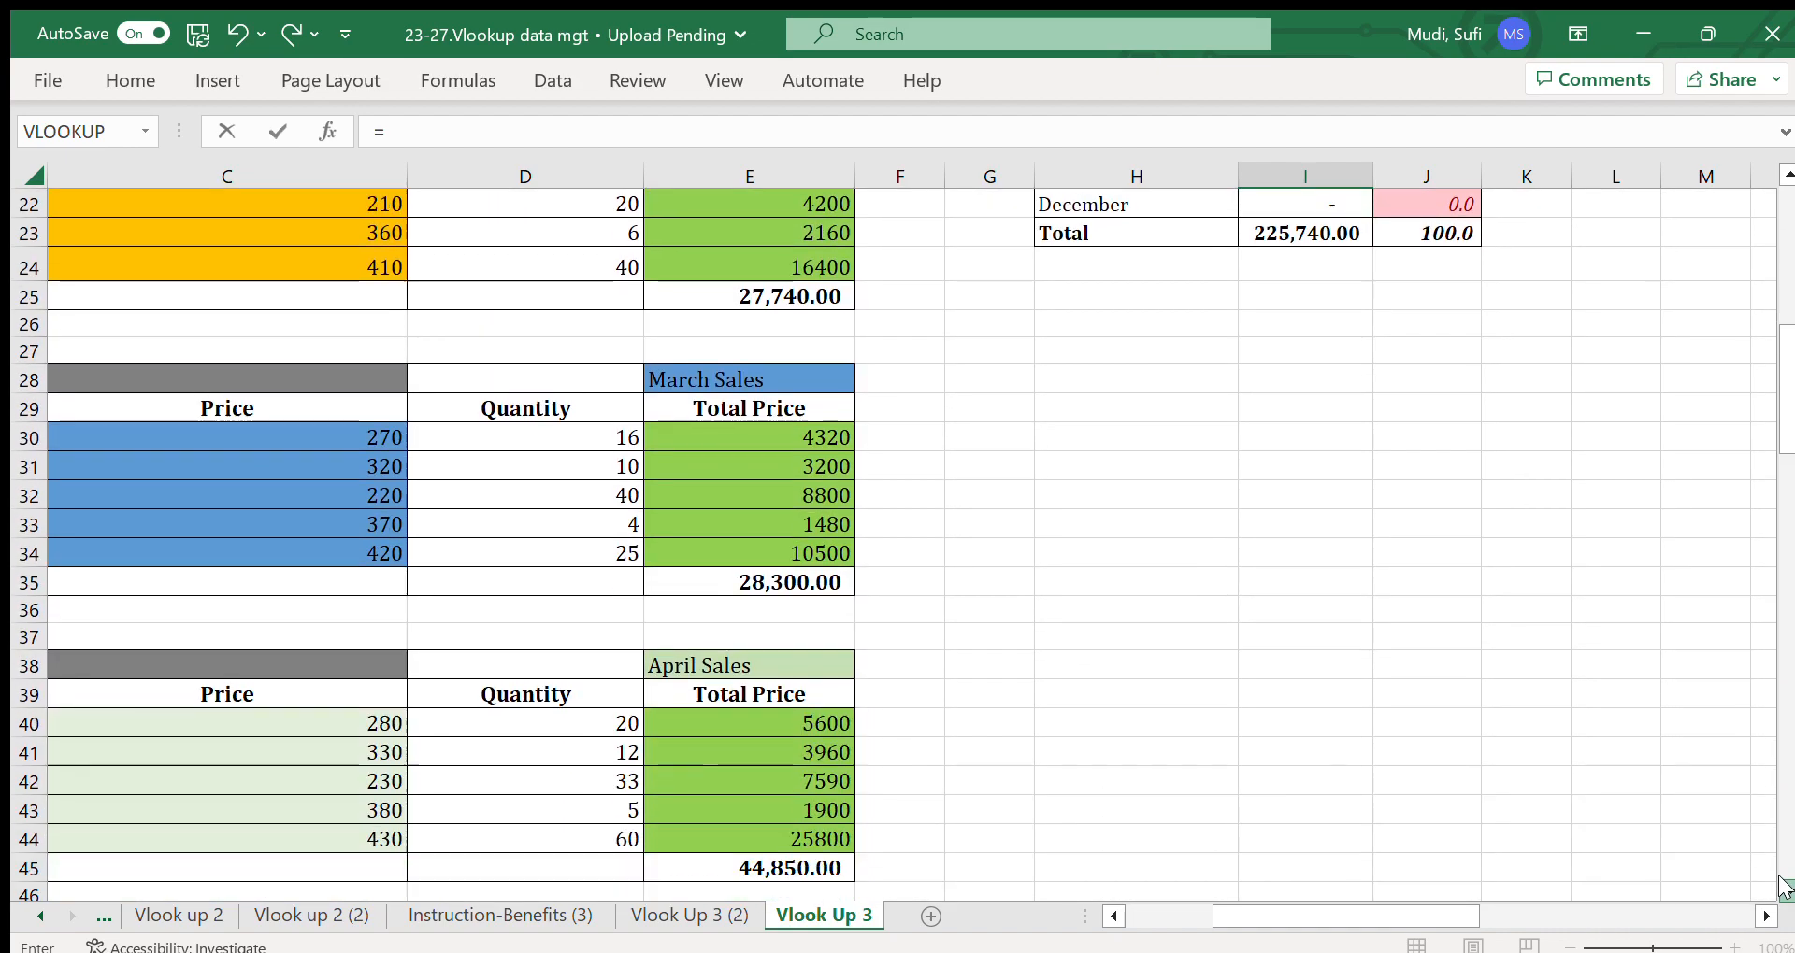
left_click(1782, 883)
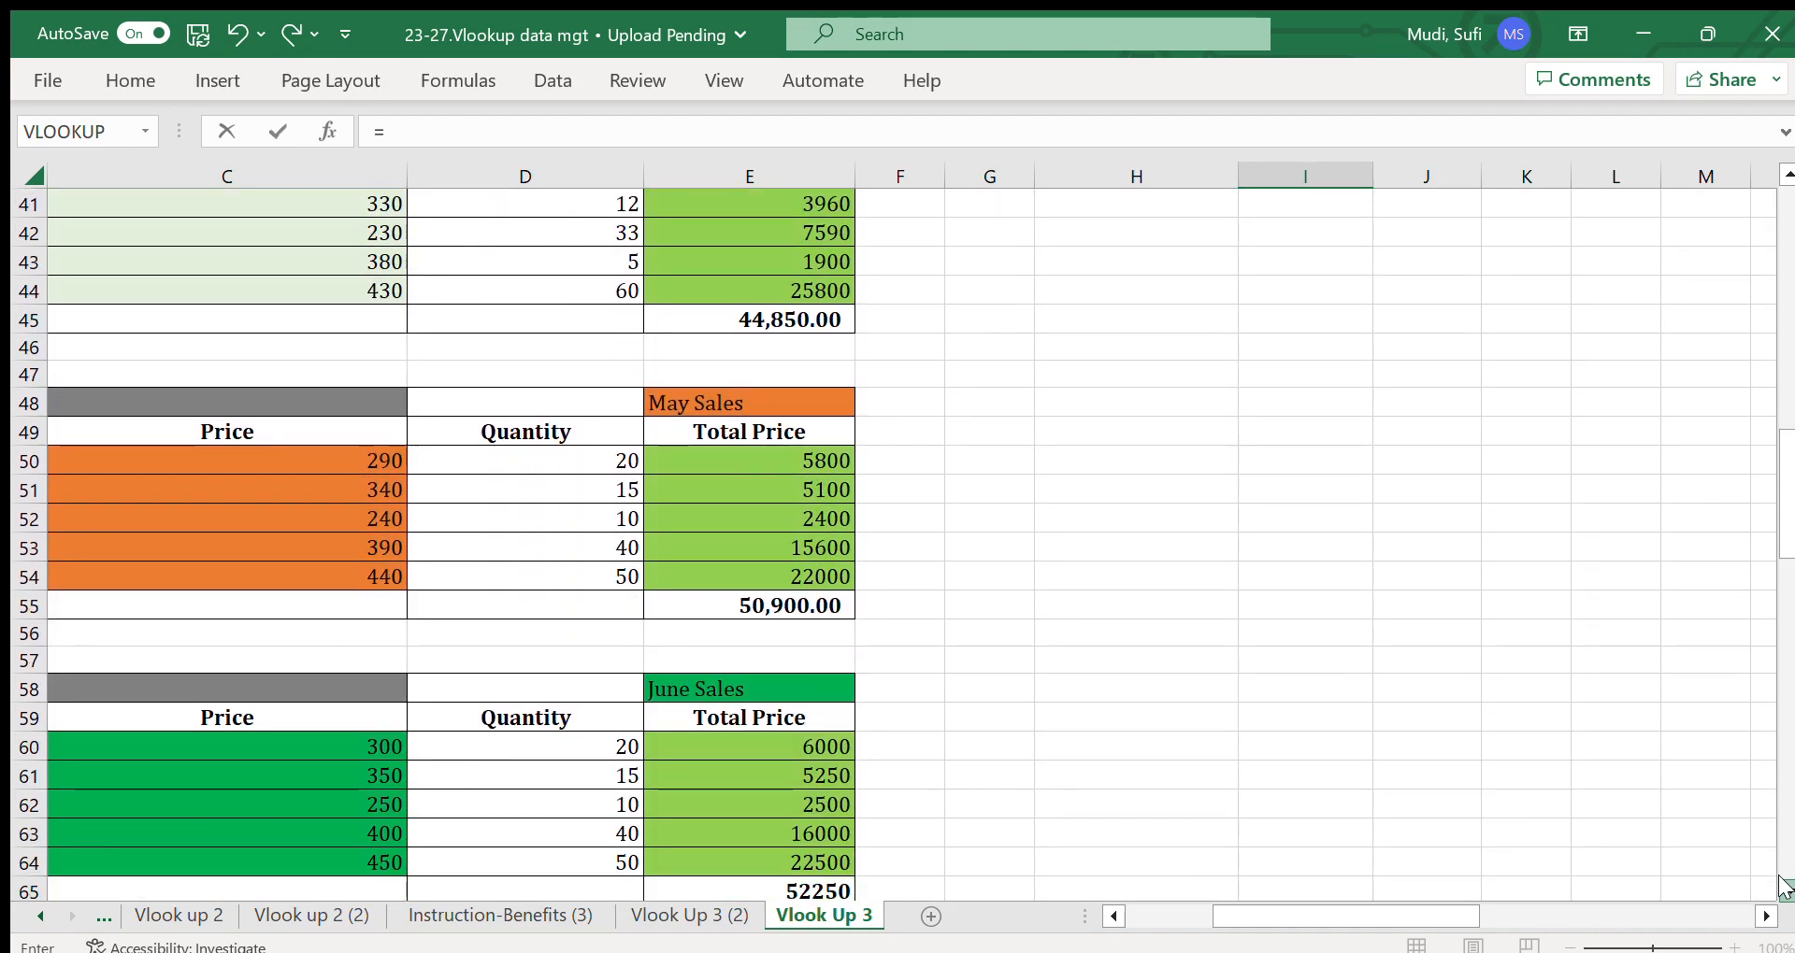
left_click(1782, 886)
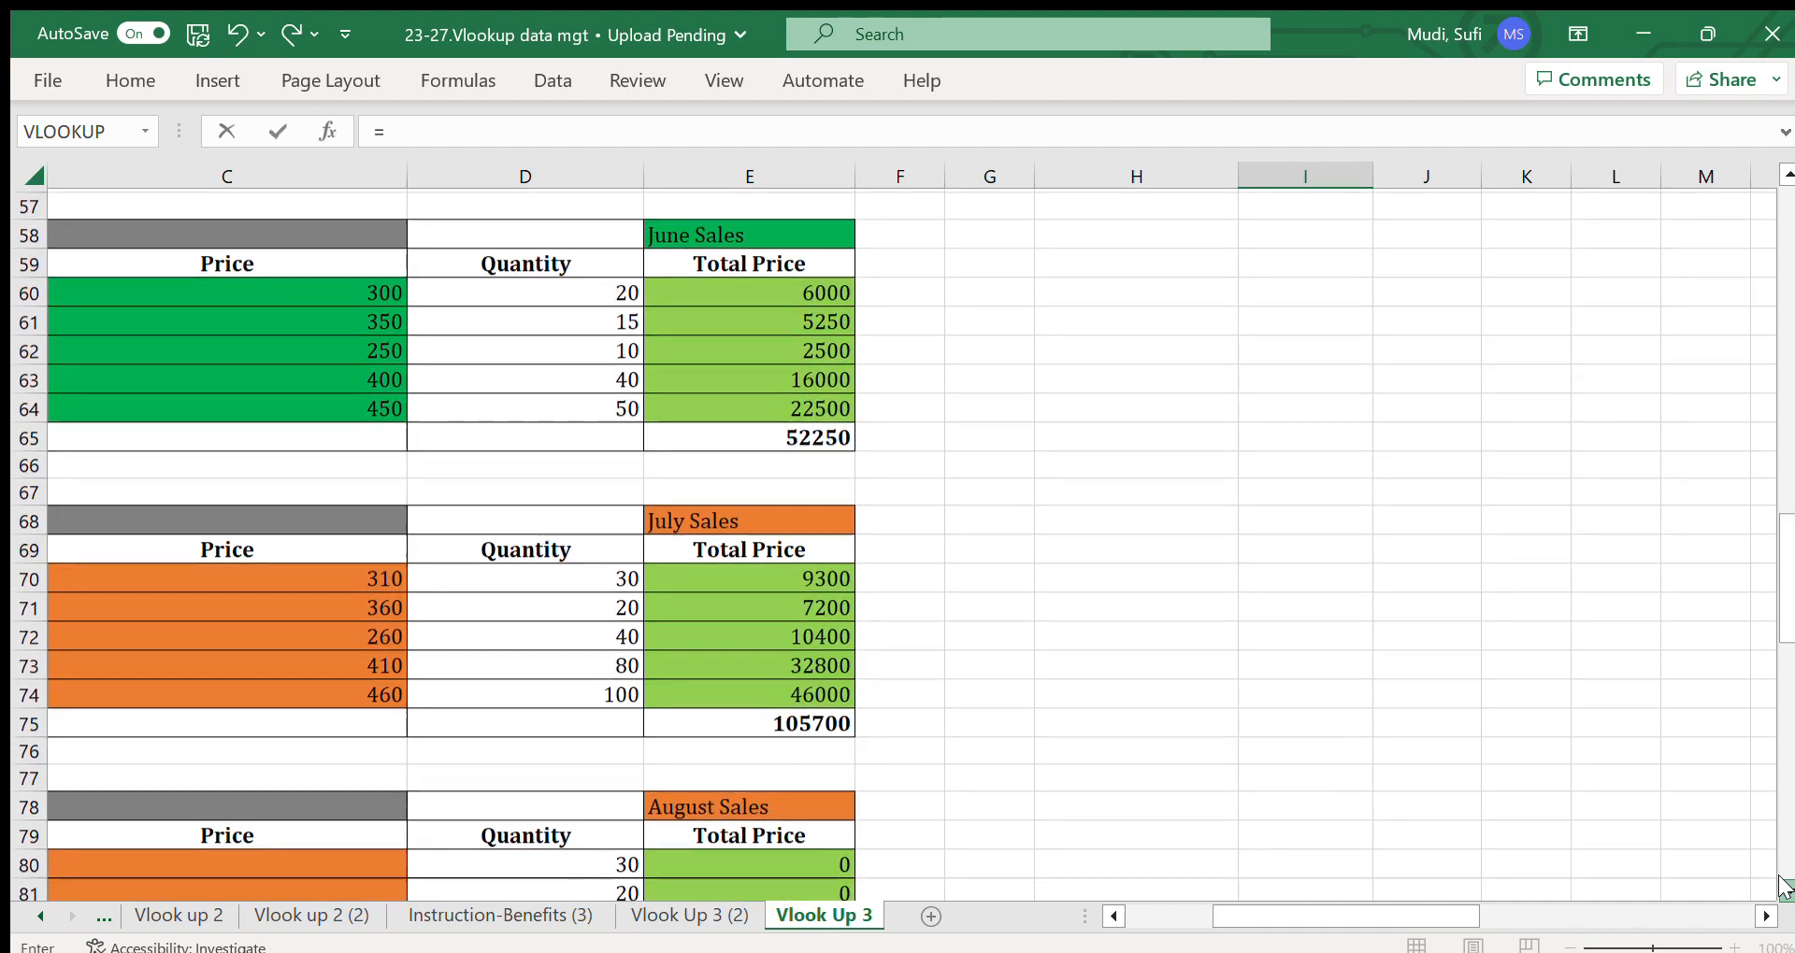
left_click(796, 716)
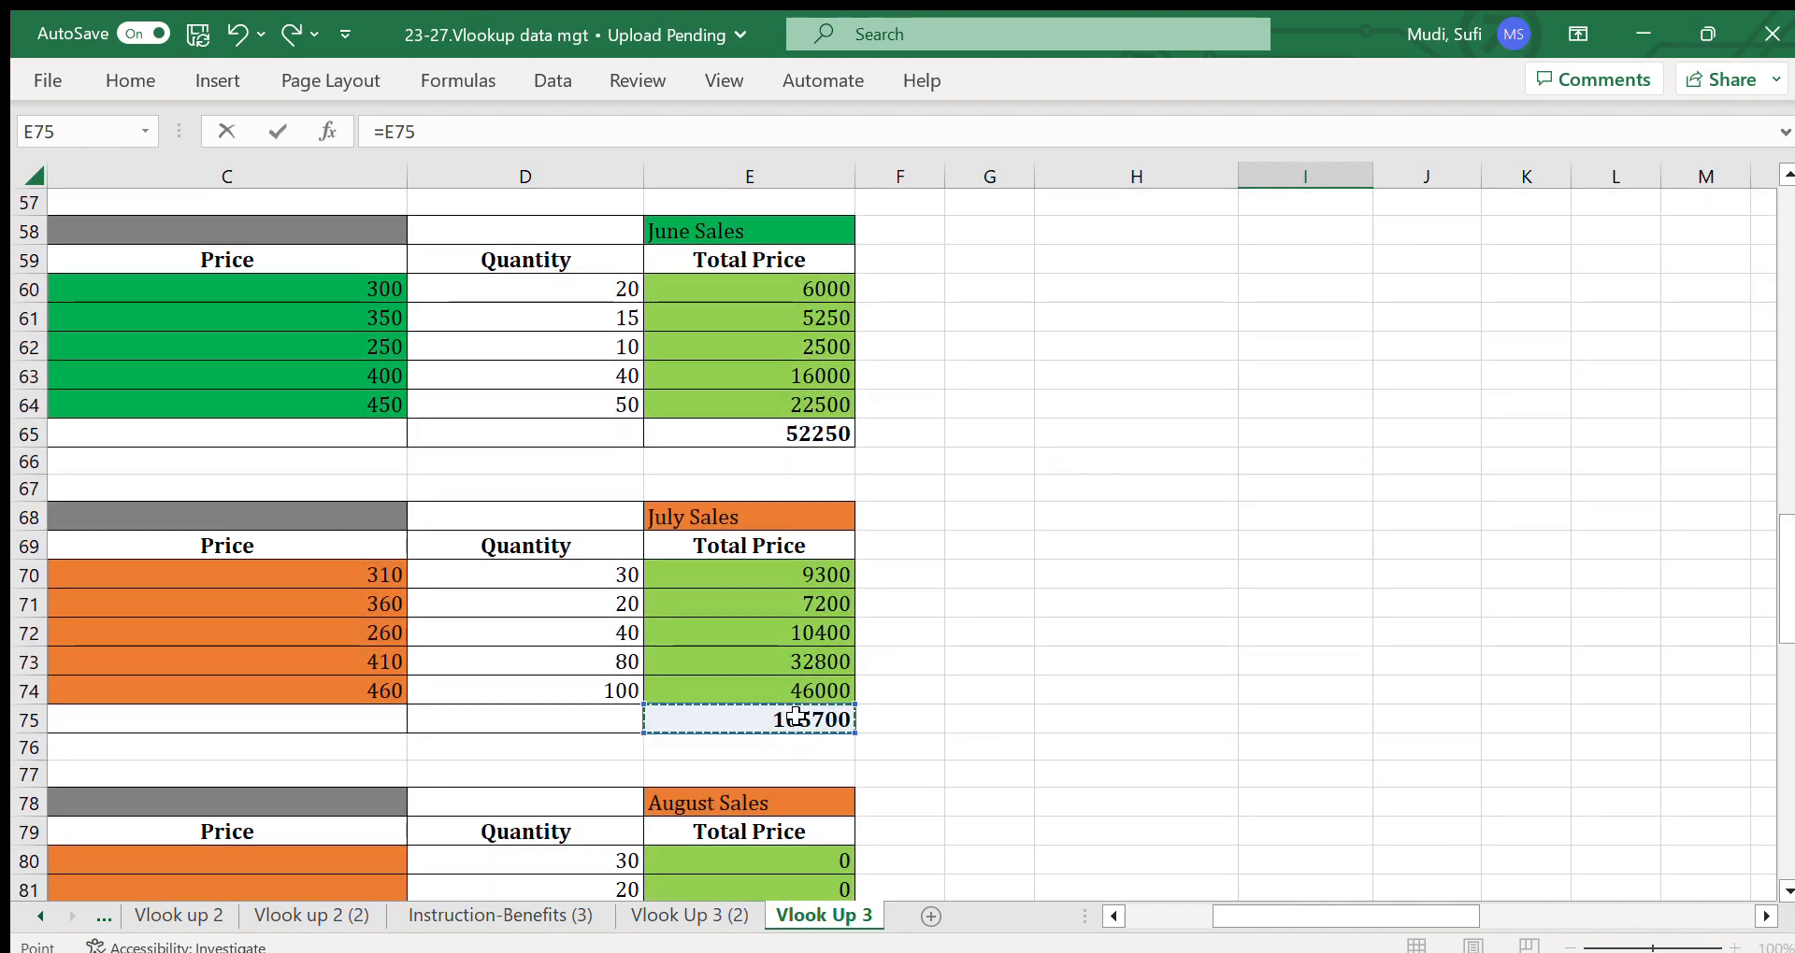
key("Return")
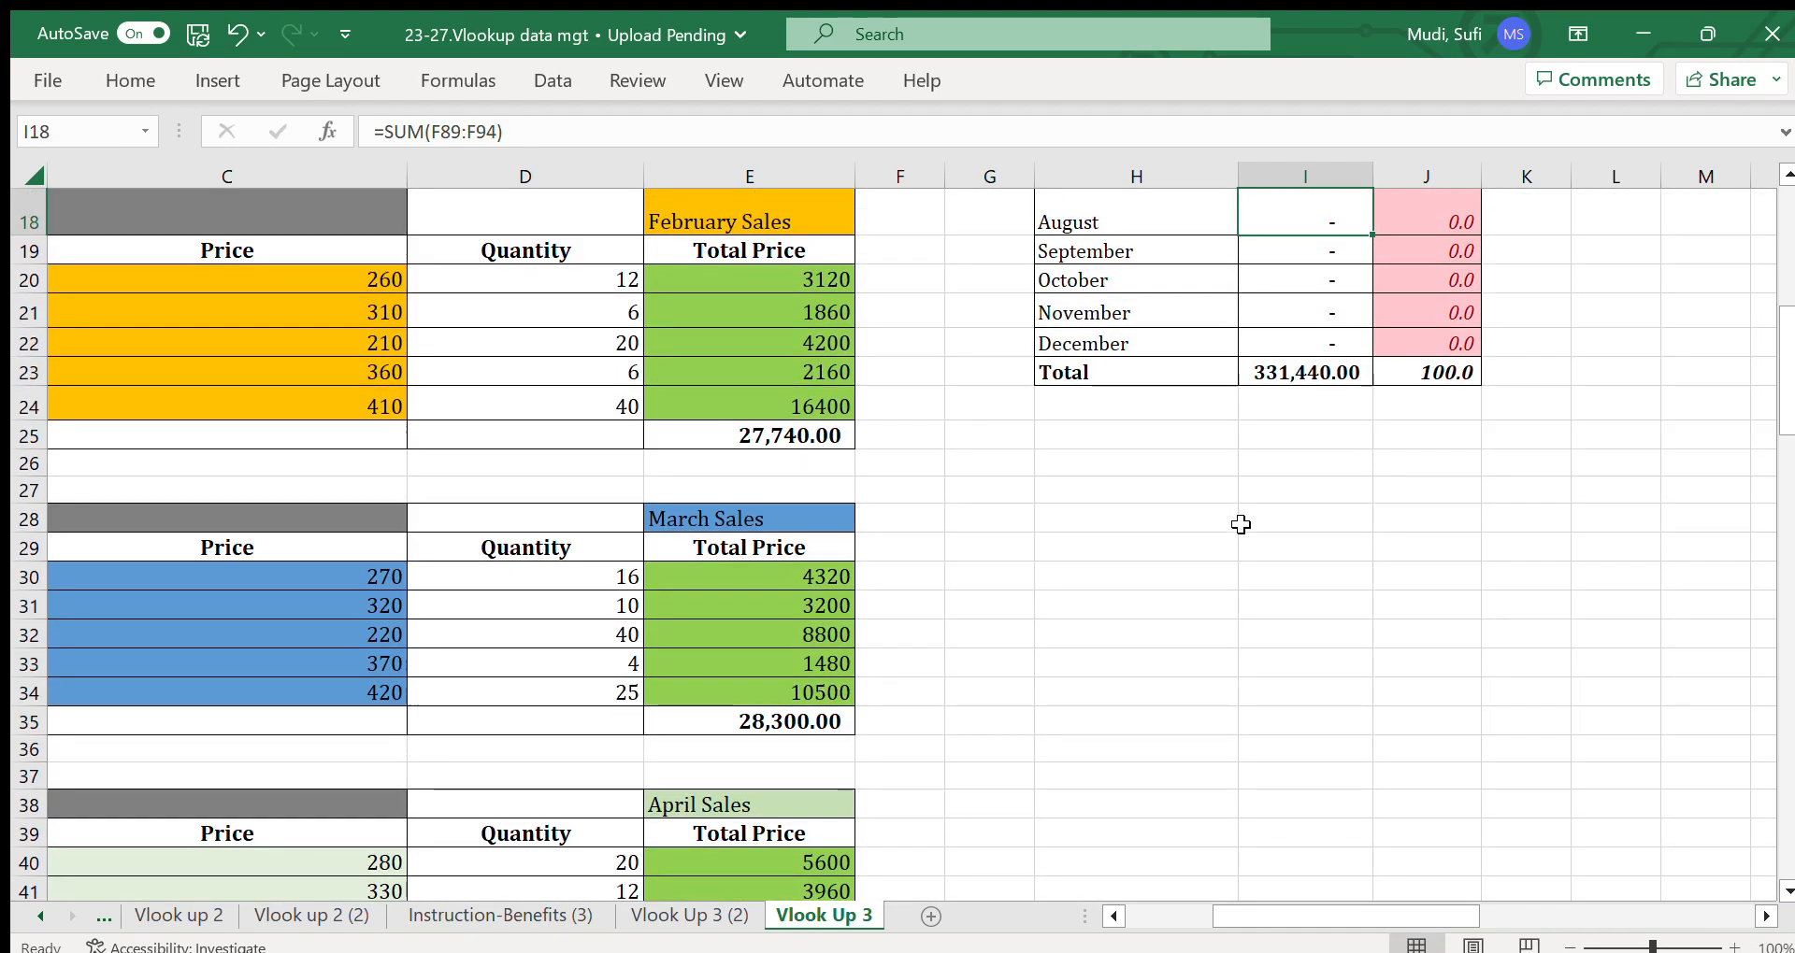
Review July's amount and percentage in the Sales Summary, the overall total in I23, and the January to July percentages.
left_click_drag(1786, 364, 1785, 294)
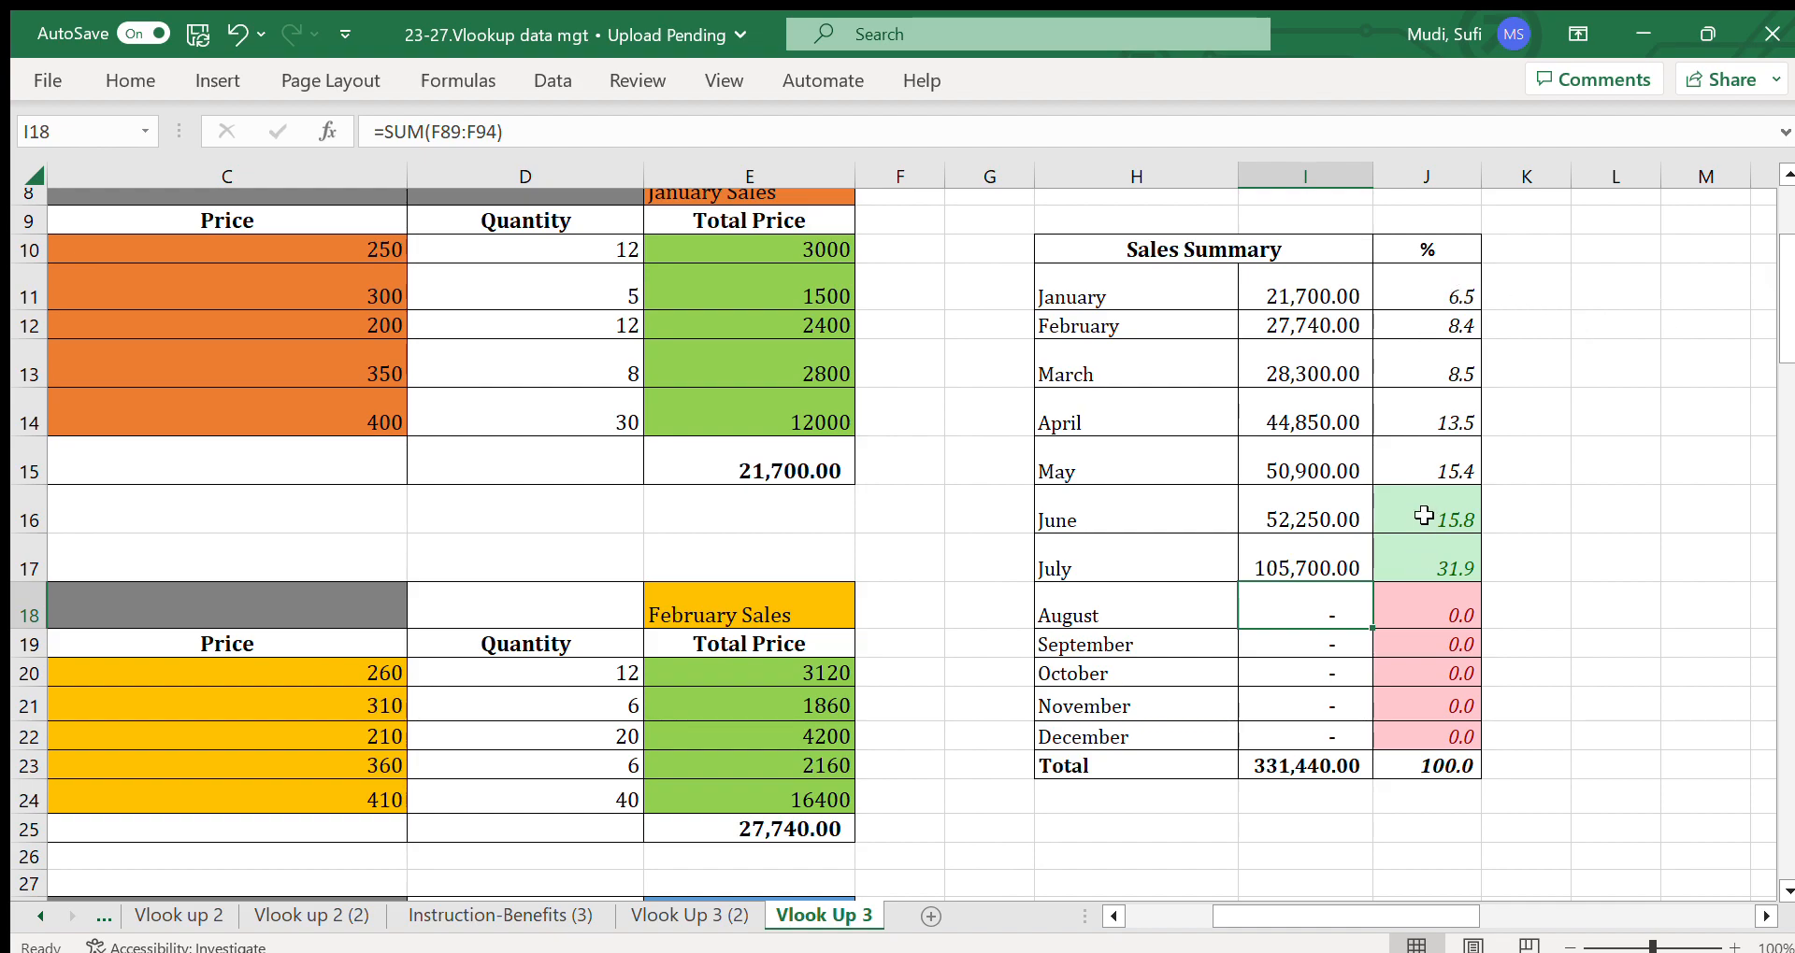
left_click(1325, 574)
left_click(1424, 573)
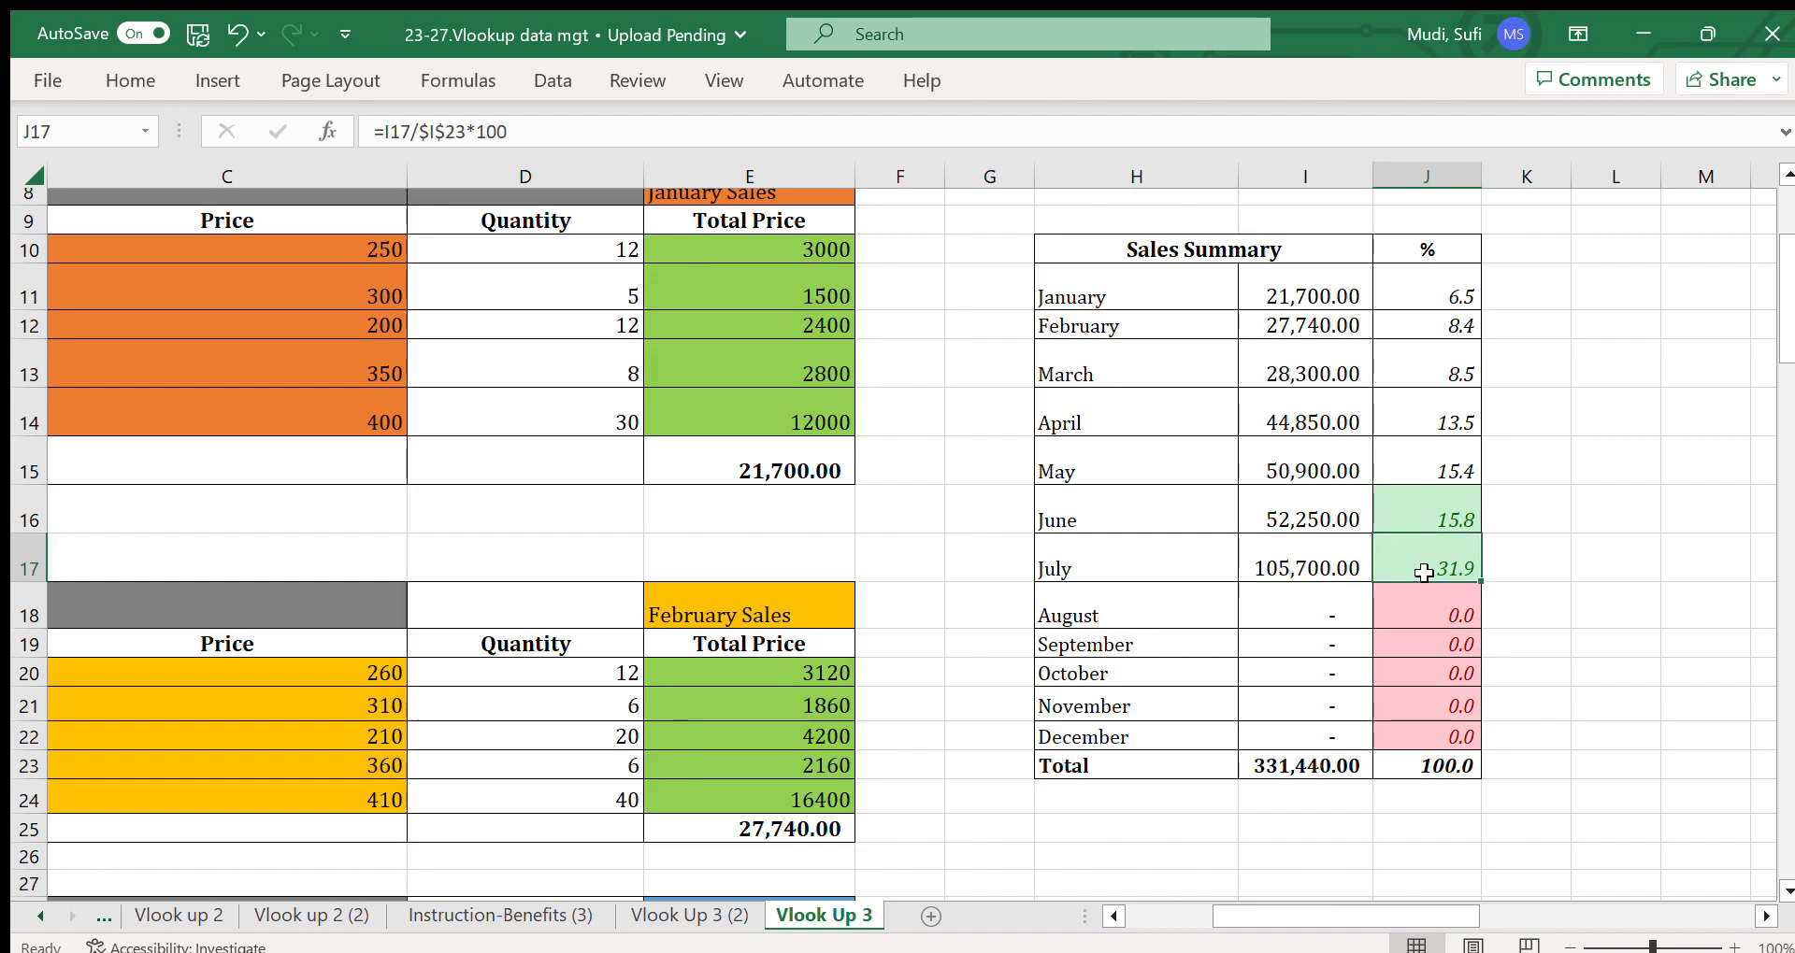
left_click(1300, 764)
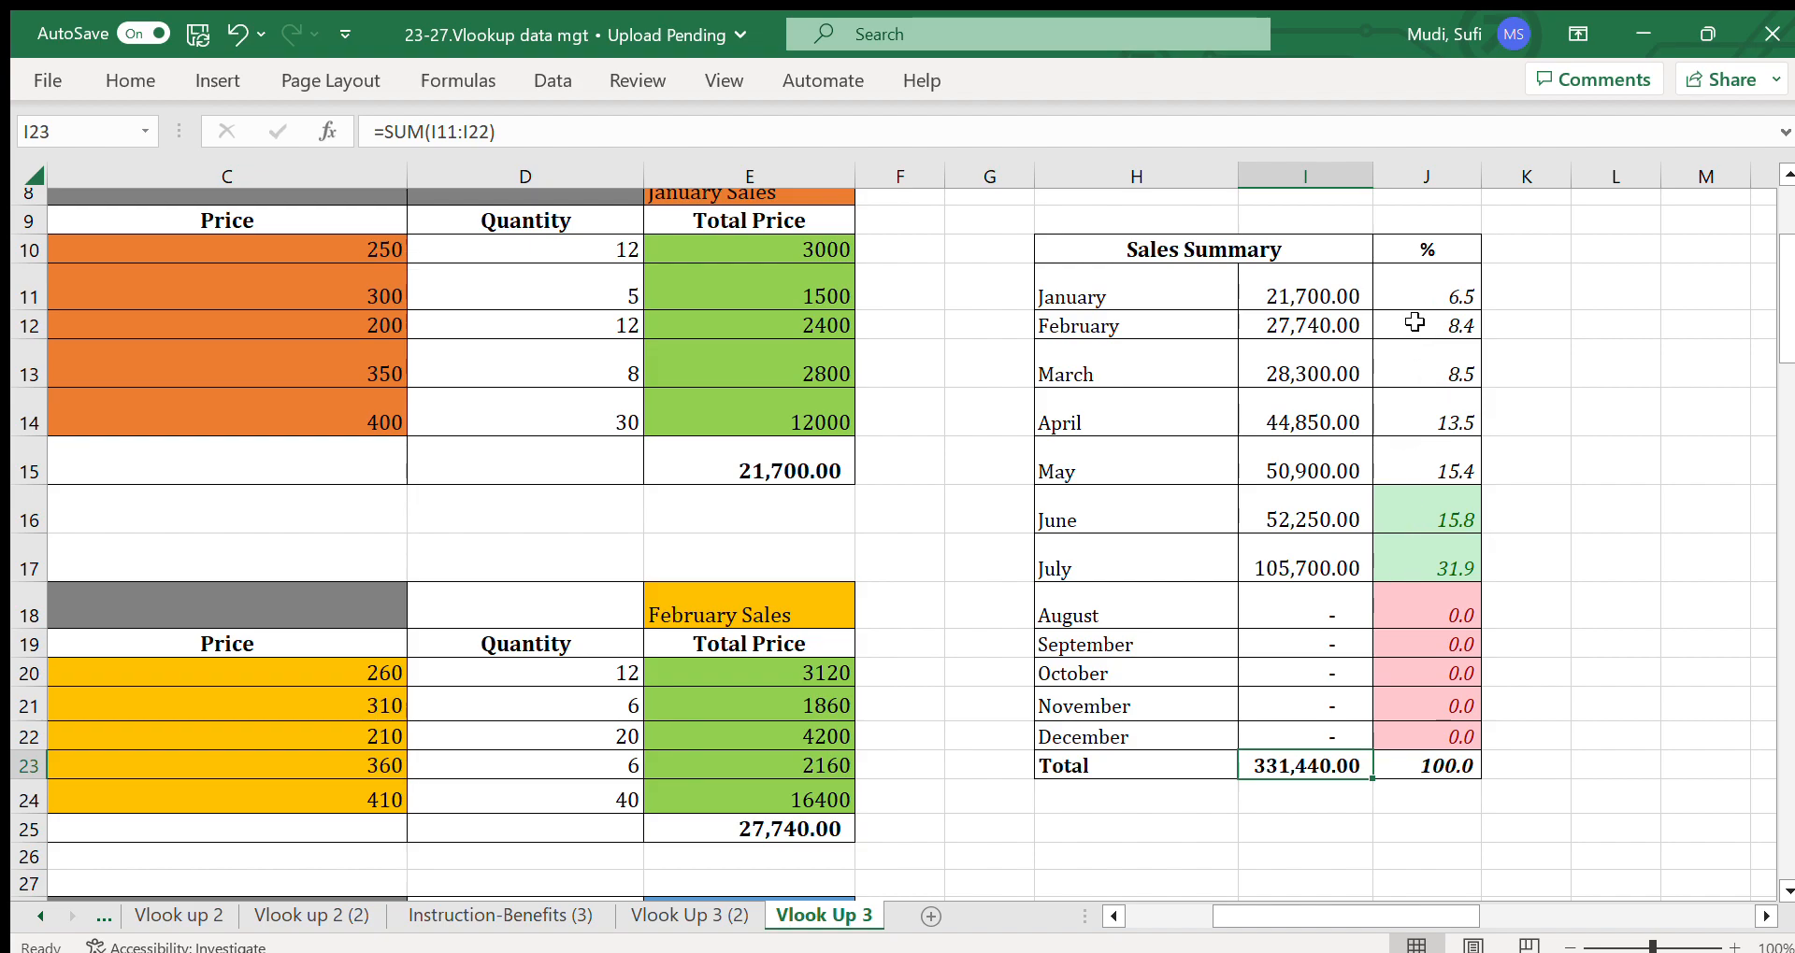
left_click_drag(1418, 292, 1409, 557)
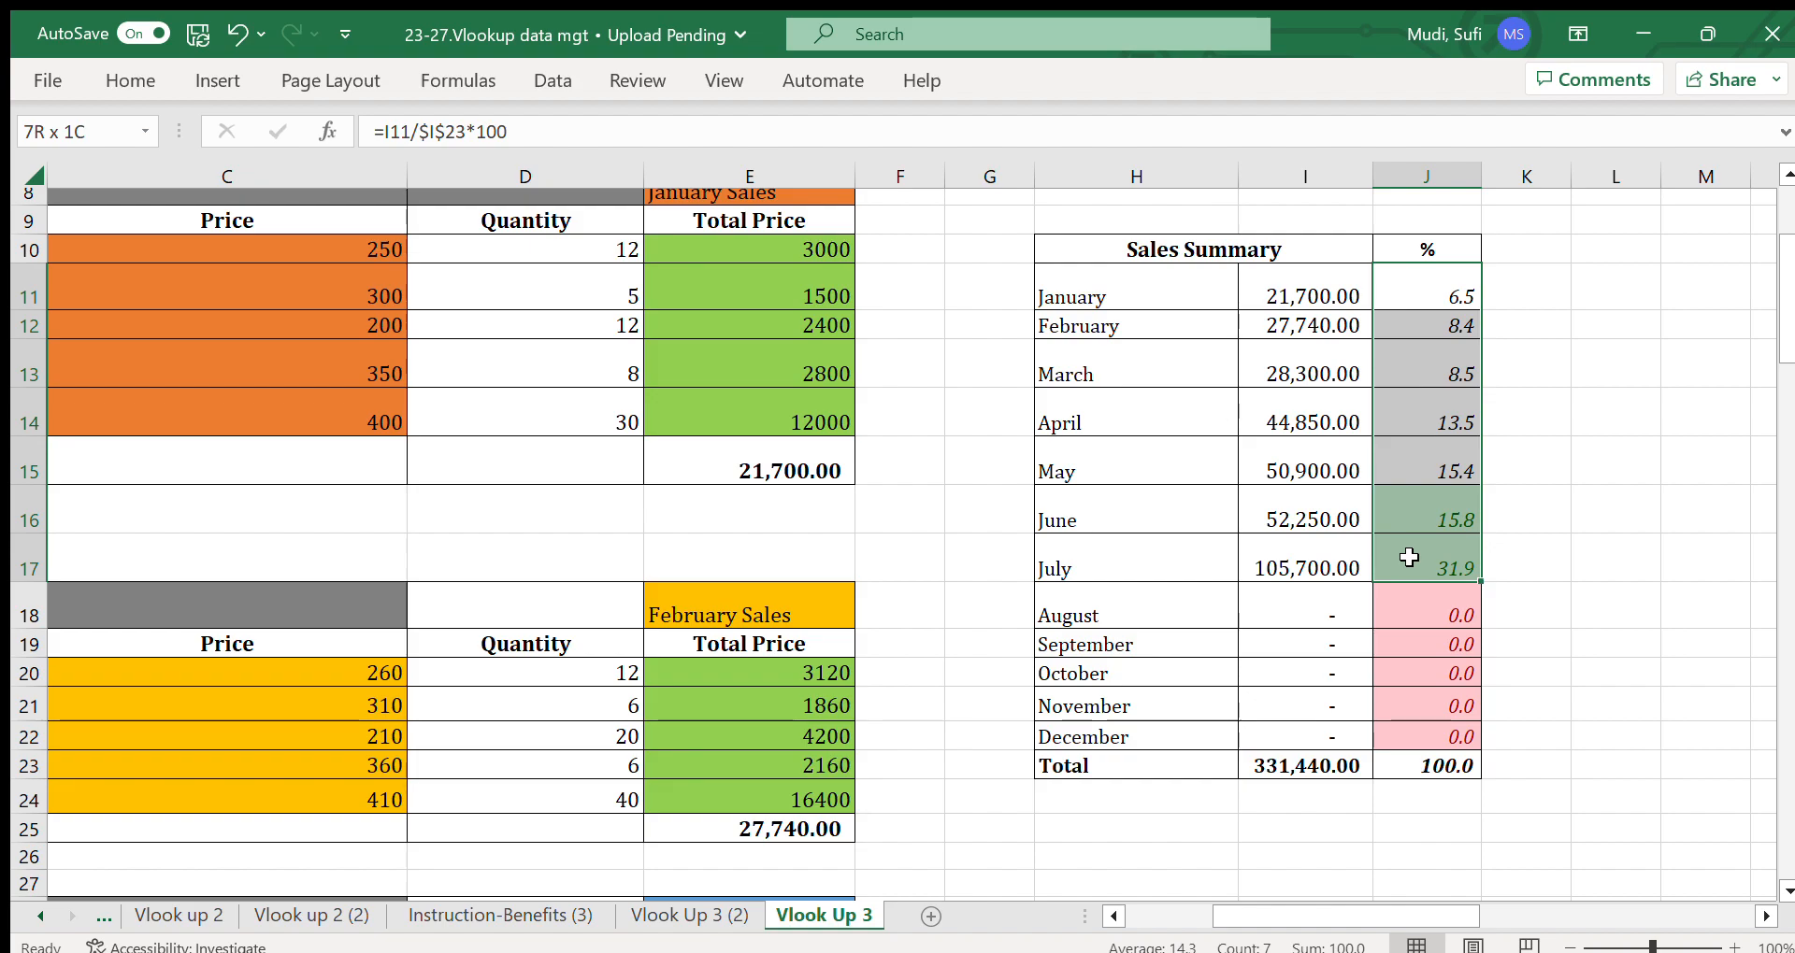
left_click_drag(1408, 557, 1409, 557)
left_click(1433, 562)
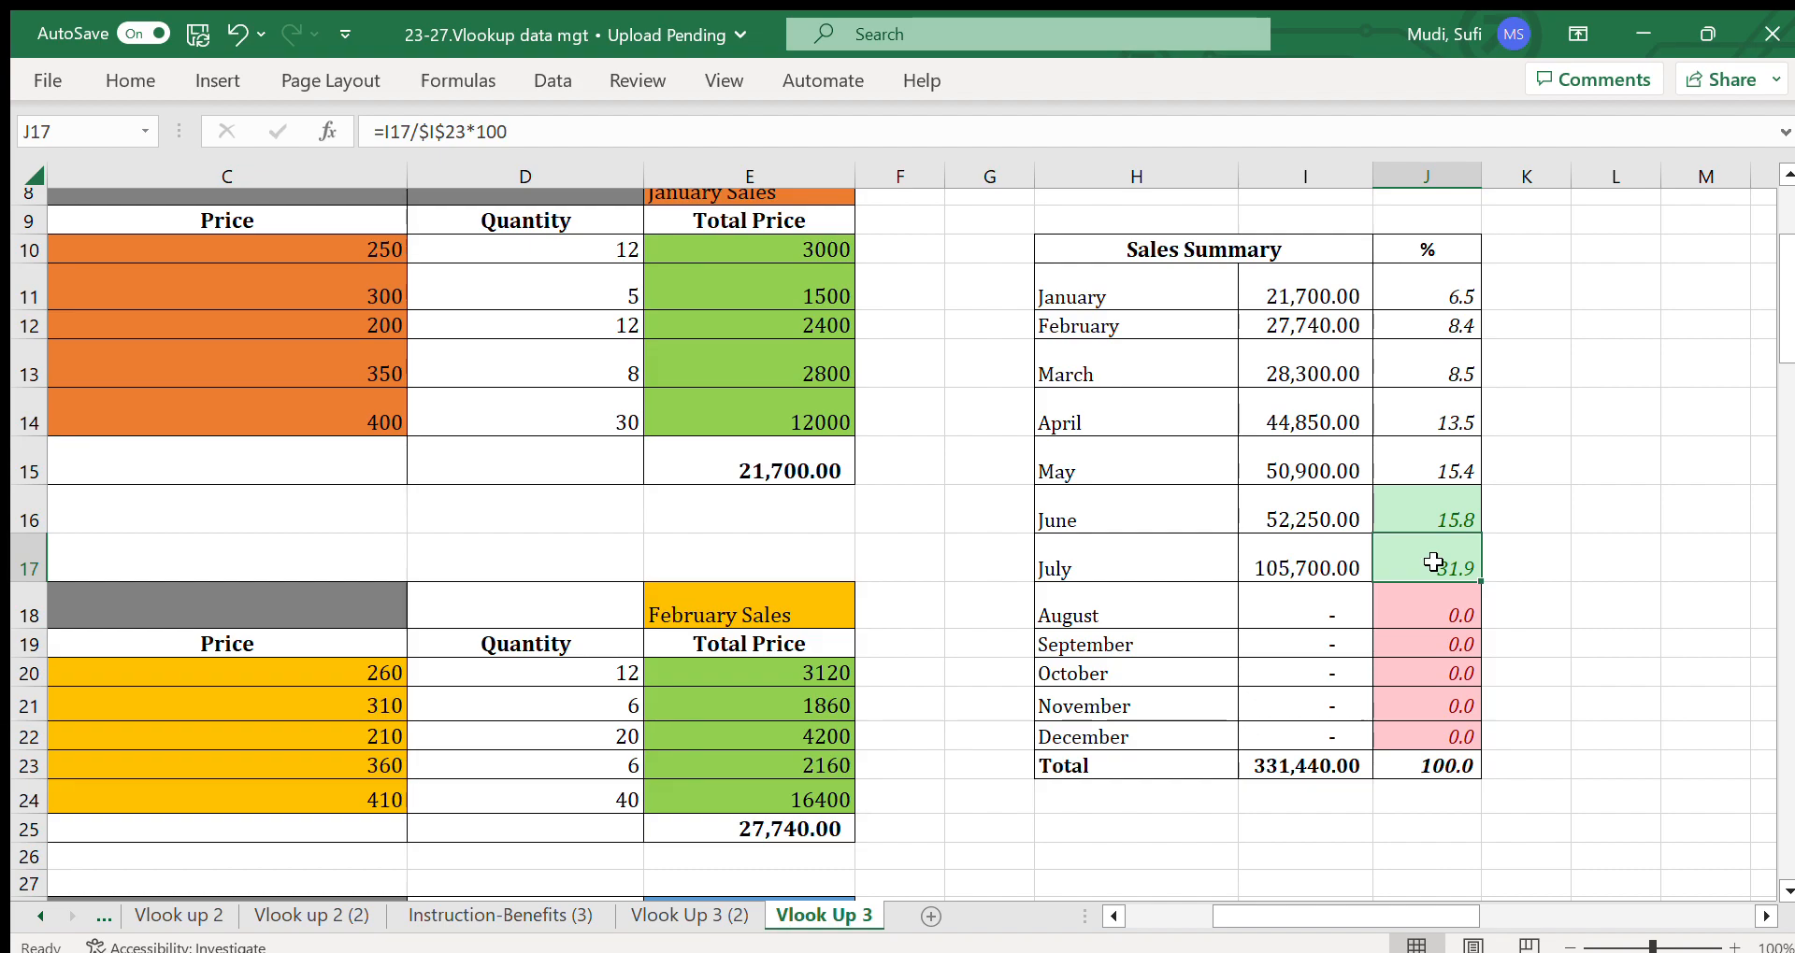
left_click(1161, 560)
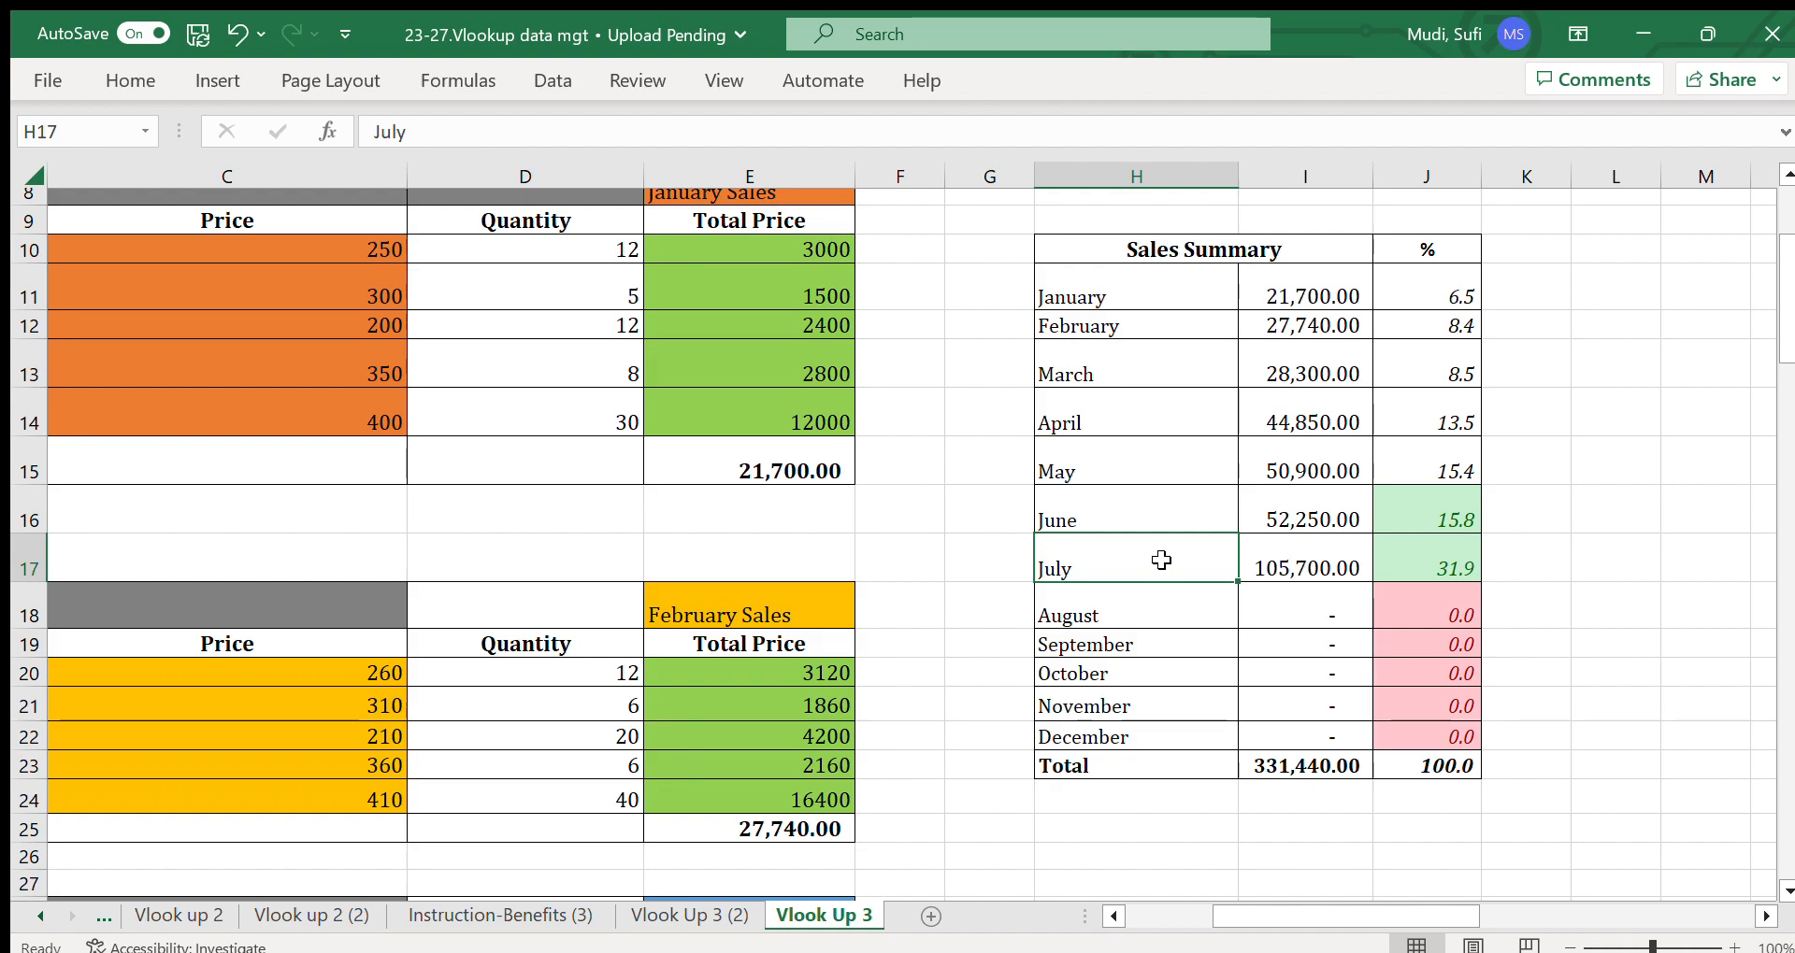
Show the monthly product price table together with the Sales Summary from January through November.
mouse_move(1225, 918)
left_mouse_down()
mouse_move(1149, 920)
mouse_move(1237, 921)
left_mouse_up()
left_click_drag(1784, 300, 1786, 224)
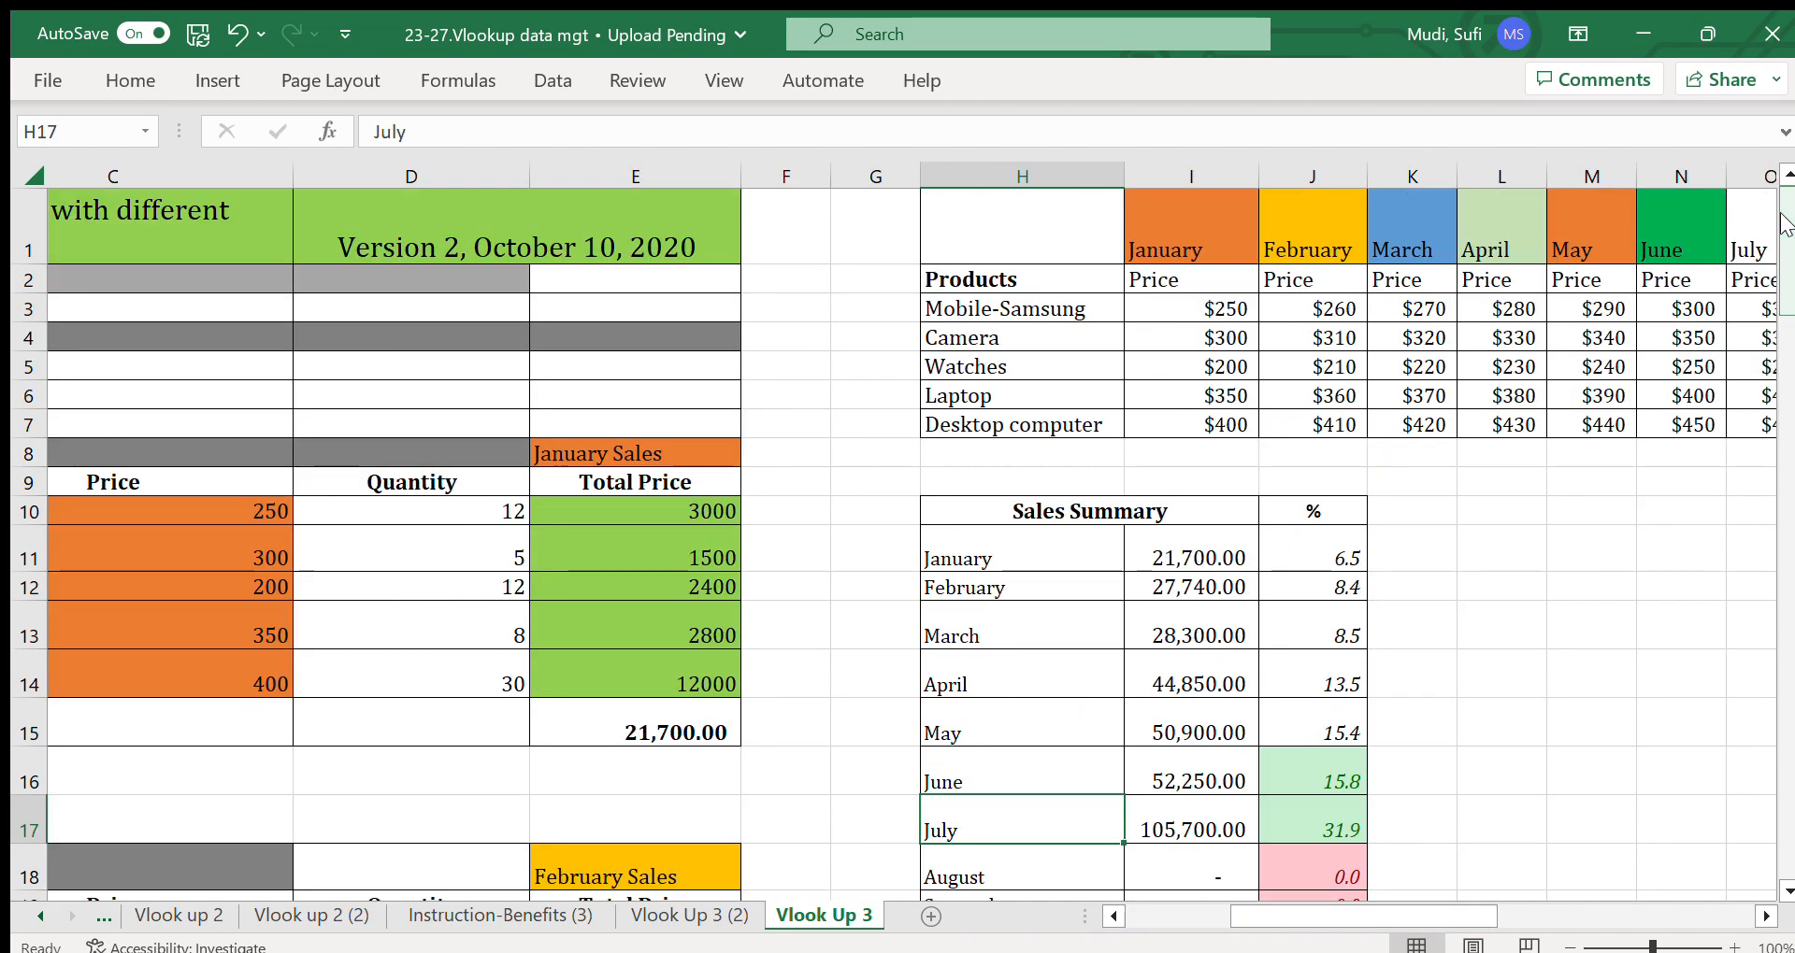
left_click(1763, 917)
left_click(1763, 917)
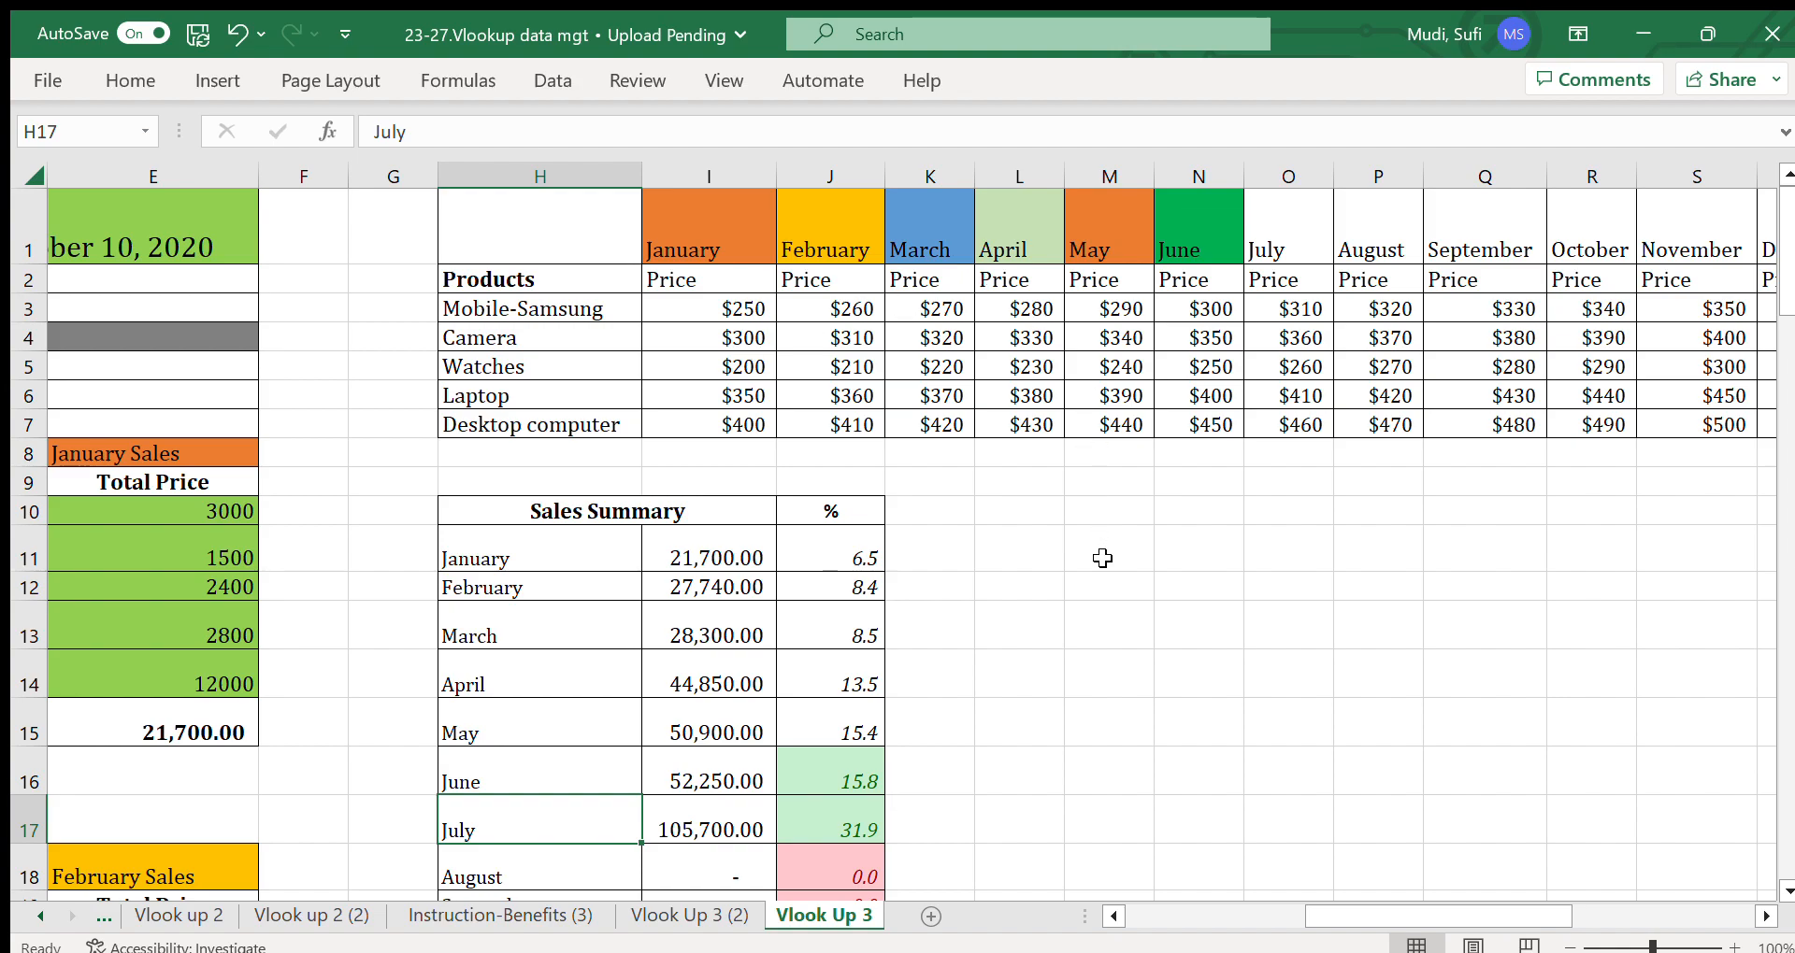
Return to the January Sales table at the start of the sheet and select the empty cell G2.
left_click_drag(1113, 916, 1115, 918)
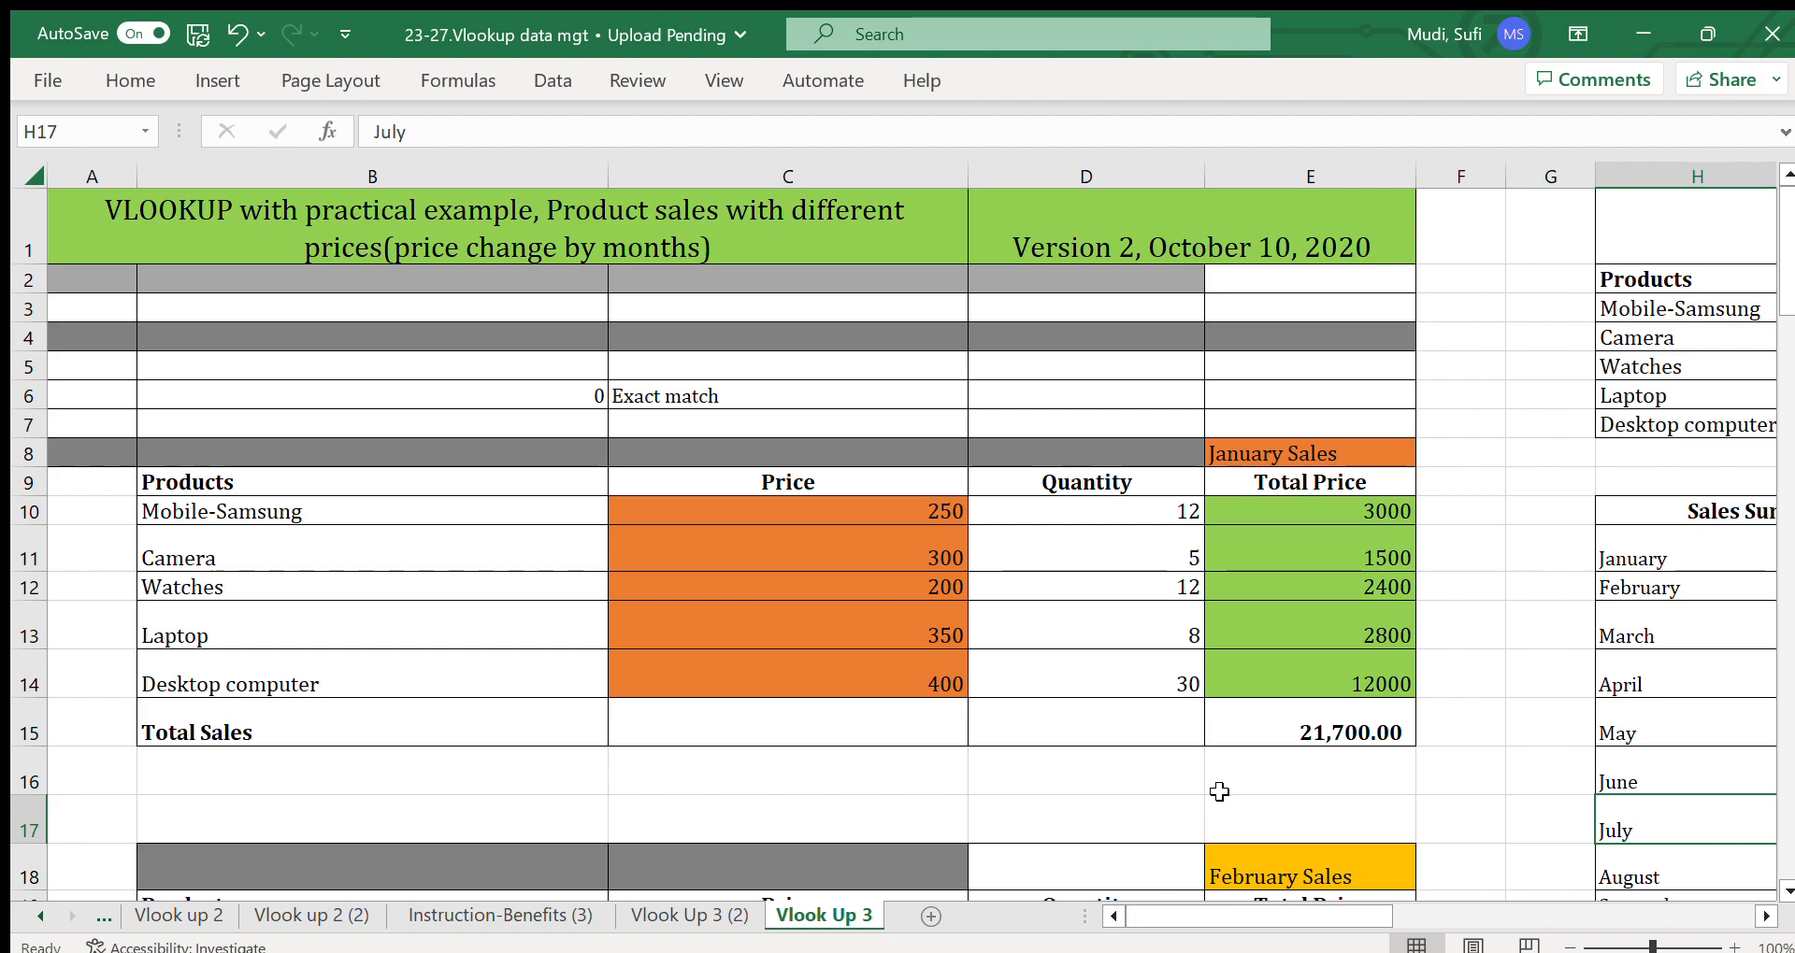
left_click(1246, 779)
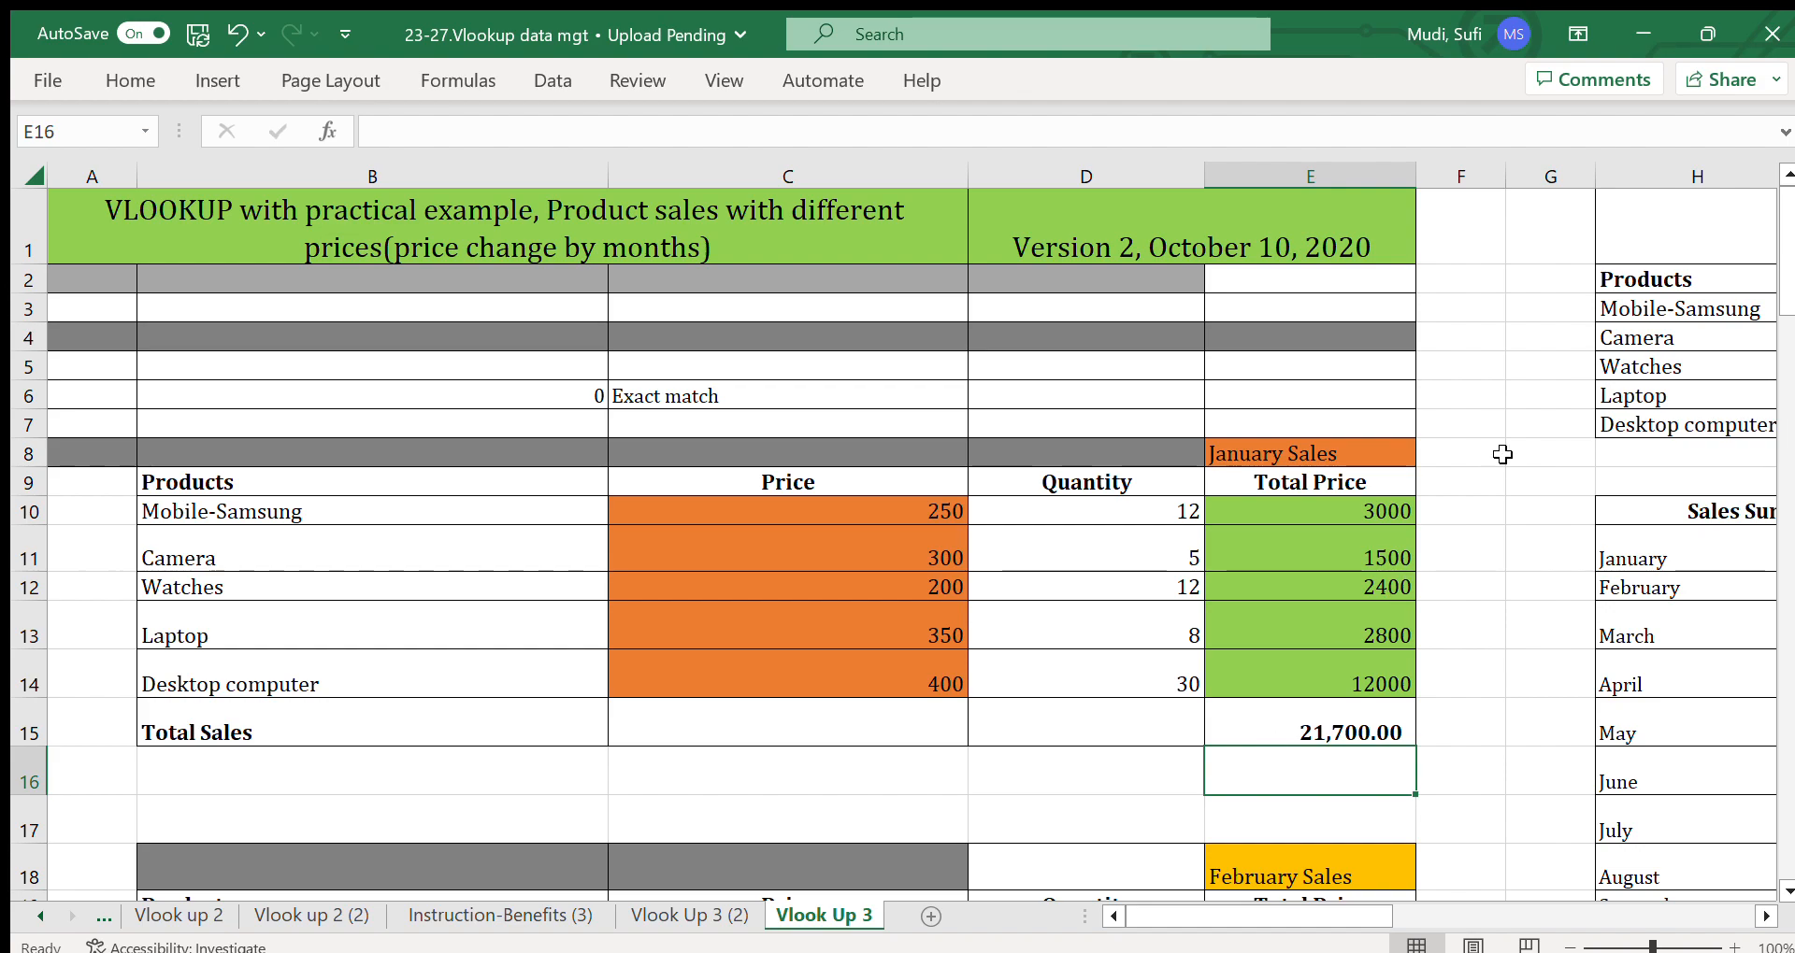
left_click(1500, 455)
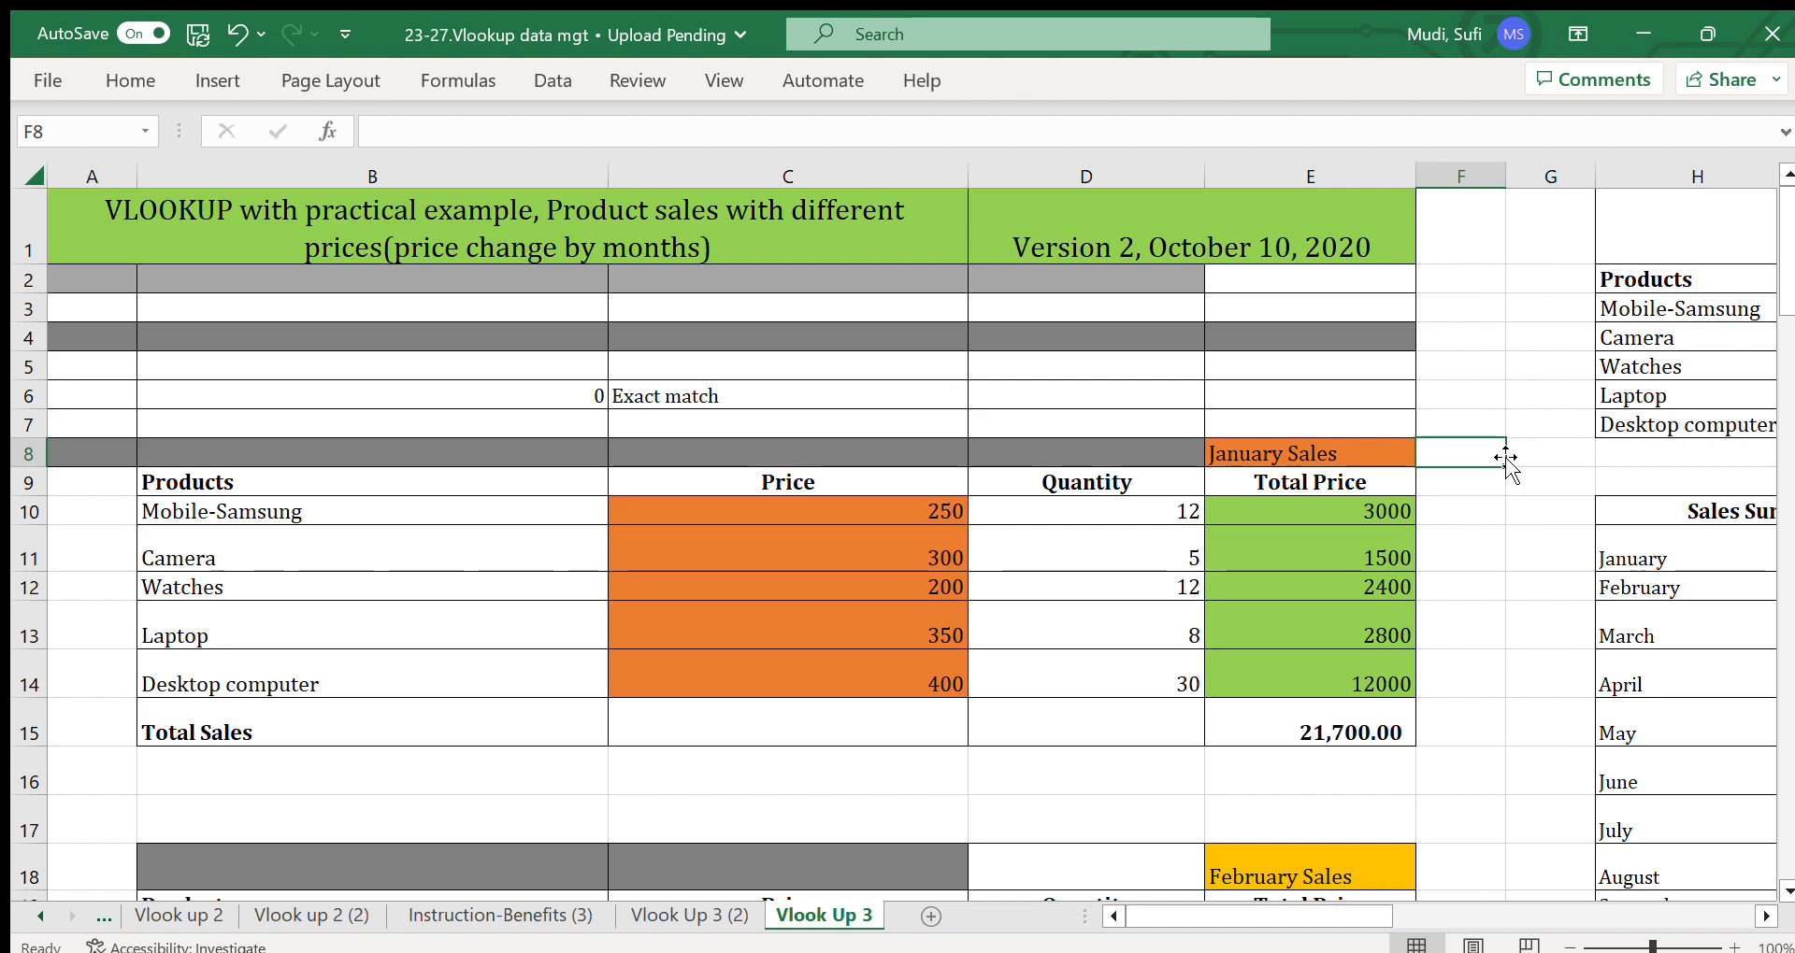
left_click(1550, 272)
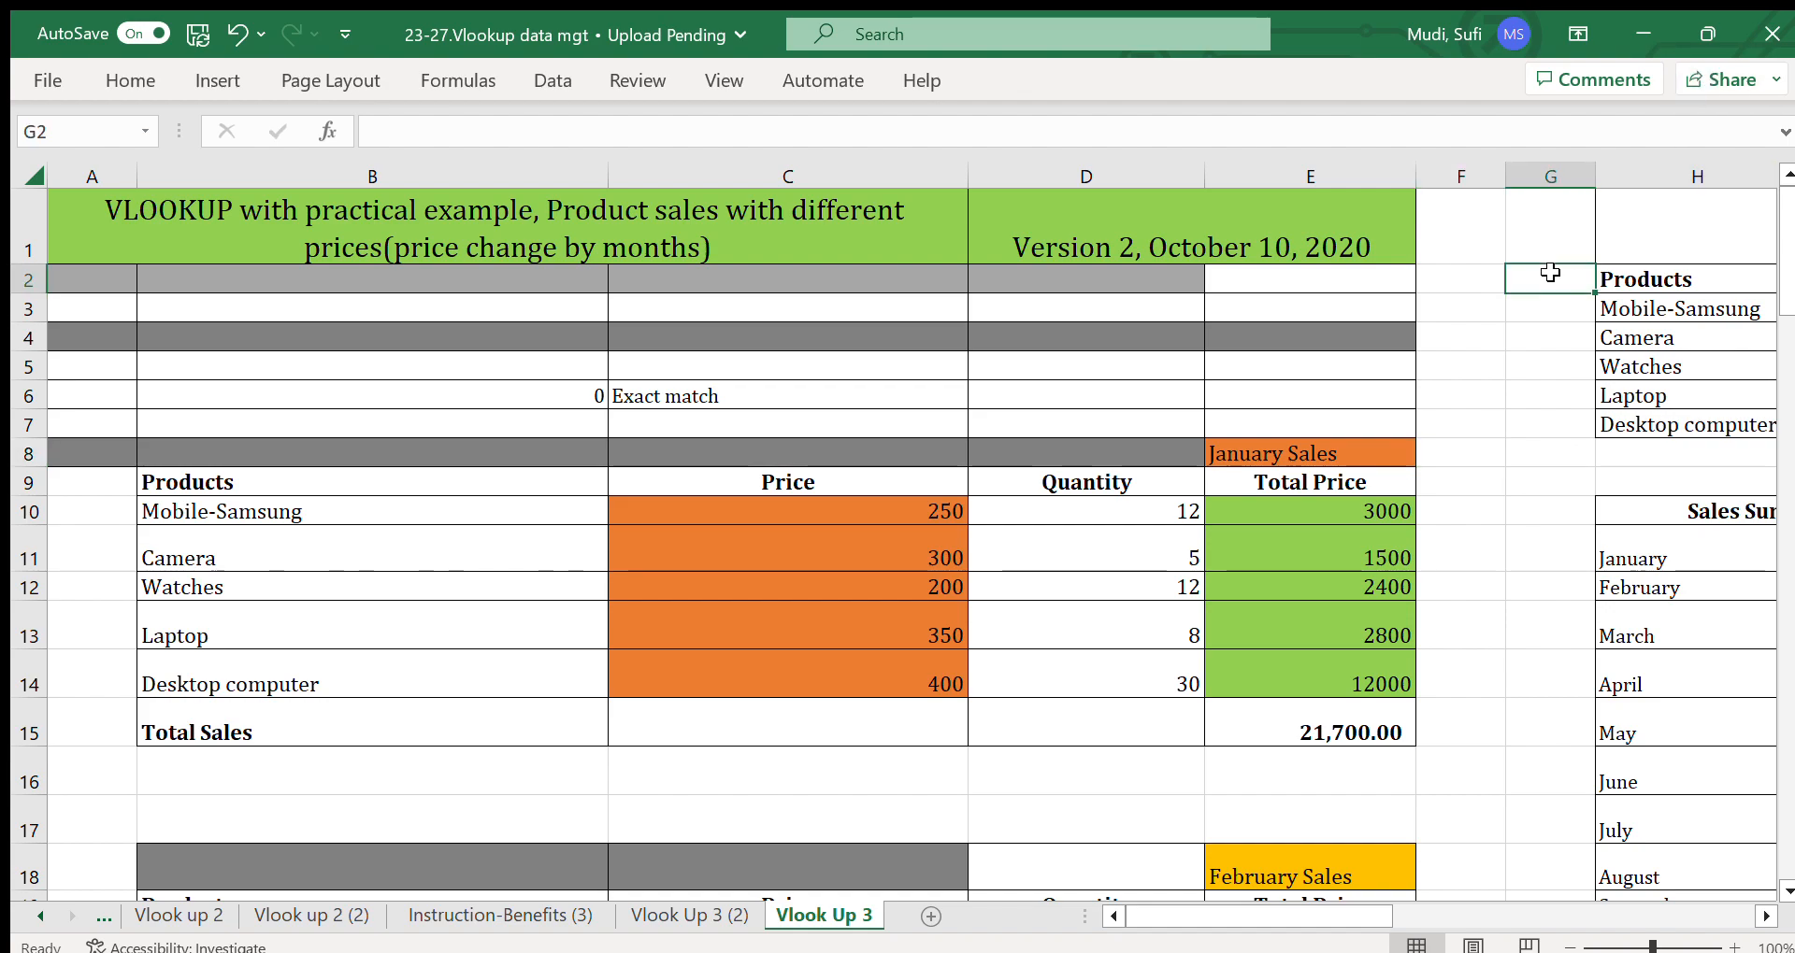